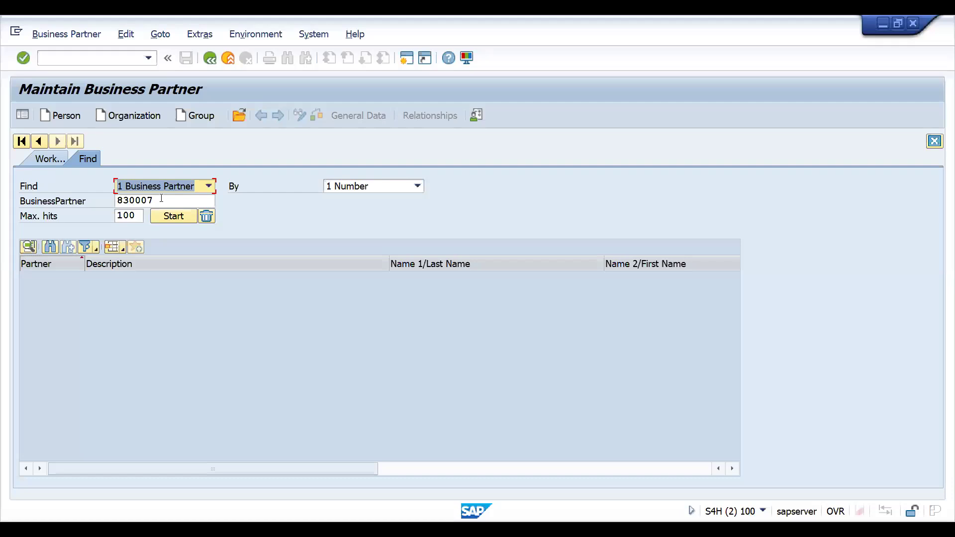
Find the business partner GOVINDA TEA EXPORTERS by its number and open its record
left_click(161, 199)
key("BackSpace")
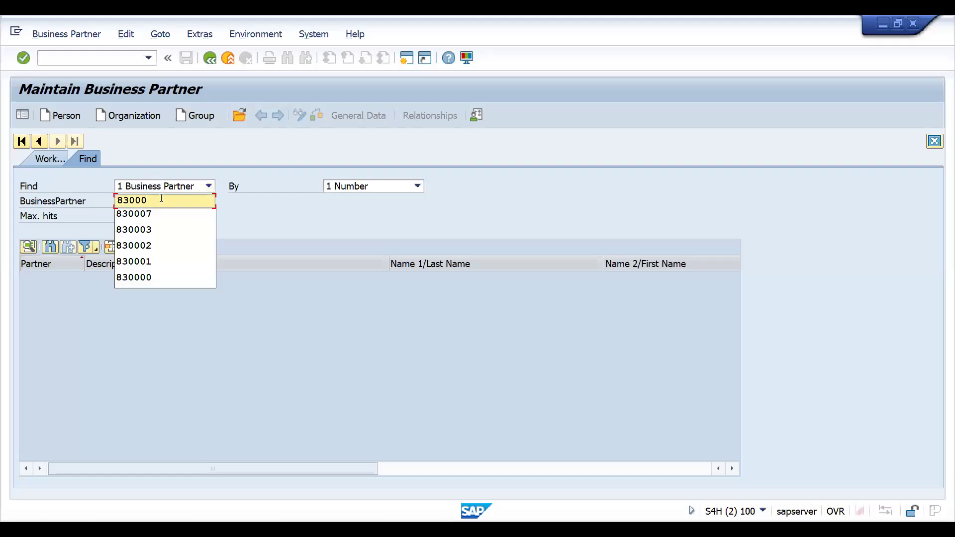
type("6")
key("Return")
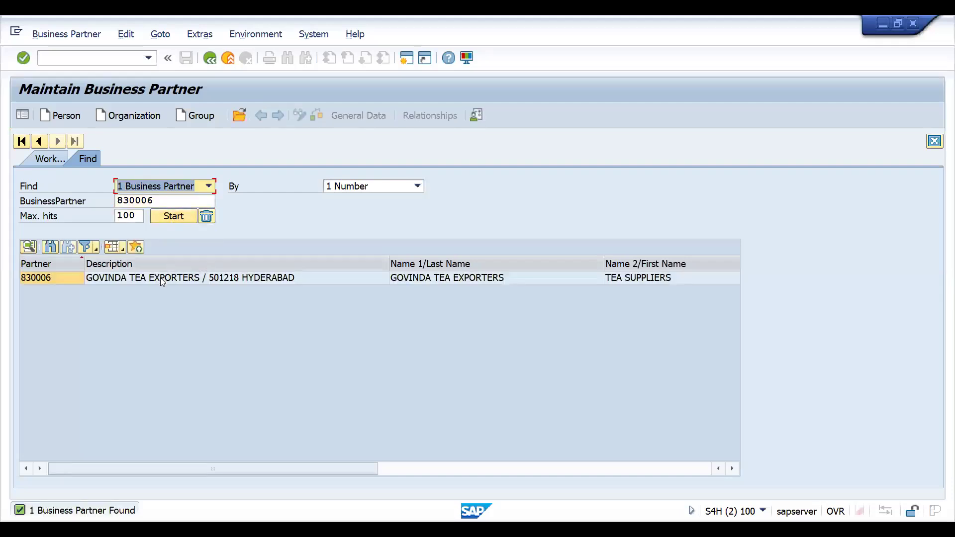
double_click(161, 279)
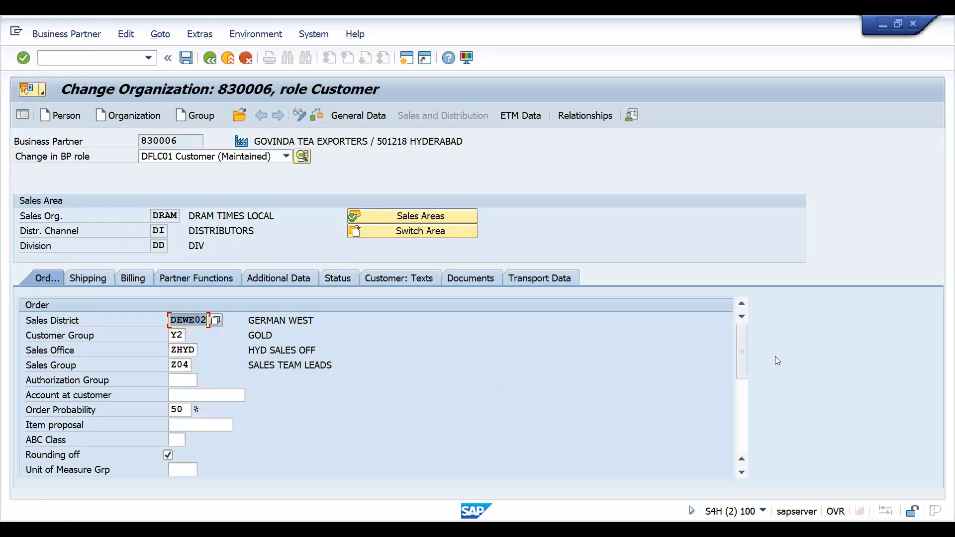
Check the order currency in the customer's sales area data, then go back to the business partner search
left_click_drag(736, 370, 738, 416)
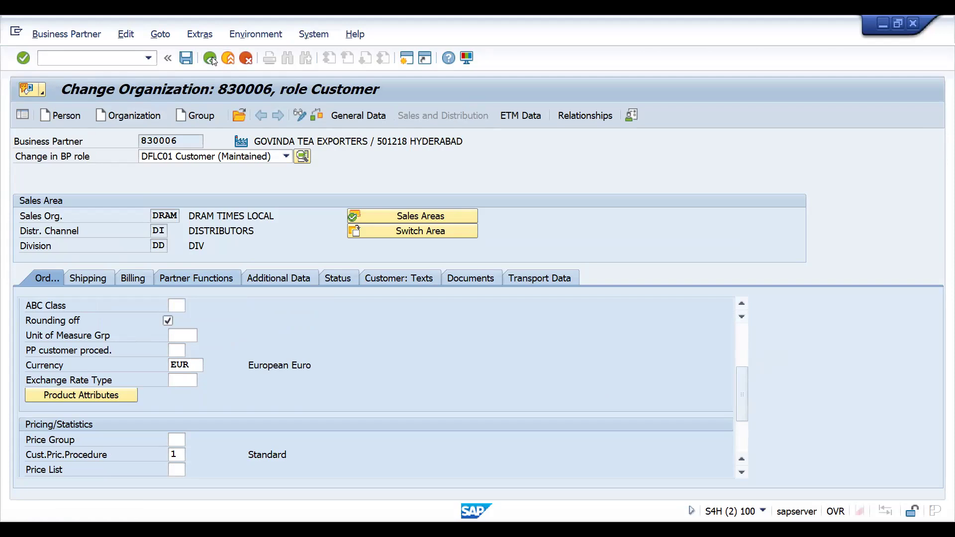
left_click(191, 365)
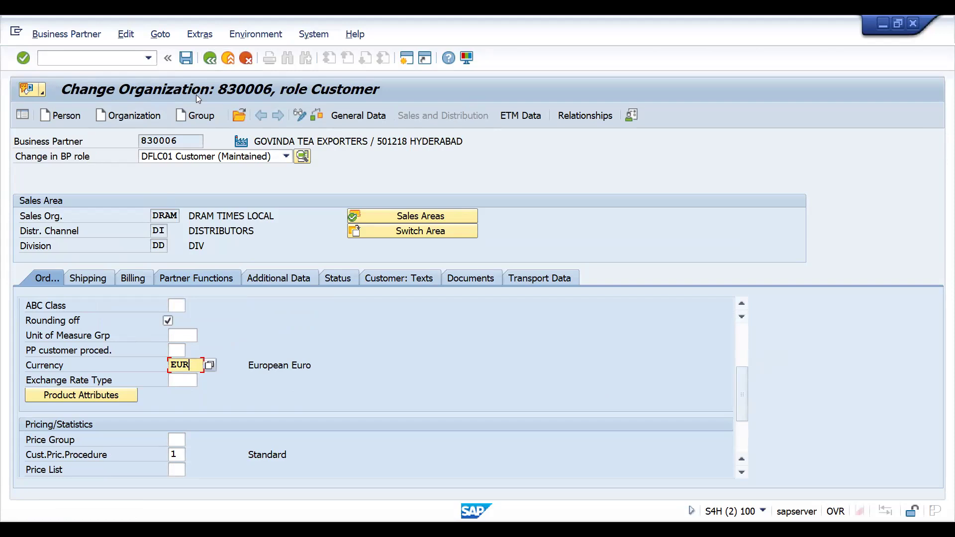
left_click(214, 59)
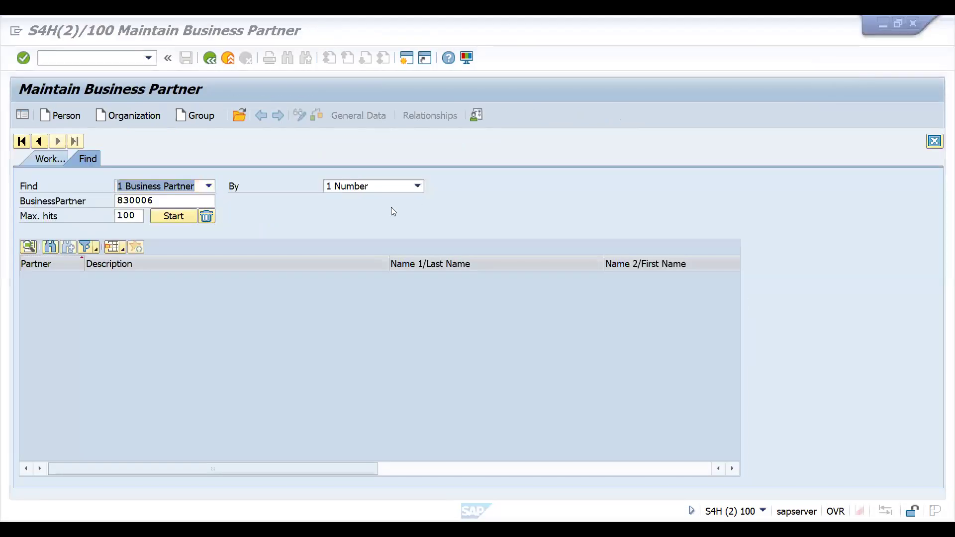
Start a new organization with title 0003 Company, name BIMBISARA LTD. and search term TEA
left_click(123, 115)
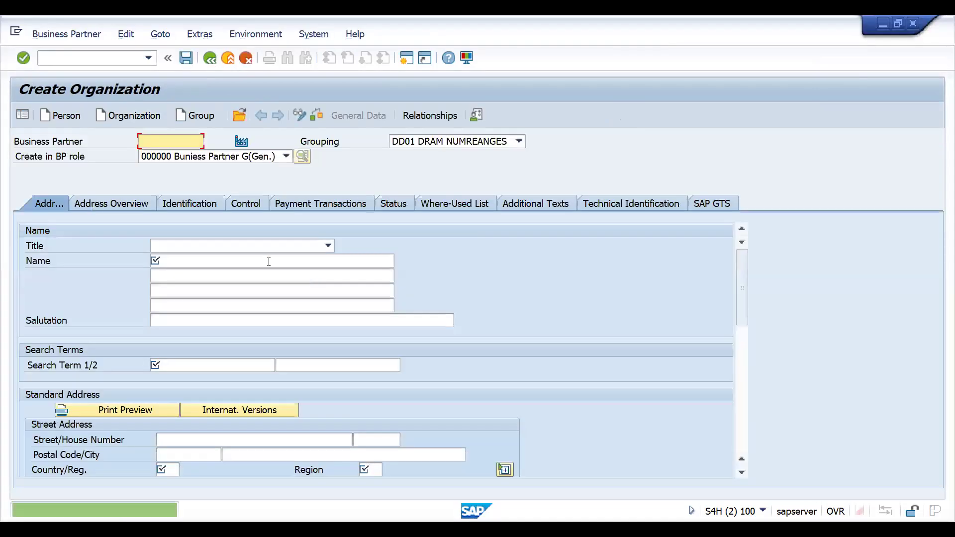
left_click(215, 242)
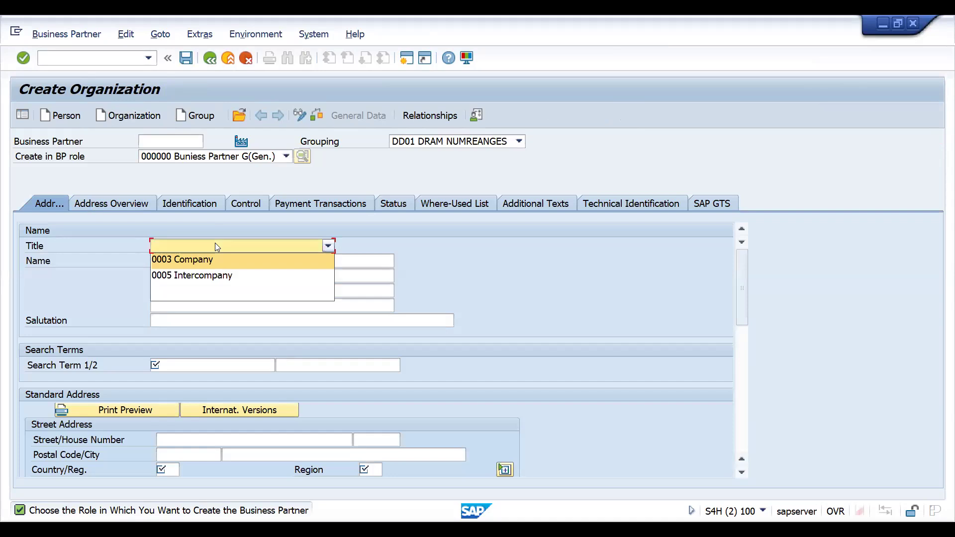
left_click(197, 258)
left_click(198, 259)
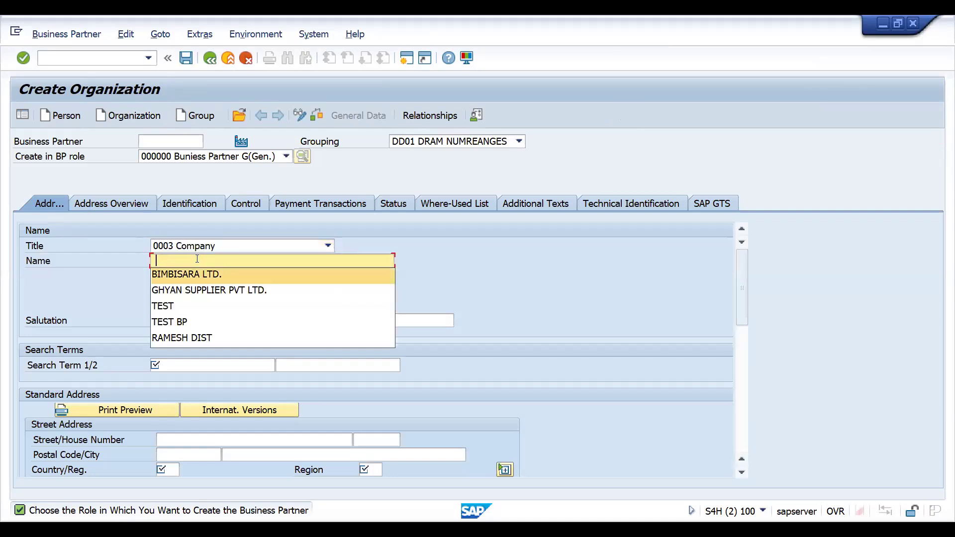
key("Down")
key("Down")
key("Up")
key("Up")
key("Return")
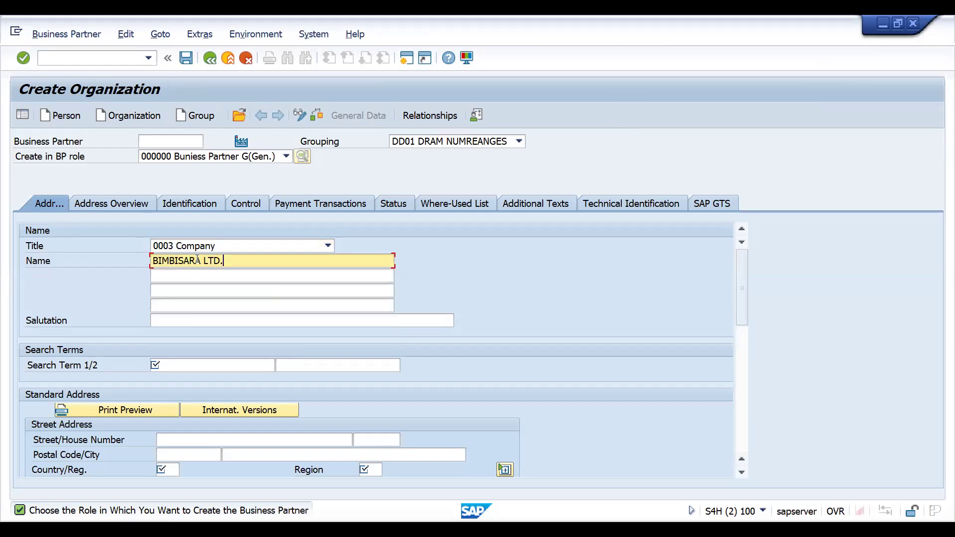
left_click(190, 364)
type("TEA")
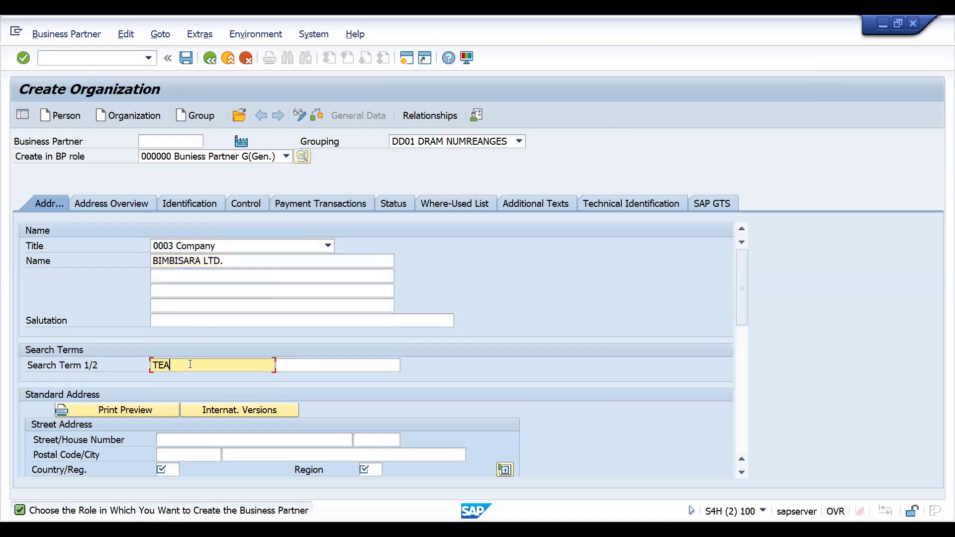
Fill in the postal code and the city HYD in the organization's street address
key("Tab")
key("Tab")
key("Tab")
key("Tab")
key("Tab")
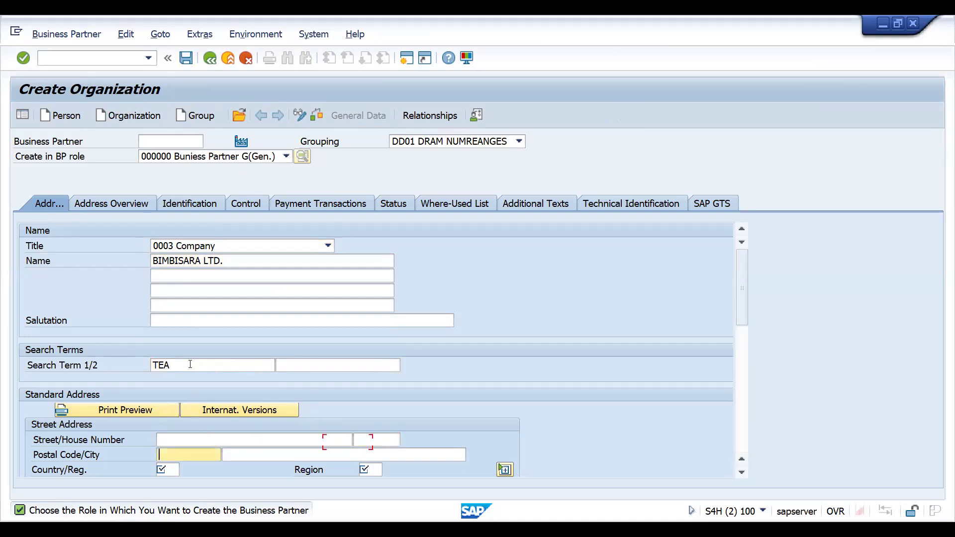
key("Down")
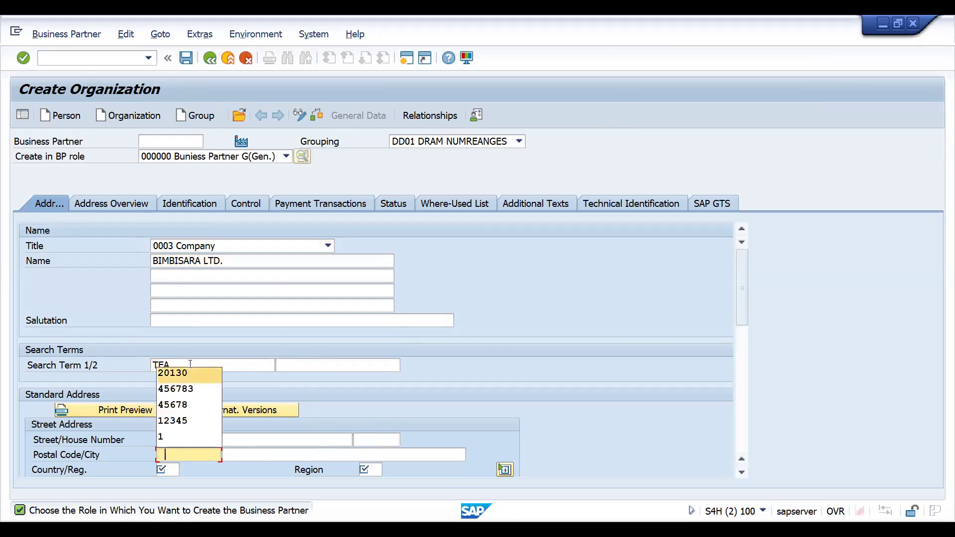
key("Down")
key("Down")
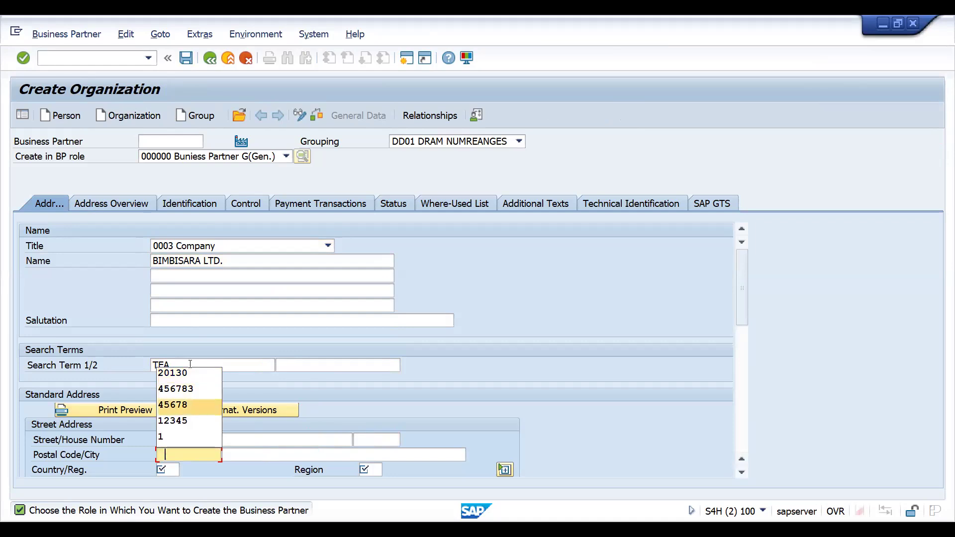
key("Down")
key("Return")
key("Tab")
key("Down")
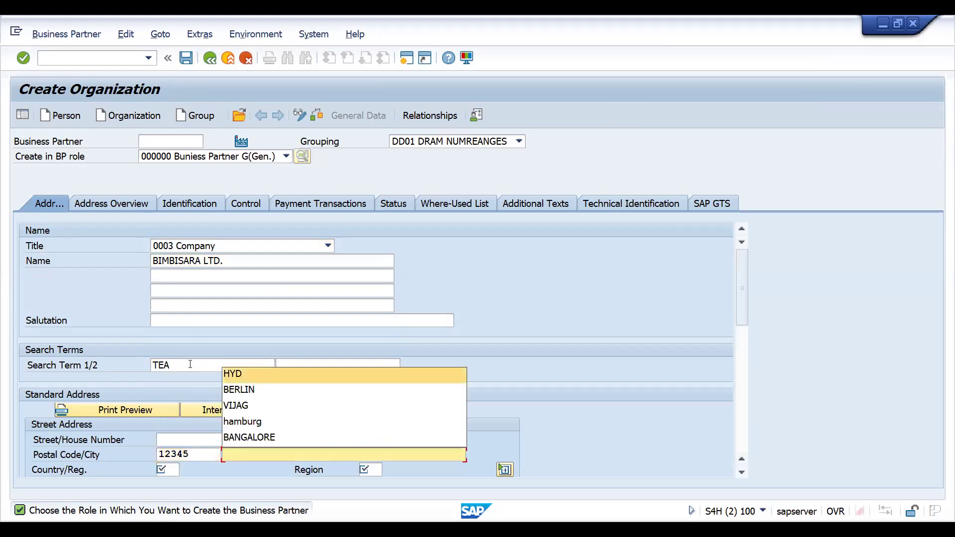
key("Return")
key("Tab")
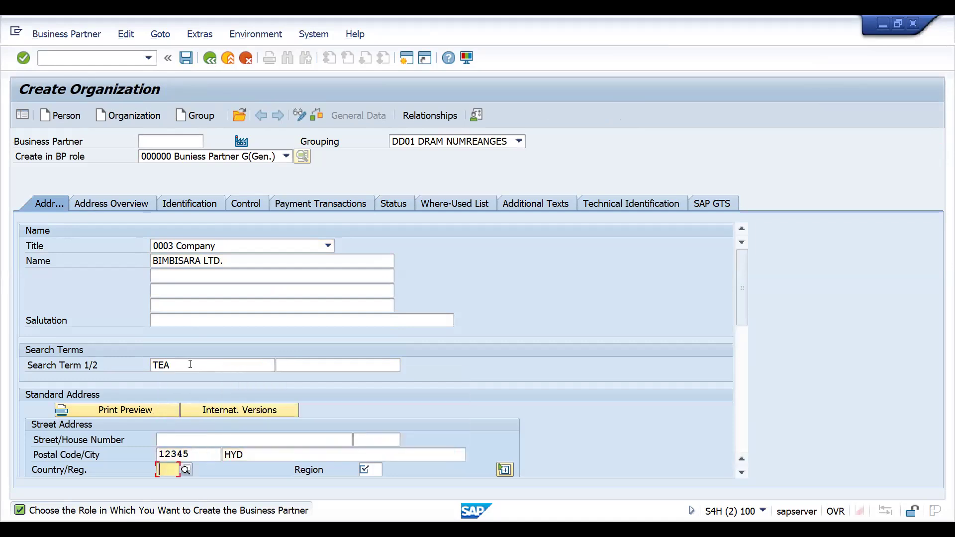
Set the organization's country to IN and its region to TG
type("IN")
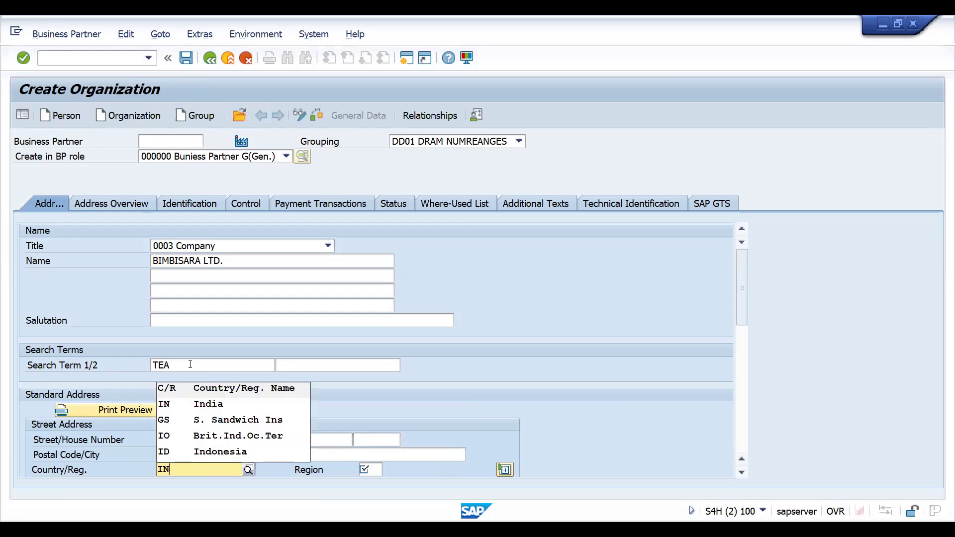
key("Tab")
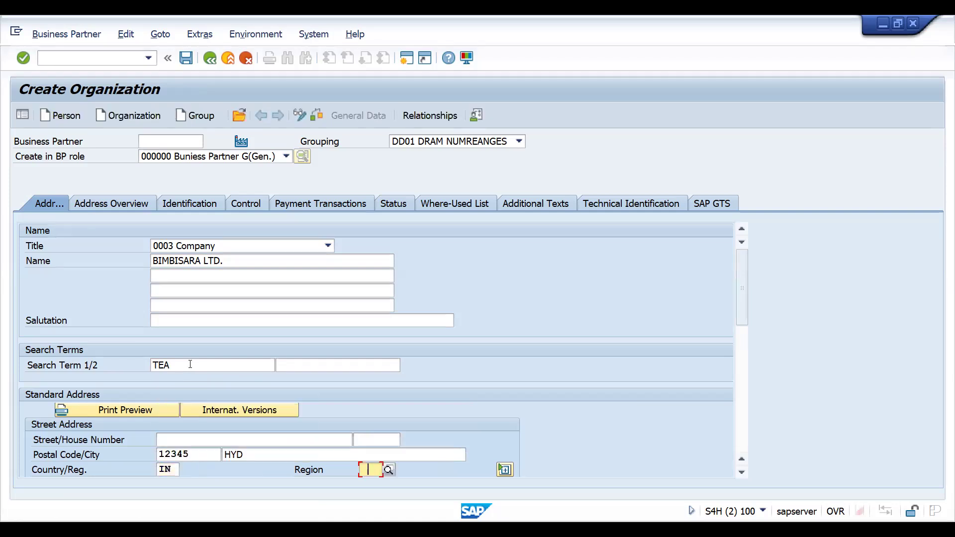
key("Down")
key("Down")
key("Return")
key("Return")
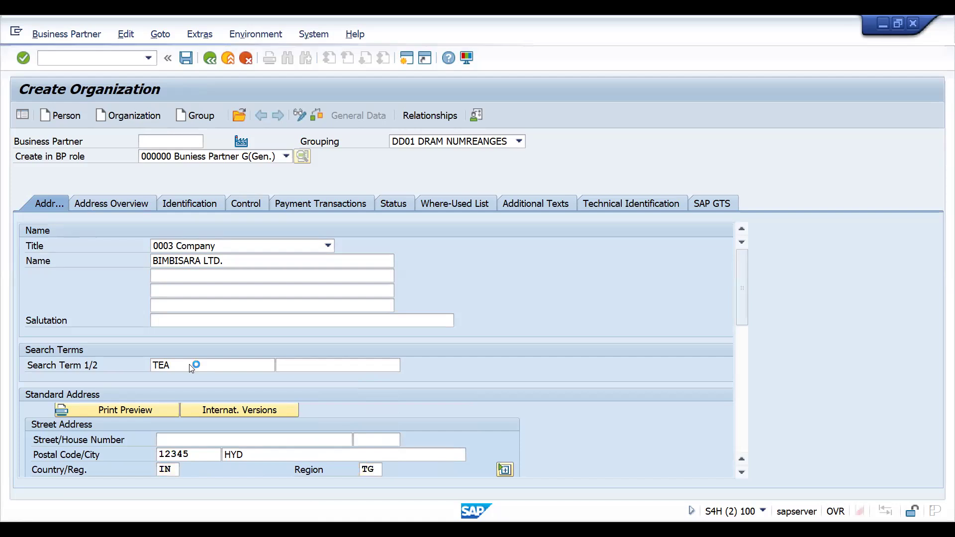
Correct the organization's postal code to a six-digit value by appending a 6
left_click(198, 456)
type("6")
key("Tab")
key("Tab")
key("Tab")
key("Tab")
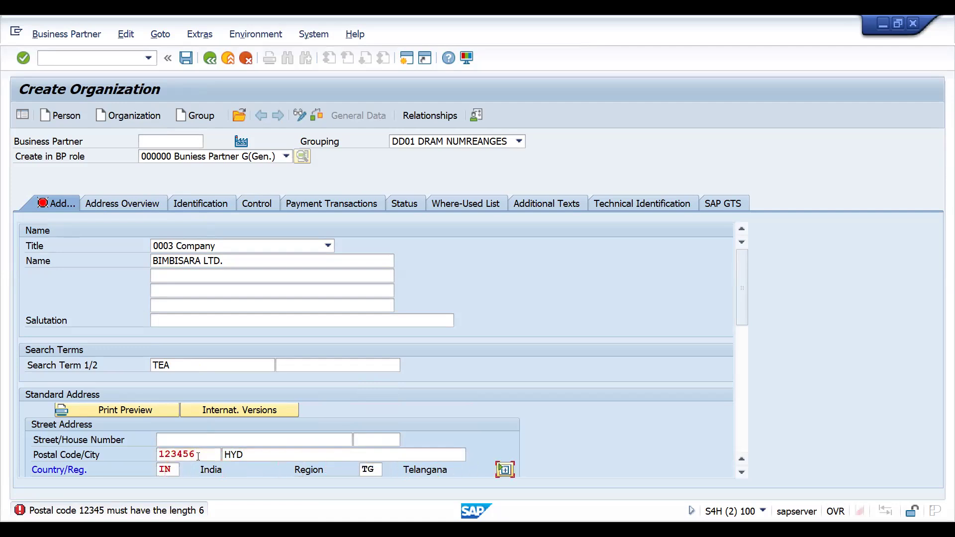
Set the communication language to English and save the new organization
key("Tab")
key("Tab")
key("Tab")
key("Tab")
key("Tab")
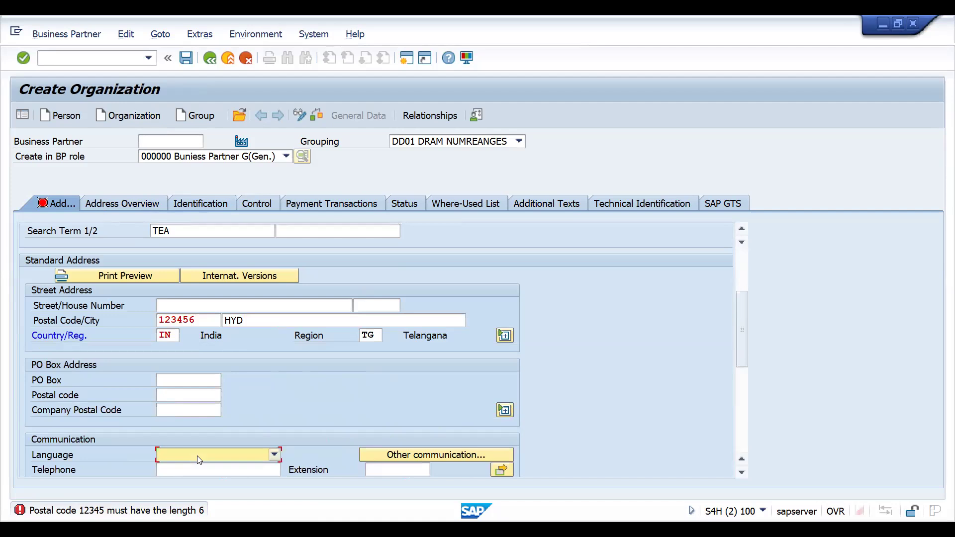
type("en")
key("Return")
key("Return")
key("ctrl+s")
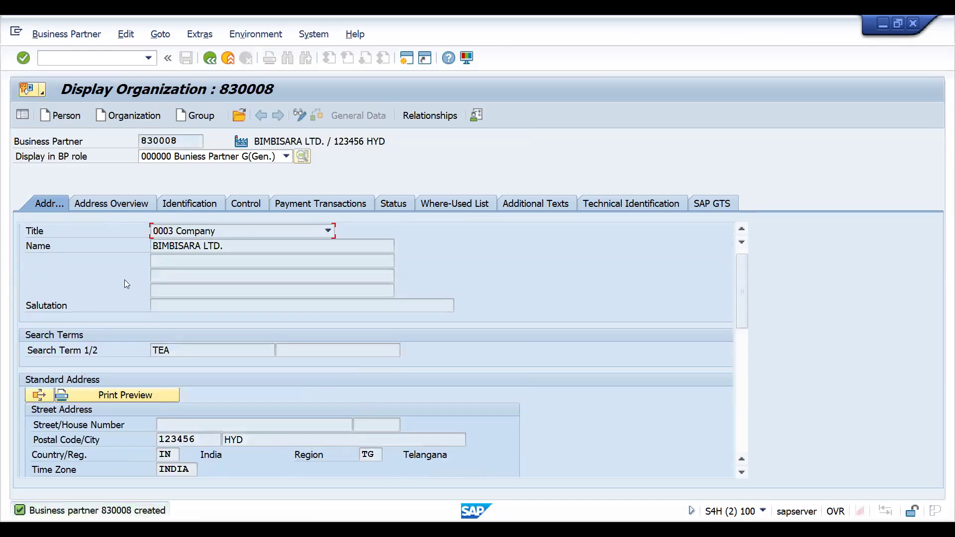
Switch the BIMBISARA LTD. record to change mode and assign it the DFLC01 Customer role
left_click(247, 156)
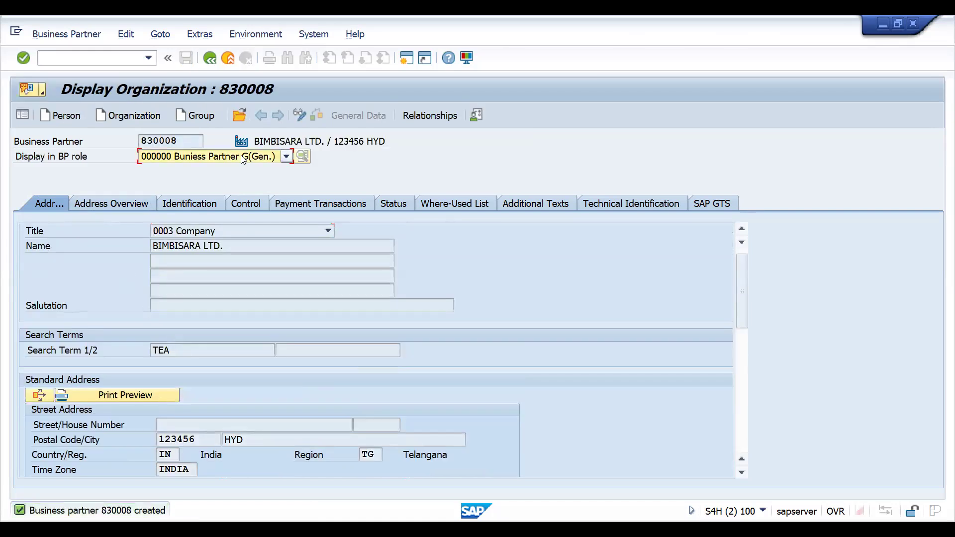
left_click(300, 116)
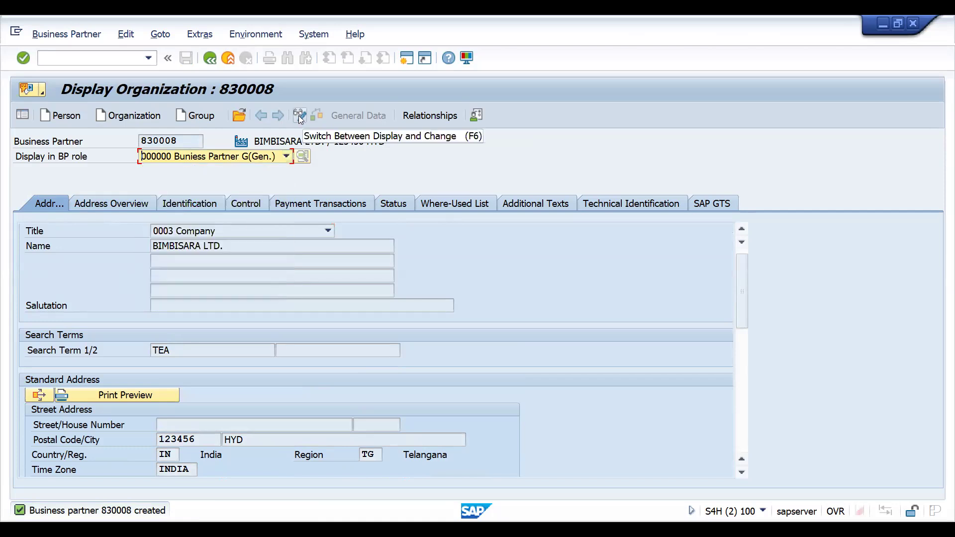
left_click(300, 114)
left_click(211, 157)
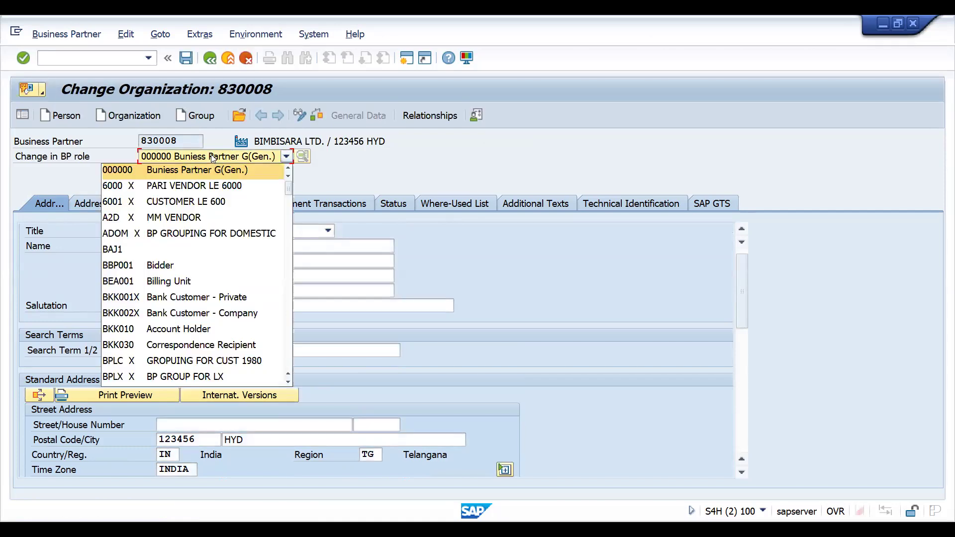
key("d")
key("d")
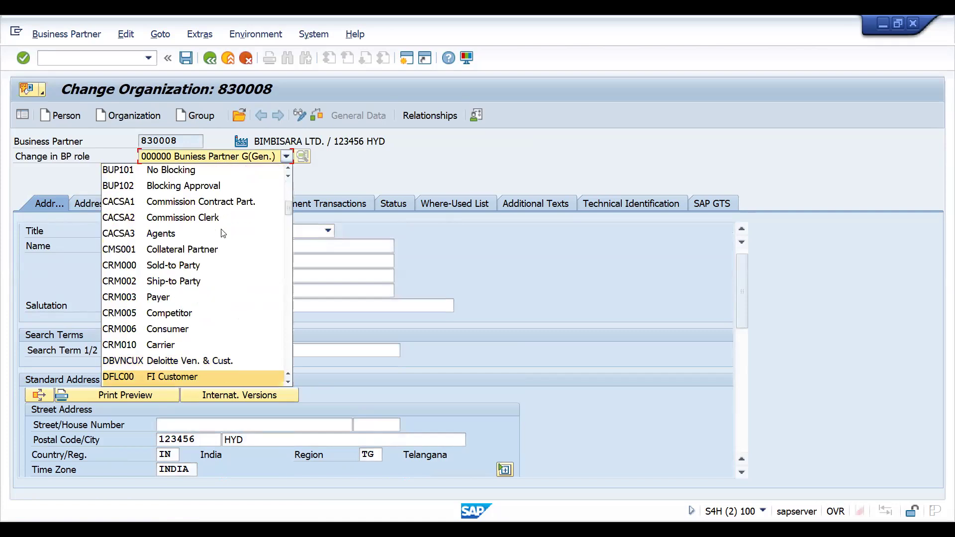
key("Down")
key("Return")
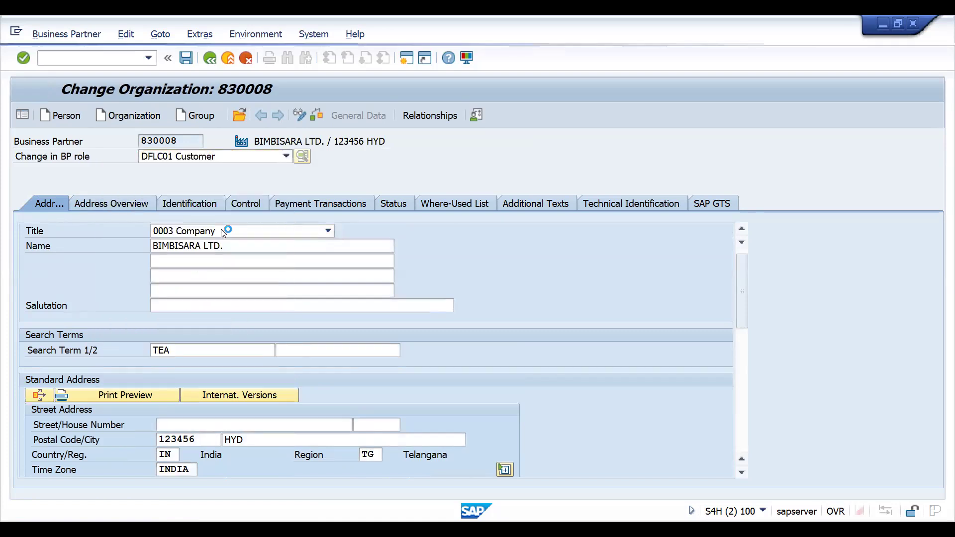
Enter sales organization DRAM, distribution channel DI and division DD in the sales and distribution data, and check the order currency
left_click(534, 116)
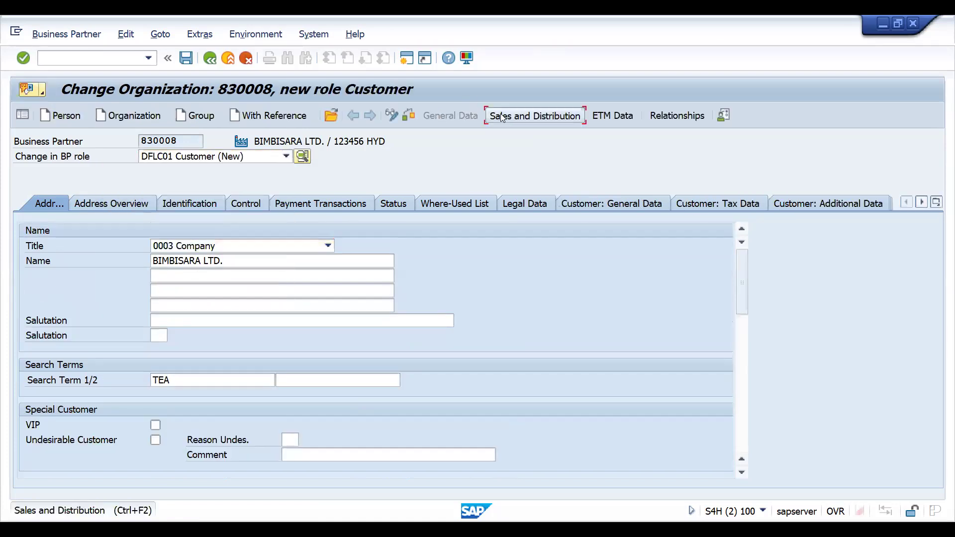
type("DRAM")
key("Tab")
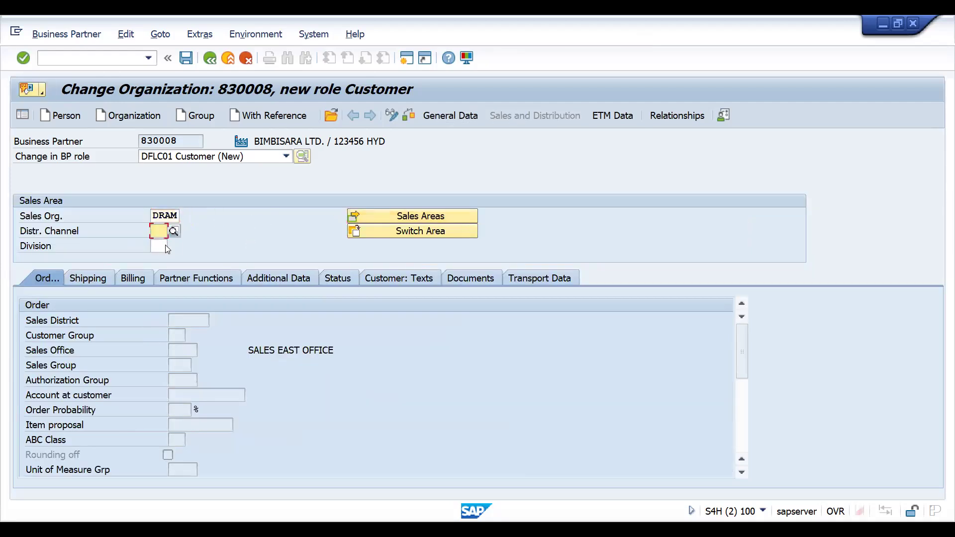
left_click(166, 245)
type("DD")
key("Return")
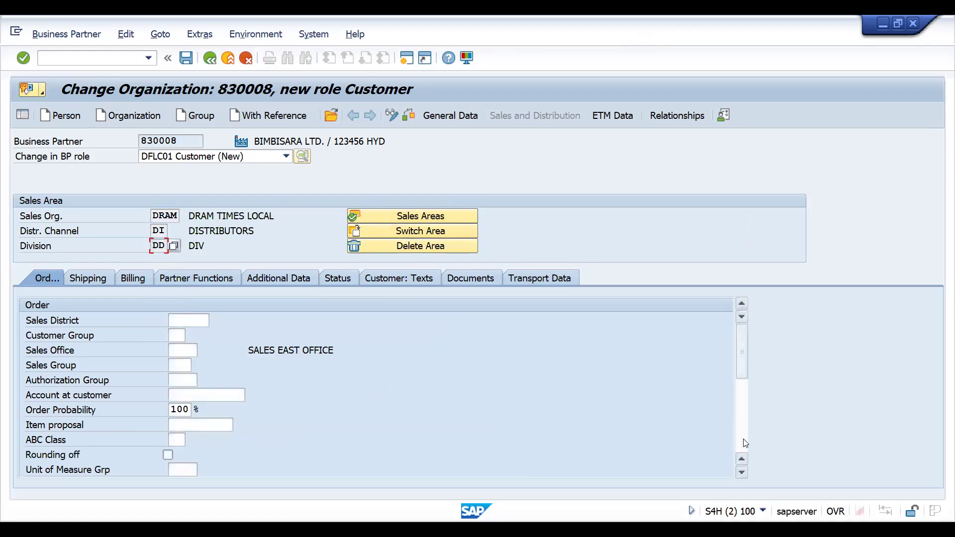
scroll(304, 420, "down", 4)
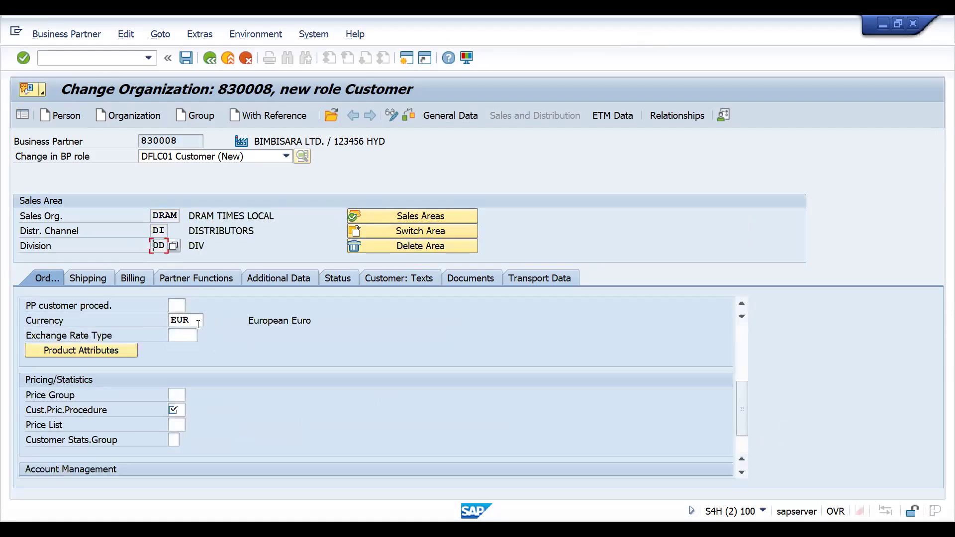
Go to transaction SPRO with /NSPRO and display the SAP Reference IMG
left_click(64, 53)
type("/NSPRO")
key("Return")
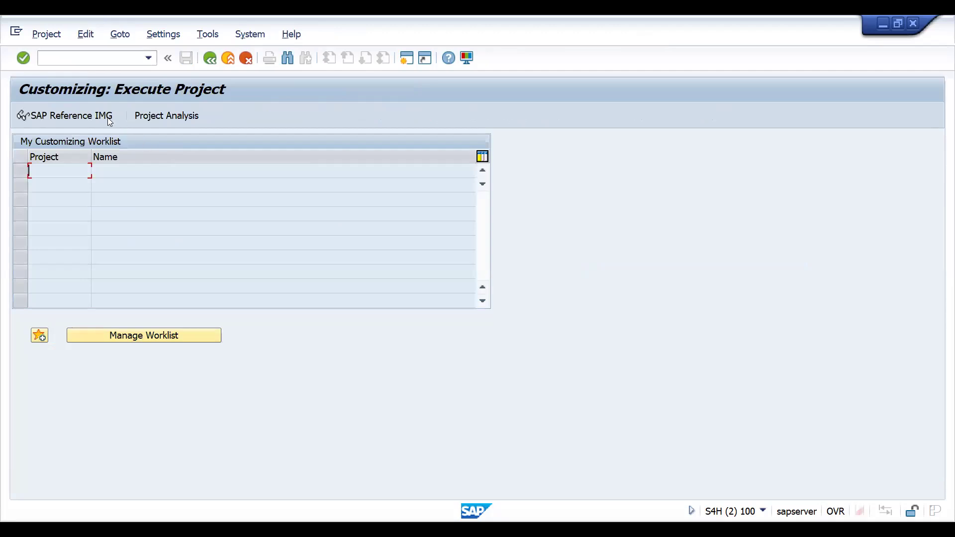
left_click(69, 115)
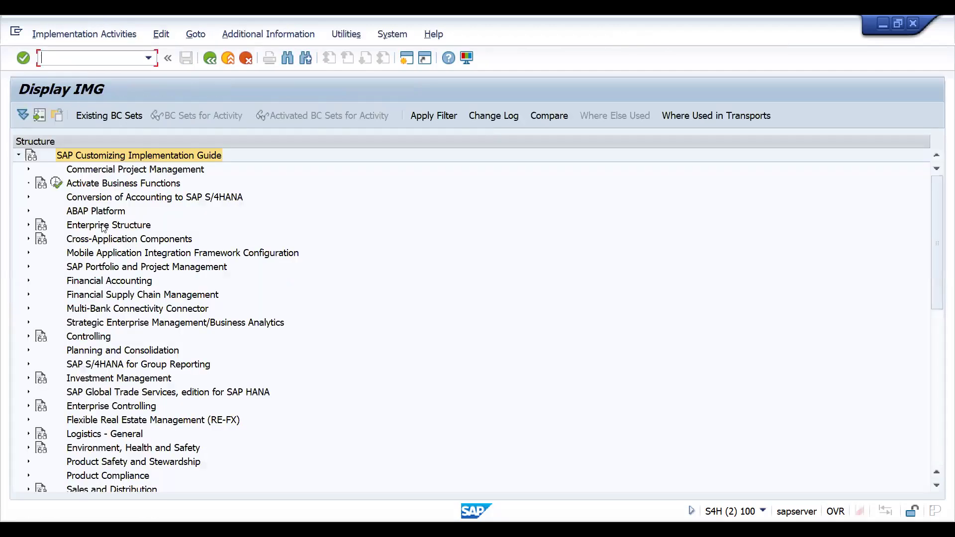
Expand the Financial Accounting activities under Enterprise Structure and Definition in the implementation guide
double_click(103, 227)
key("Right")
key("Down")
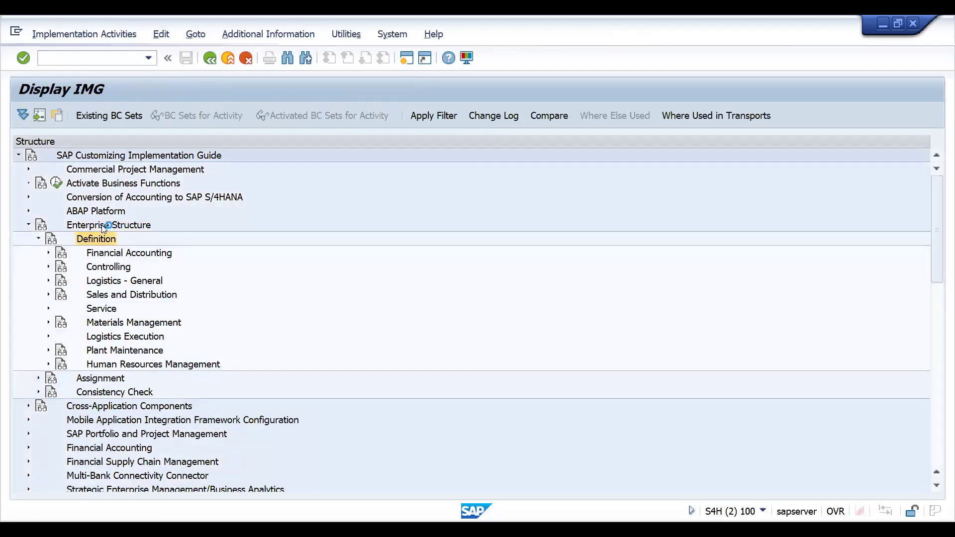
key("Down")
key("Up")
key("Right")
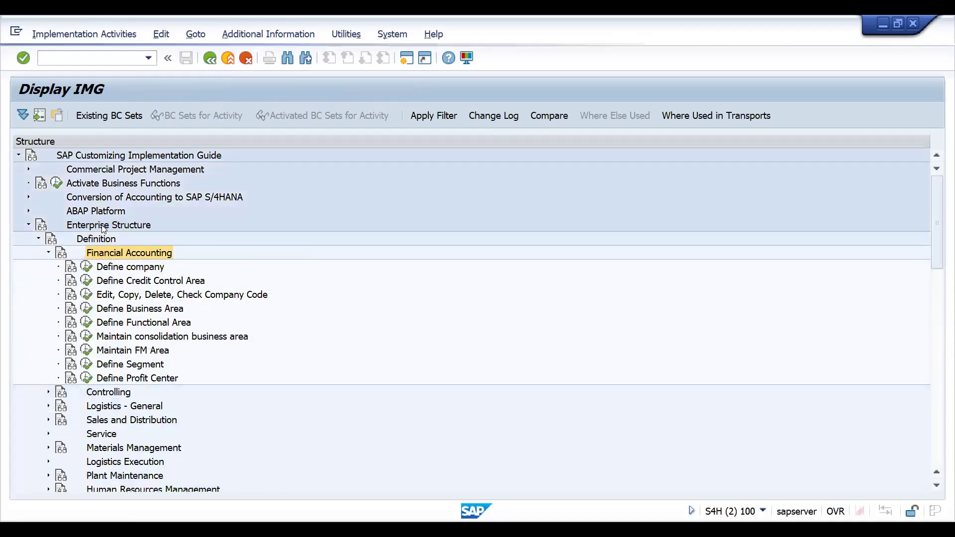
Open the company code definition, position to DRT1, open its details and check its currency
key("Down")
key("Down")
left_click(87, 293)
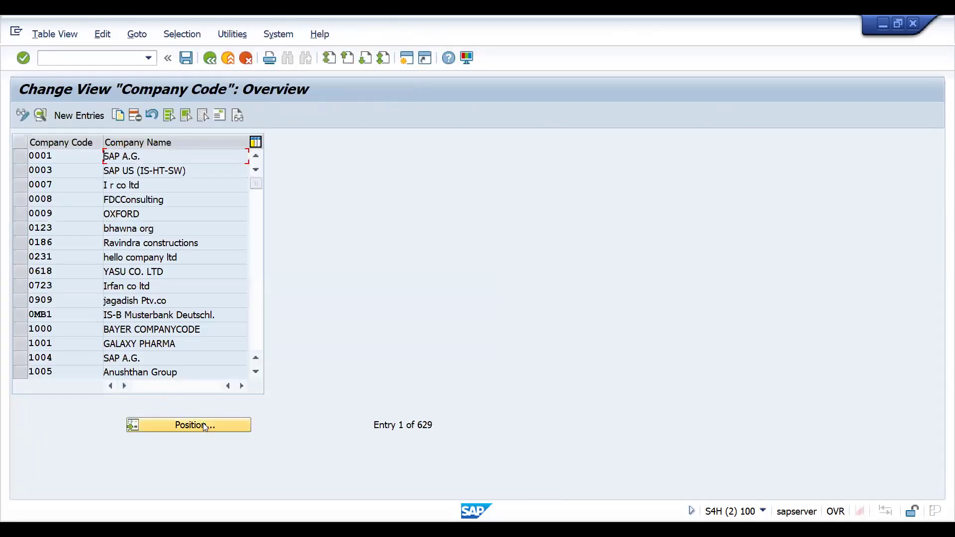
left_click(206, 426)
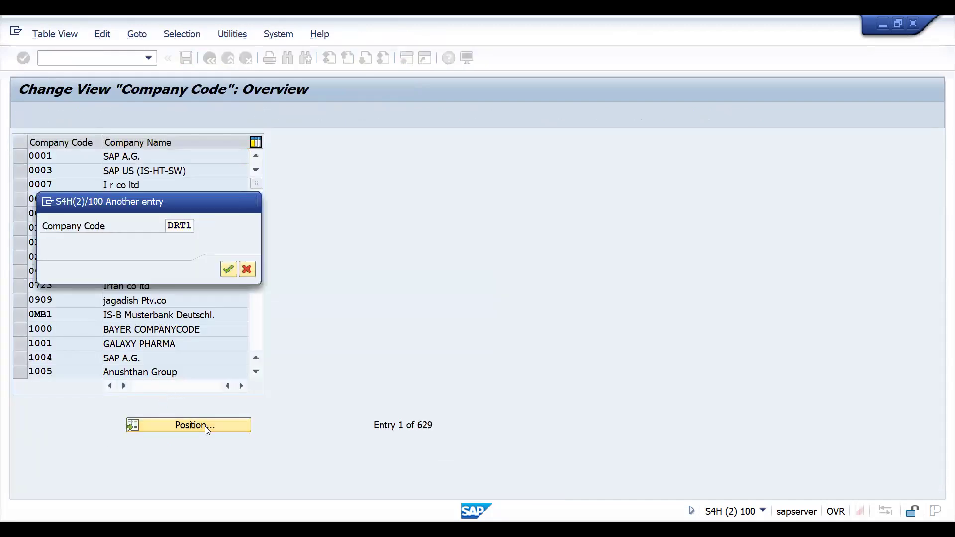
key("Return")
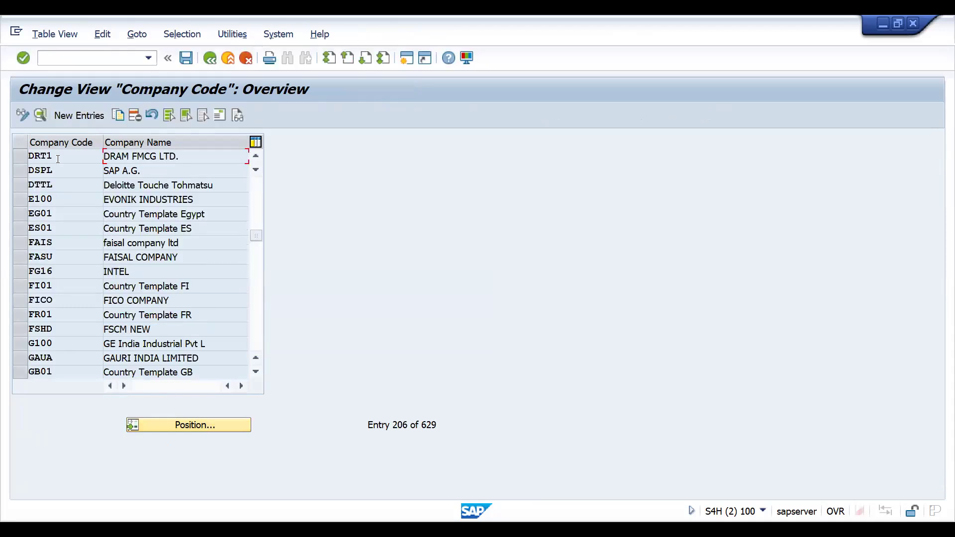
double_click(58, 159)
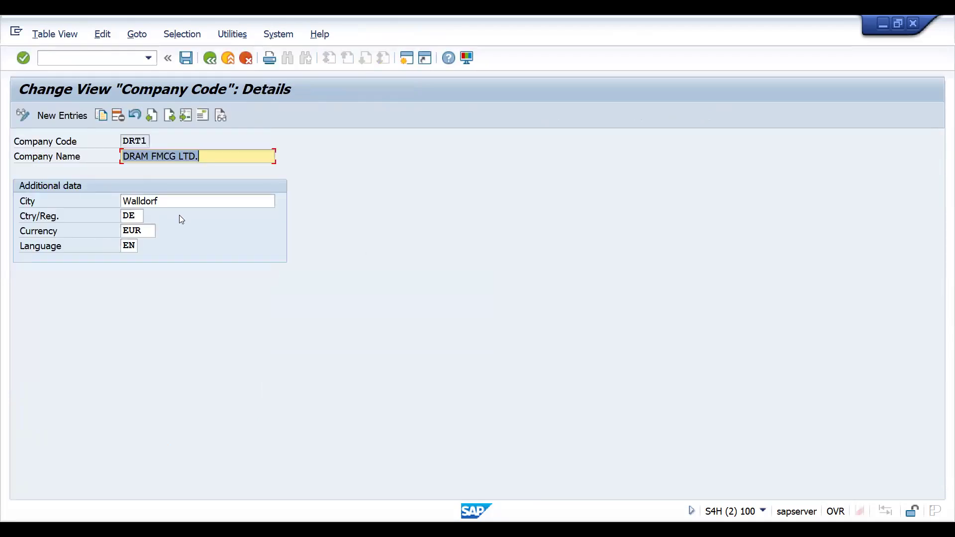
left_click(137, 230)
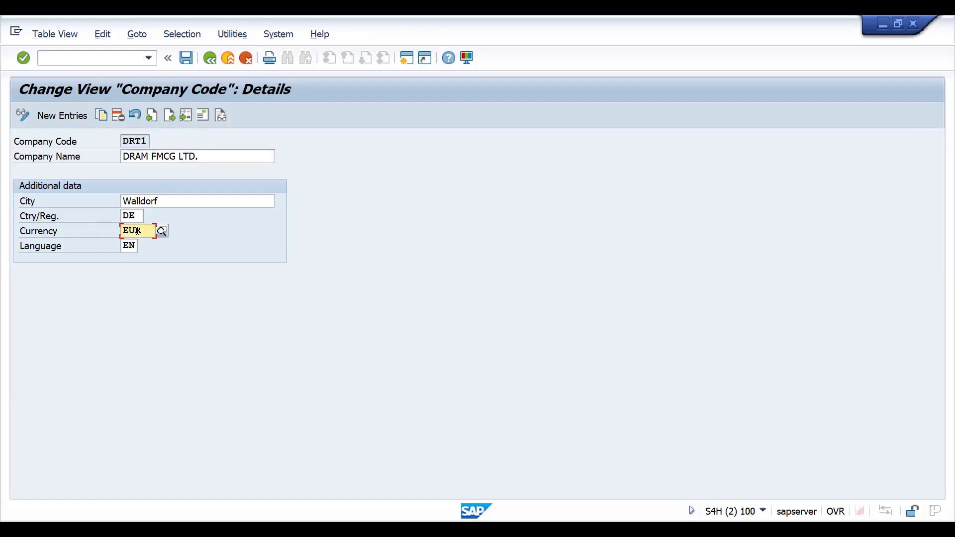
left_click(210, 59)
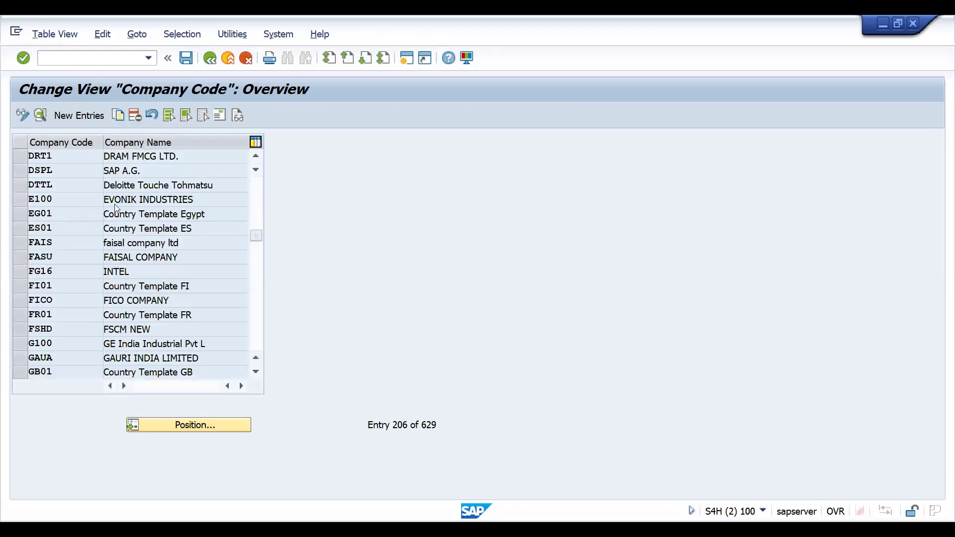
Return to the implementation guide and expand the Sales and Distribution activities under Enterprise Structure, Definition
key("F3")
key("Escape")
key("Down")
key("Down")
key("Down")
key("Down")
key("Down")
key("Down")
key("Down")
key("Down")
key("Down")
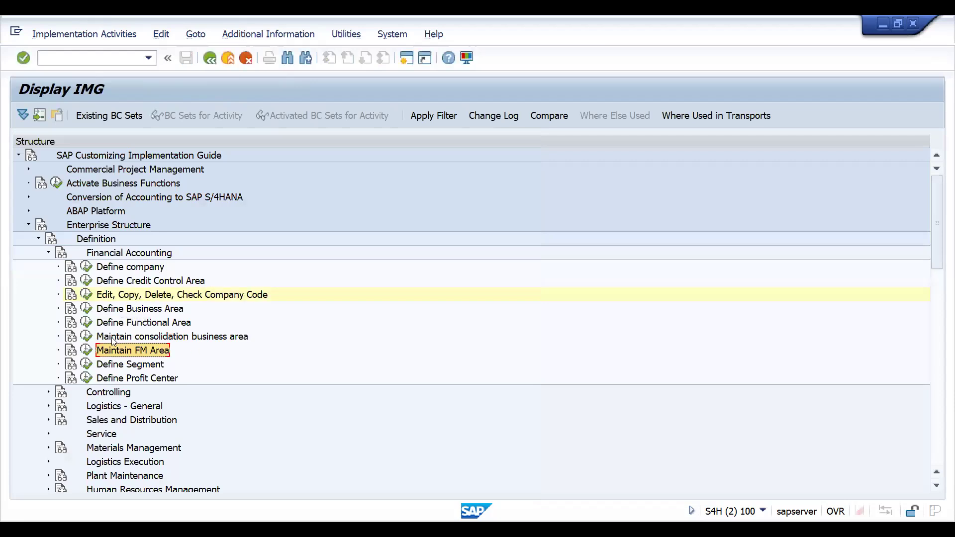
key("Right")
key("Down")
key("Down")
key("Down")
key("Down")
key("Down")
key("Down")
key("Down")
key("Down")
key("Down")
key("Down")
key("Down")
key("Down")
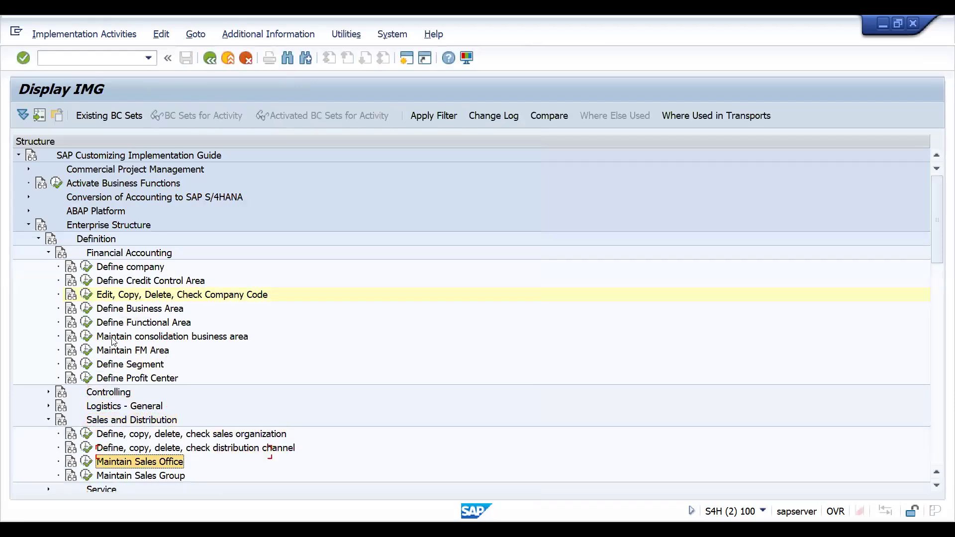
key("Up")
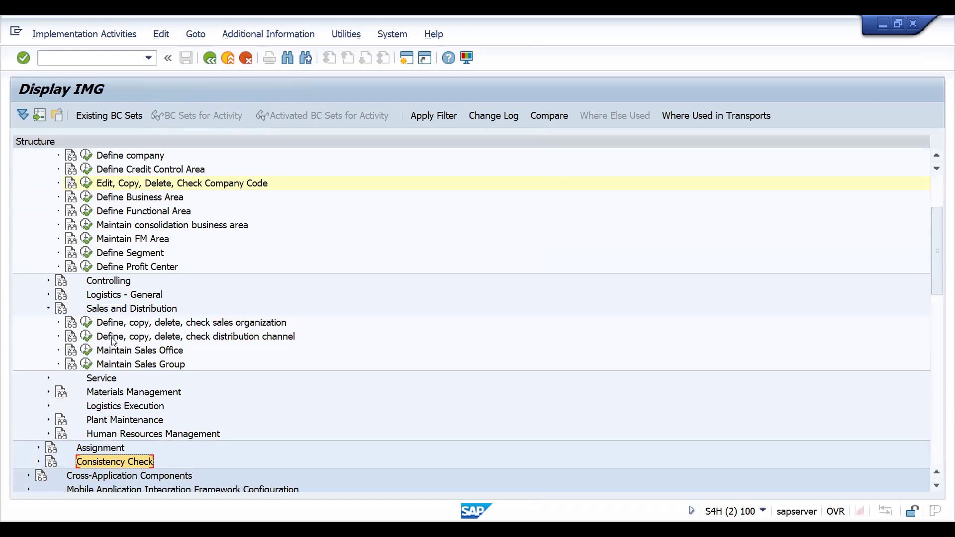
Run the Define Sales Organization activity, position to DRAM and display its details
left_click(86, 322)
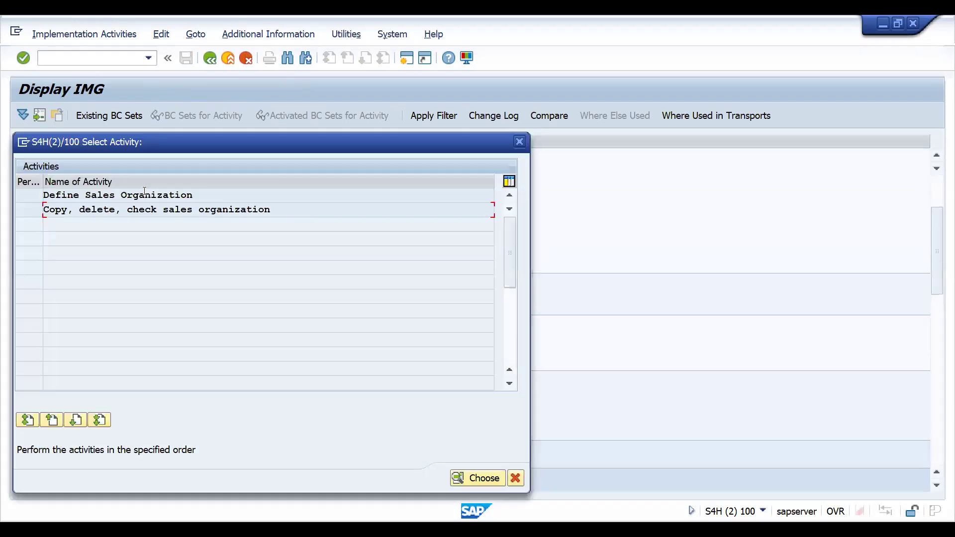
double_click(142, 194)
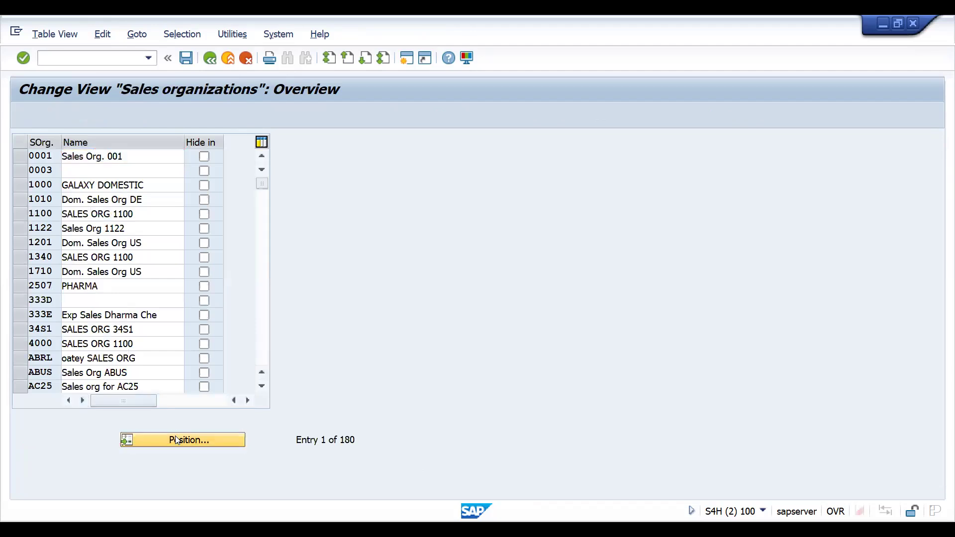
left_click(175, 440)
type("DRAM")
key("Return")
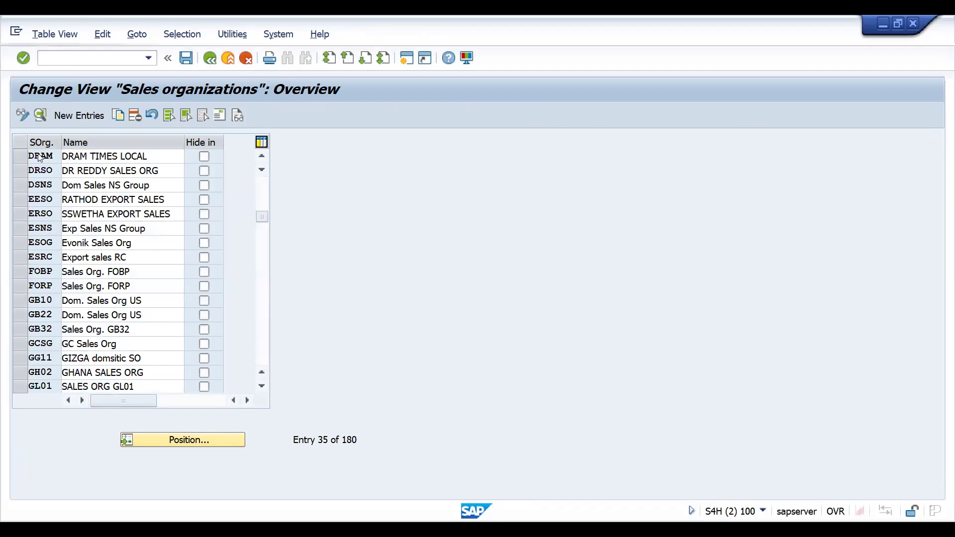
left_click(169, 114)
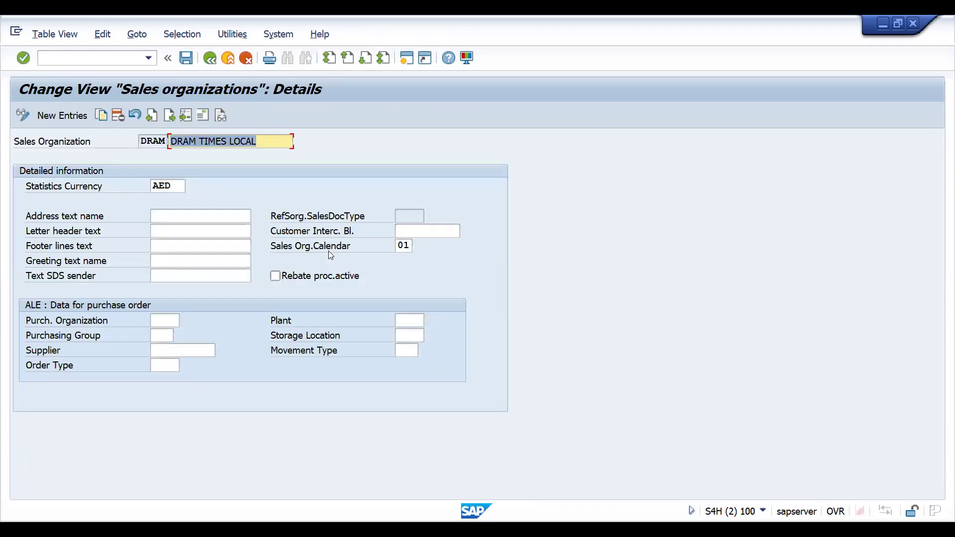
Set the statistics currency of sales organization DRAM to USD
left_click(178, 186)
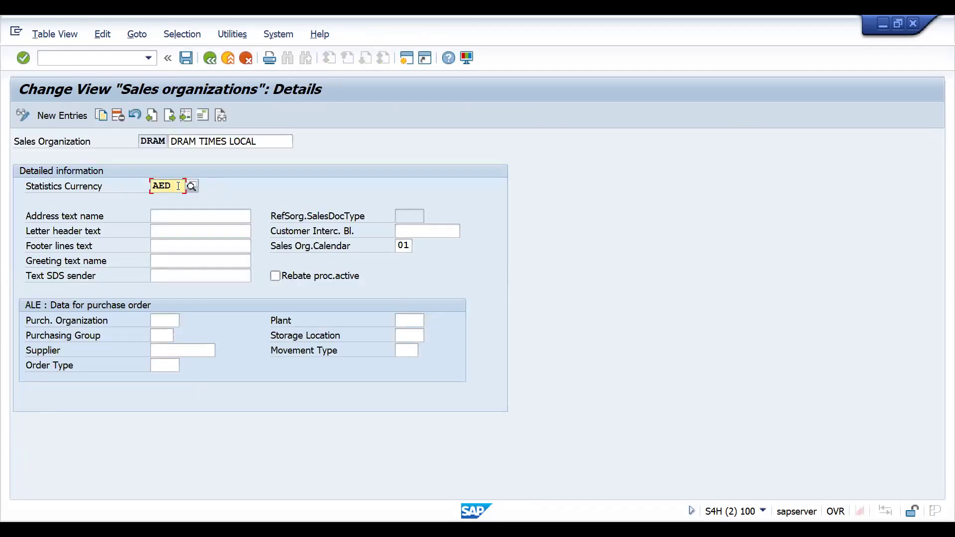
key("BackSpace")
key("BackSpace")
key("BackSpace")
type("USD")
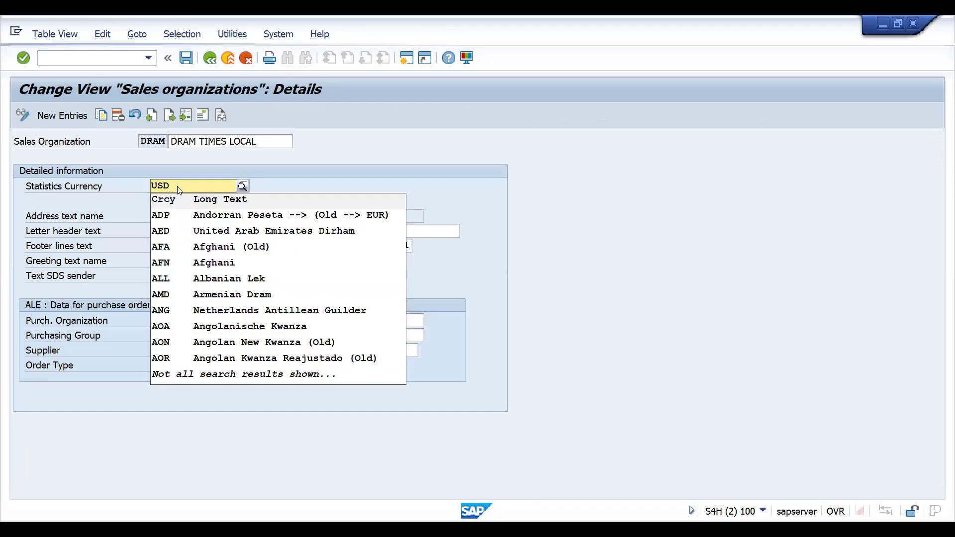
key("Return")
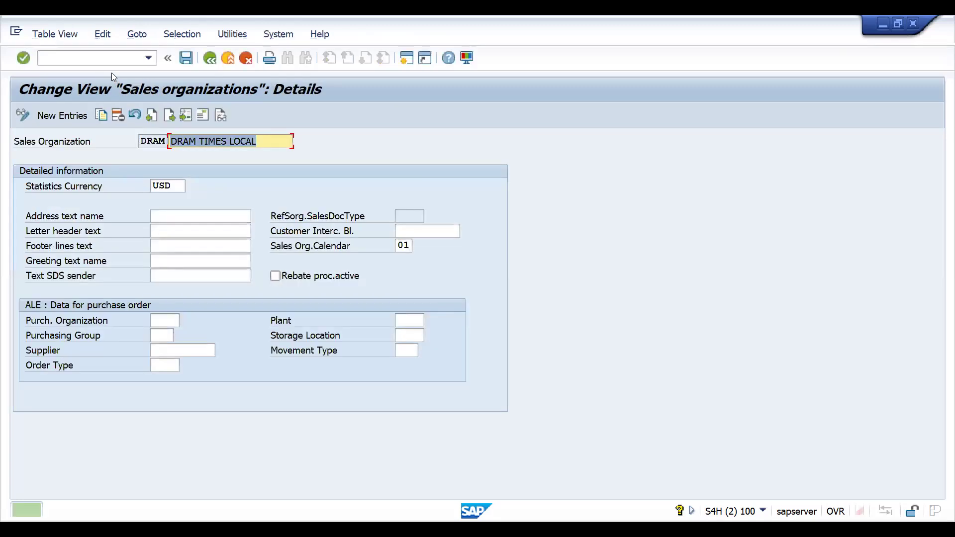
Go to transaction BP with /NBP, open the GOVINDA TEA EXPORTERS customer record and leave it again
left_click(92, 57)
type("/NVA")
key("BackSpace")
type("BP")
key("Return")
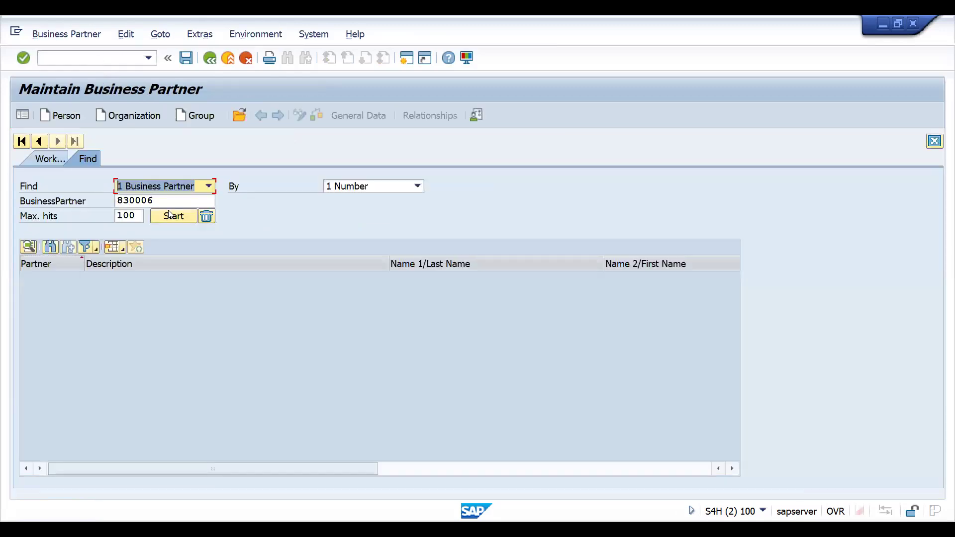
left_click(172, 217)
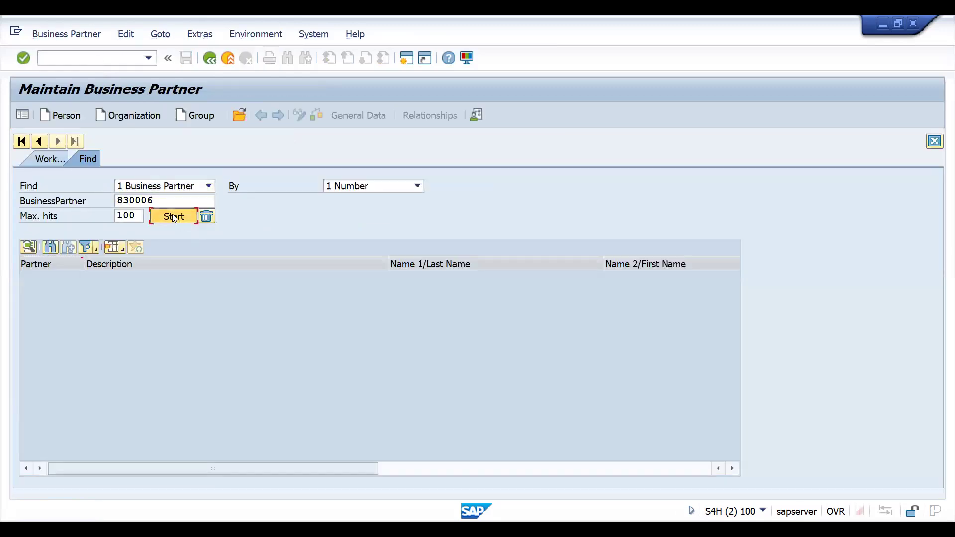
double_click(202, 278)
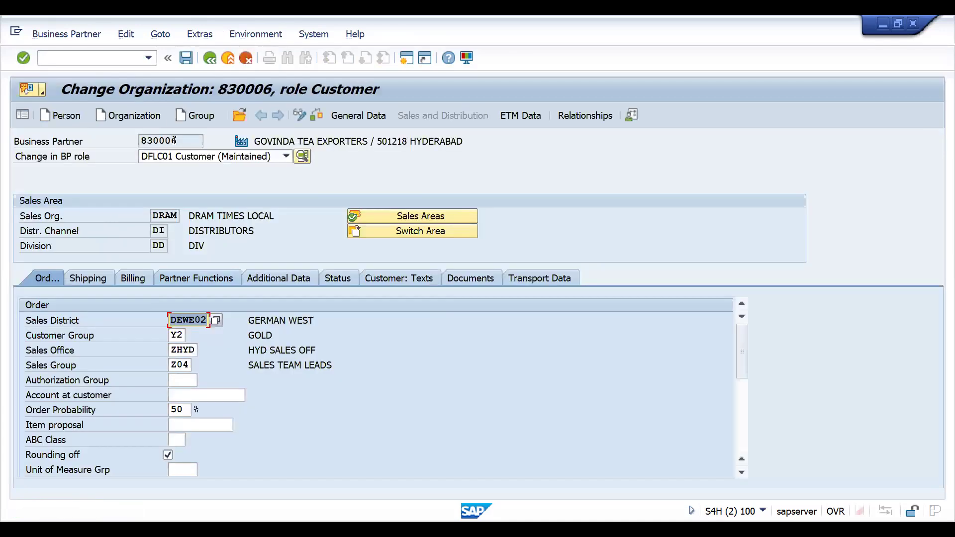
left_click(211, 58)
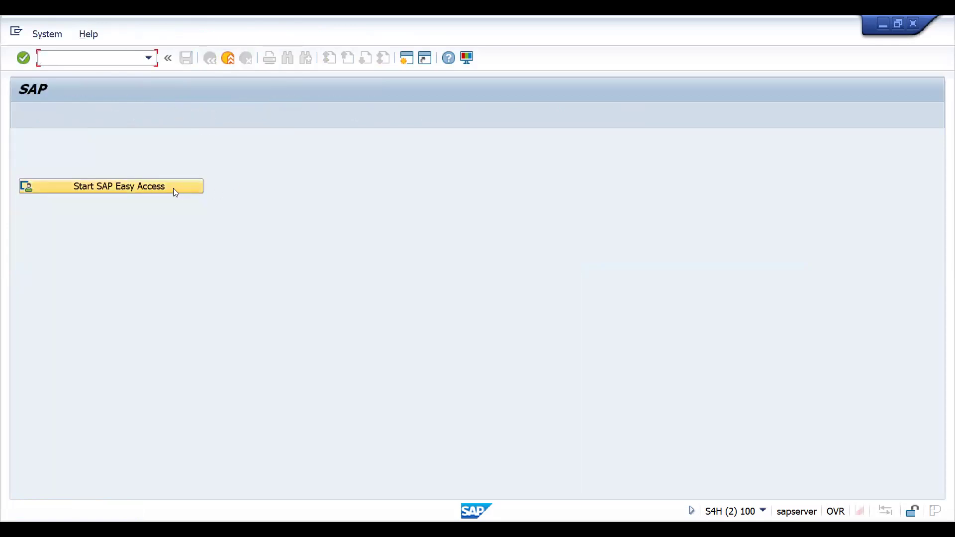
Start transaction BP, find the BIMBISARA LTD. business partner by its number and open the record
type("bp")
key("Return")
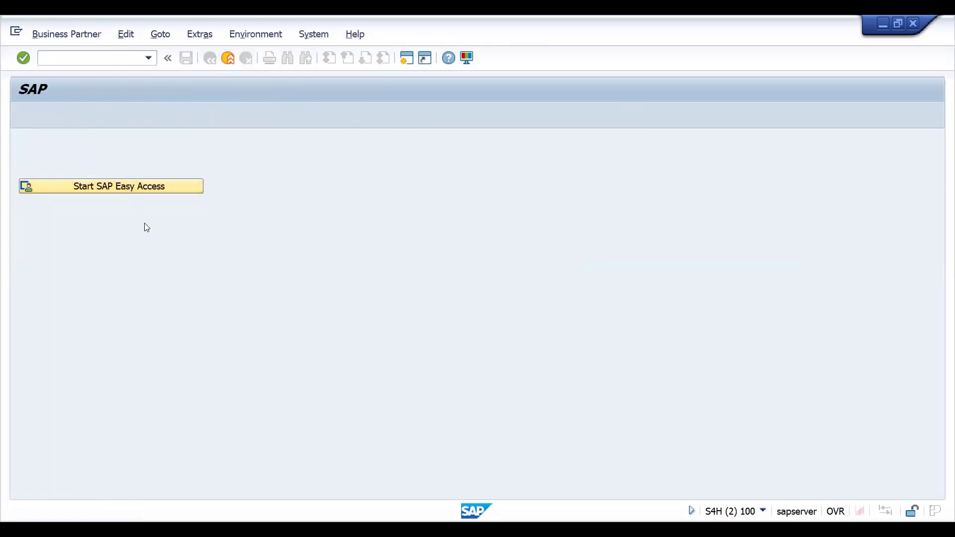
left_click(178, 200)
key("BackSpace")
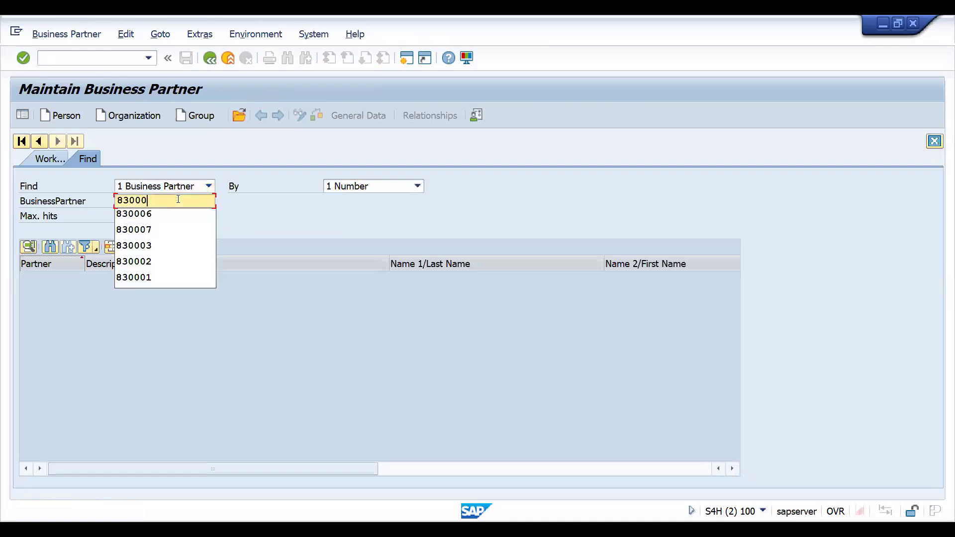
type("8")
key("Return")
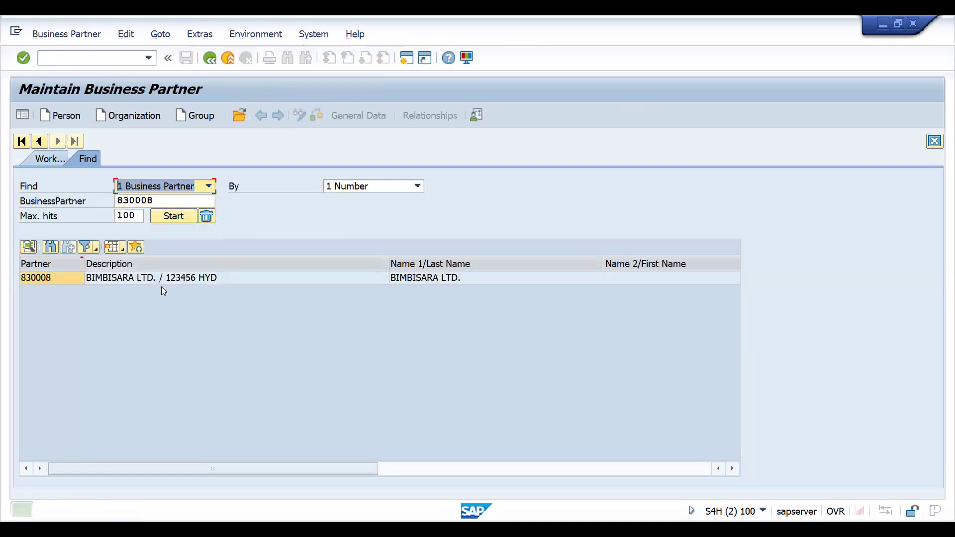
double_click(161, 278)
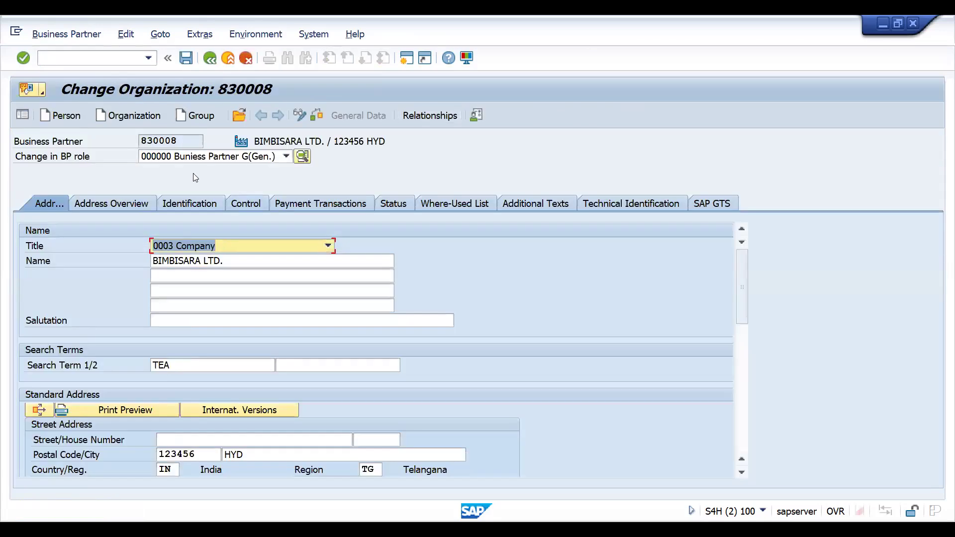
Assign the DFLC01 Customer role to the BIMBISARA LTD. business partner
left_click(210, 158)
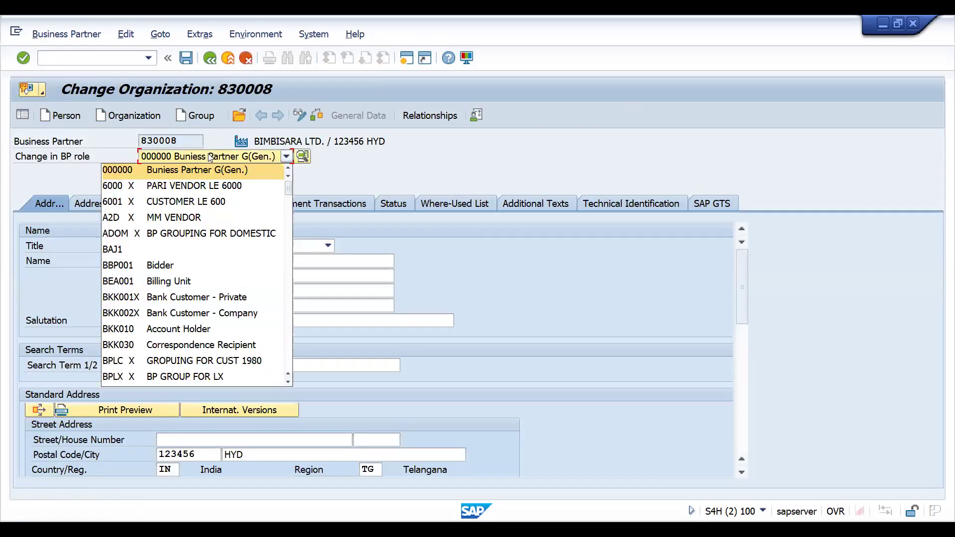
type("df")
key("Down")
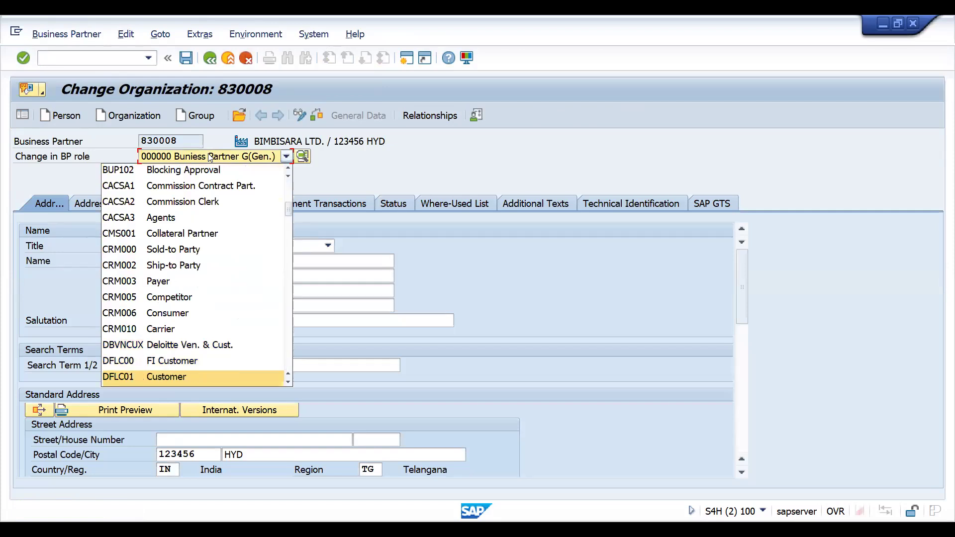
key("Return")
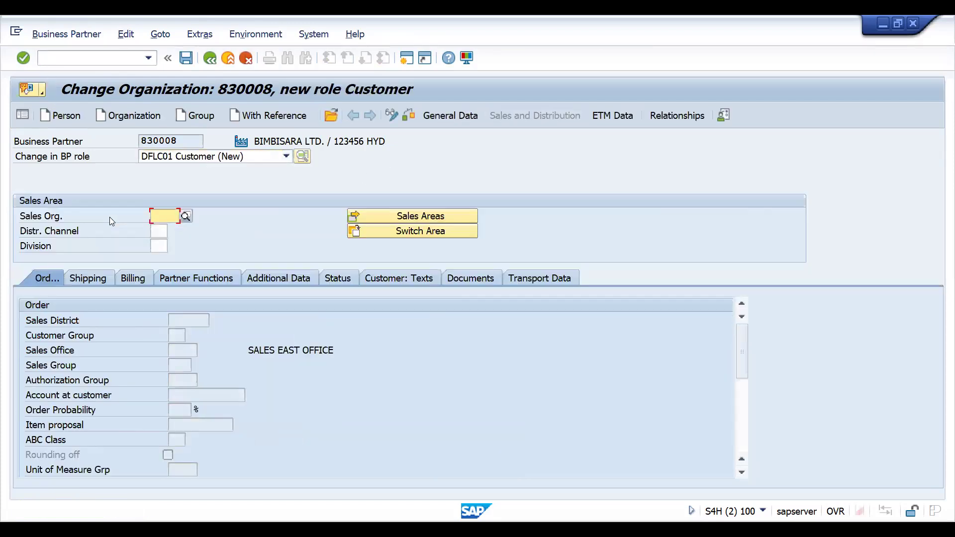
Enter sales area DRAM, DI, DD for BIMBISARA LTD. and examine the currency in its order data
type("DRAM")
key("Tab")
key("Tab")
type("DI")
key("Tab")
type("DD")
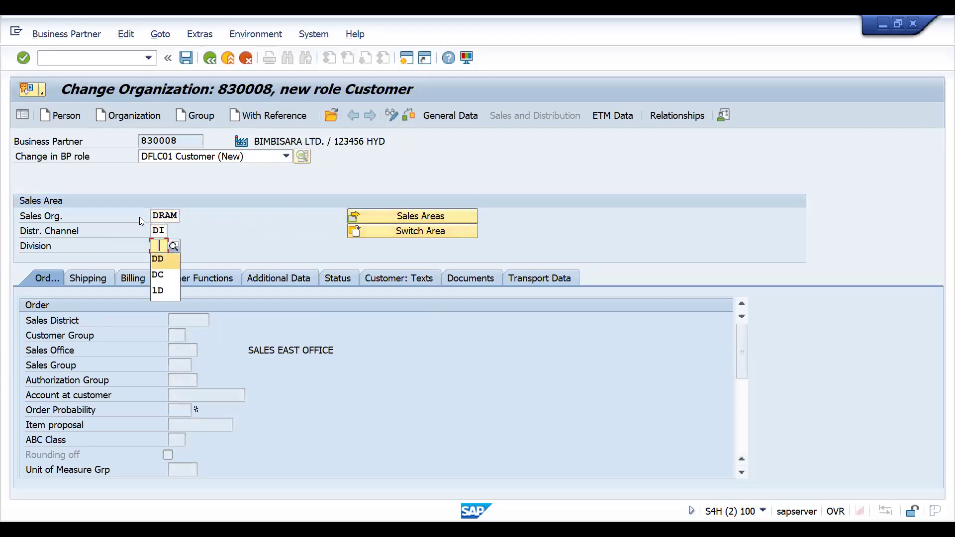
key("Return")
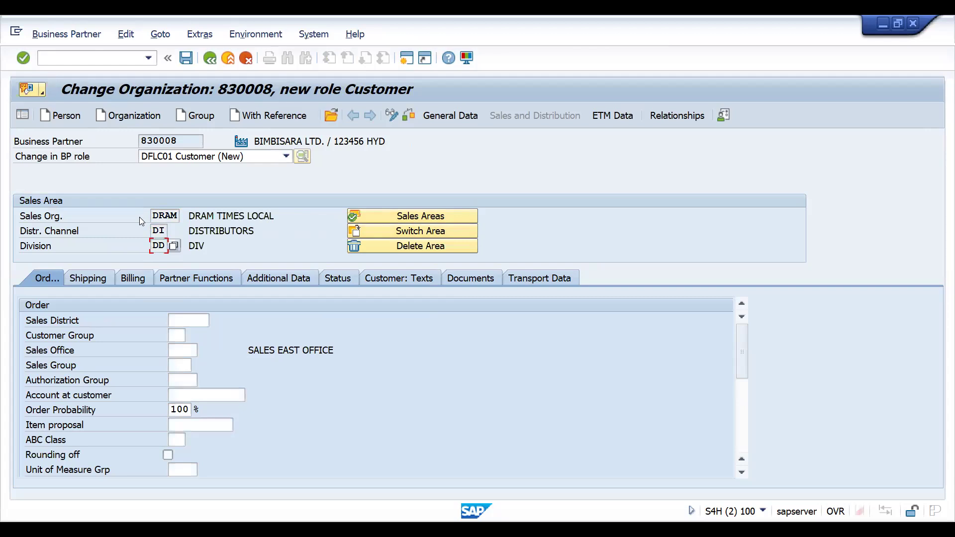
left_click(744, 445)
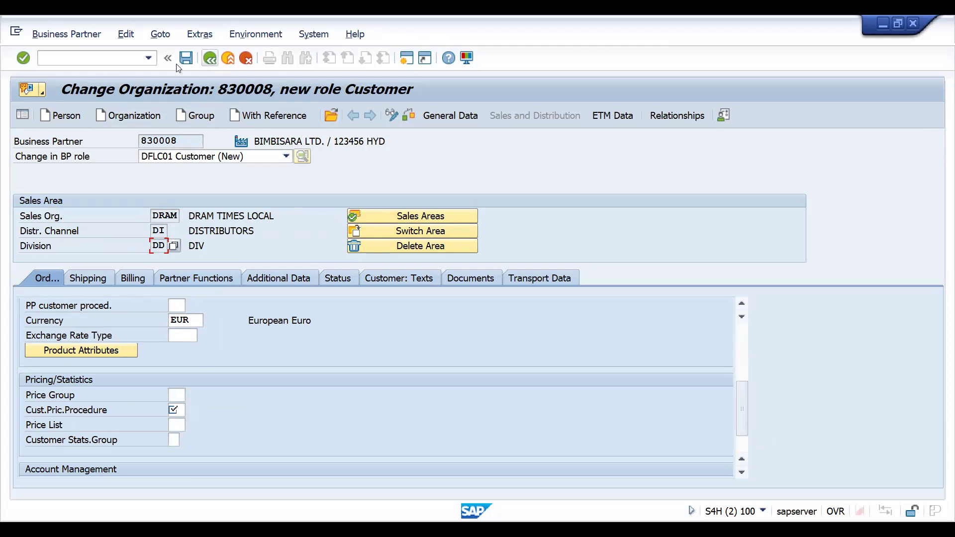
Restart transaction BP with /NBP, find the GOVINDA TEA EXPORTERS business partner by its number and open it
left_click(95, 57)
type("/NBP")
key("Return")
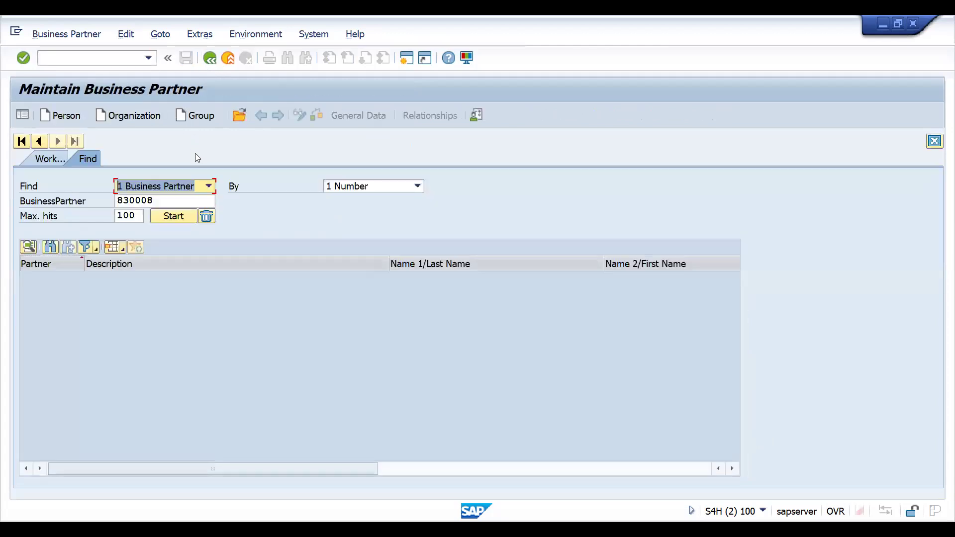
left_click(166, 199)
key("BackSpace")
type("6")
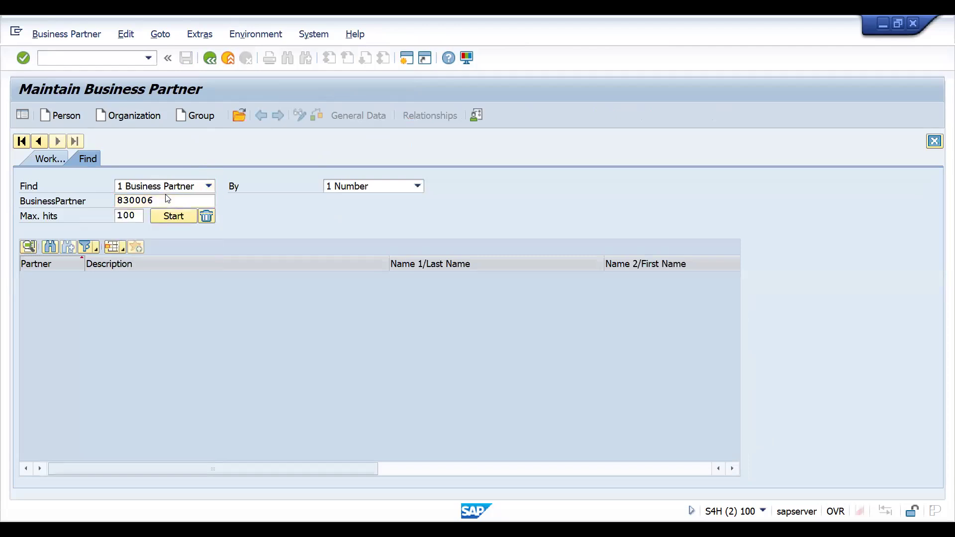
key("Return")
double_click(204, 283)
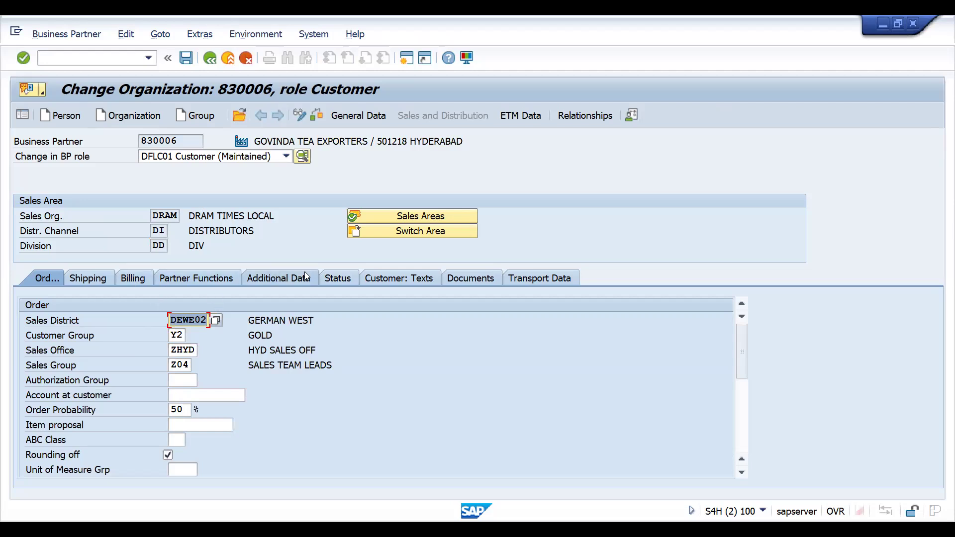
Examine the partner functions of GOVINDA TEA EXPORTERS and the customer number assigned to the bill-to party
left_click(189, 278)
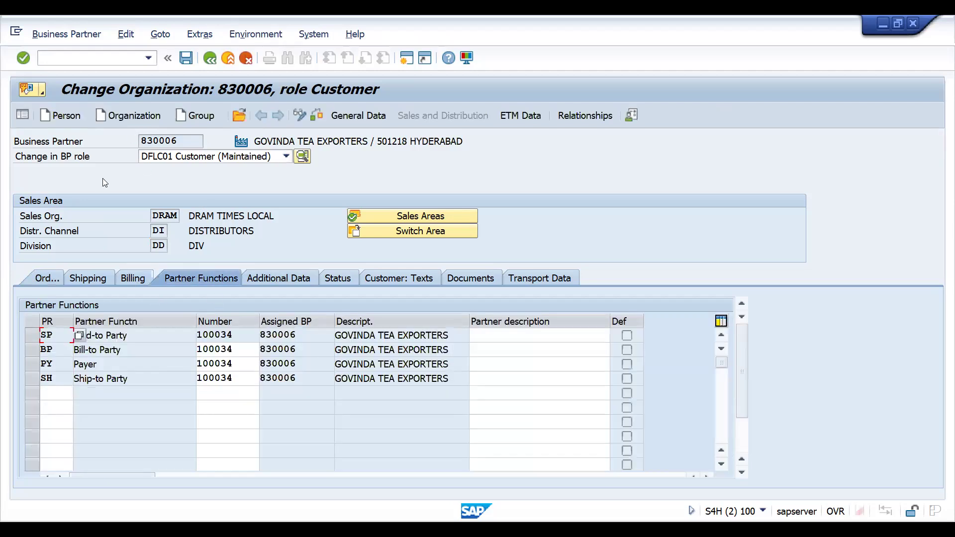
left_click(232, 352)
double_click(233, 353)
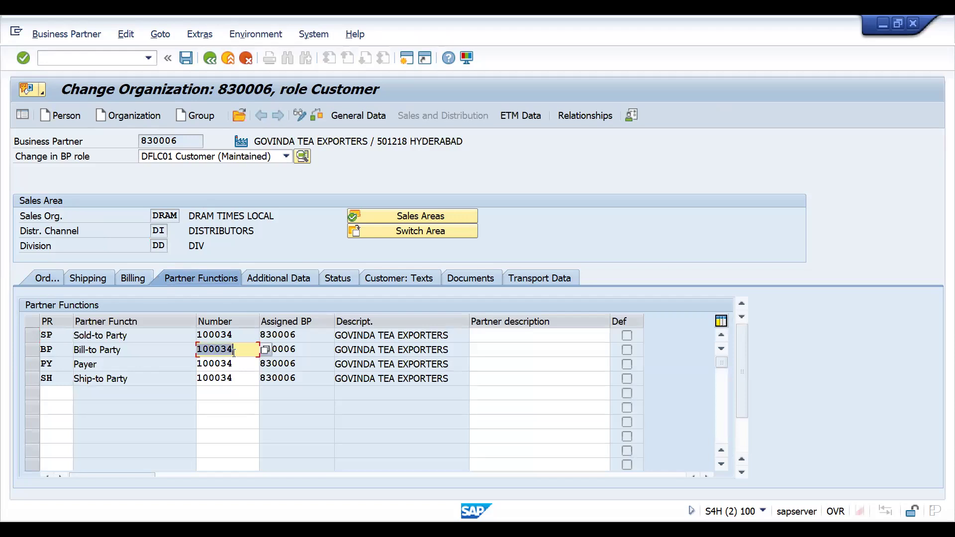
Start transaction VA01 with /nva01 and open a new DOR1 standard order for sales area DRAM, DI, DD
left_click(76, 61)
type("/nva01")
key("Return")
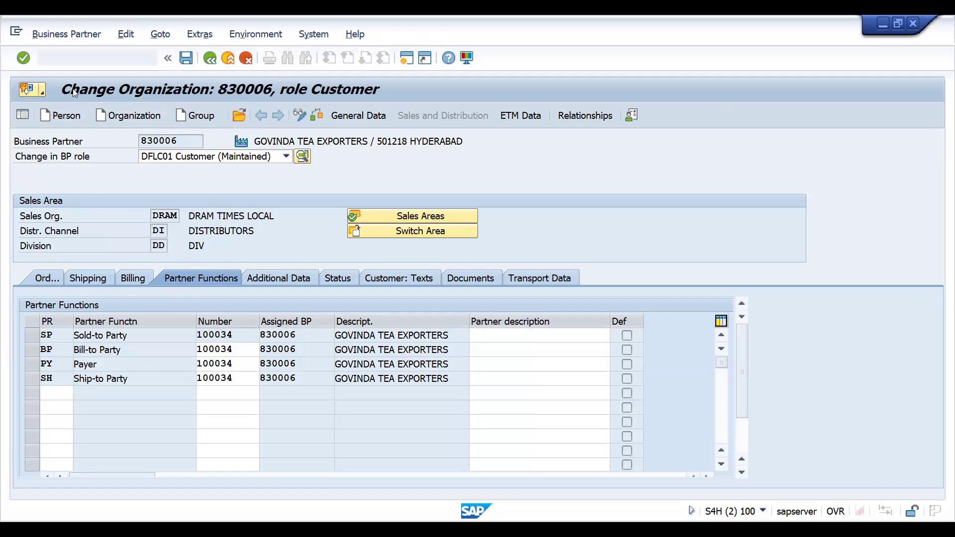
key("Down")
key("Down")
key("Return")
key("Return")
Enter the customer number of GOVINDA TEA EXPORTERS as sold-to party and dwedwesq as the customer reference
type("100034")
key("Return")
key("Down")
key("Down")
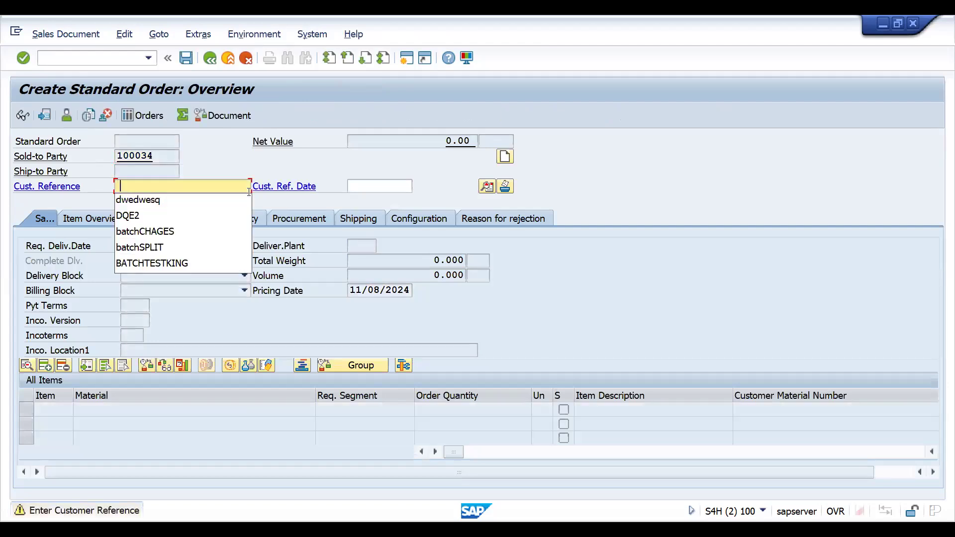
key("Return")
key("Return")
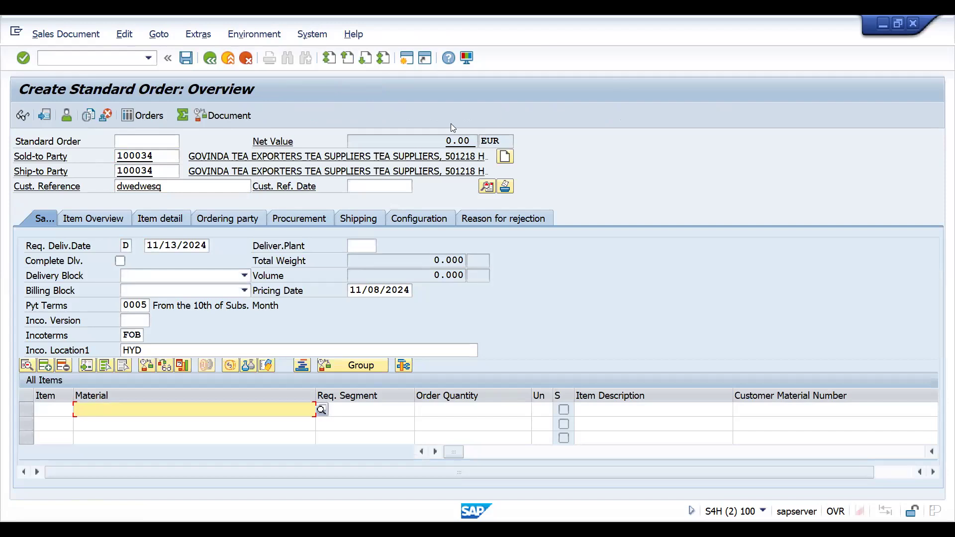
Add an item for material 25886 with order quantity 1 and continue past the open quotations notice
key("Down")
key("Down")
key("Return")
key("Tab")
key("Tab")
type("1")
key("Return")
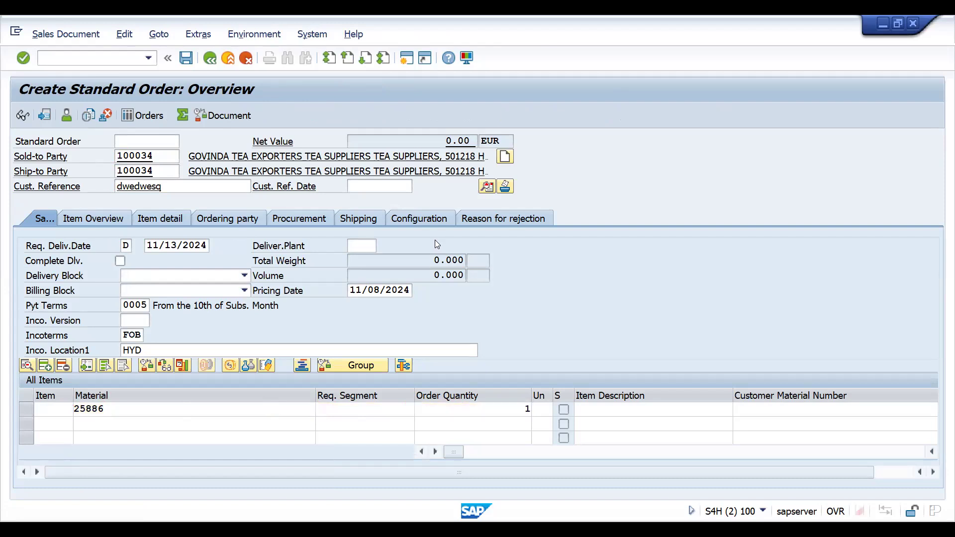
key("Return")
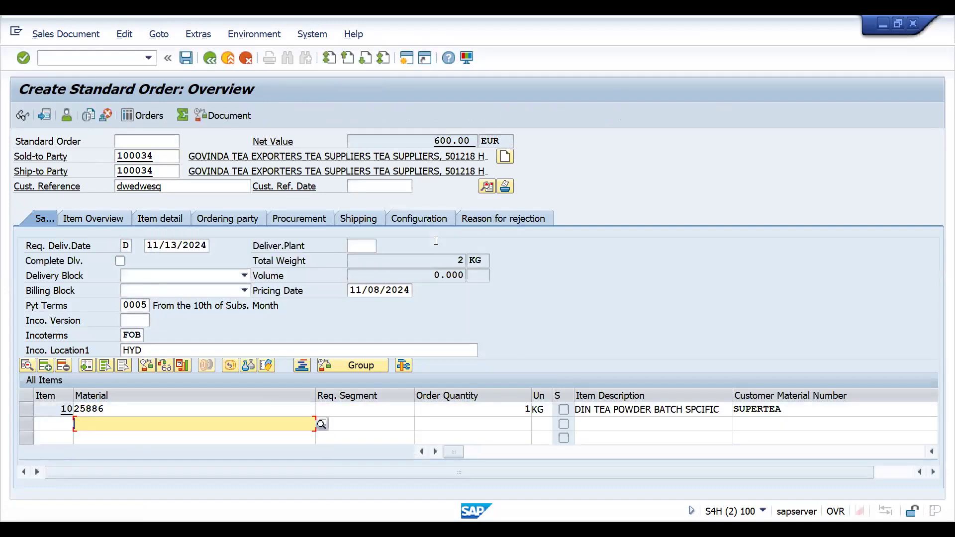
Examine the order header's document currency, billing document and accounting data, and return to the order overview
left_click(483, 187)
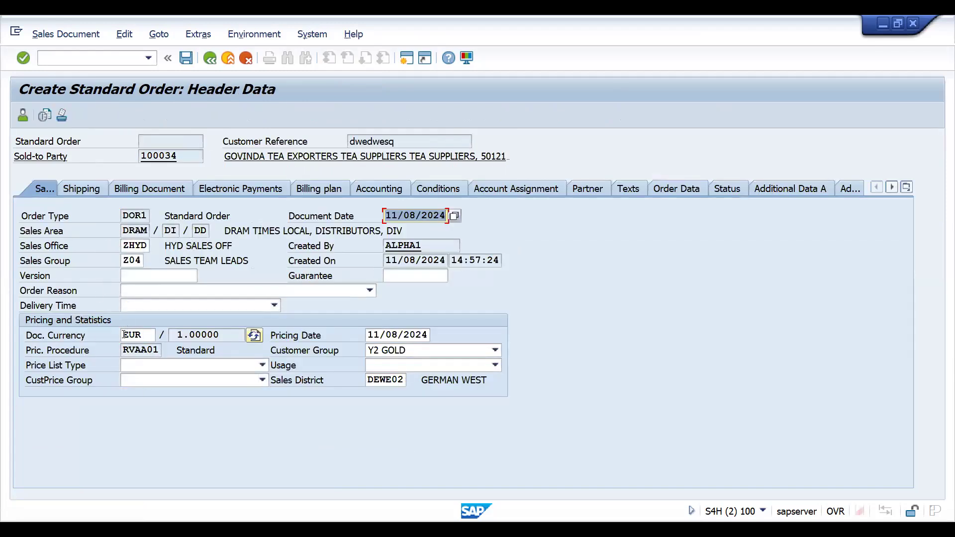
left_click(151, 190)
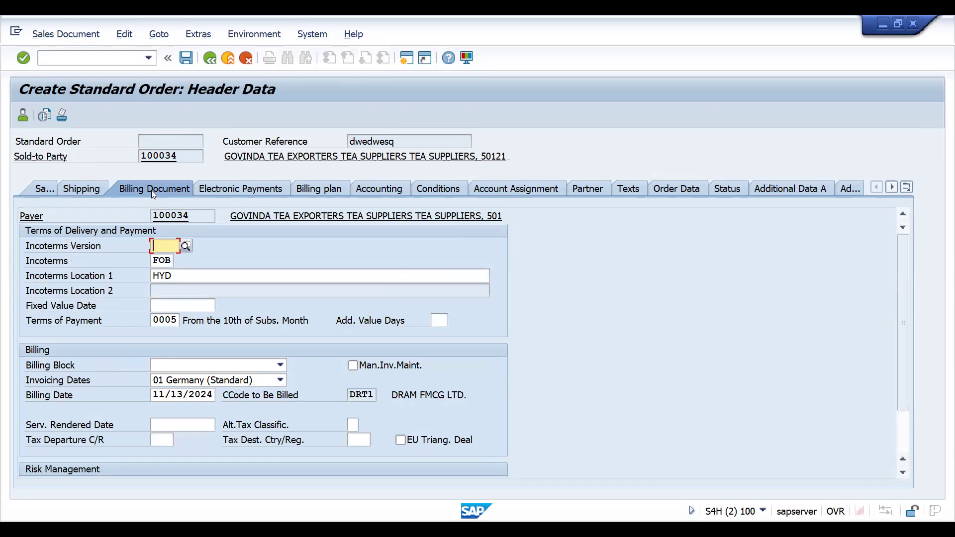
left_click(367, 189)
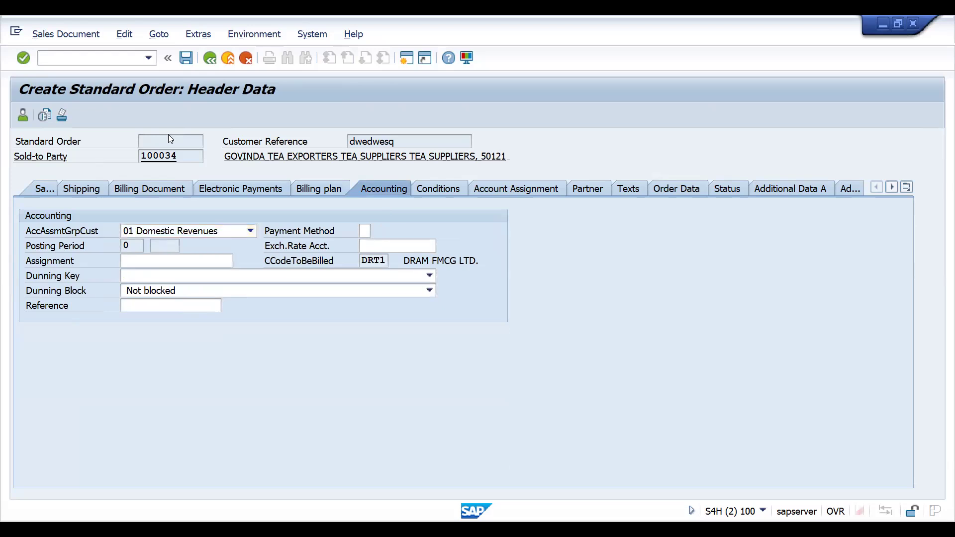
key("F12")
left_click(334, 312)
left_click(208, 59)
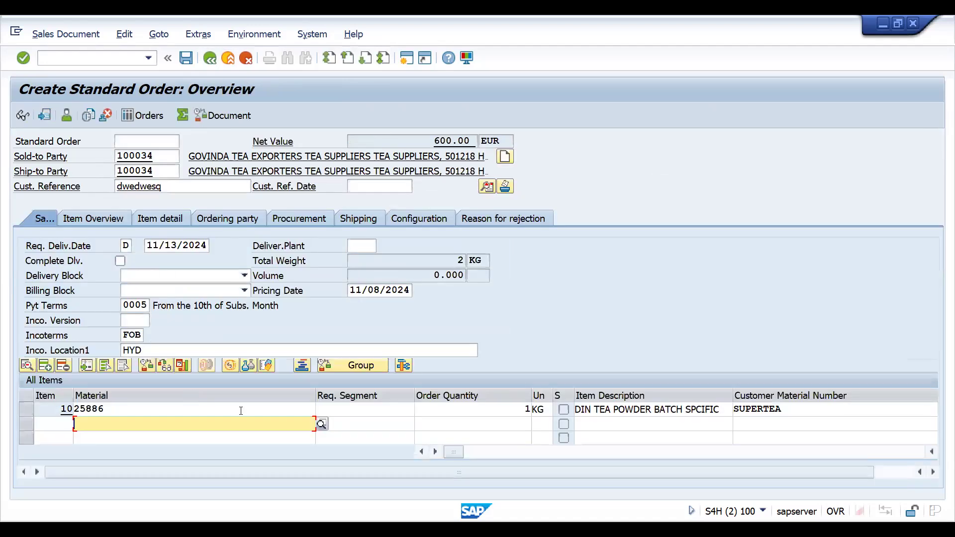
Examine the pricing conditions and account assignment of item 10 in the order
double_click(240, 410)
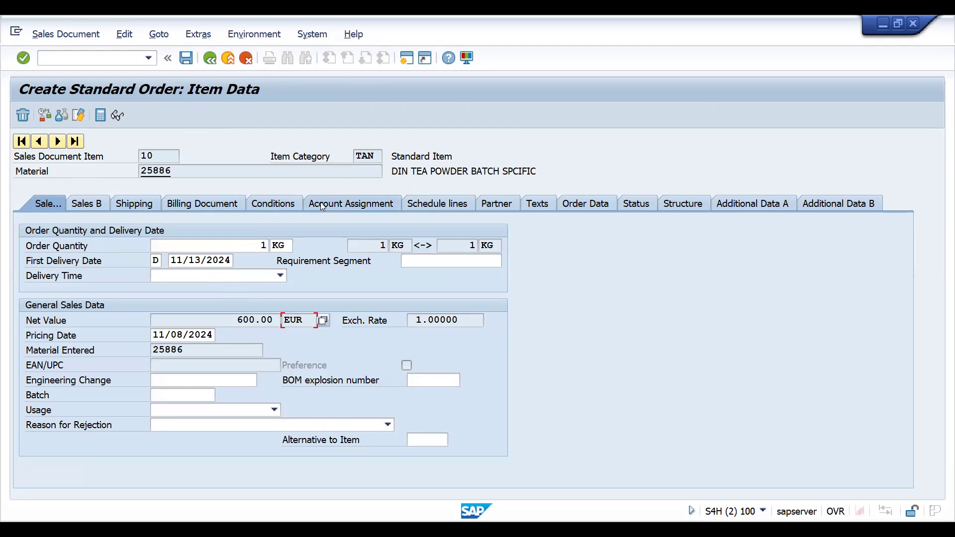
left_click(287, 201)
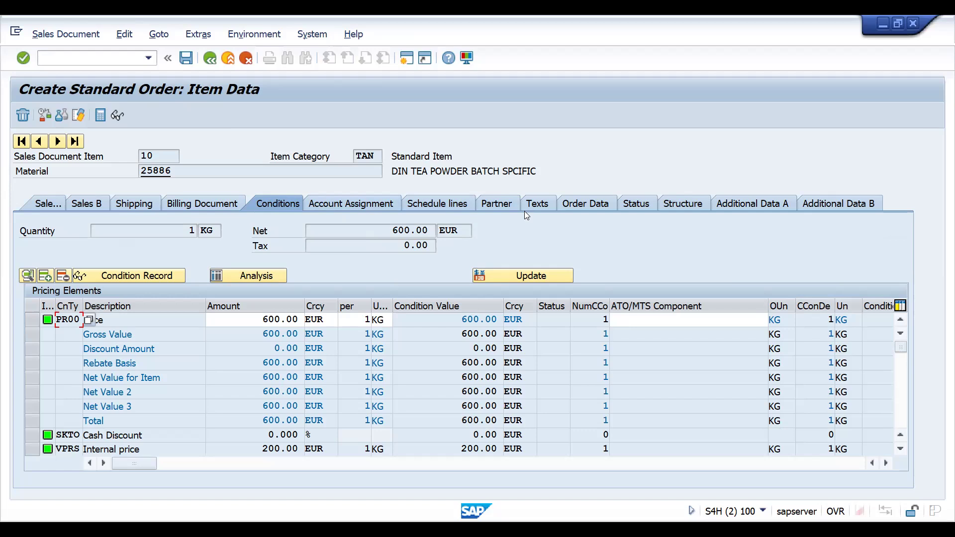
left_click(367, 202)
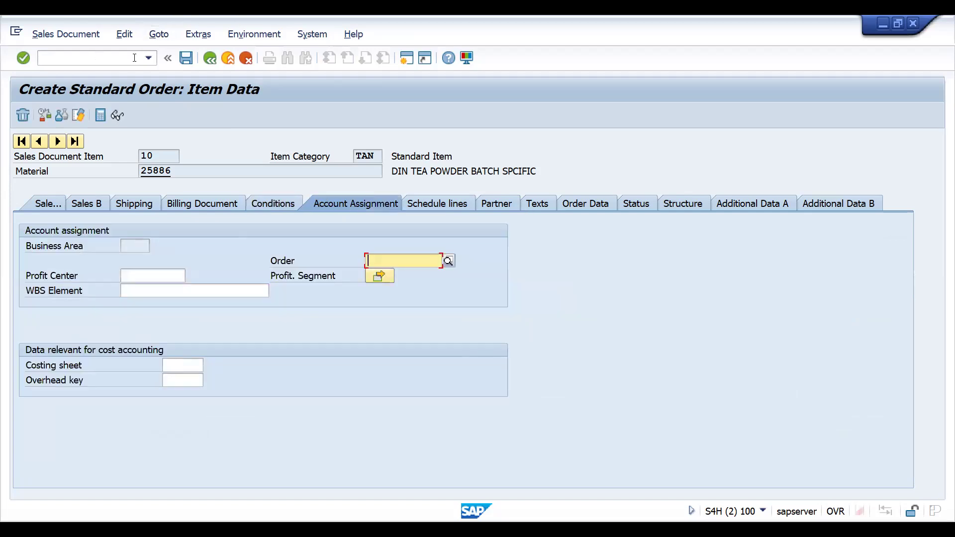
Leave the order with /NBP, find the GOVINDA TEA EXPORTERS business partner by number and open its record
left_click(106, 59)
type("/NBP")
key("Return")
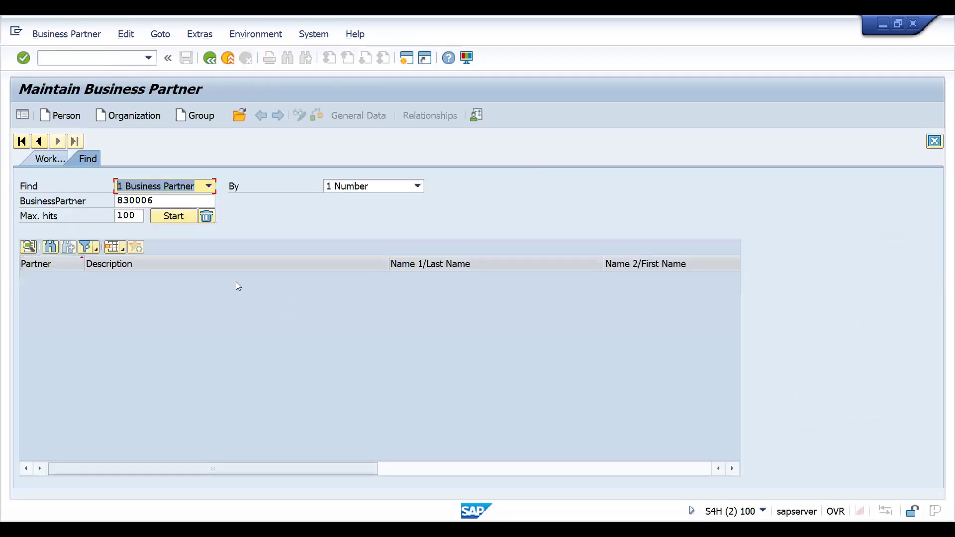
left_click(183, 217)
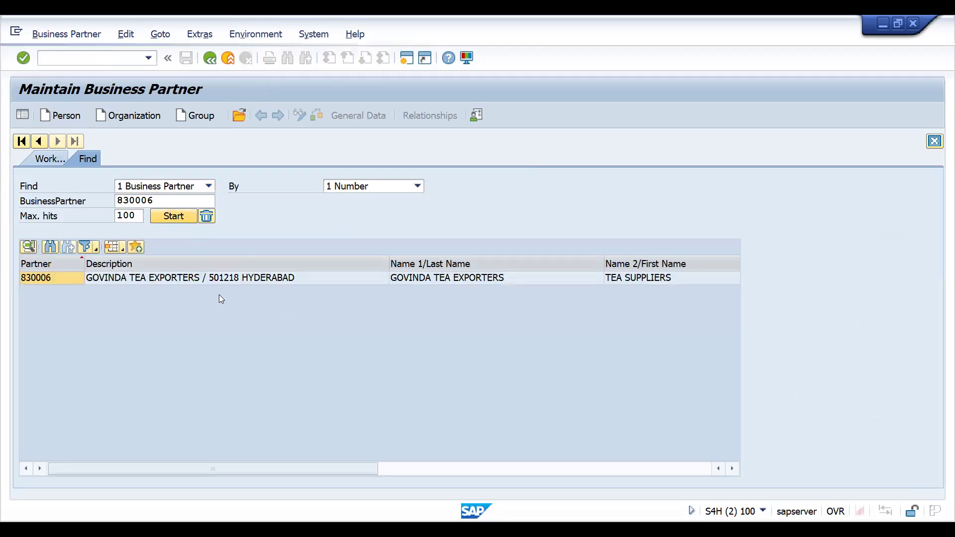
double_click(196, 278)
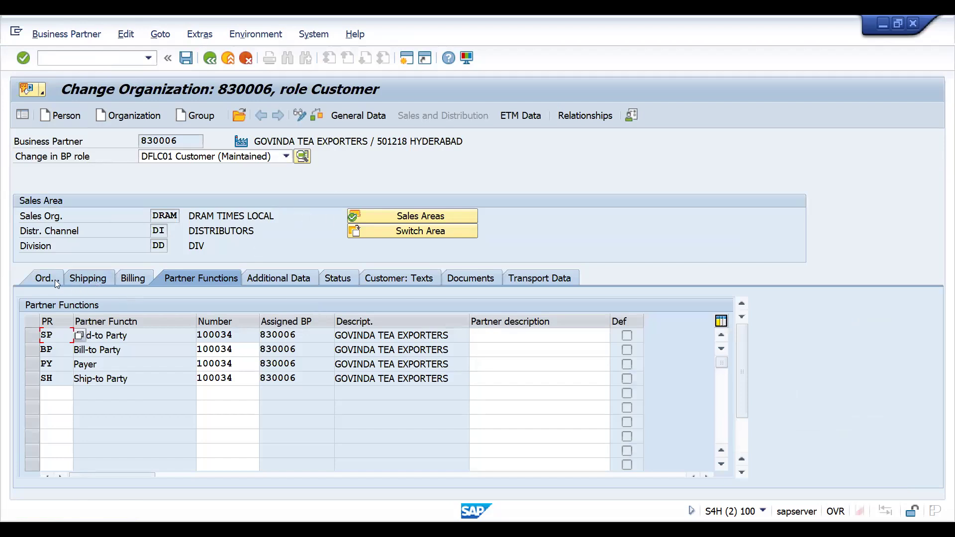
Set the currency to INR in the sales area's order data for GOVINDA TEA EXPORTERS and save the business partner
left_click(40, 280)
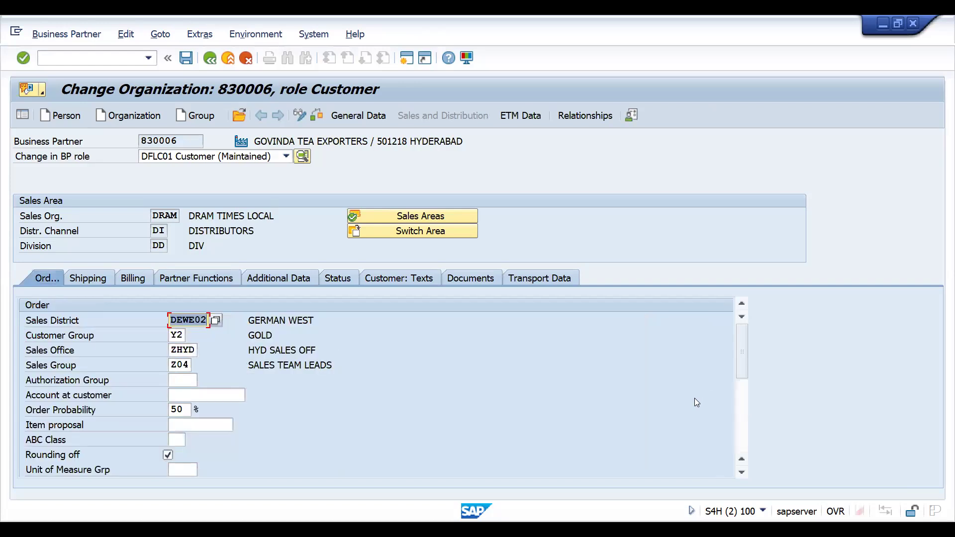
left_click(743, 447)
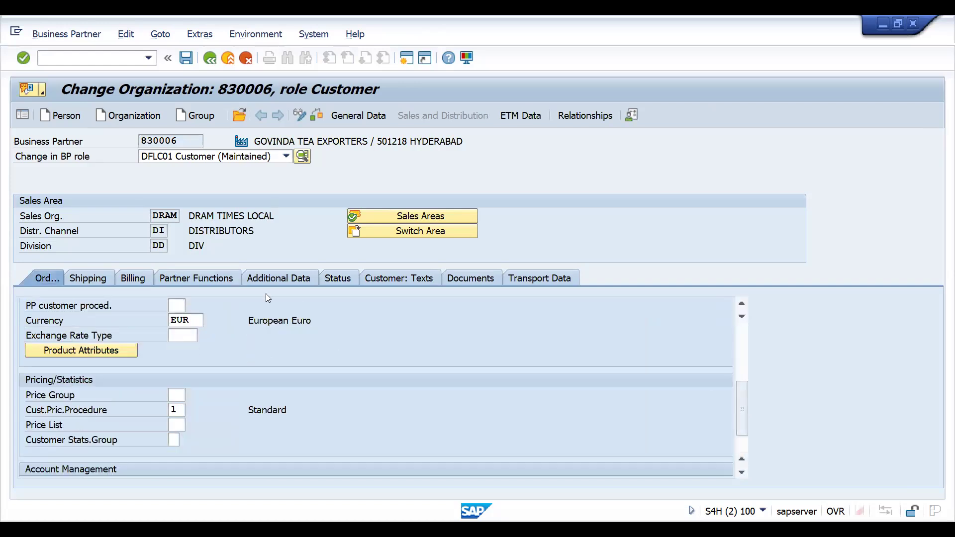
left_click(198, 320)
key("BackSpace")
key("BackSpace")
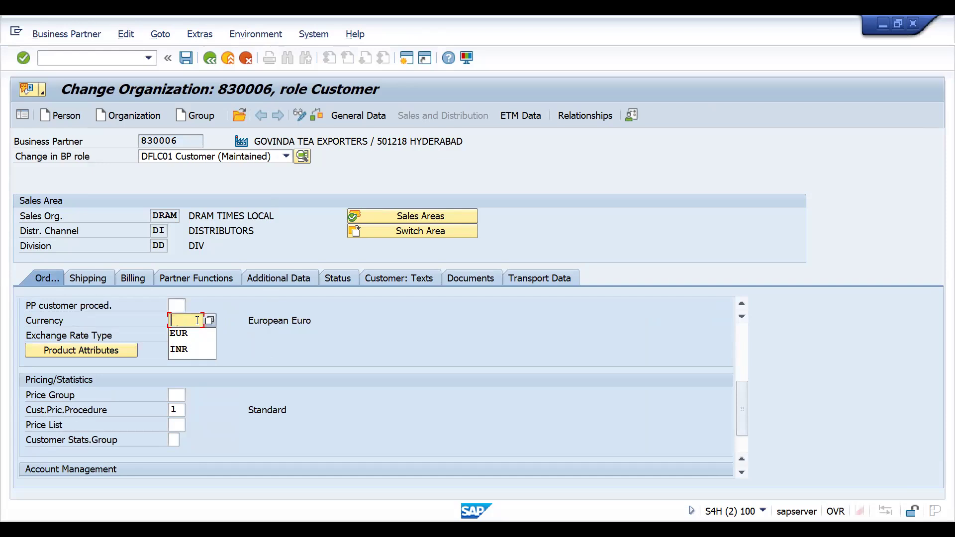
type("INR")
key("Return")
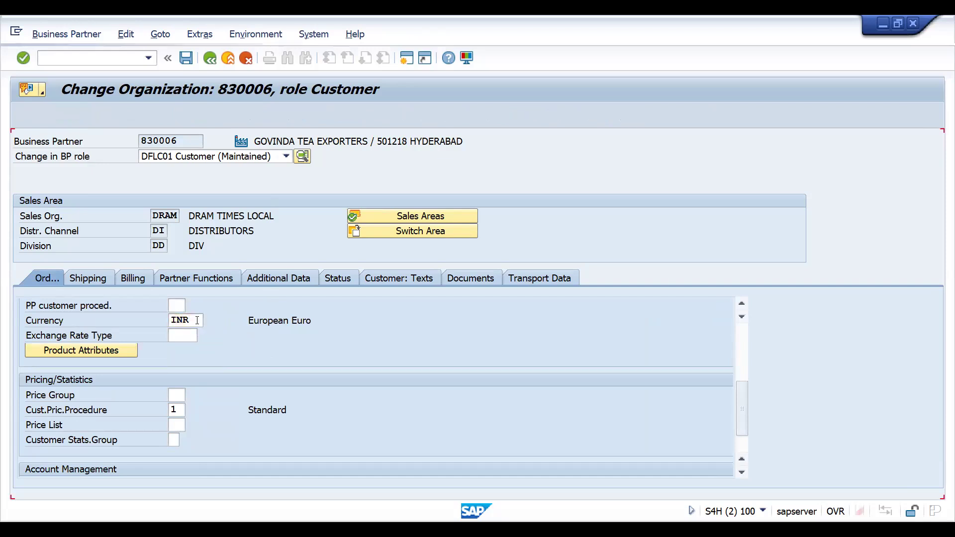
key("ctrl+s")
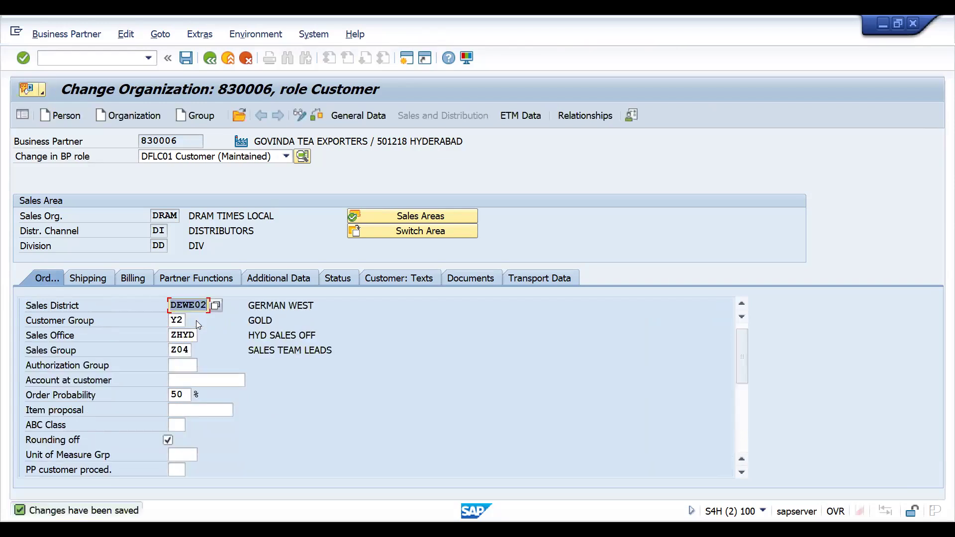
Start a new DOR1 order in VA01 with the GOVINDA TEA EXPORTERS customer number as sold-to party and customer reference dwedwesq
left_click(86, 55)
type("/NVA0")
key("Return")
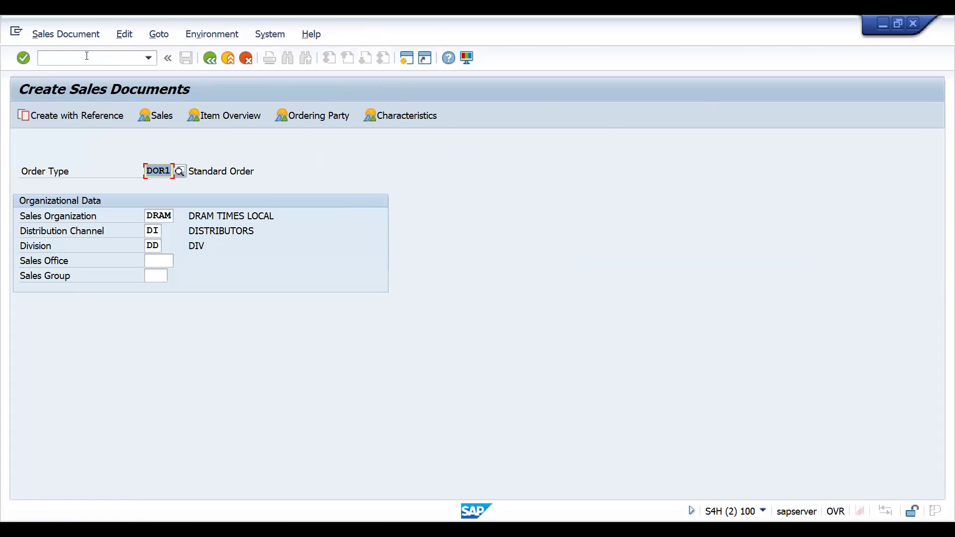
key("Return")
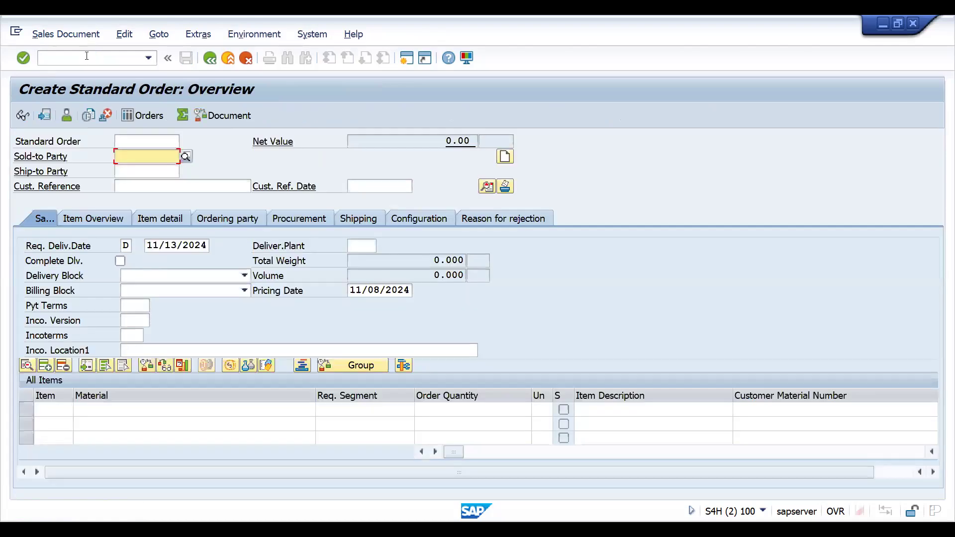
key("Return")
key("Return")
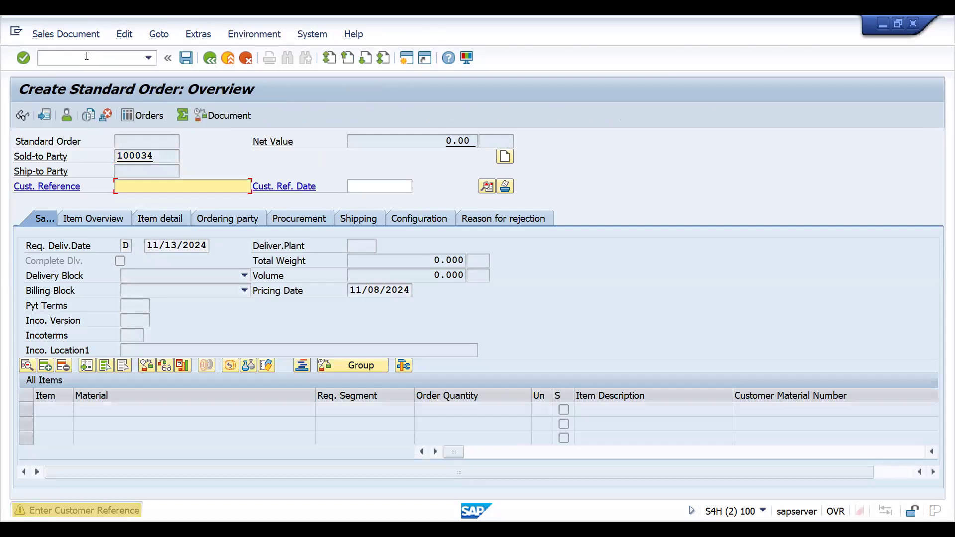
key("Return")
key("Return")
Enter material 25886 with quantity 1 in the new order and accept the open quotations notice to continue
type("25886")
key("Tab")
key("Tab")
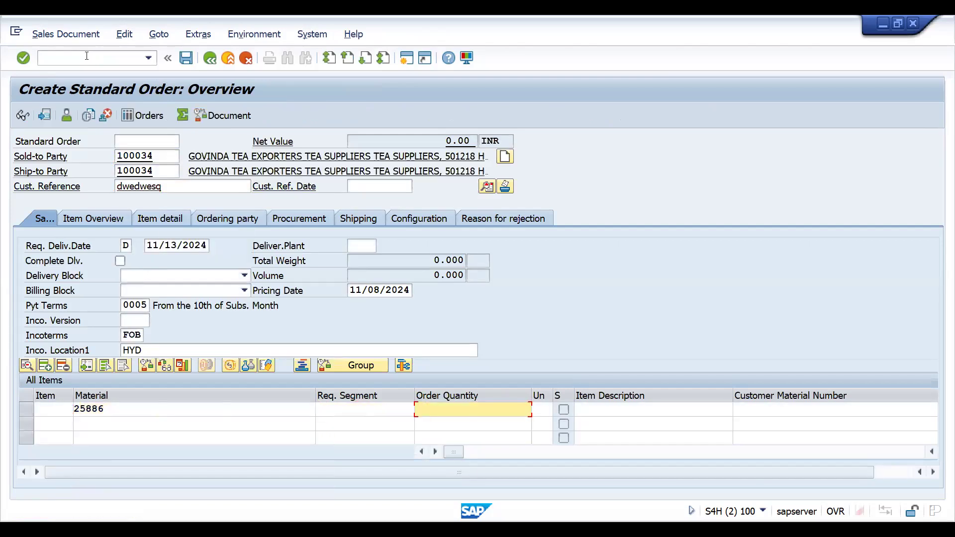
type("1")
key("Return")
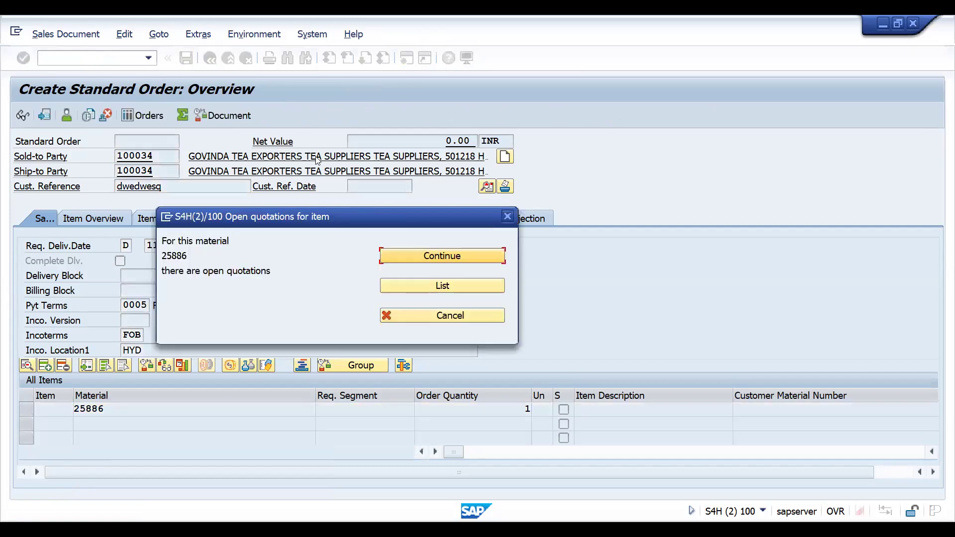
key("Return")
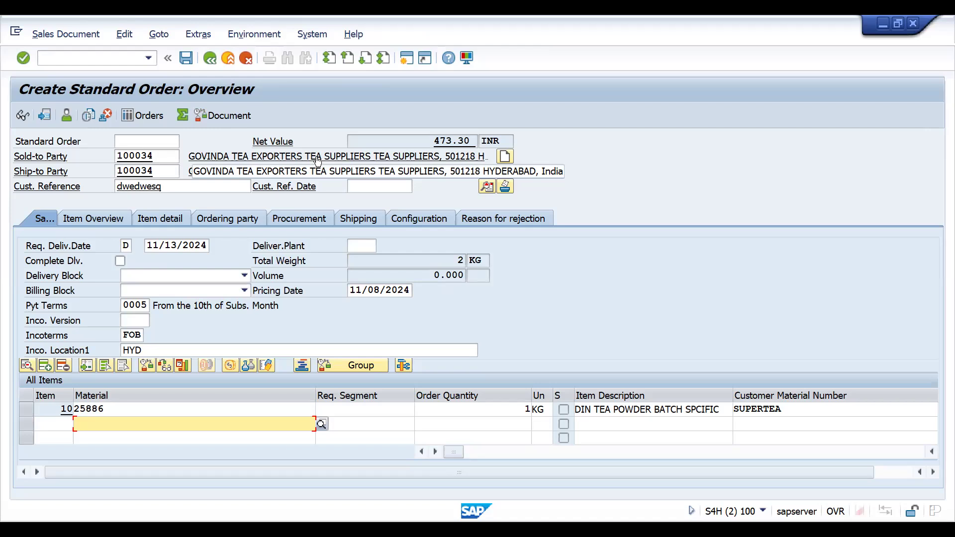
Examine the new order's net value, header document currency with exchange rate, and header conditions, and return to the overview
left_click(424, 137)
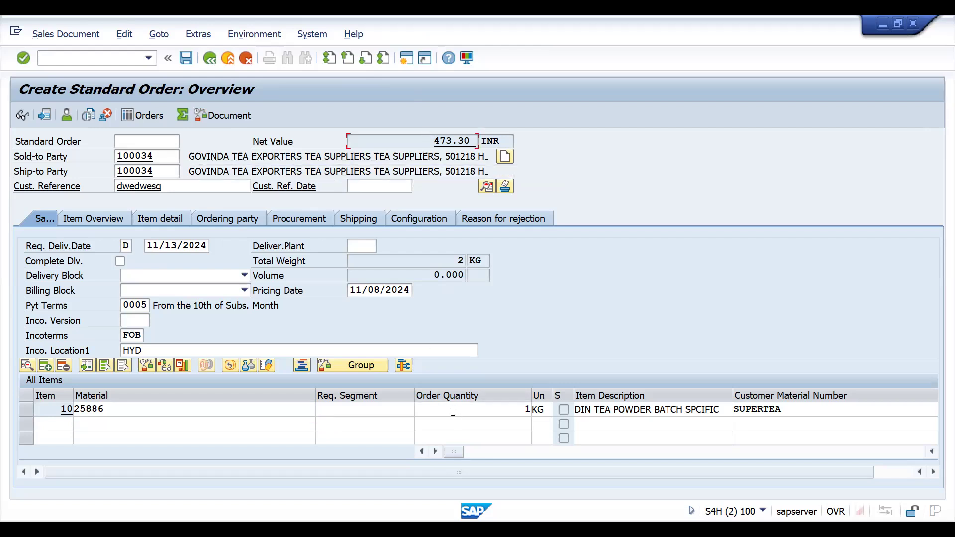
left_click(488, 187)
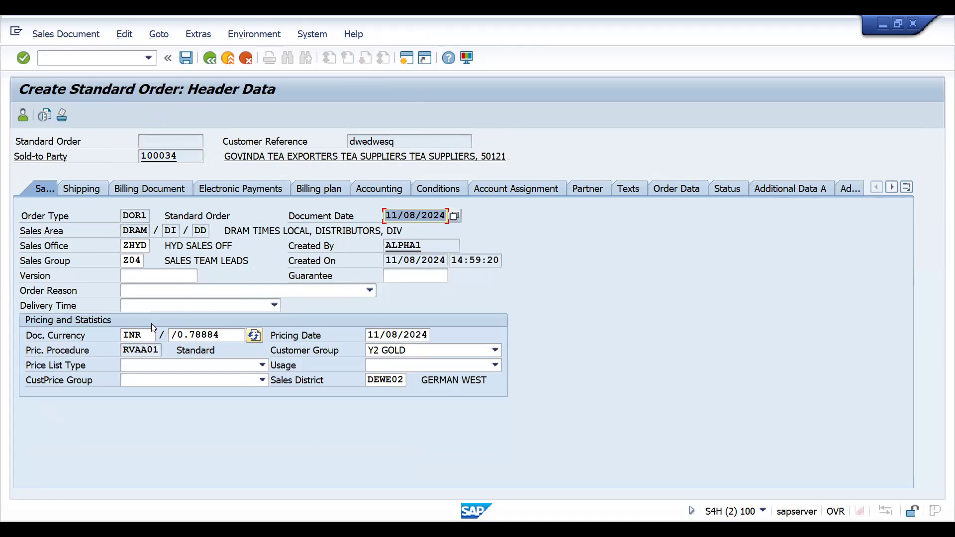
left_click(419, 187)
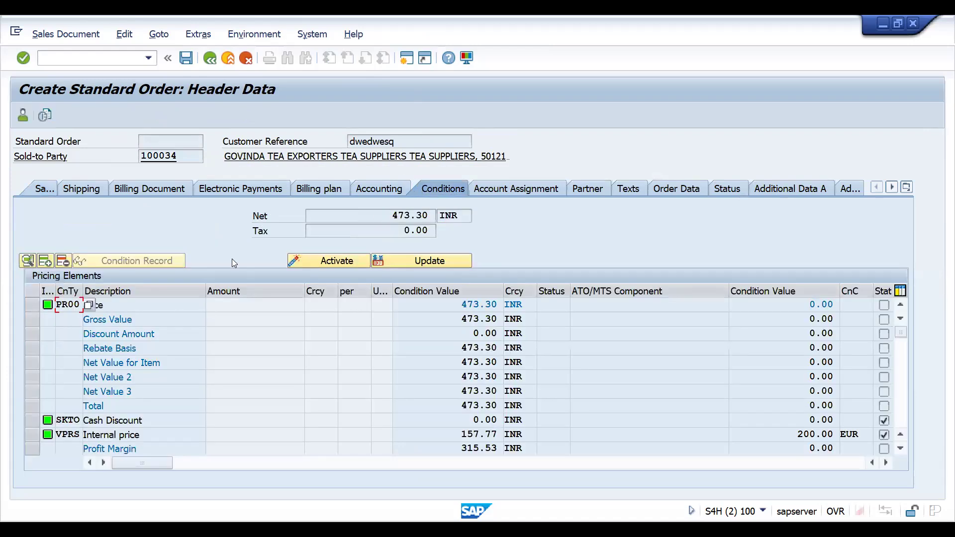
left_click(210, 59)
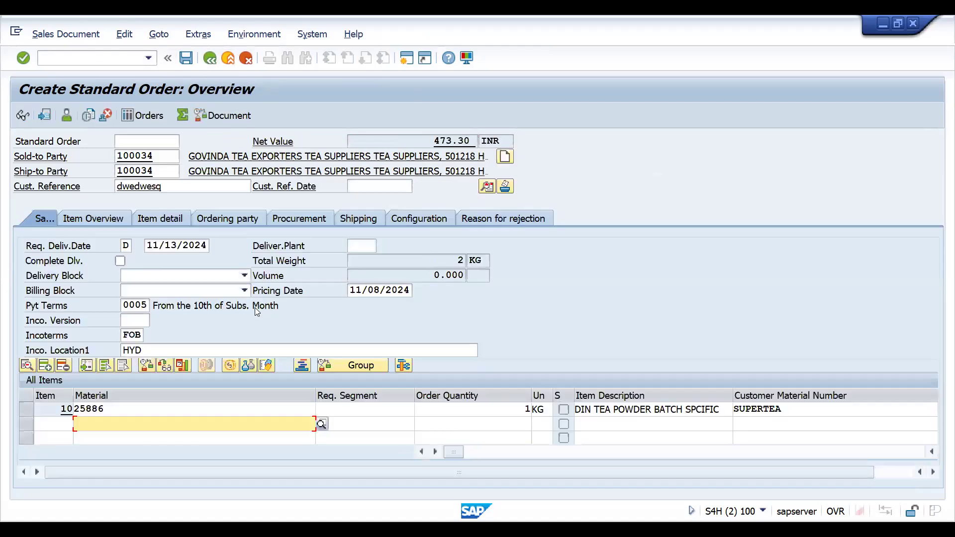
Examine item 10's pricing conditions, comparing the PR00 price amount's currency with that of its condition value
double_click(433, 408)
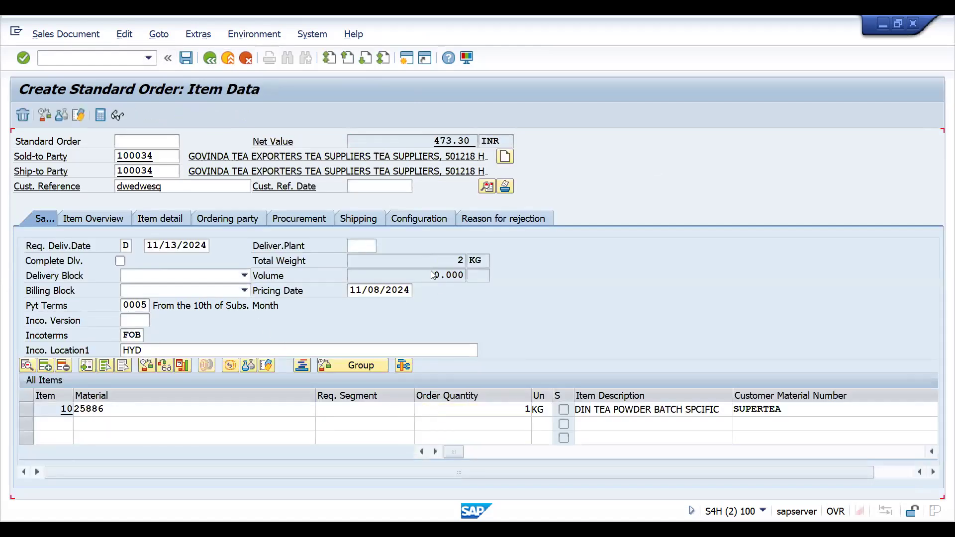
left_click(286, 203)
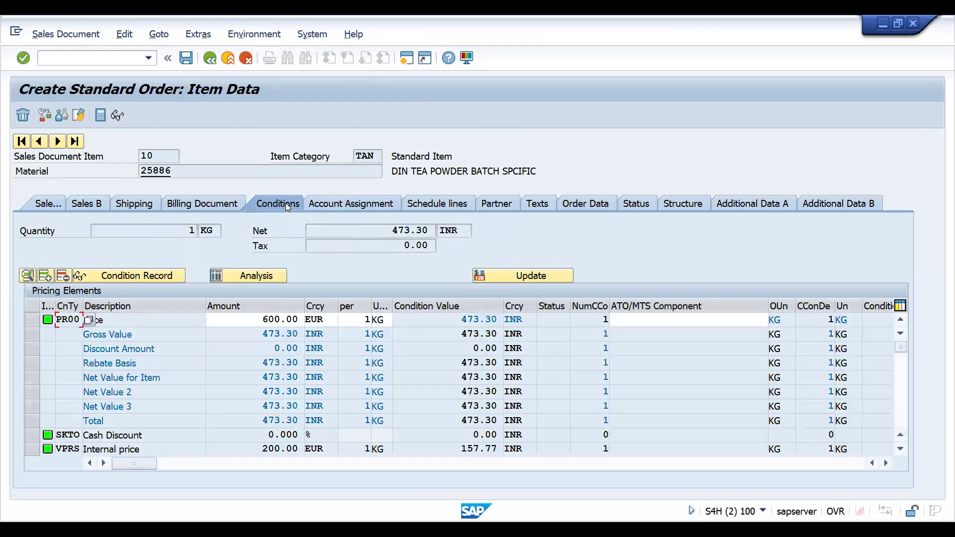
left_click(292, 321)
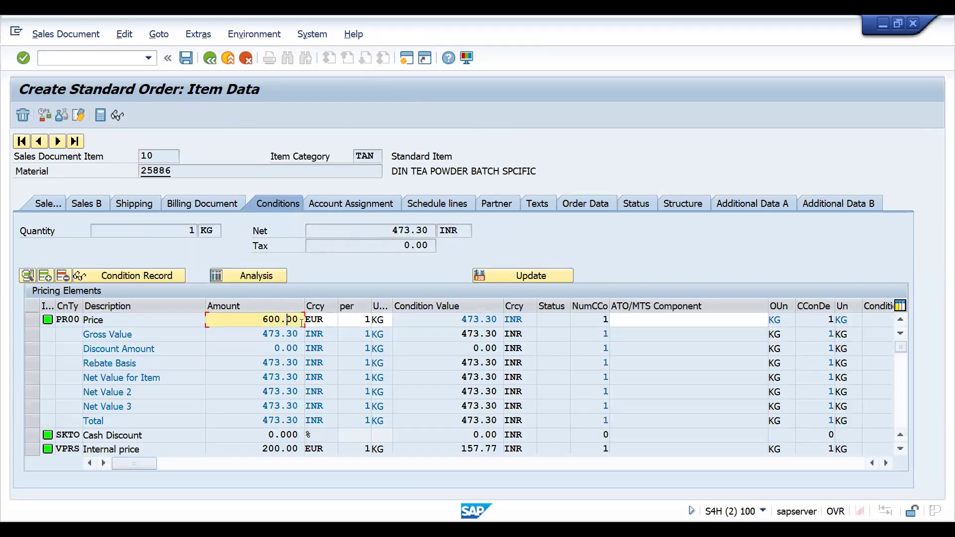
Open the currency exchange rates table with transaction OB08 in place of the order and display it as a printable list
left_click(441, 323)
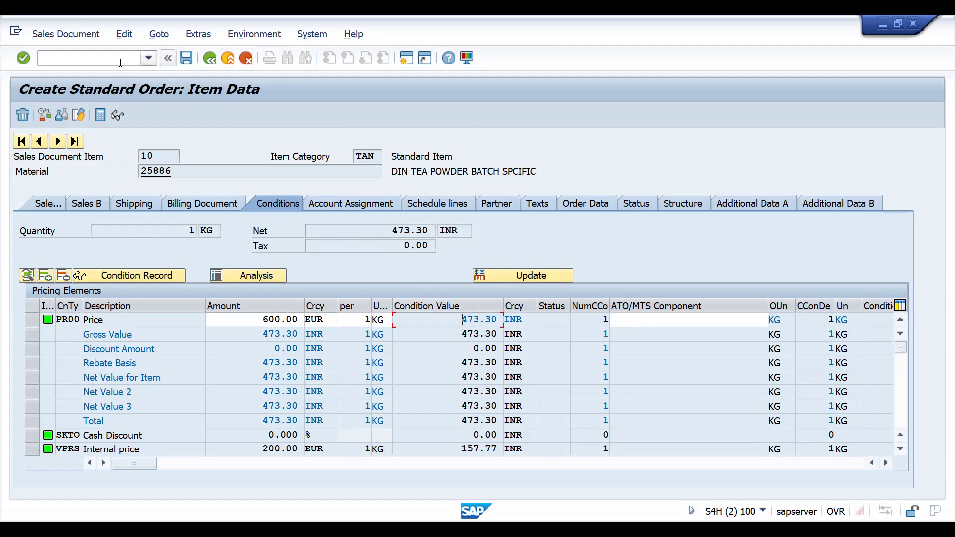
left_click(150, 58)
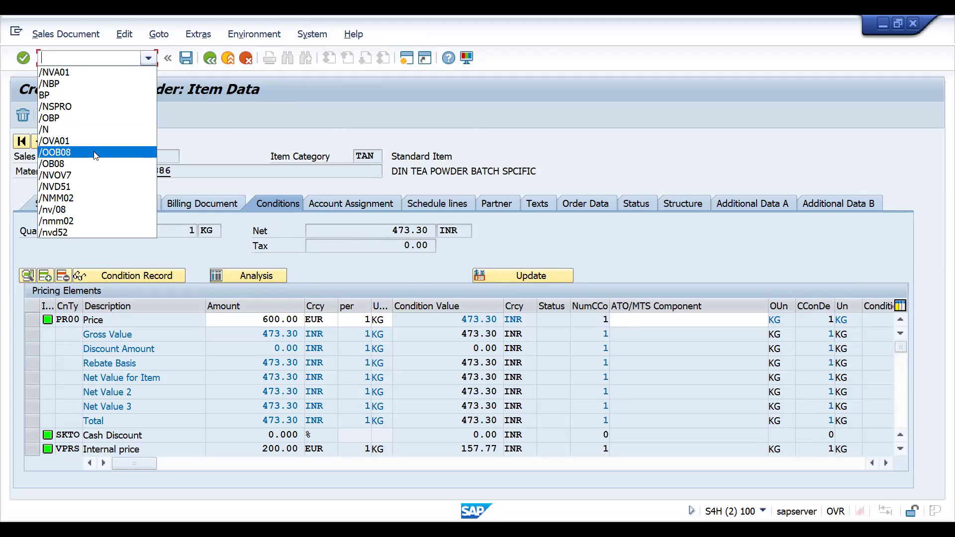
left_click(96, 154)
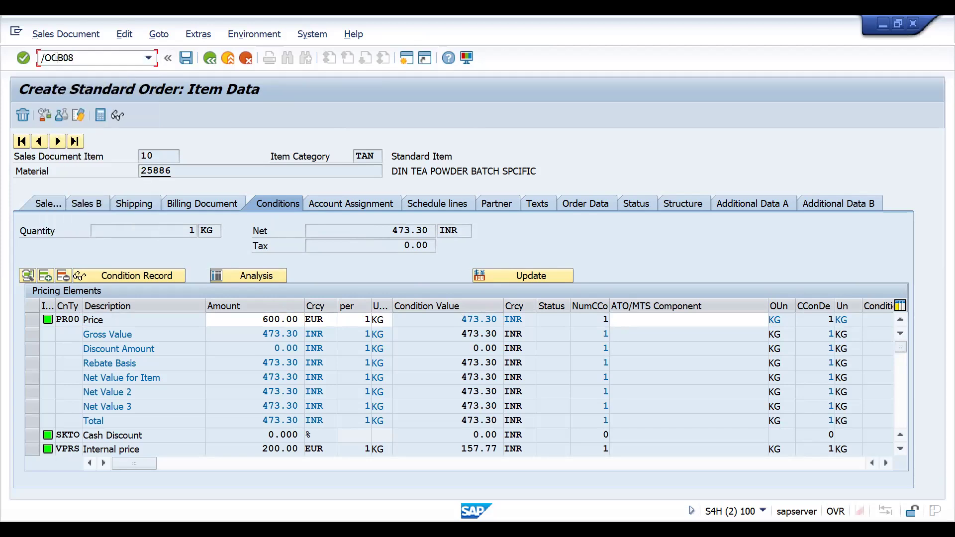
left_click(53, 58)
key("BackSpace")
key("Return")
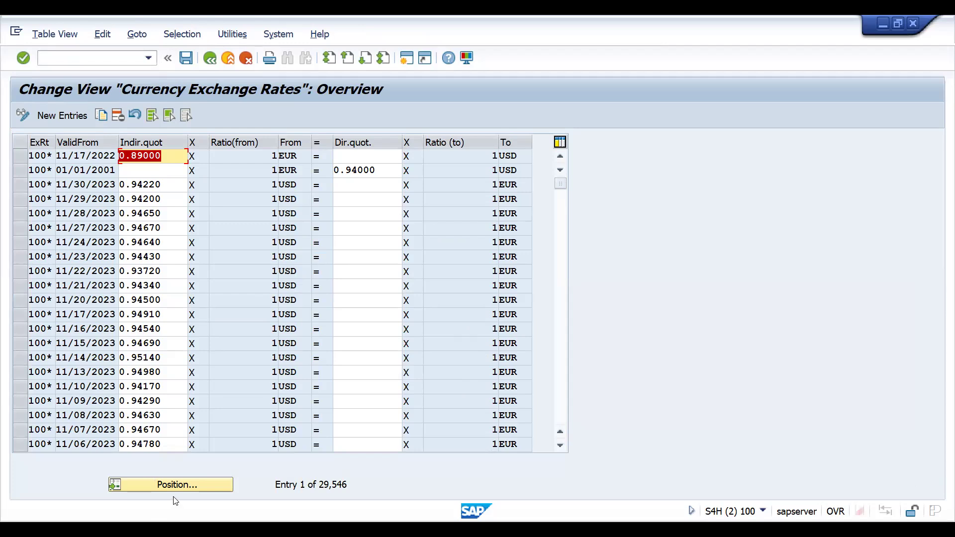
left_click(55, 33)
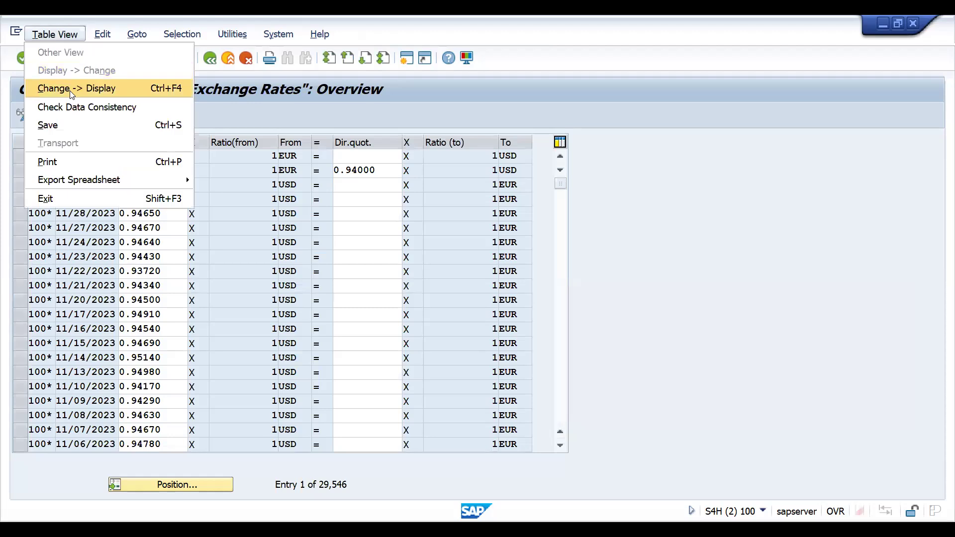
left_click(68, 162)
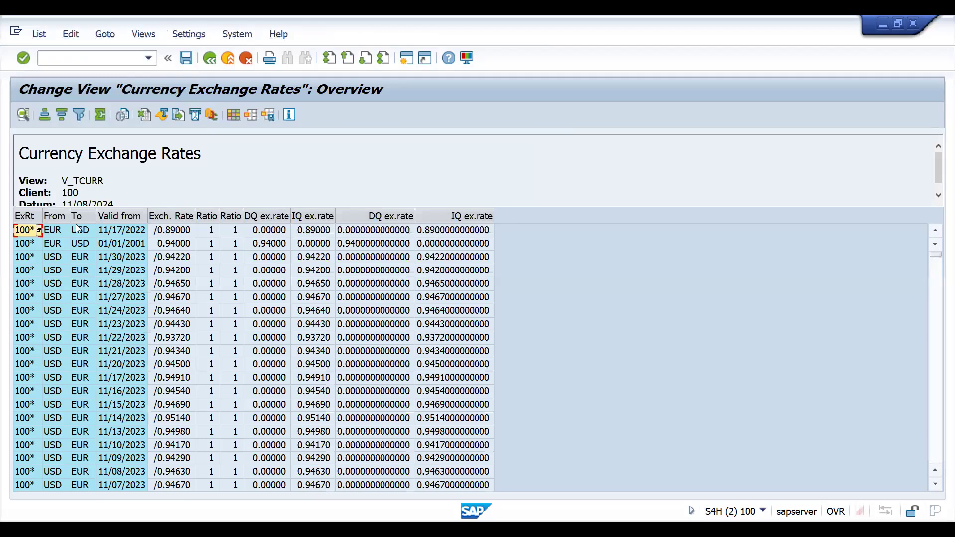
Filter the exchange rate list to entries with from-currency EUR and to-currency INR
left_click(57, 216)
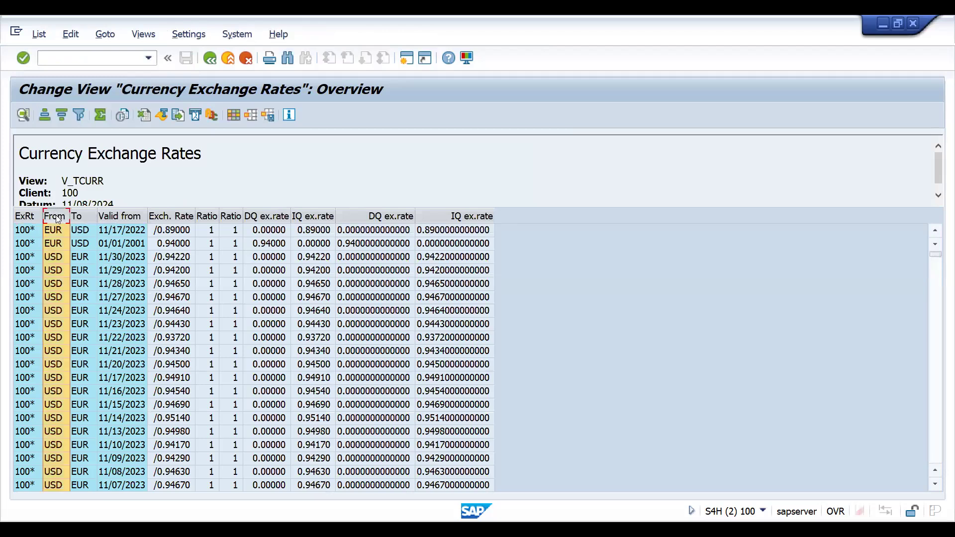
left_click(78, 115)
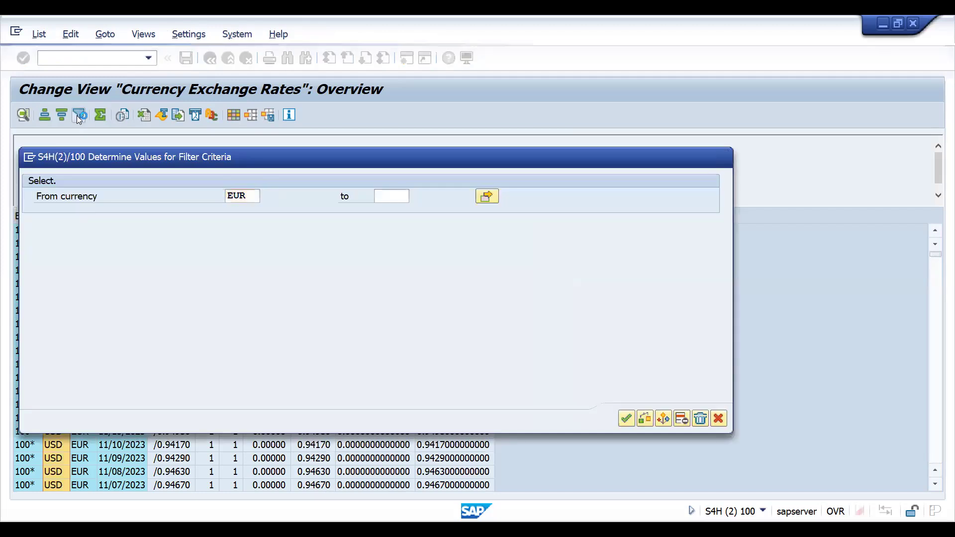
key("Return")
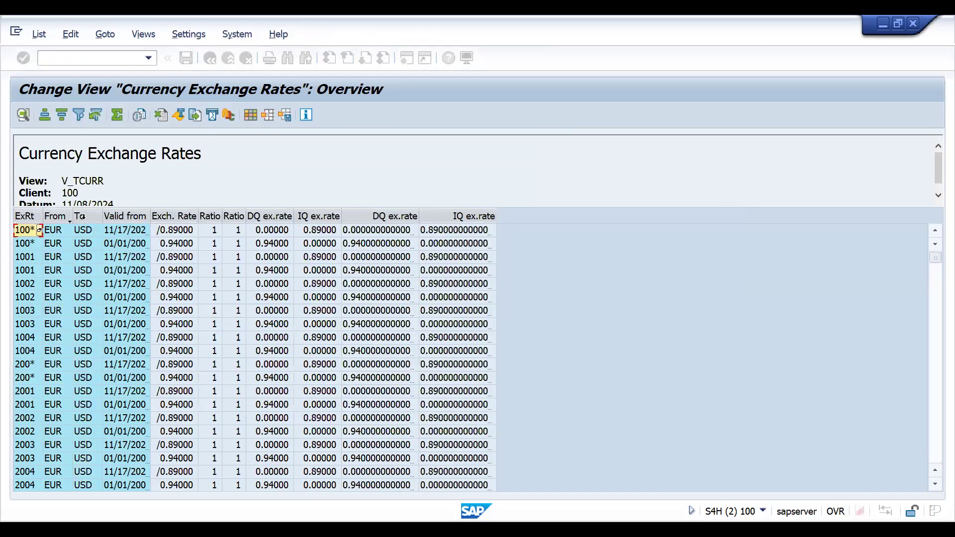
left_click(84, 217)
left_click(78, 115)
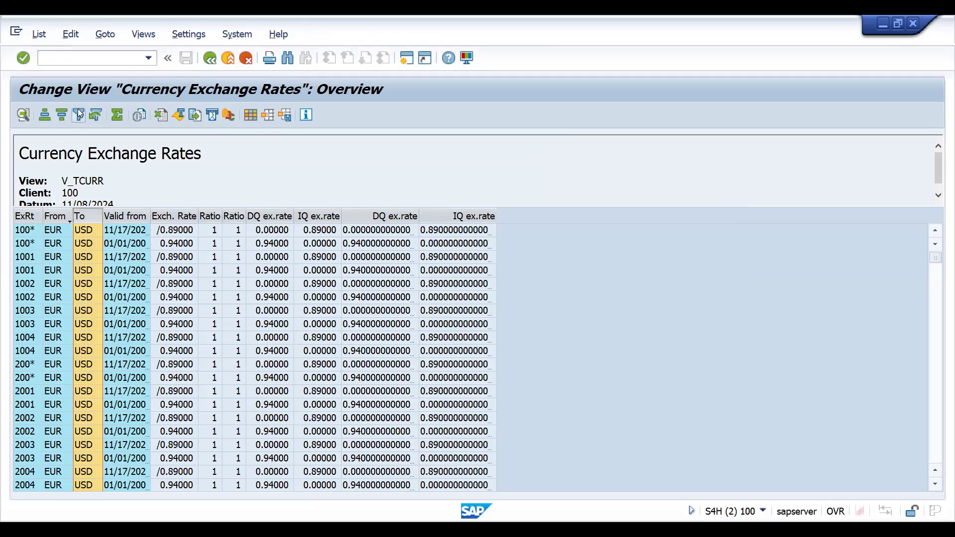
type("EUR")
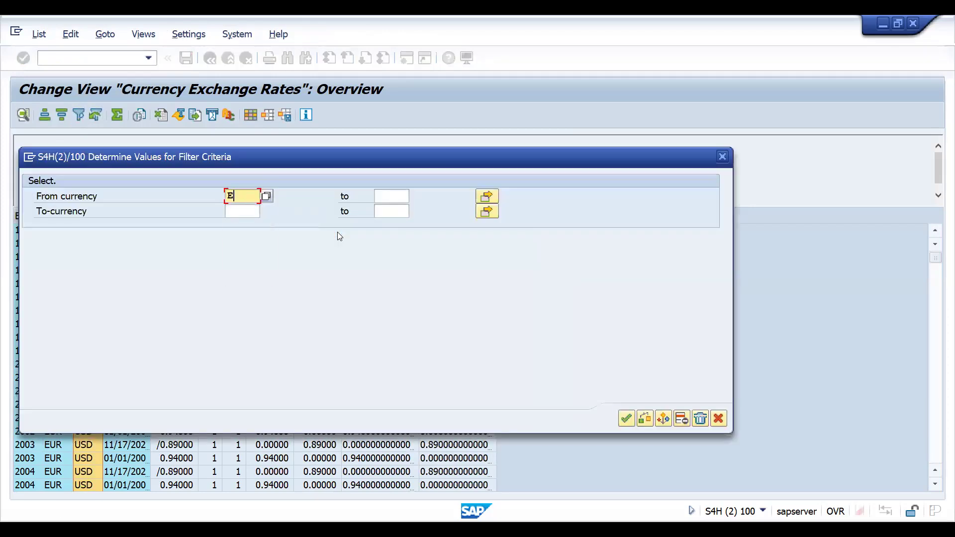
key("Tab")
key("Tab")
key("Tab")
type("INR")
key("Return")
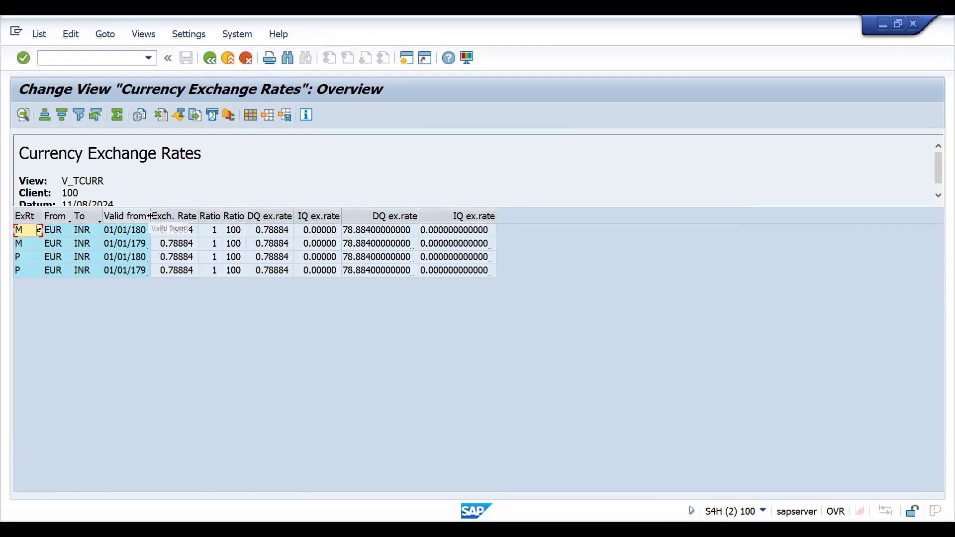
Widen the Valid from column and examine the exchange rate, ratios and validity dates of the EUR to INR entries
left_click_drag(150, 216, 198, 216)
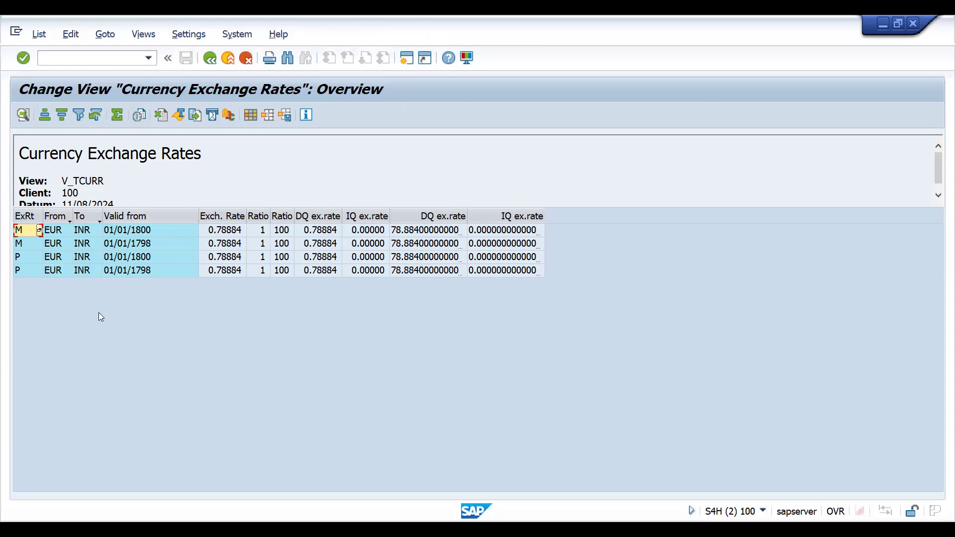
left_click(91, 219)
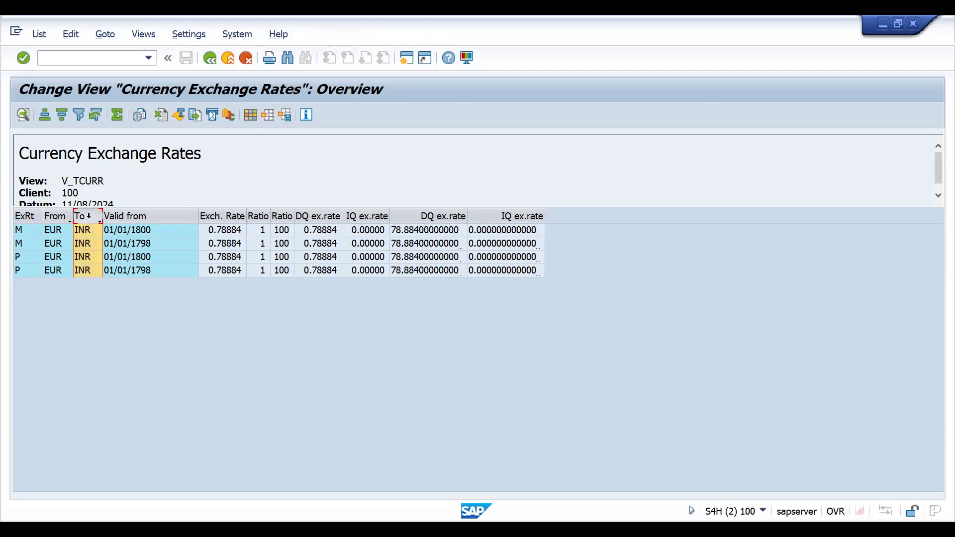
left_click(56, 218)
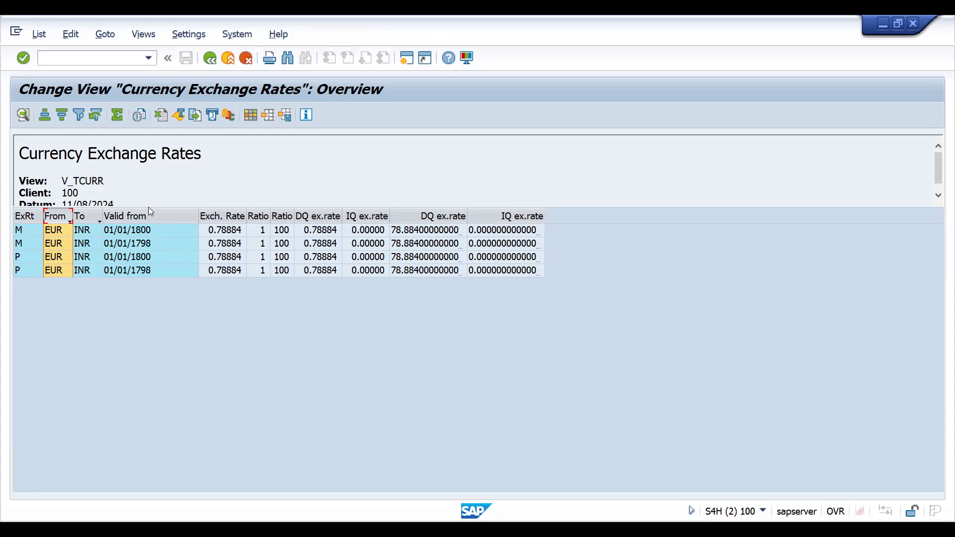
left_click(88, 217)
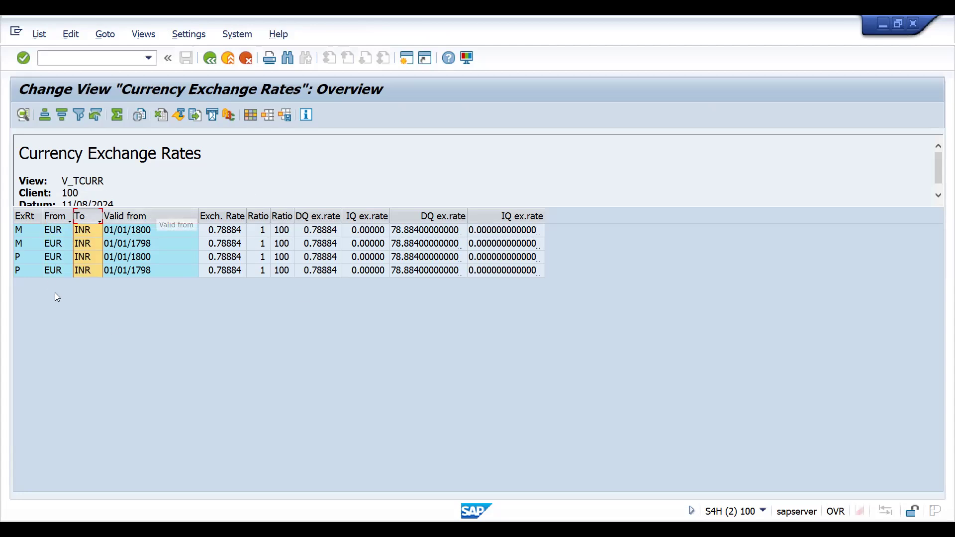
left_click(228, 242)
left_click(227, 231)
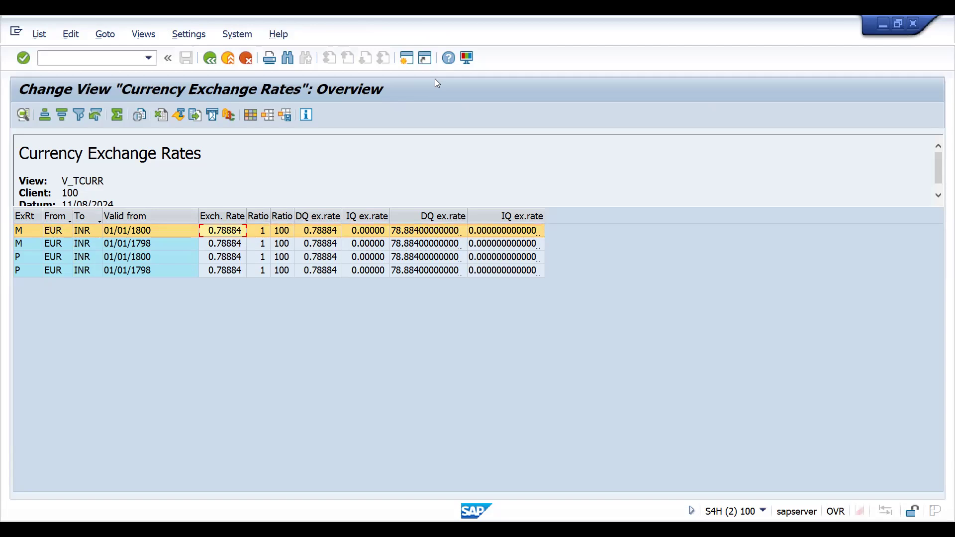
Start a new VA01 order in a separate session with 1 KG of material 25886 and a PR00 price of 1.00 EUR on item 10
key("alt+Tab")
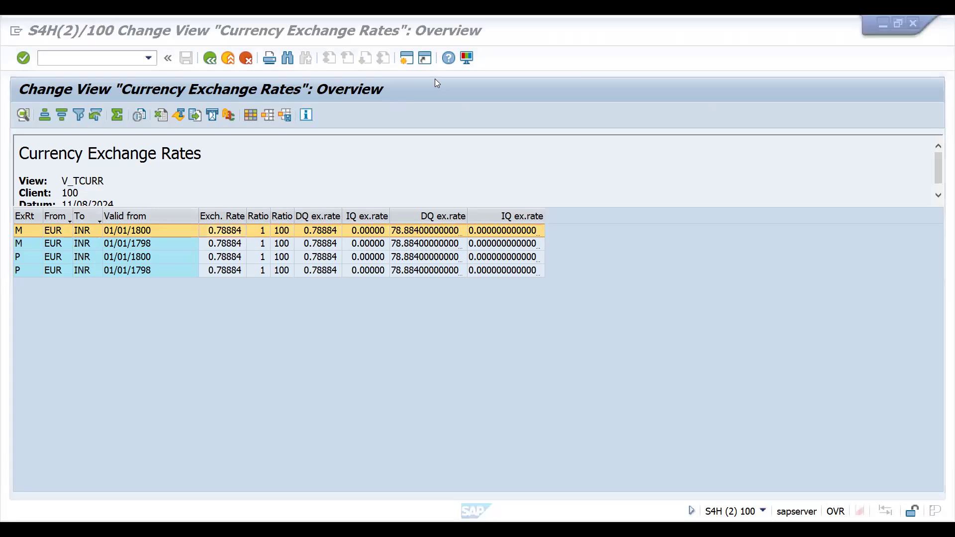
left_click(98, 58)
type("/OVA01")
key("Return")
left_click(499, 467)
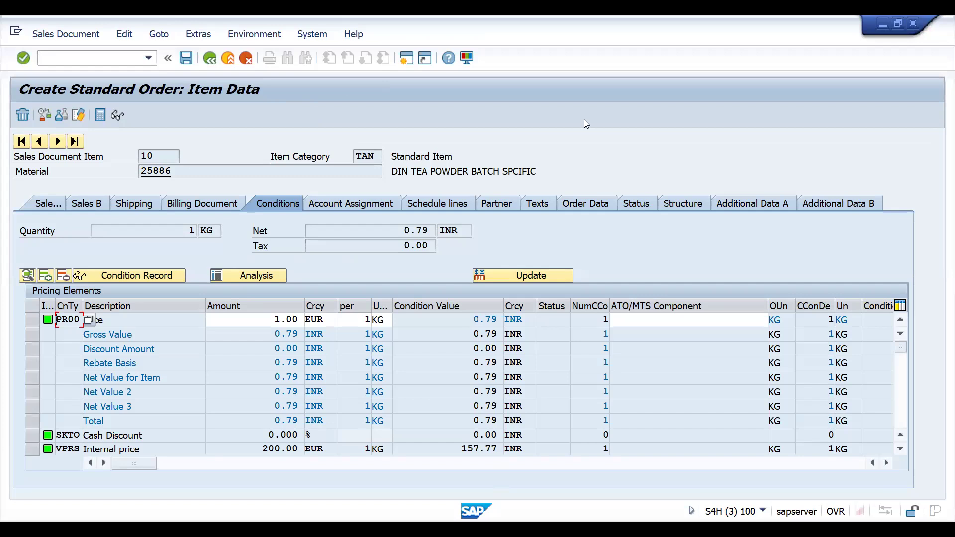
Compare the item's PR00 condition value with the type M EUR to INR exchange rate, and return to the order's pricing conditions
key("alt+Tab")
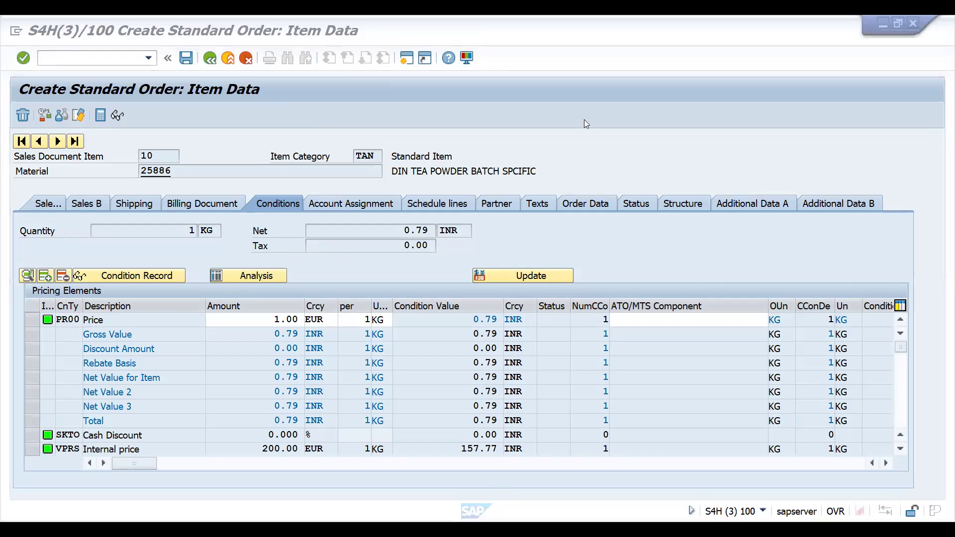
key("alt+Tab")
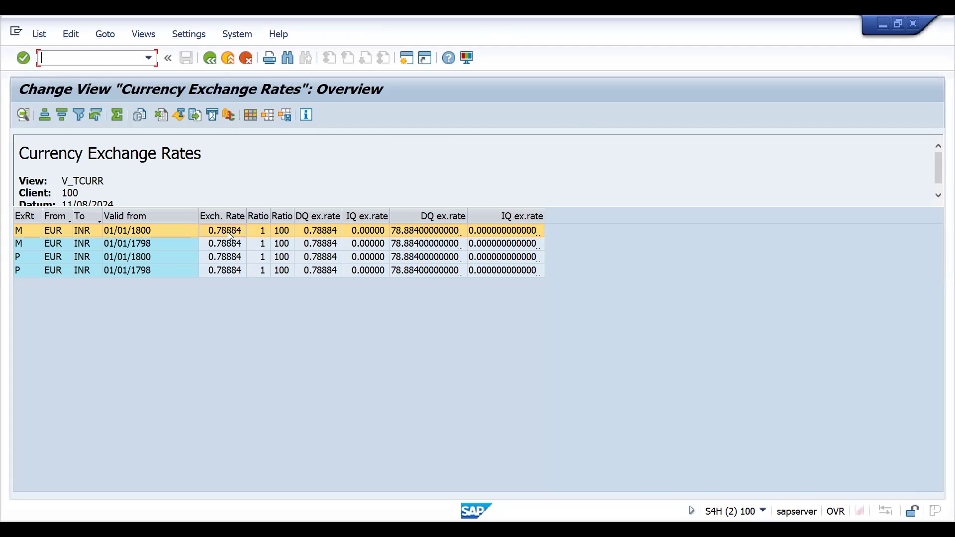
key("alt+Tab")
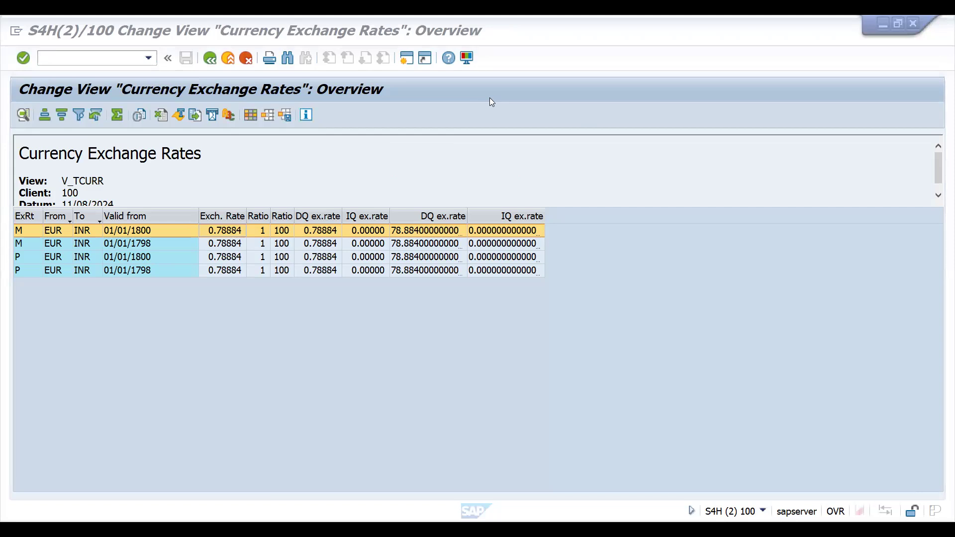
key("alt+Tab")
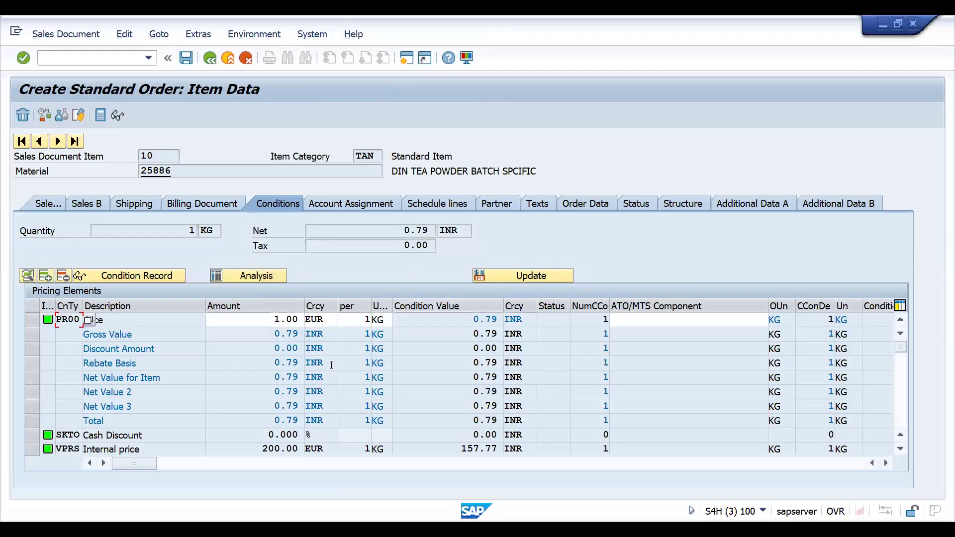
Set item 10's PR00 price to 100.00 EUR and recalculate the pricing
left_click(274, 319)
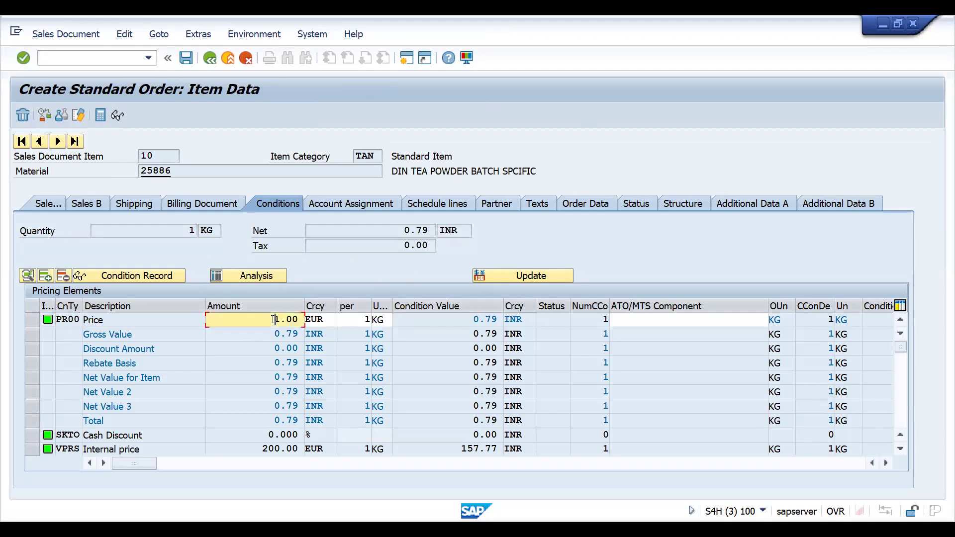
key("BackSpace")
key("BackSpace")
key("BackSpace")
type("00")
key("Return")
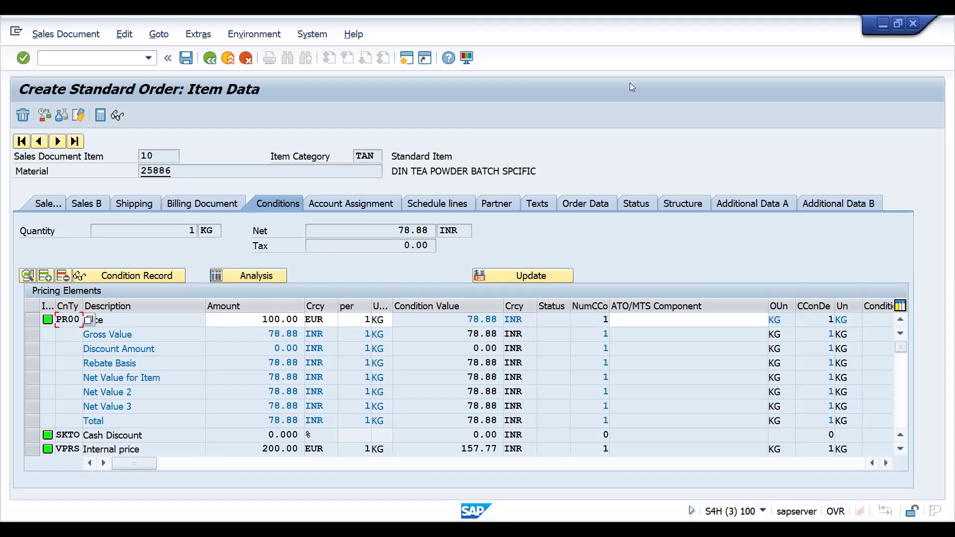
Return to the exchange rate list and examine the exchange rate types of the EUR to INR entries
key("alt+Tab")
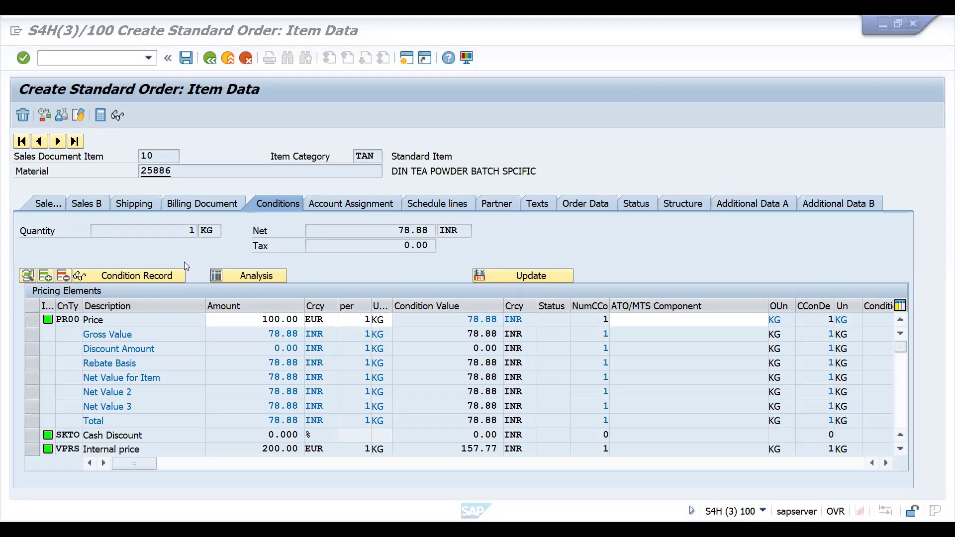
key("alt+Tab")
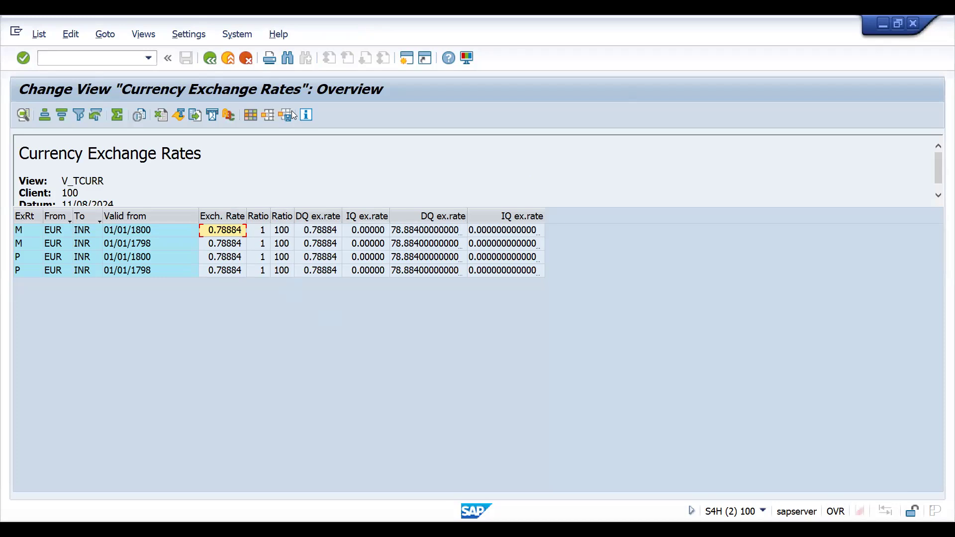
left_click(25, 230)
left_click(21, 257)
left_click(22, 240)
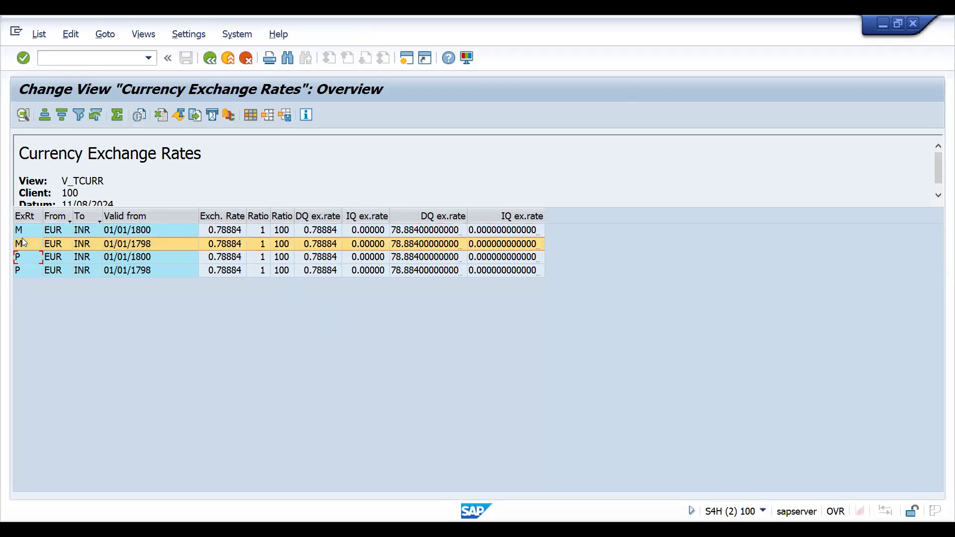
left_click(24, 215)
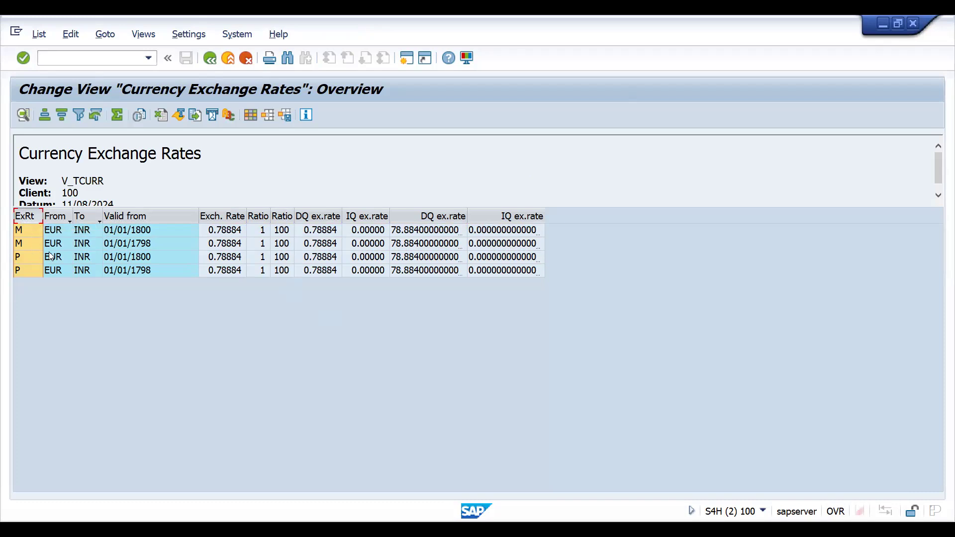
Go back to the editable exchange rates table, position it at type M from EUR to INR, and select the two EUR to INR entries
left_click(209, 58)
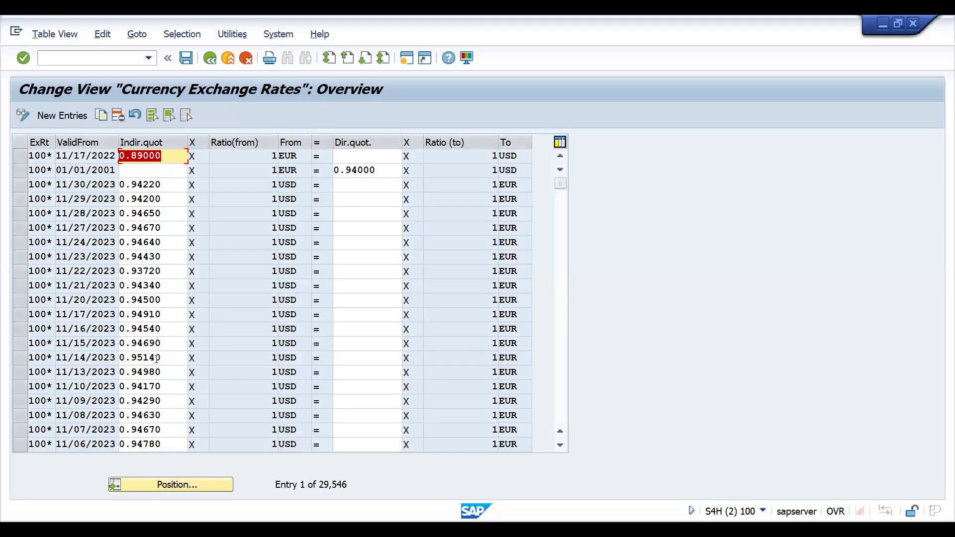
left_click(175, 489)
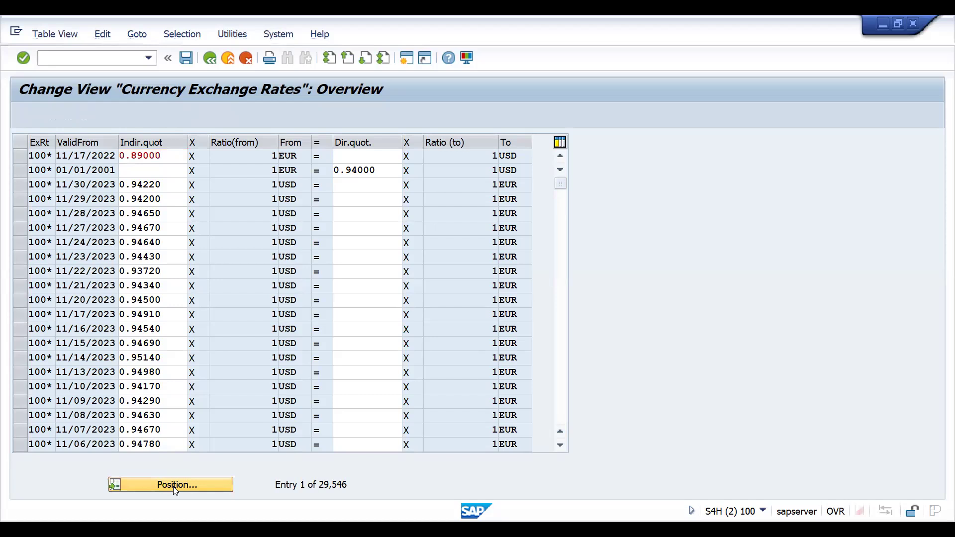
type("M")
key("Tab")
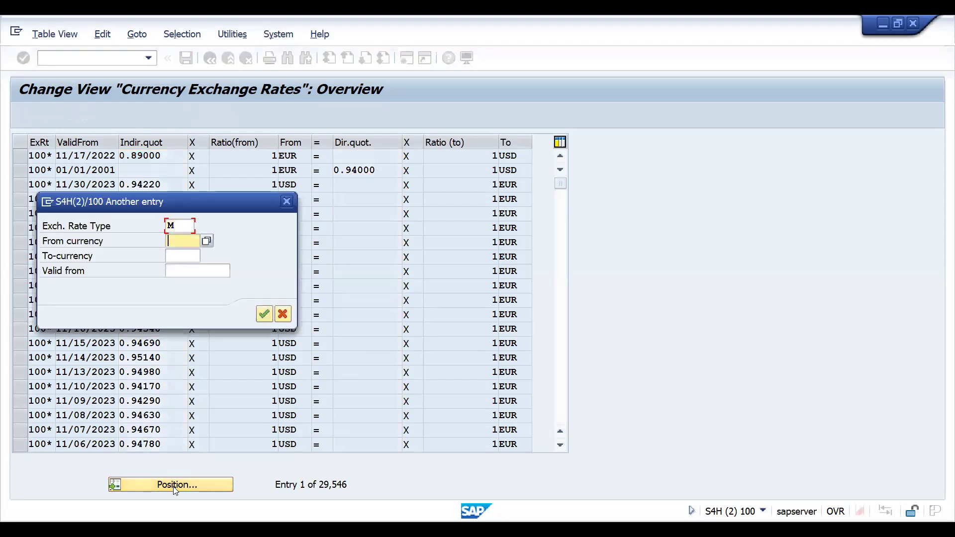
type("EUR")
key("Tab")
type("INR")
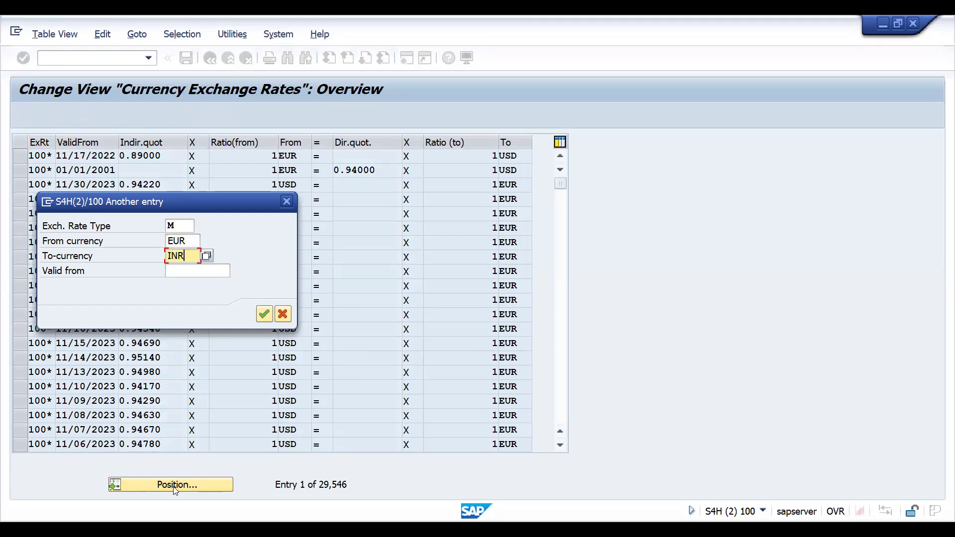
key("Return")
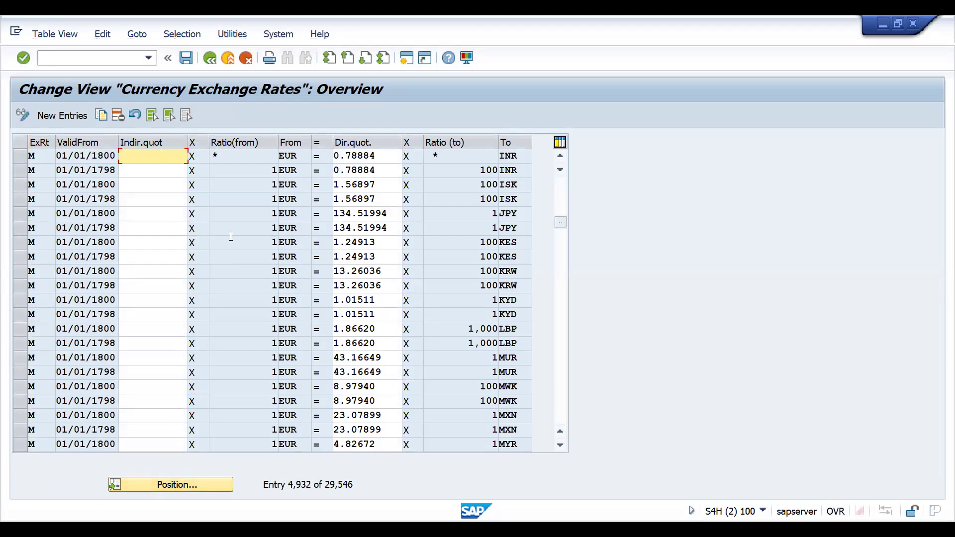
left_click(20, 170)
left_click(25, 158)
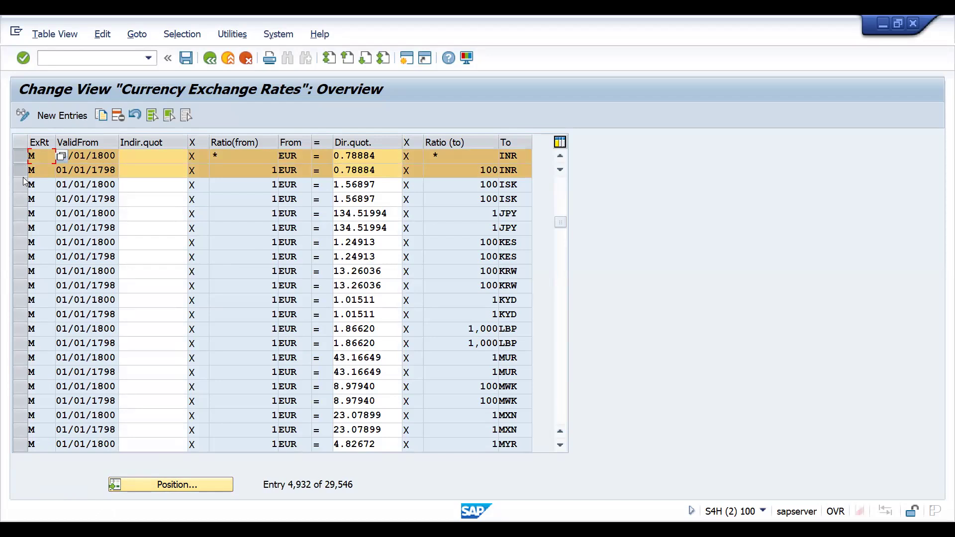
Copy the two type M EUR to INR entries and set the first copy's valid-from date to 11/08/2024
left_click(23, 171)
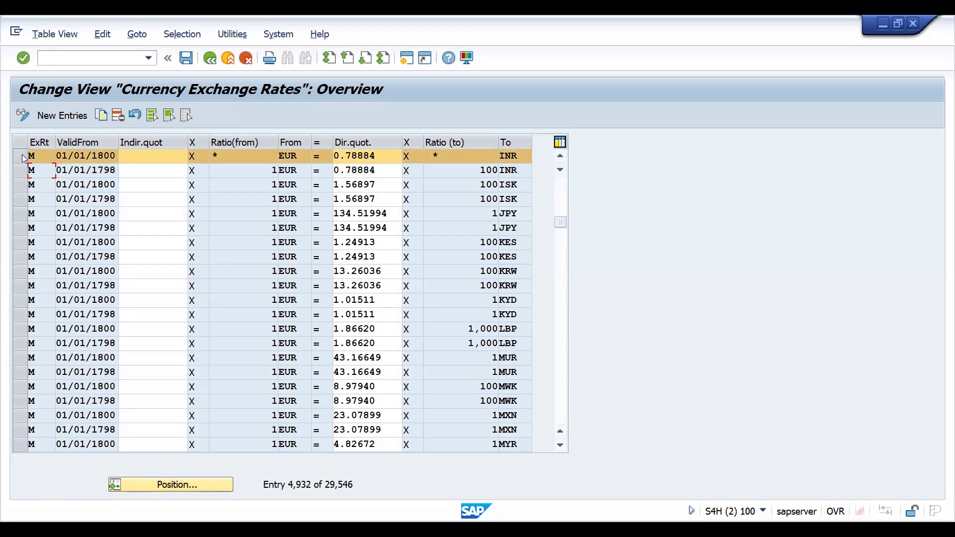
left_click(23, 157)
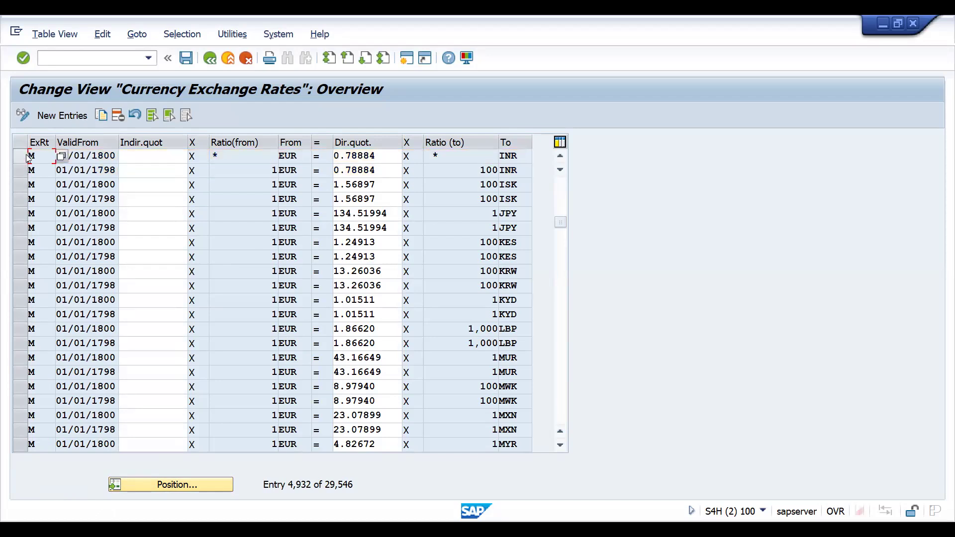
left_click(22, 157)
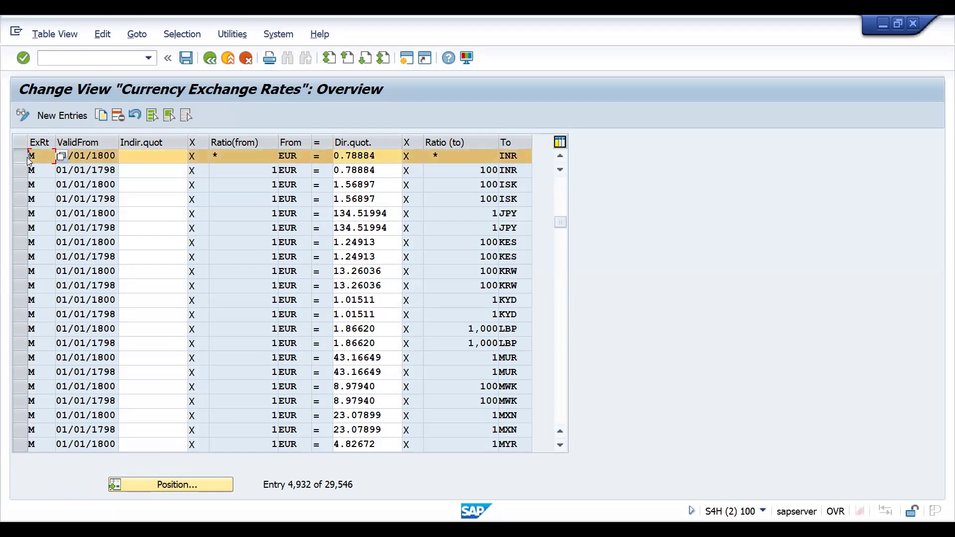
left_click(22, 171)
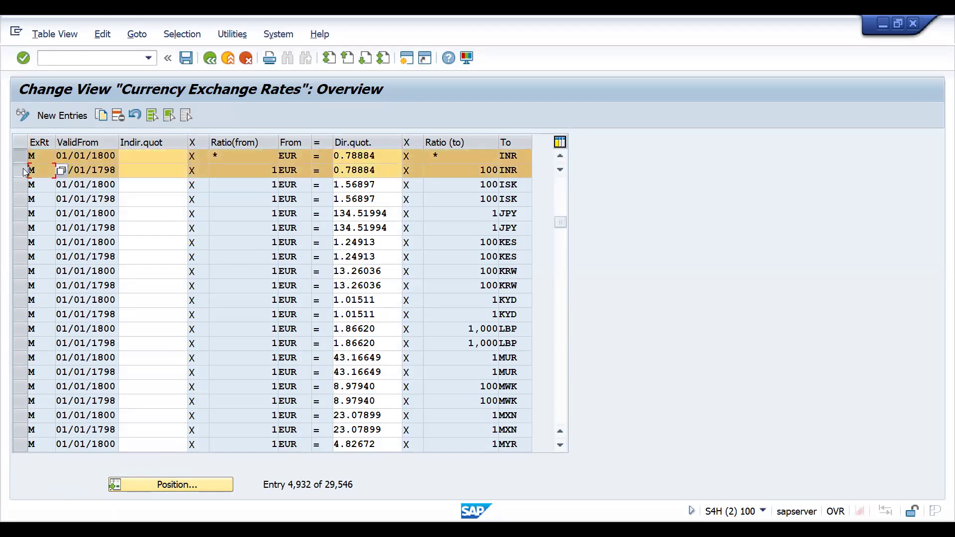
left_click(103, 114)
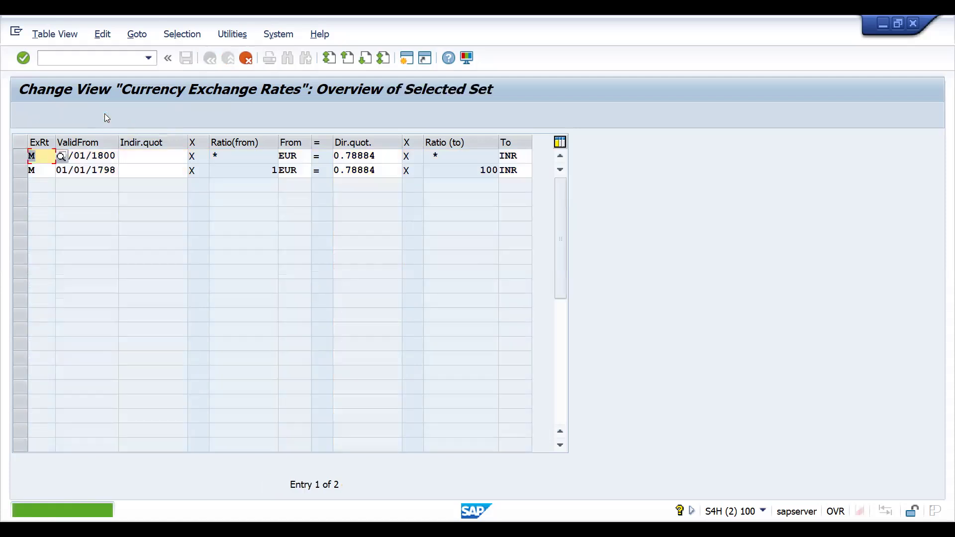
left_click(108, 158)
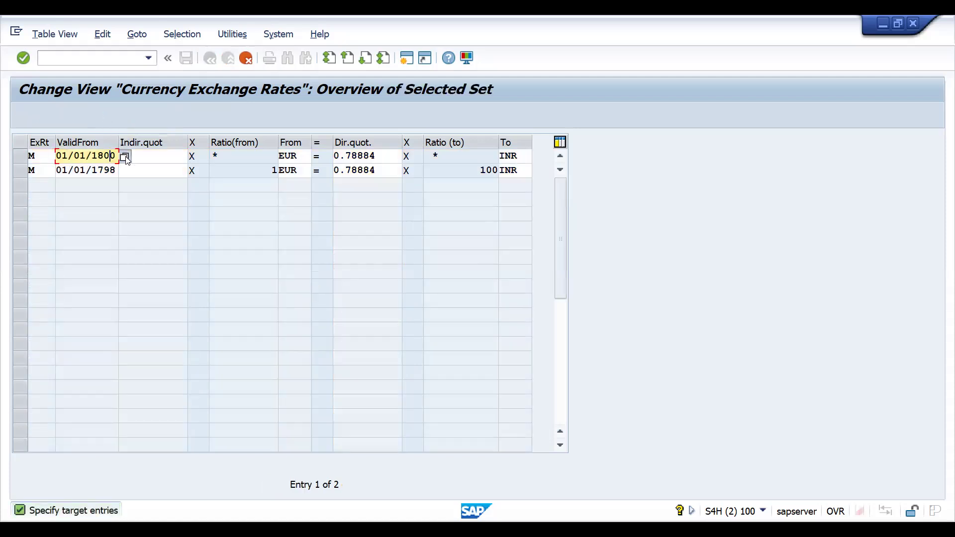
key("F4")
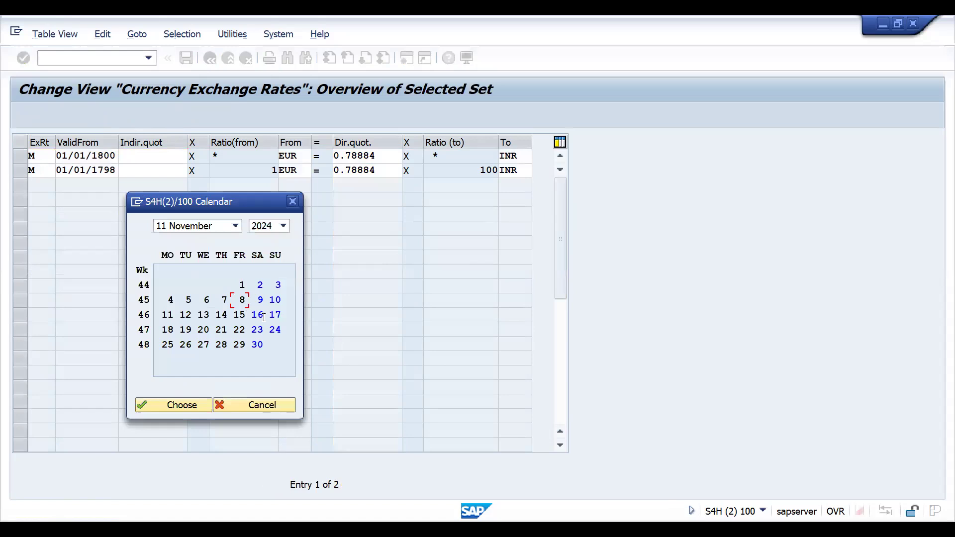
double_click(242, 303)
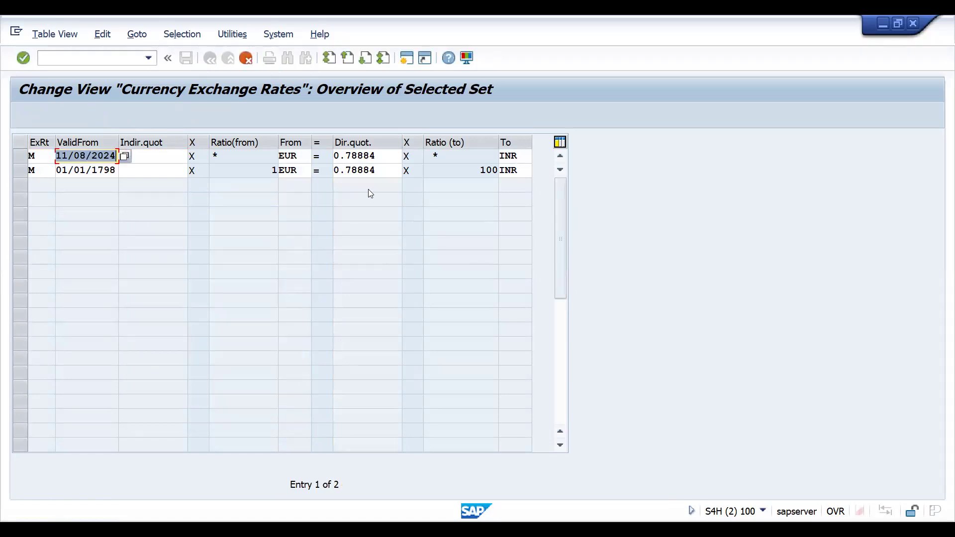
Give the second copy a valid-from date of 11/11/2024 and a direct quotation of 0.80, and save the copied entries
left_click(100, 170)
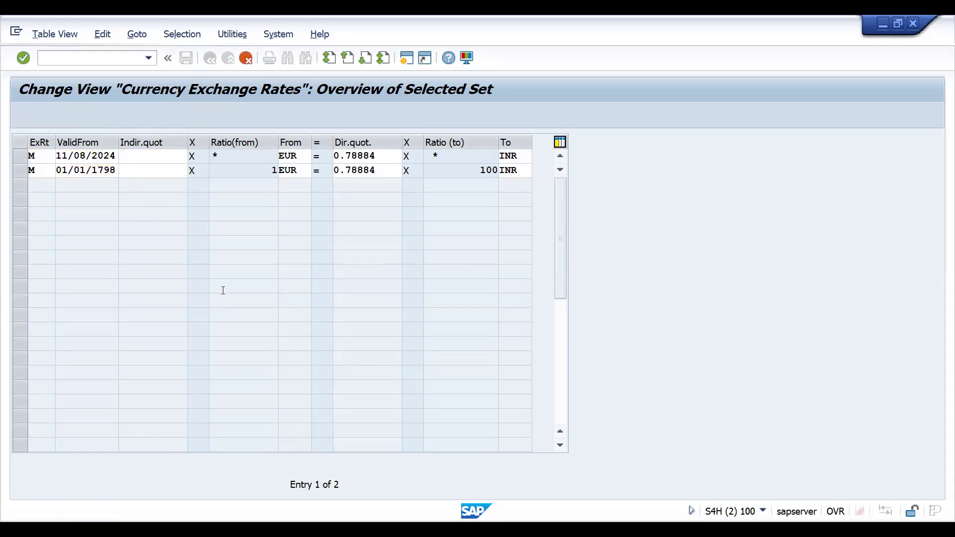
key("F4")
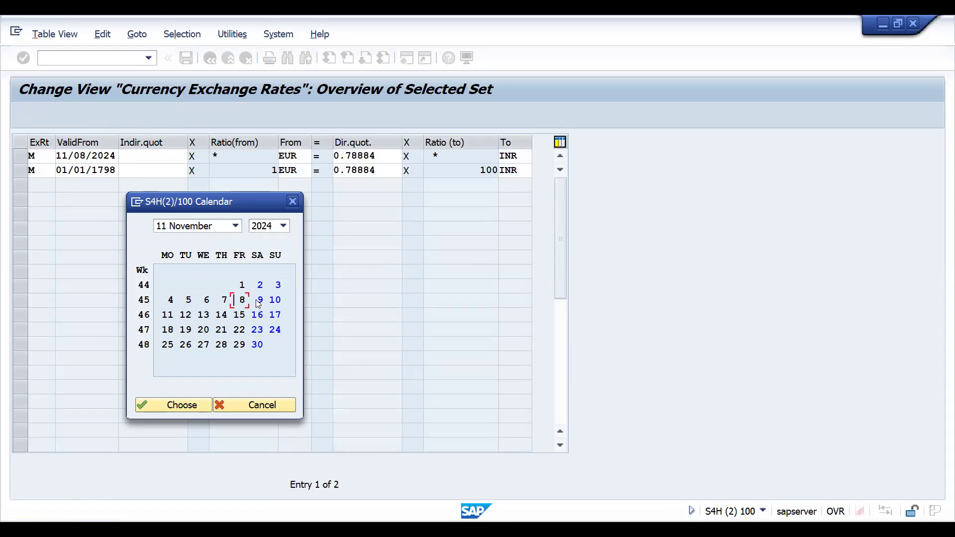
double_click(169, 316)
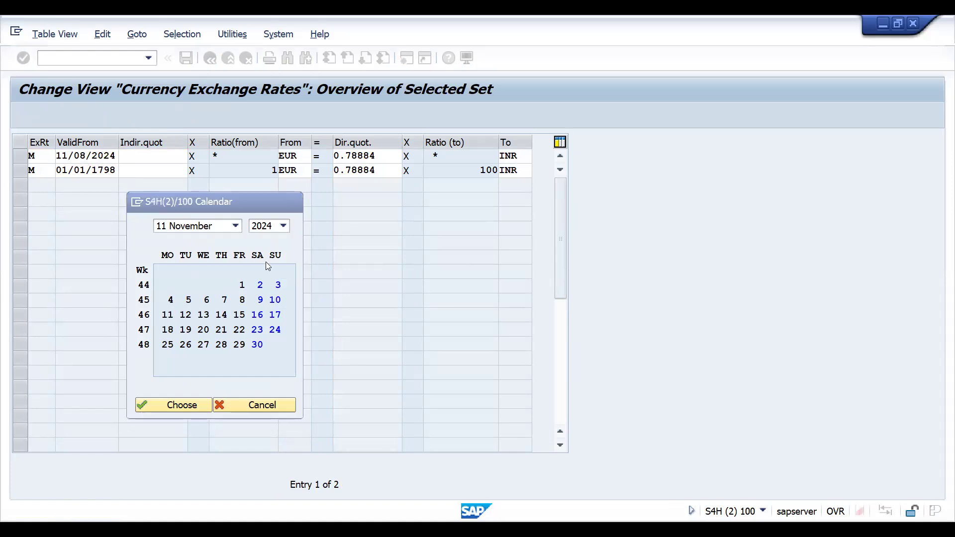
left_click(383, 172)
key("BackSpace")
key("BackSpace")
key("BackSpace")
key("BackSpace")
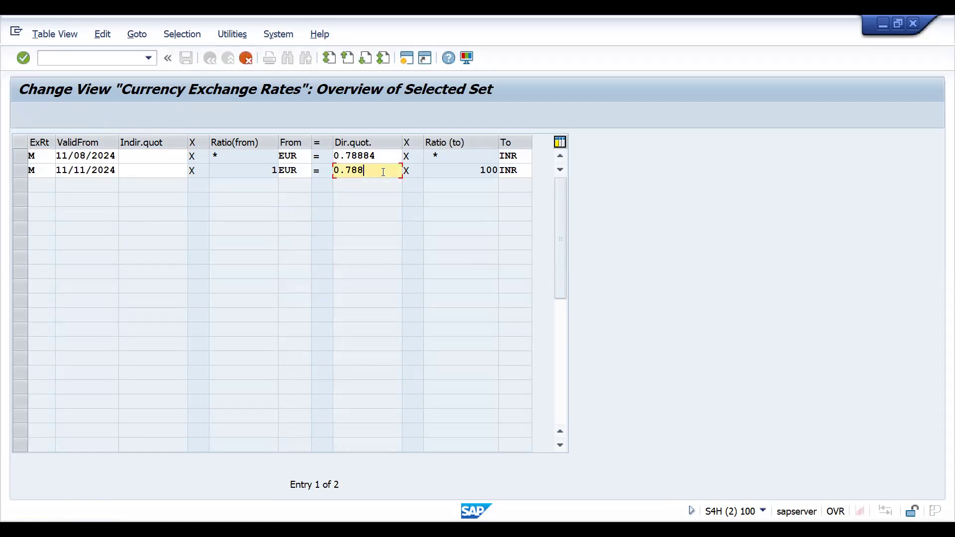
key("BackSpace")
type("80")
key("Return")
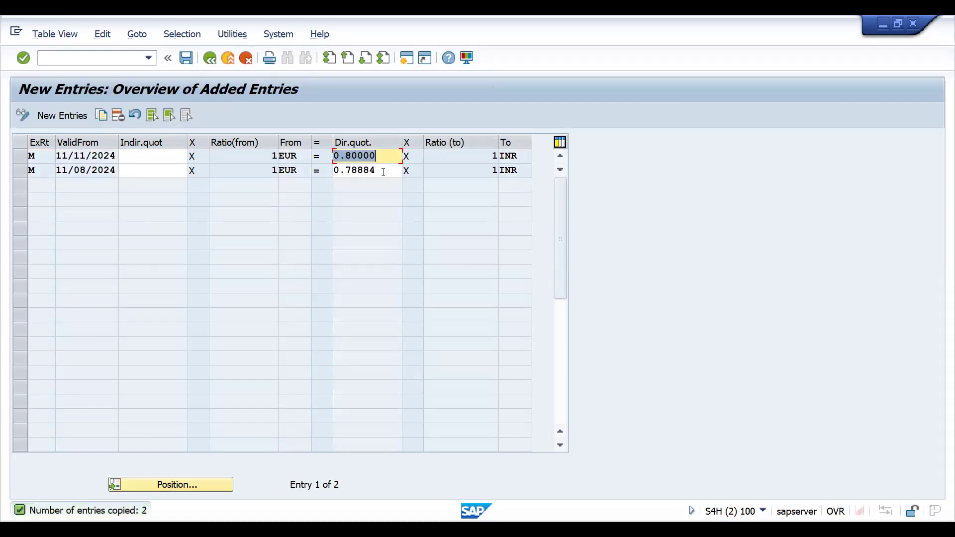
key("ctrl+s")
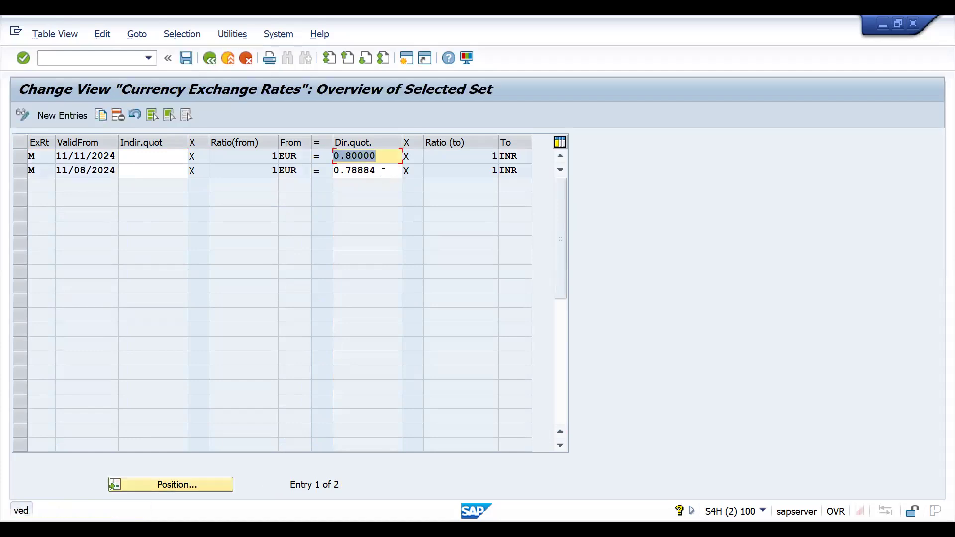
Switch to the sales order creation session and start a DOR1 standard order for sales area DRAM, DI, DD
left_click(86, 61)
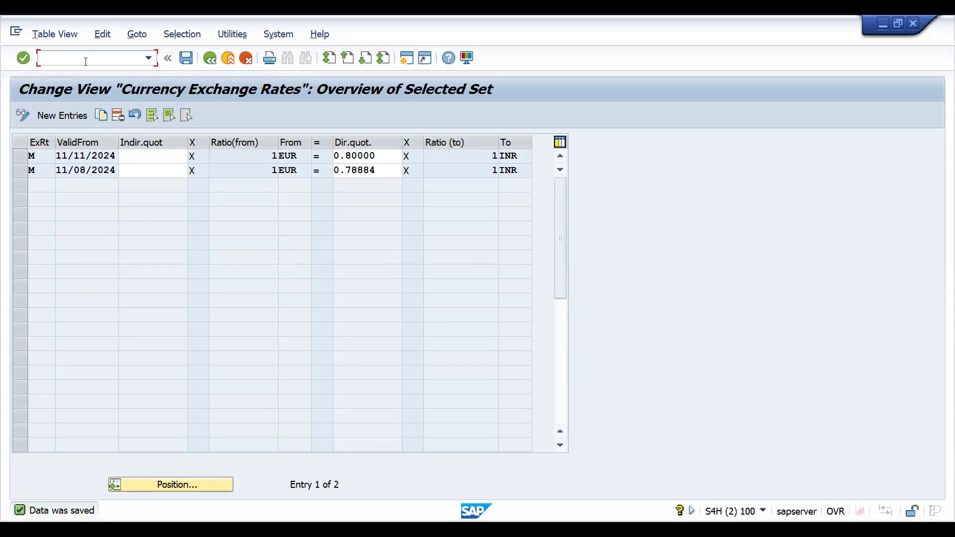
key("alt+Tab")
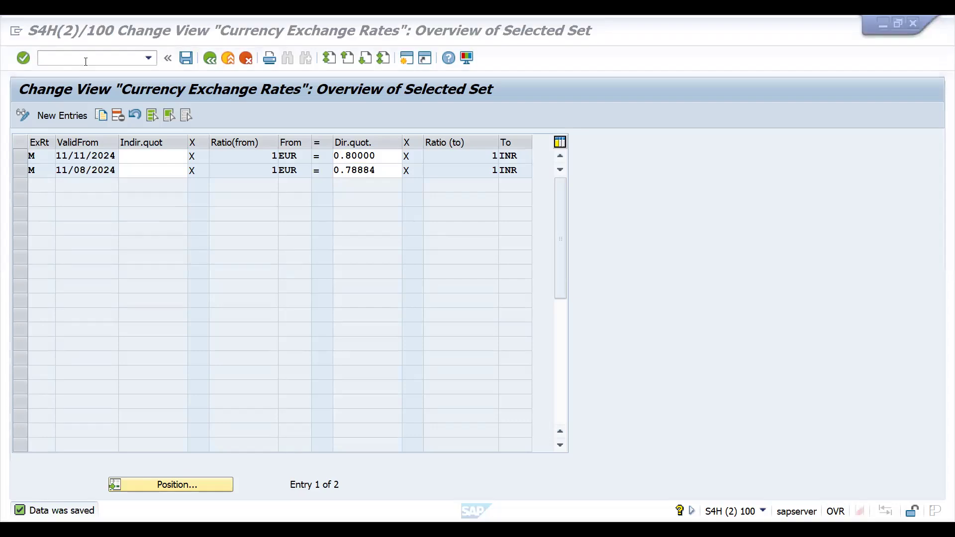
left_click(85, 61)
type("/nva03")
key("Return")
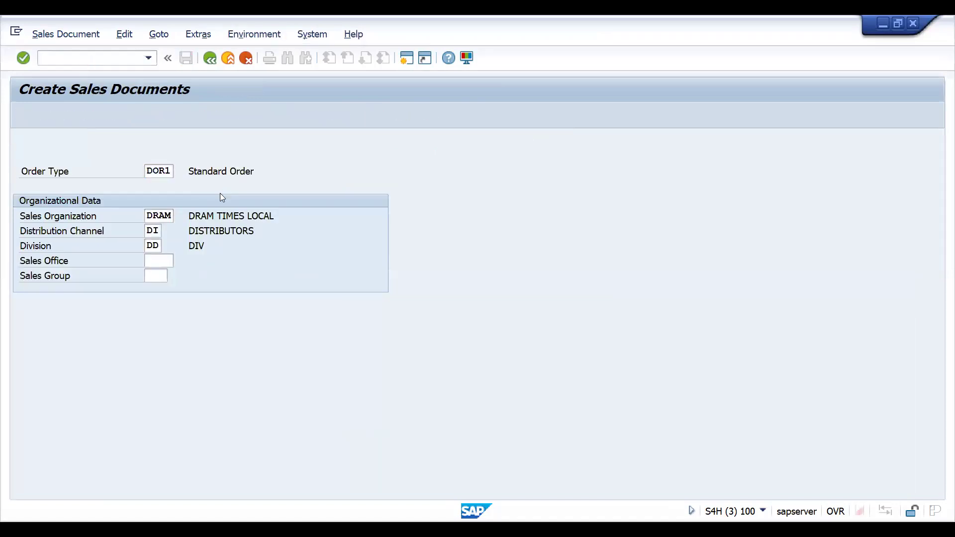
key("Return")
Enter the sold-to customer's number and the customer reference dwedwesq in the order
key("Down")
key("Return")
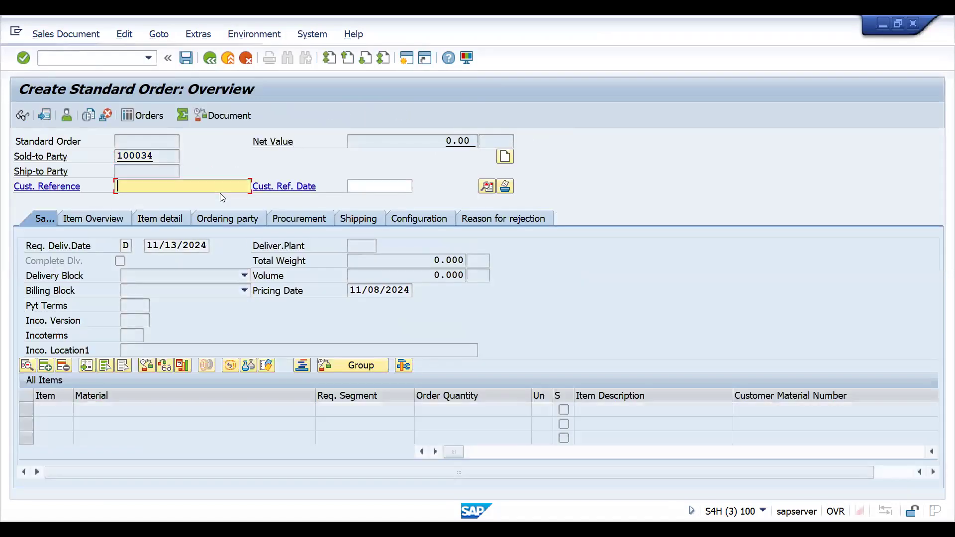
type("dwedwesq")
key("Return")
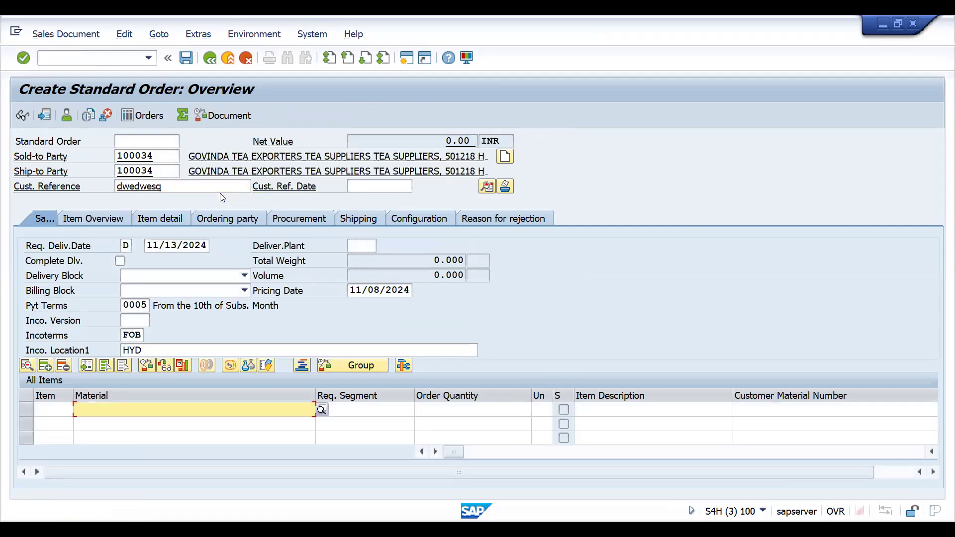
Add material 25886 with an order quantity of 1 as the first order item
key("Down")
key("Return")
key("Tab")
key("Tab")
type("1")
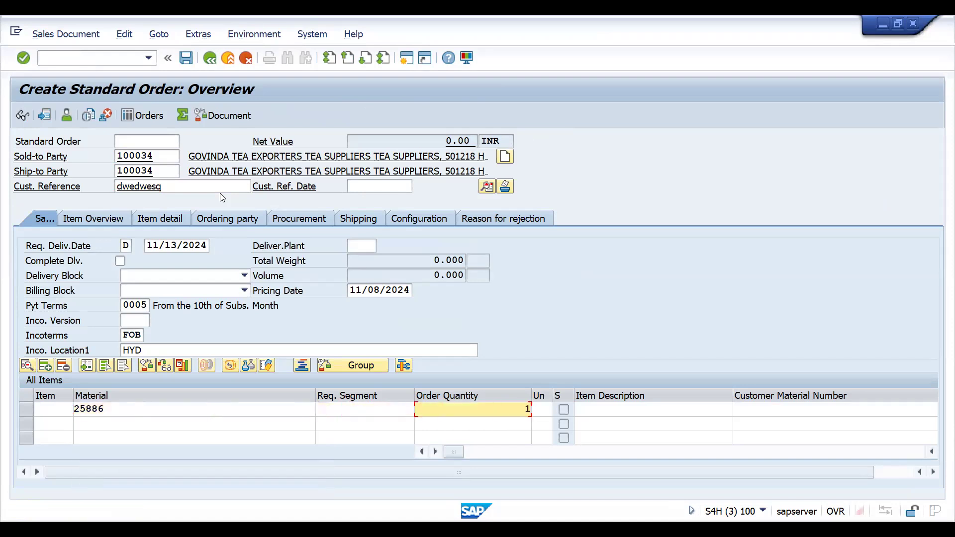
key("Return")
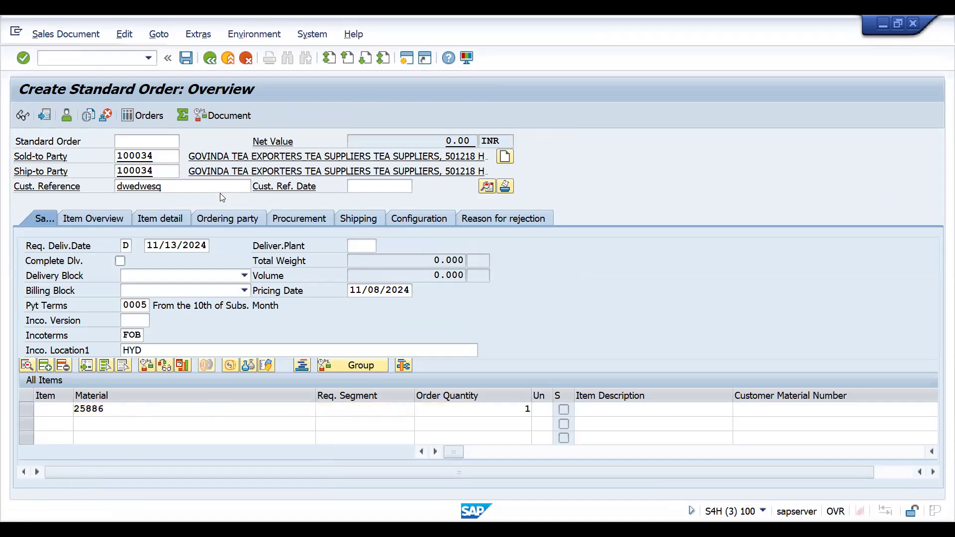
key("Return")
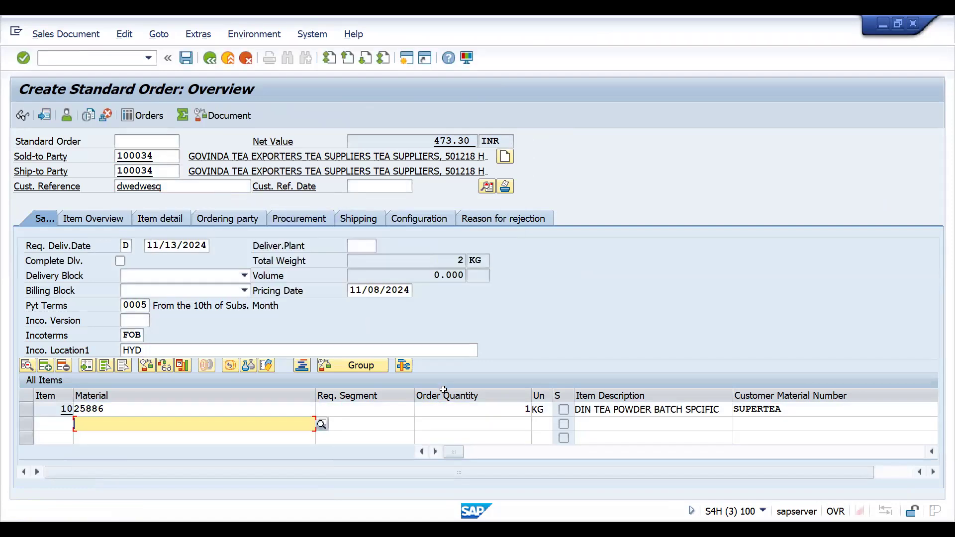
Open the order's header data and set the pricing date to 11/11/2024
left_click(487, 186)
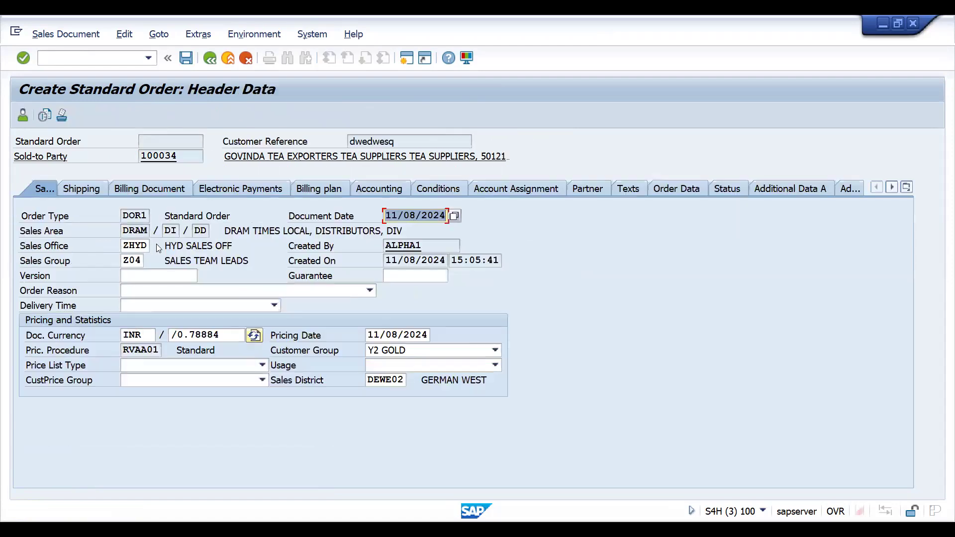
left_click(203, 335)
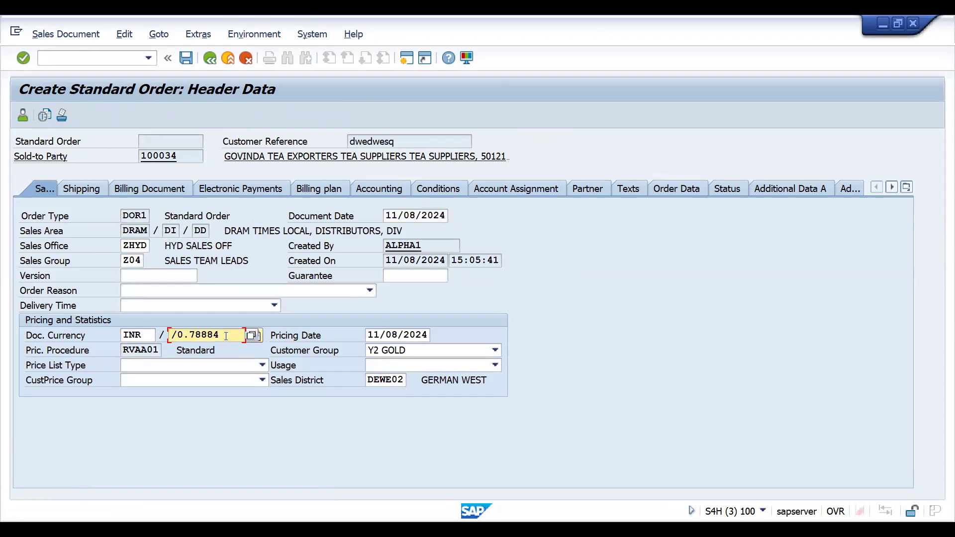
left_click(380, 336)
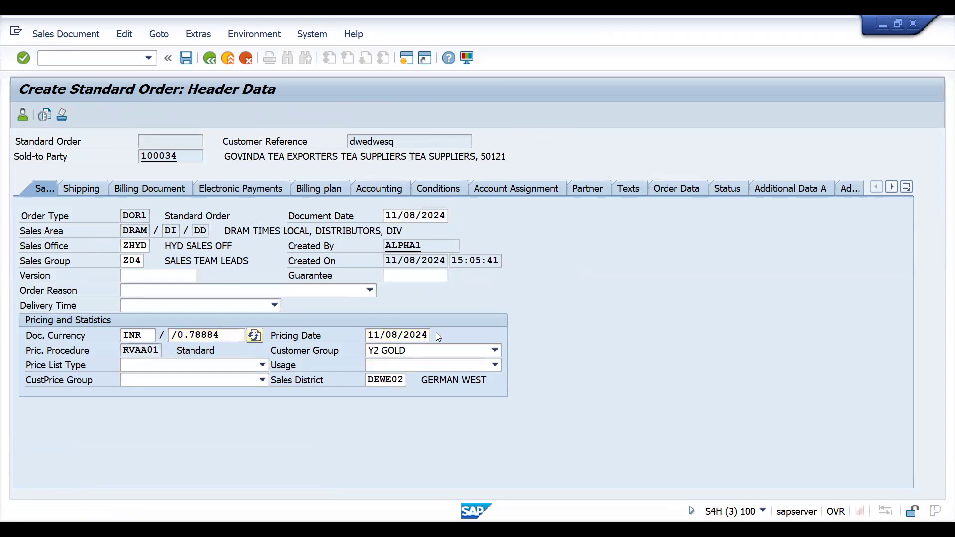
key("F4")
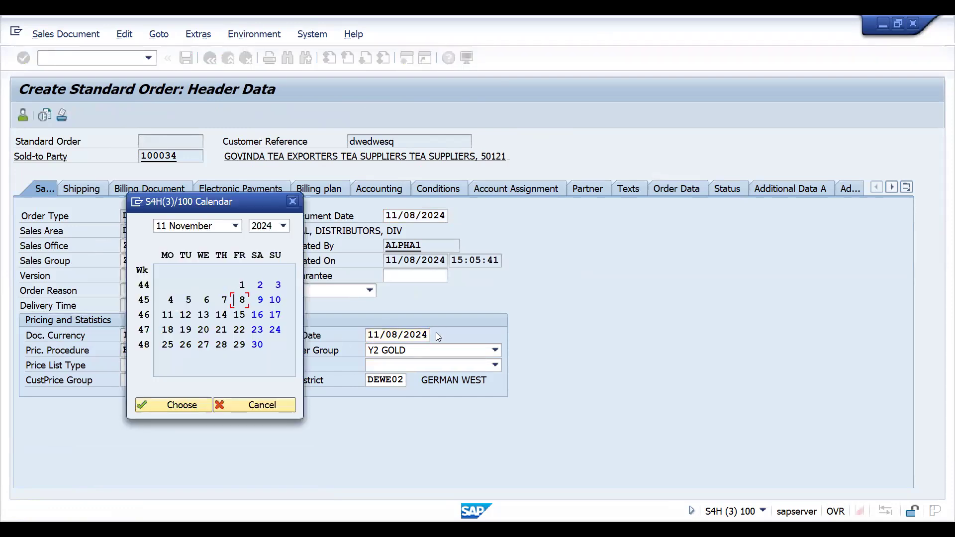
double_click(167, 314)
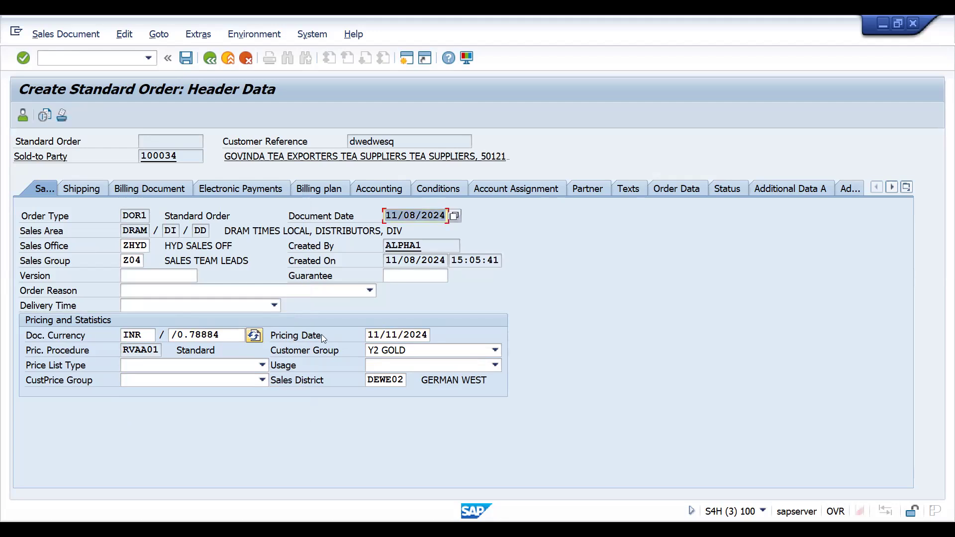
Change the header's pricing date to 11/28/2024 and apply it to the order
left_click(410, 338)
left_click(437, 336)
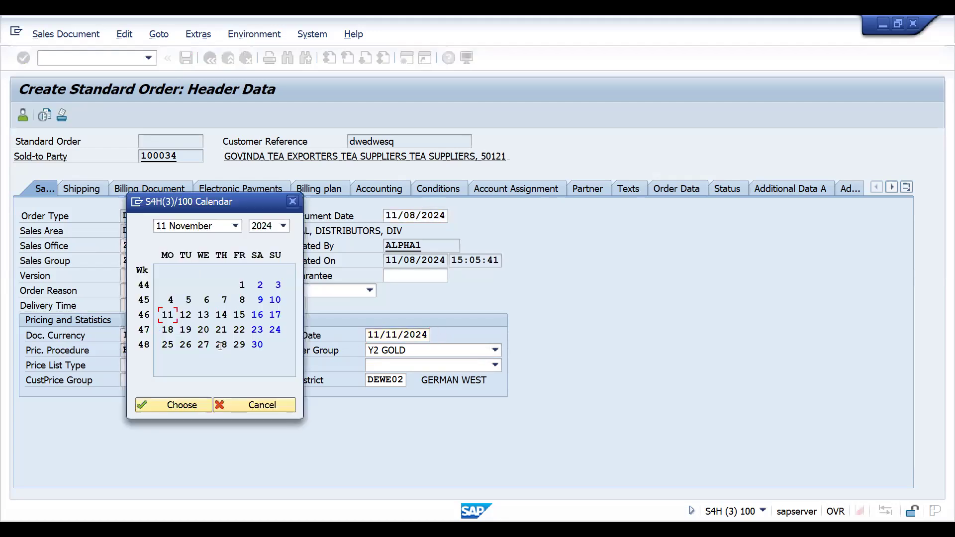
double_click(221, 344)
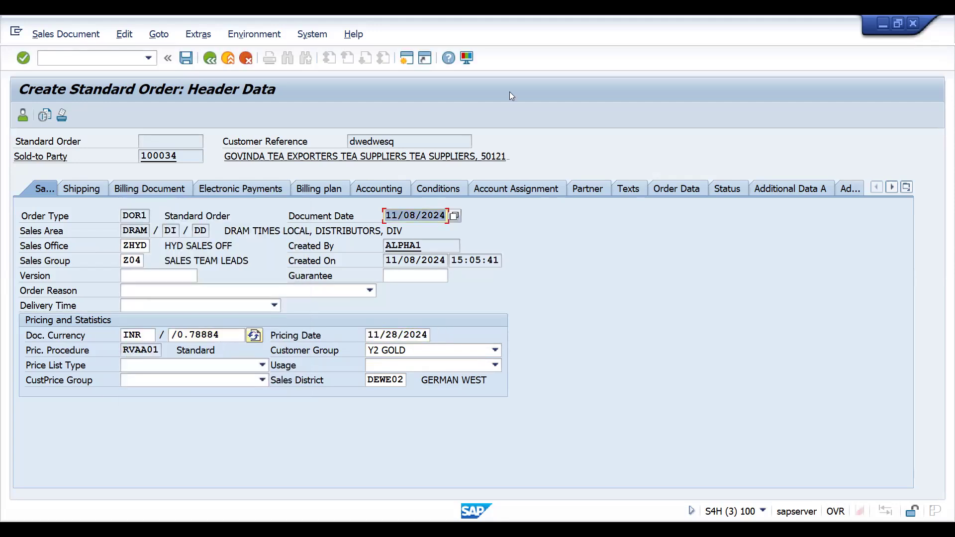
key("Return")
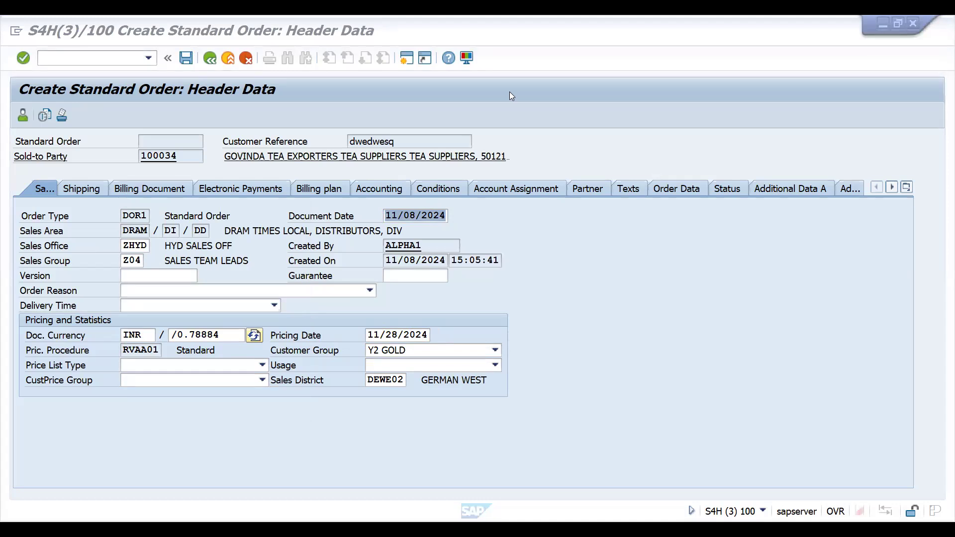
Switch to the exchange rates session, return to the full rates overview and open the positioning dialog
key("alt+Tab")
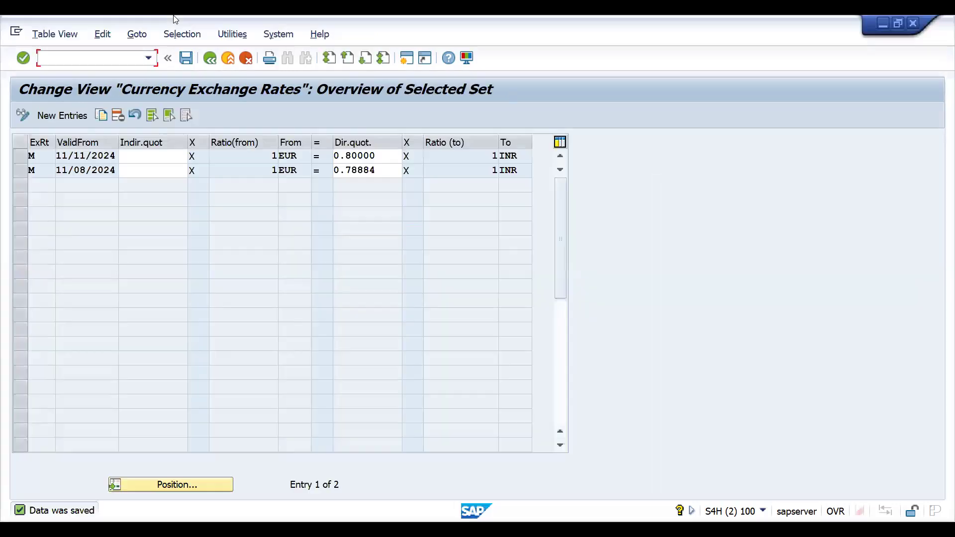
left_click(210, 59)
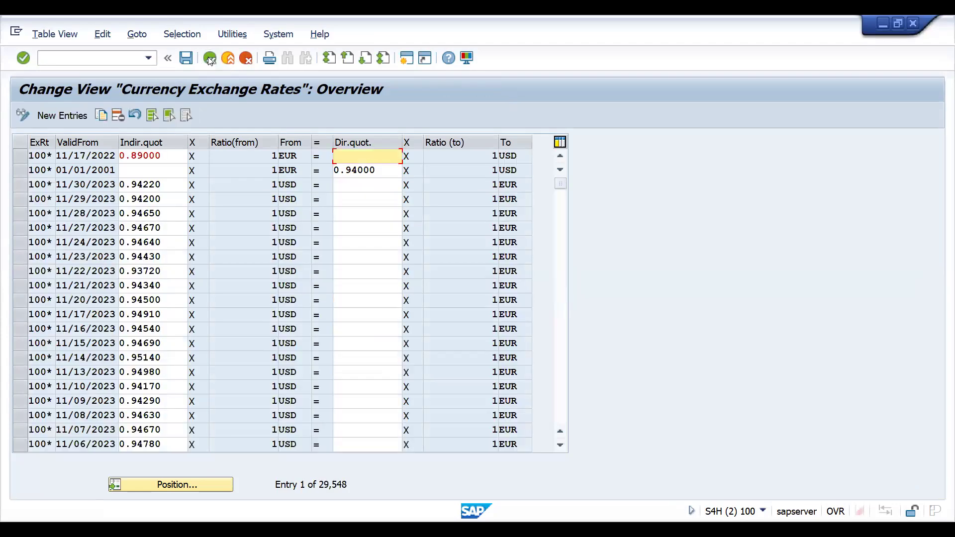
left_click(186, 486)
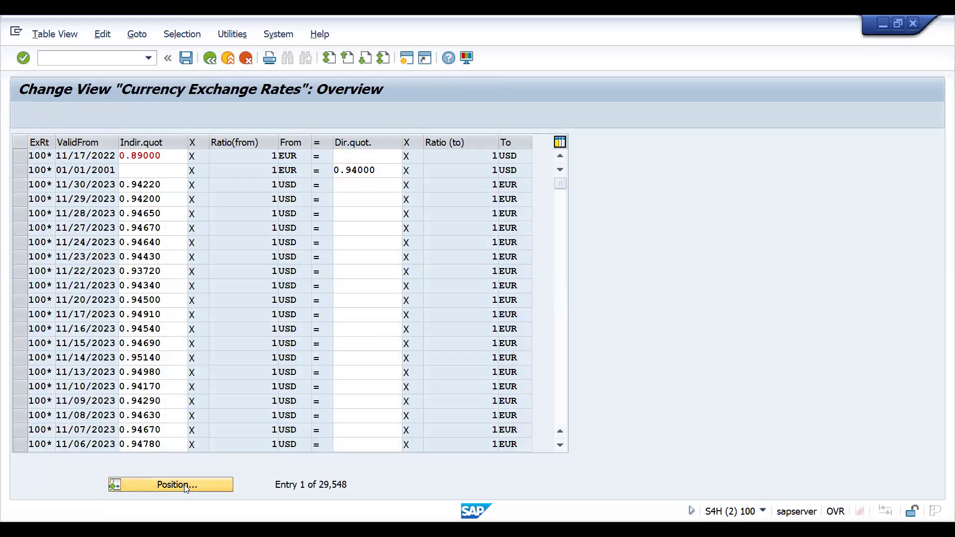
type("EUR")
key("Tab")
type("INR")
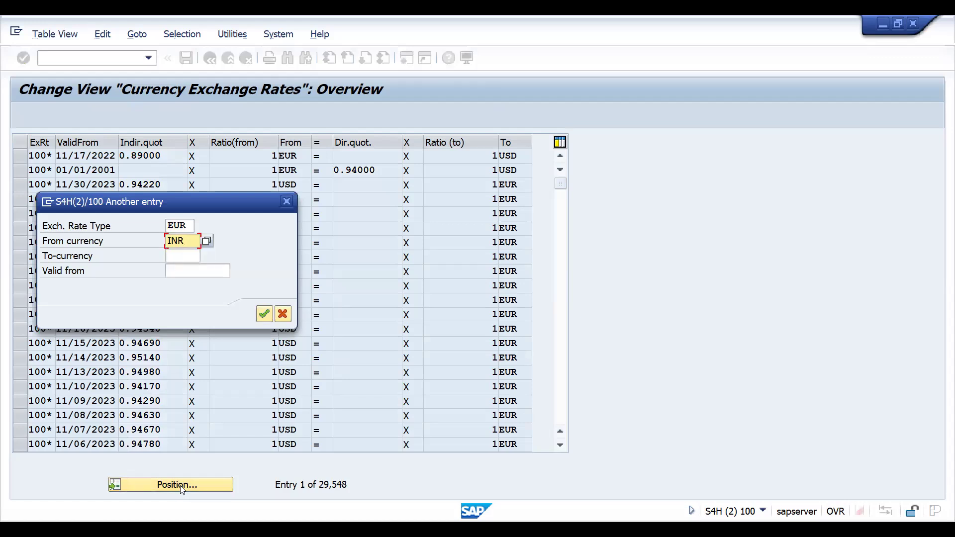
left_click(182, 257)
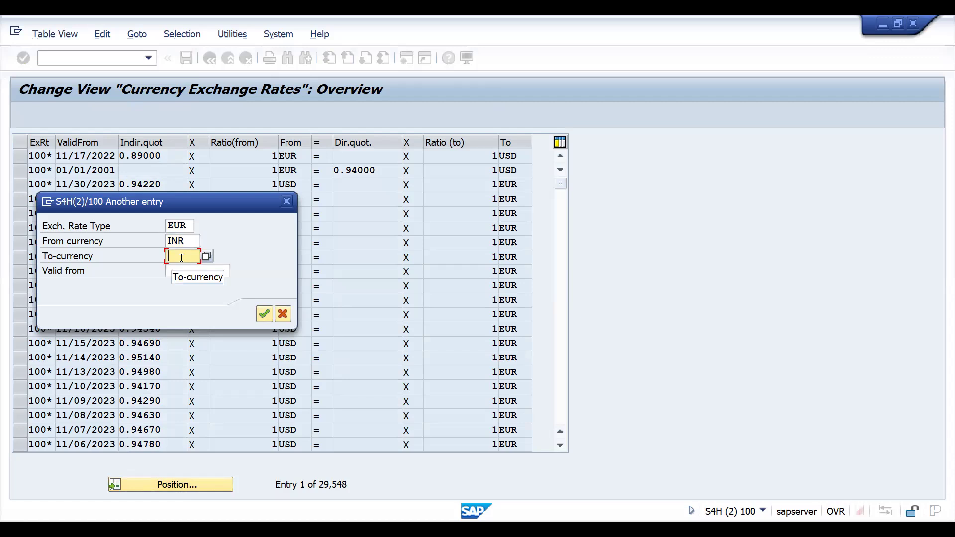
left_click(193, 225)
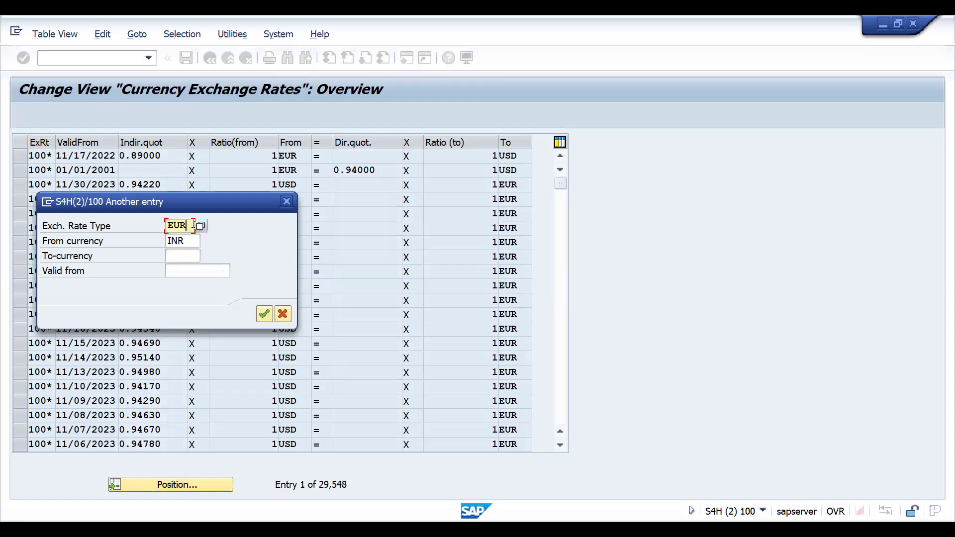
key("BackSpace")
key("BackSpace")
key("BackSpace")
Position the rates list at exchange rate type M, from currency EUR to currency INR
type("M")
key("BackSpace")
key("BackSpace")
key("BackSpace")
type("EUR")
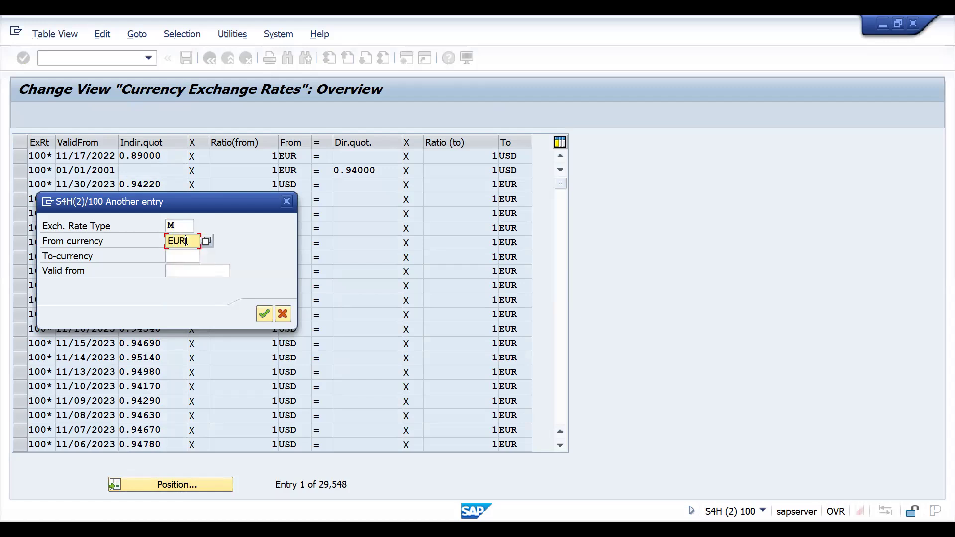
key("Tab")
type("INR")
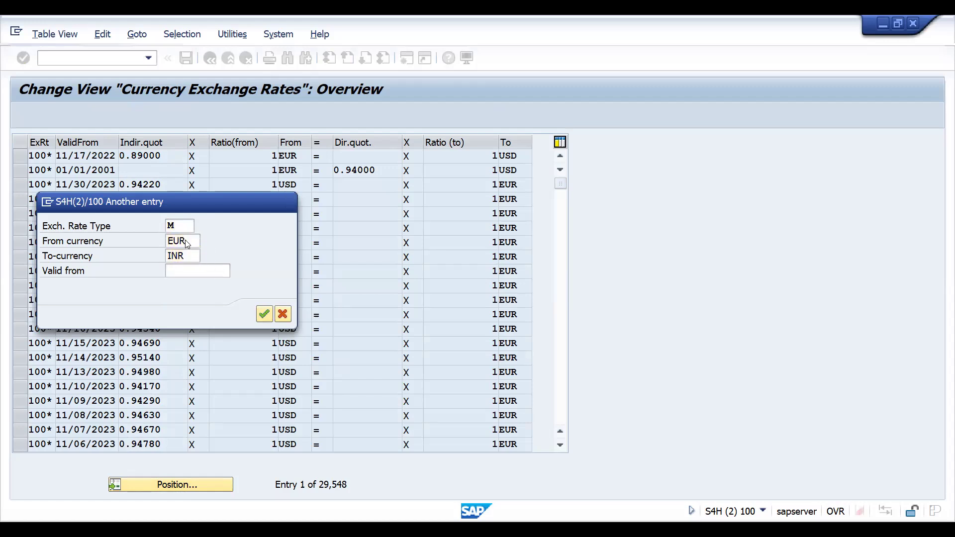
key("Return")
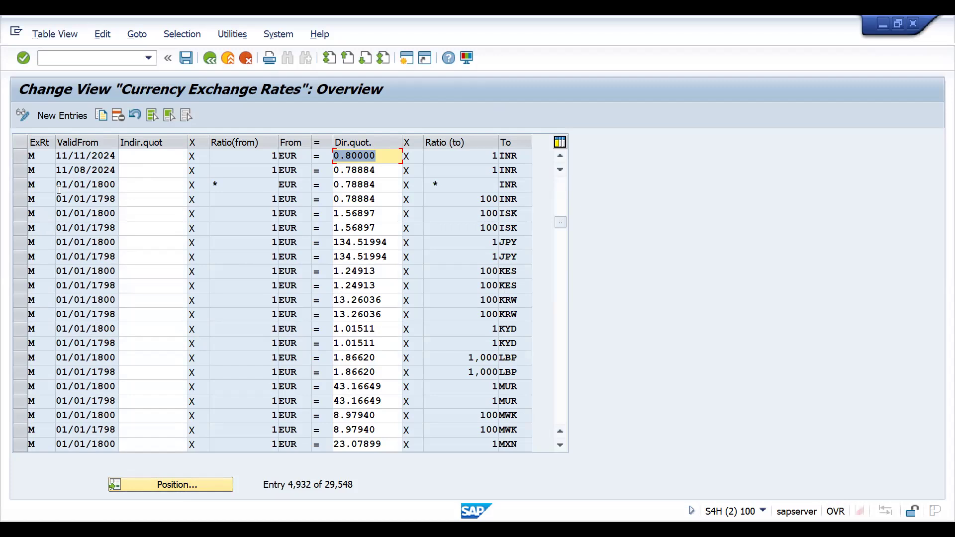
Delete the EUR to INR rates valid from 01/01/1800 and 01/01/1798 and save the table
left_click(22, 188)
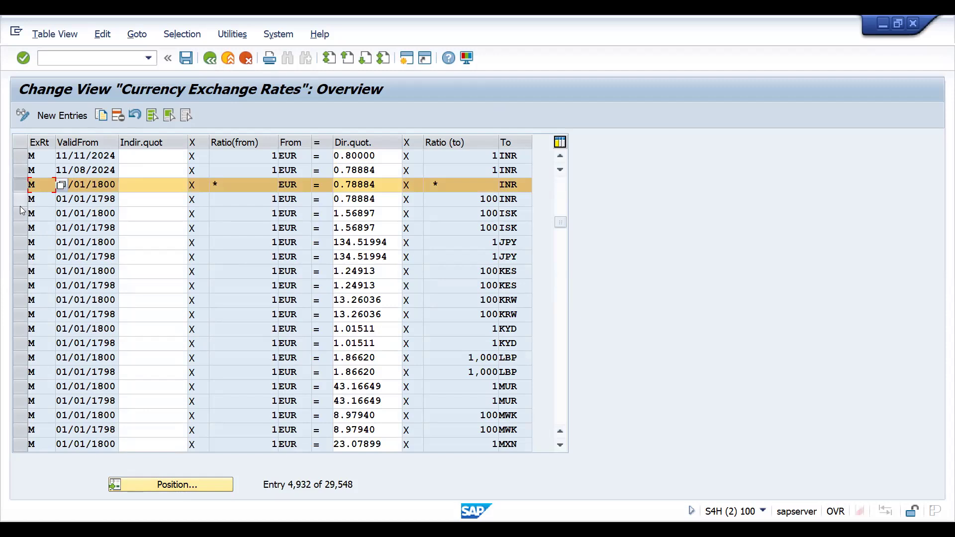
left_click(21, 199)
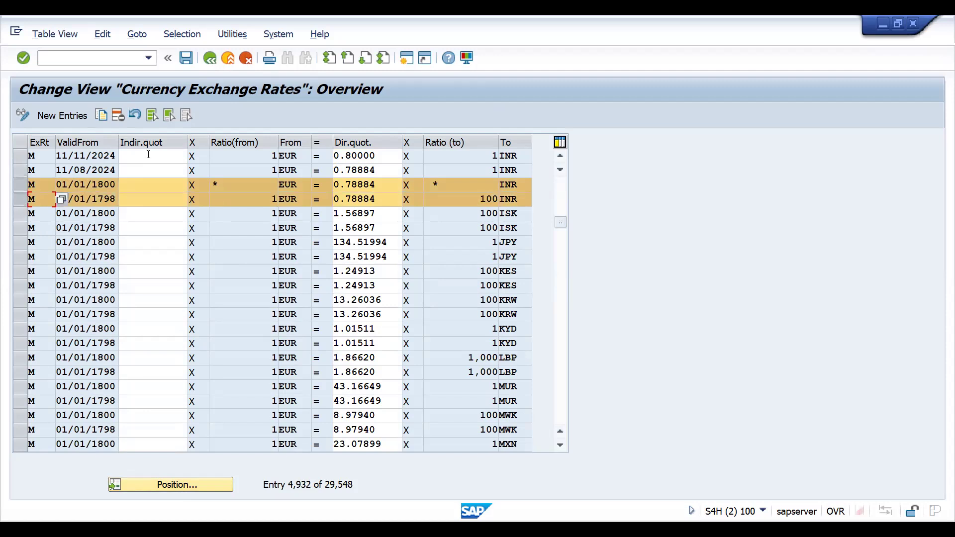
left_click(119, 118)
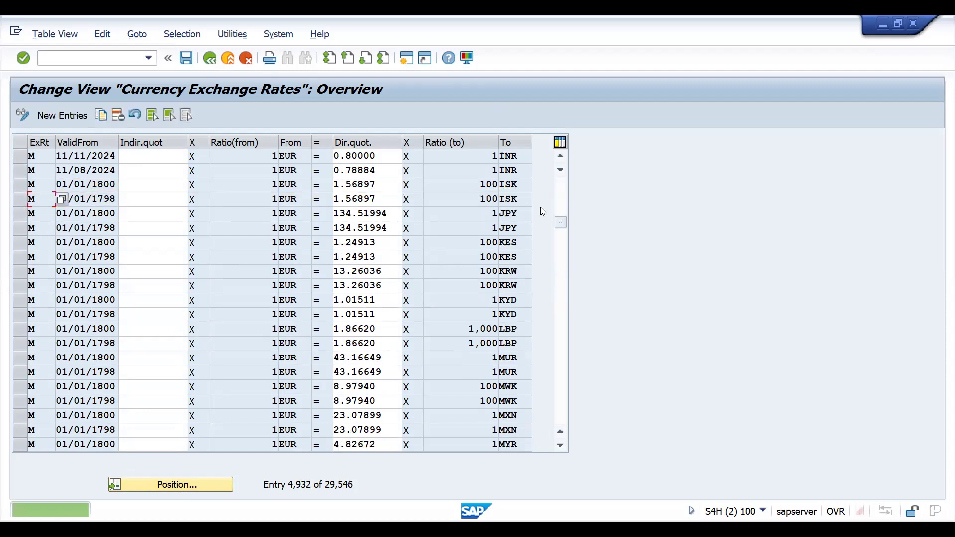
key("ctrl+s")
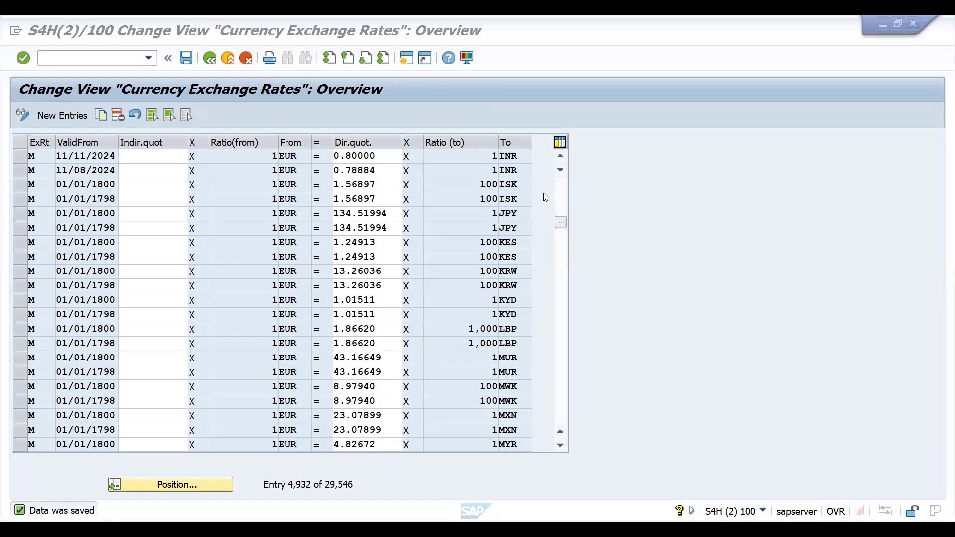
Return to the sales order, open item 10 and look through its account assignment, billing document and sales data
key("alt+Tab")
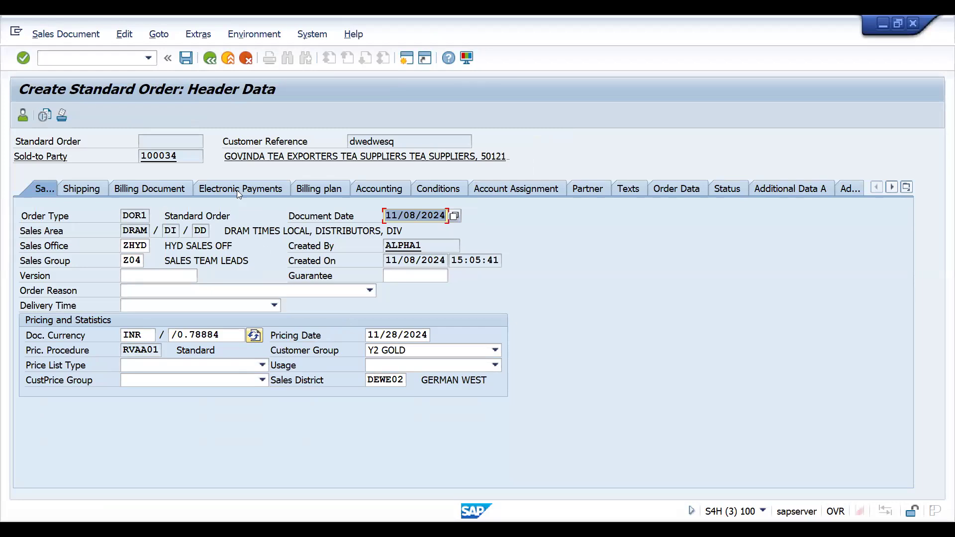
left_click(208, 58)
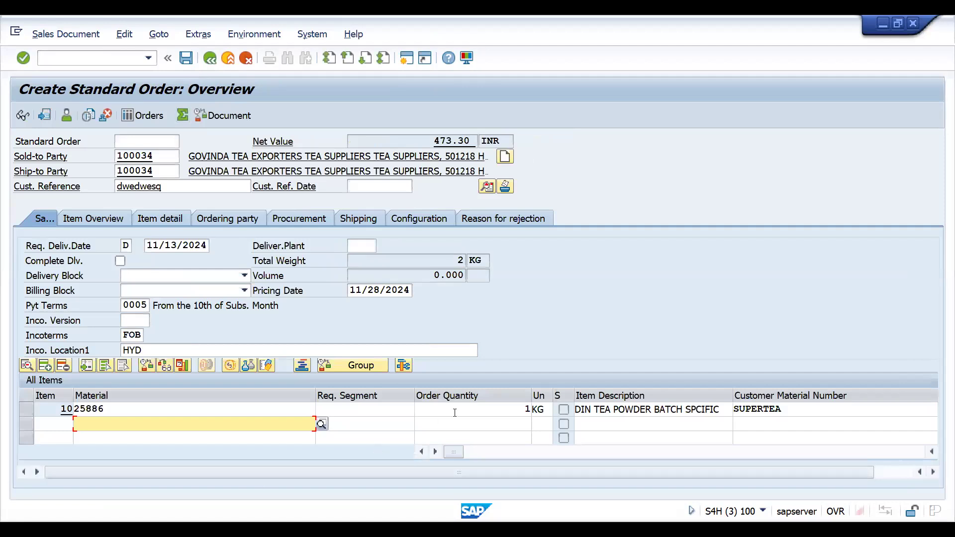
double_click(451, 410)
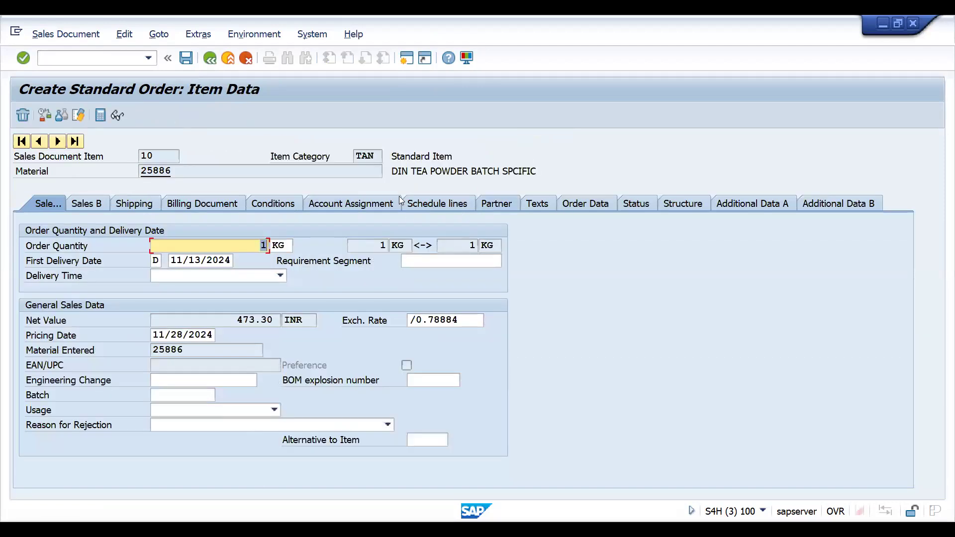
left_click(325, 204)
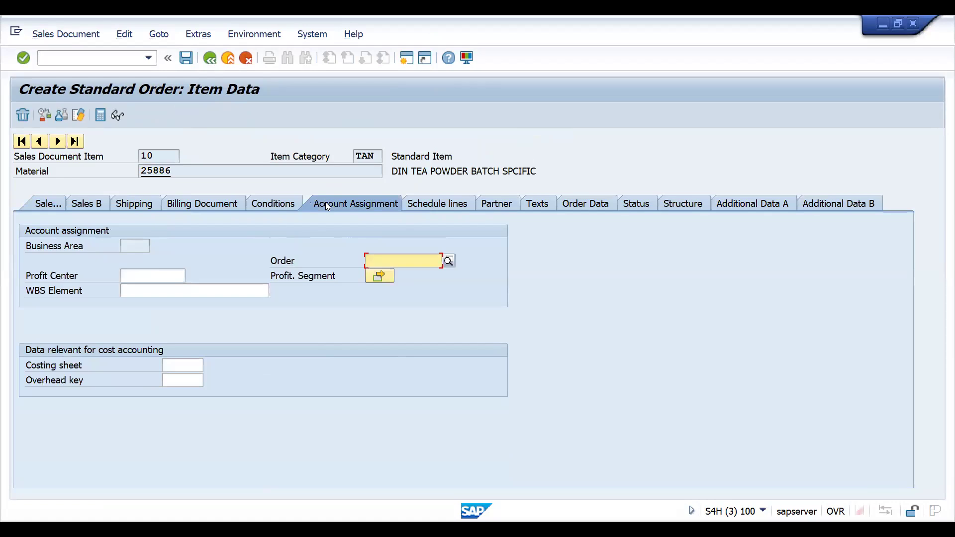
left_click(266, 205)
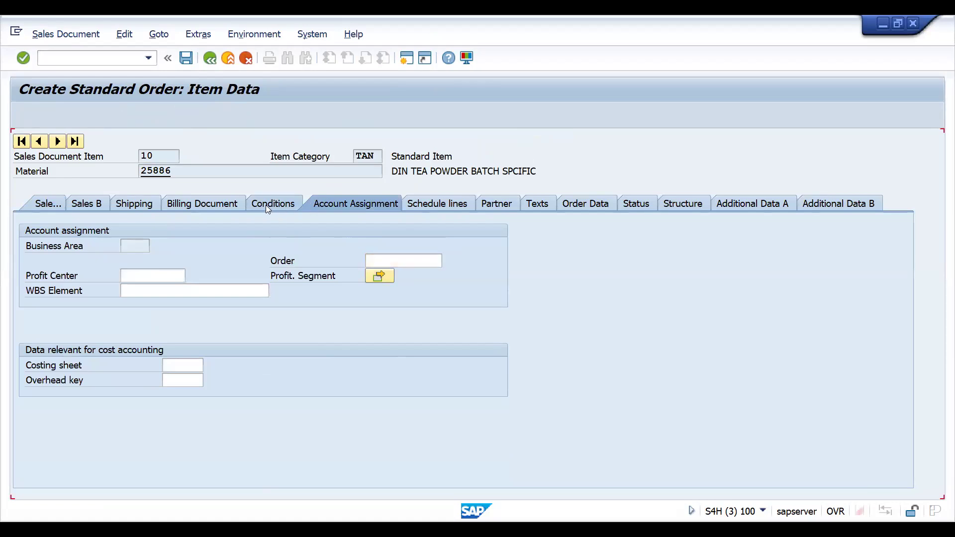
left_click(223, 206)
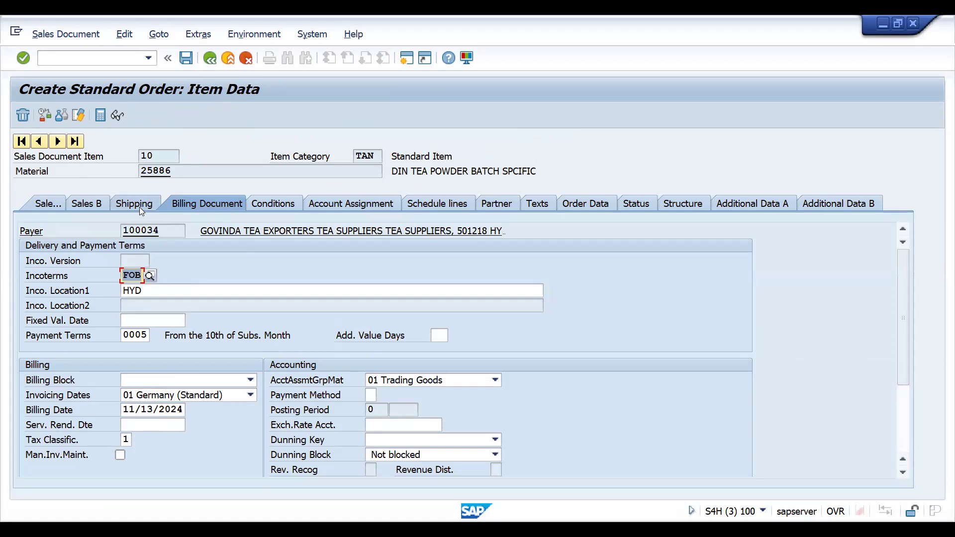
left_click(50, 206)
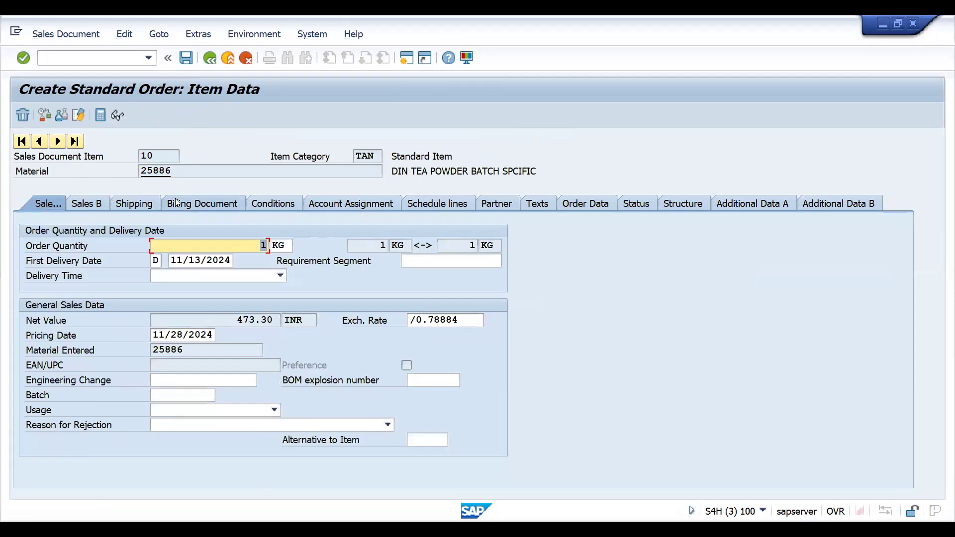
Set item 10's pricing date to 11/11/2024, check its exchange rate and return to the order overview
left_click(212, 336)
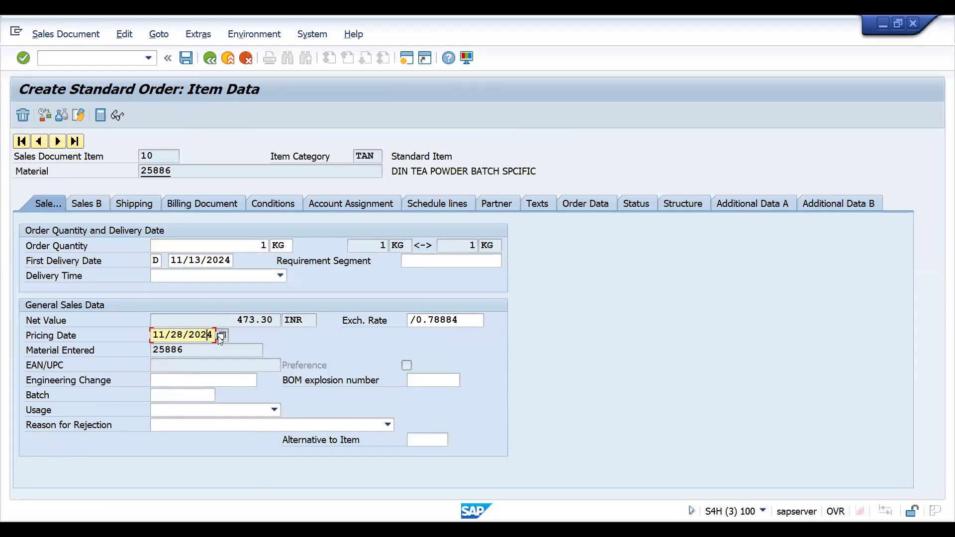
key("F4")
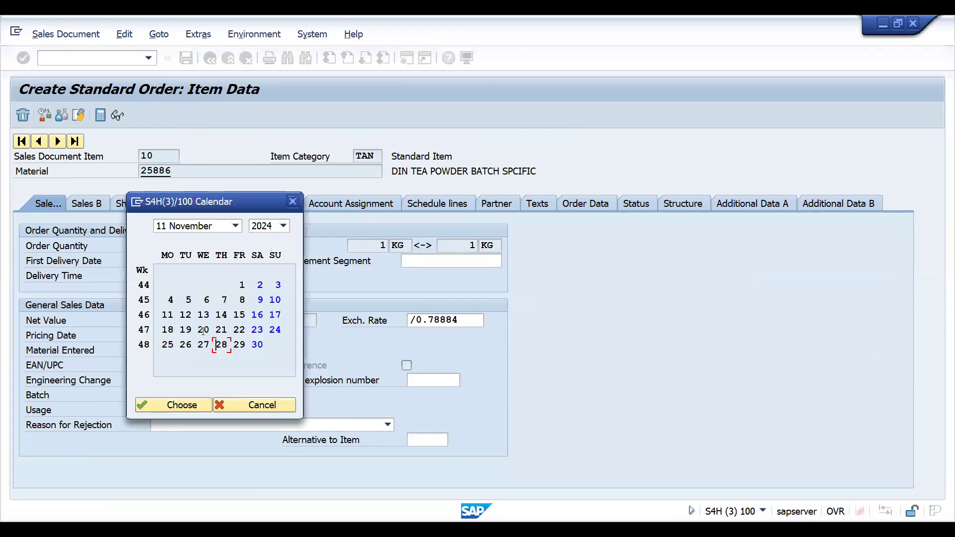
double_click(166, 320)
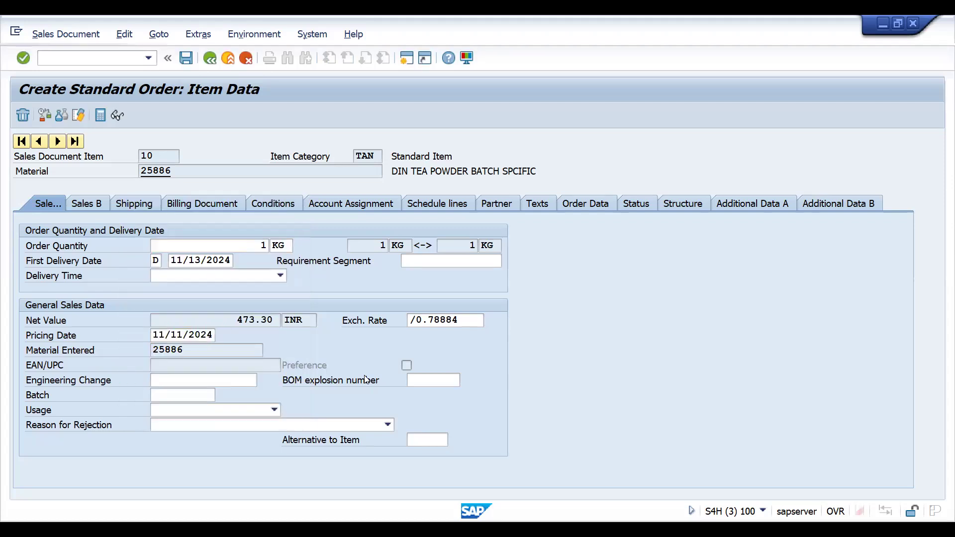
key("Return")
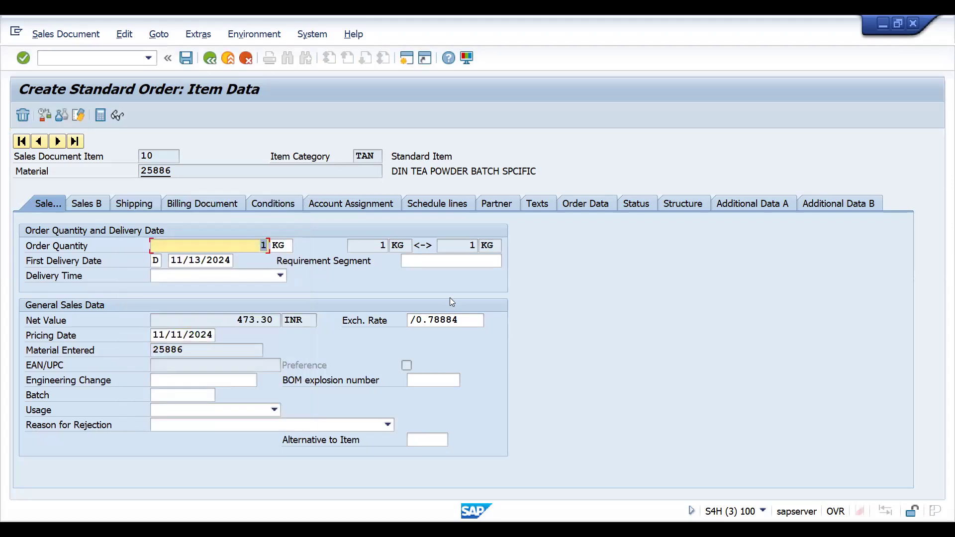
left_click(445, 319)
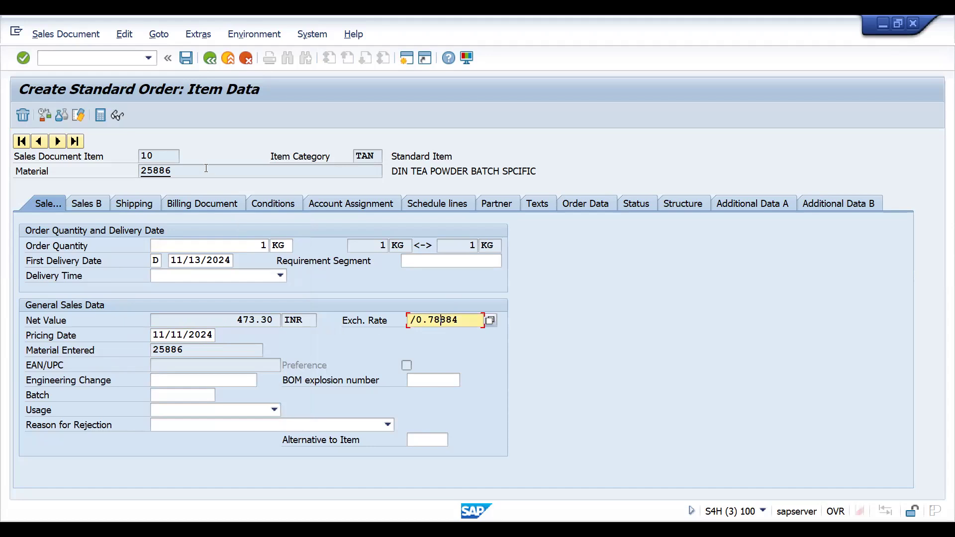
left_click(208, 60)
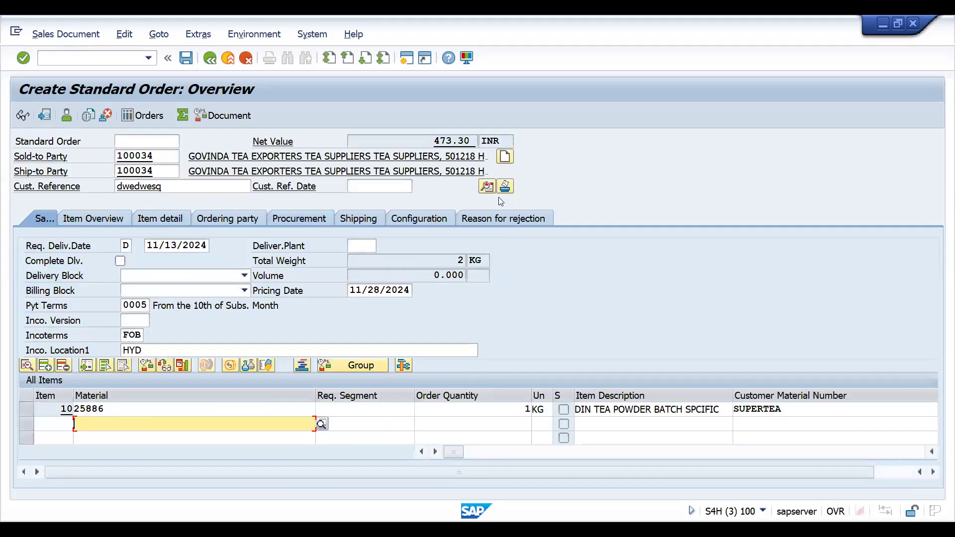
left_click(487, 187)
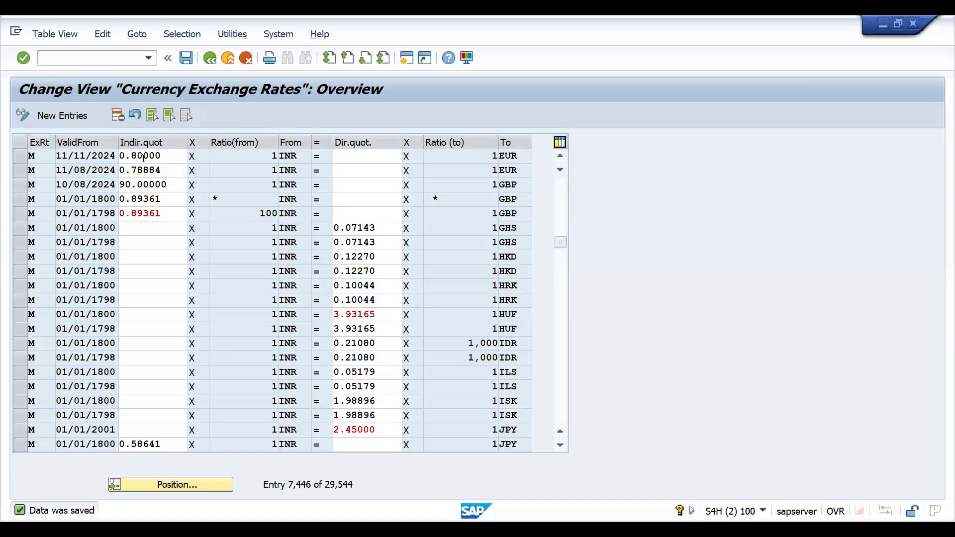
Compare the indirect quotations and valid-from dates of the two INR to EUR rates, 11/11/2024 and 11/08/2024
left_click(144, 158)
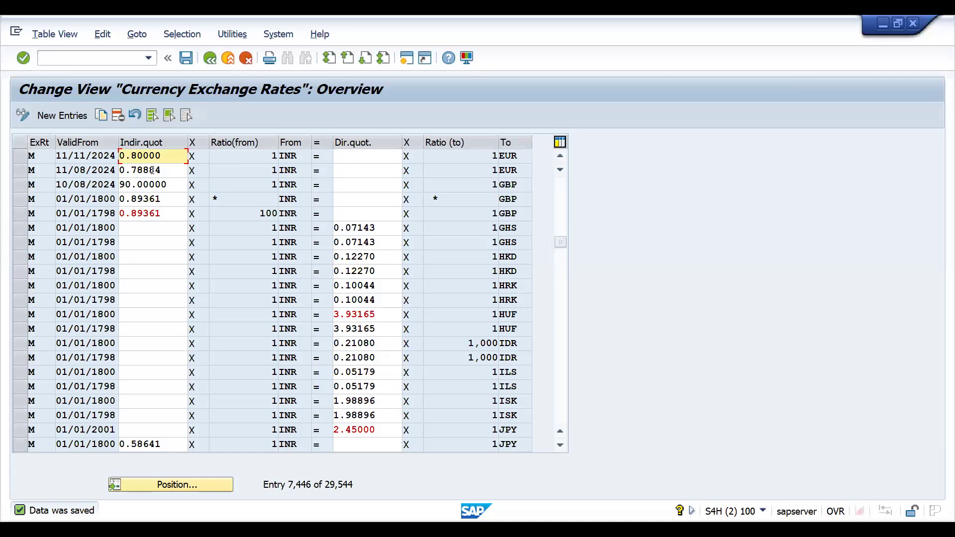
left_click(151, 170)
left_click(67, 158)
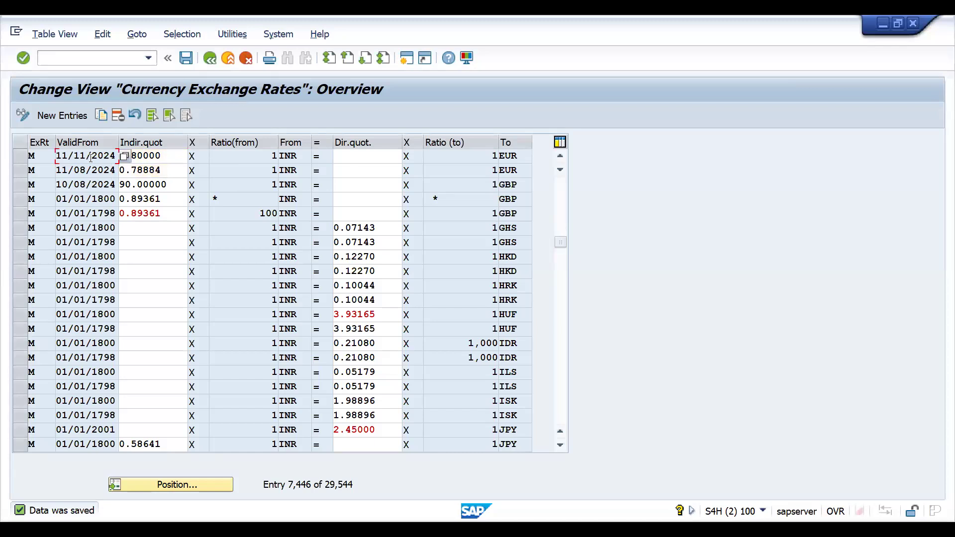
left_click(87, 171)
left_click(20, 170)
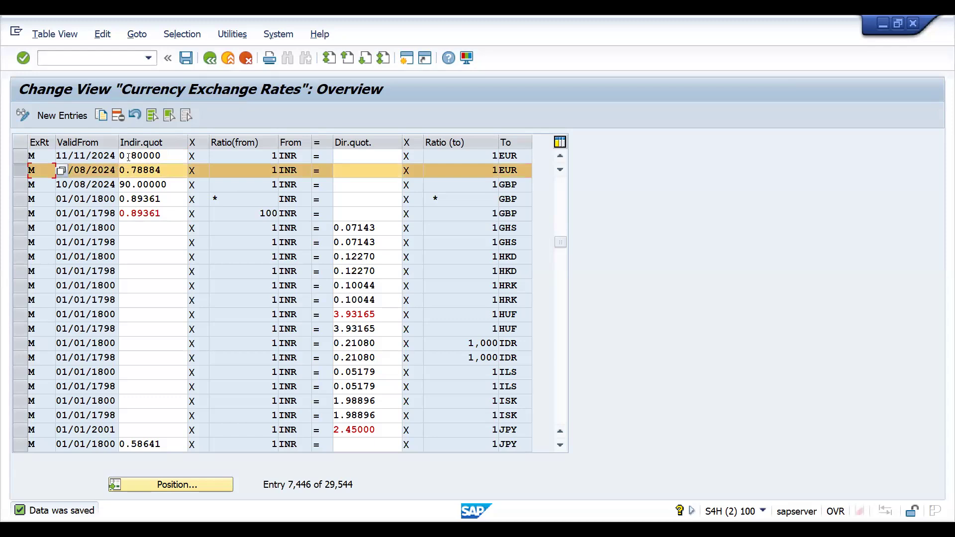
left_click(129, 157)
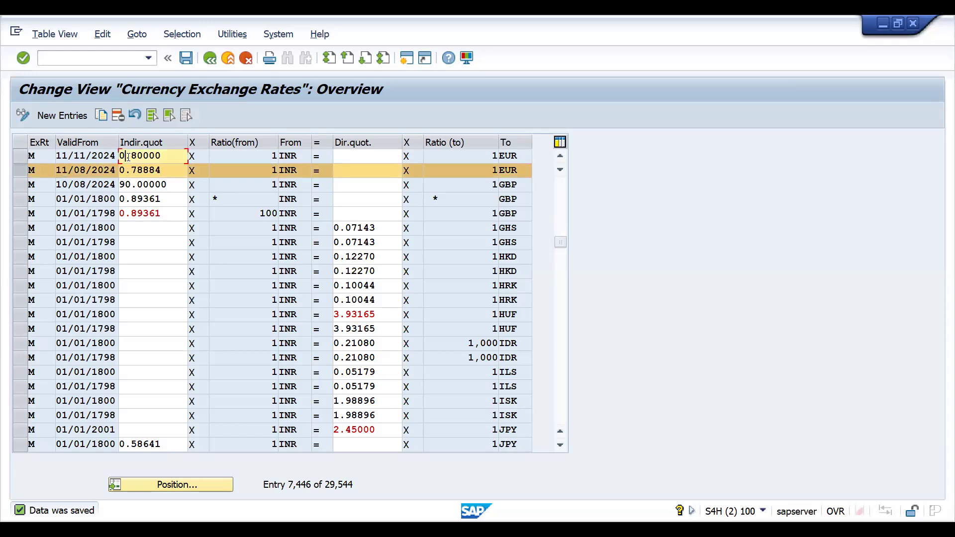
left_click(27, 170)
Copy the INR to EUR rate valid from 11/11/2024 and set the copy's indirect quotation to 0.86000
left_click(25, 156)
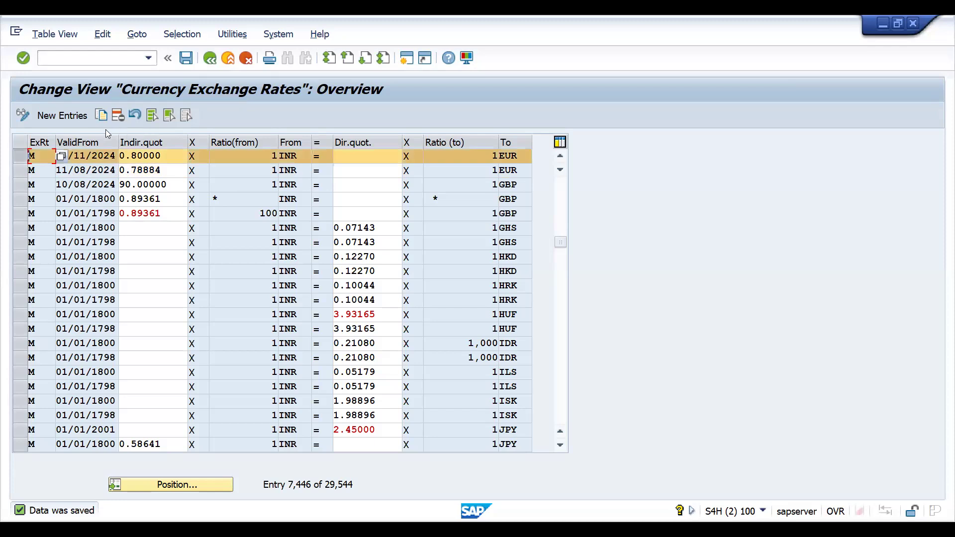
left_click(101, 114)
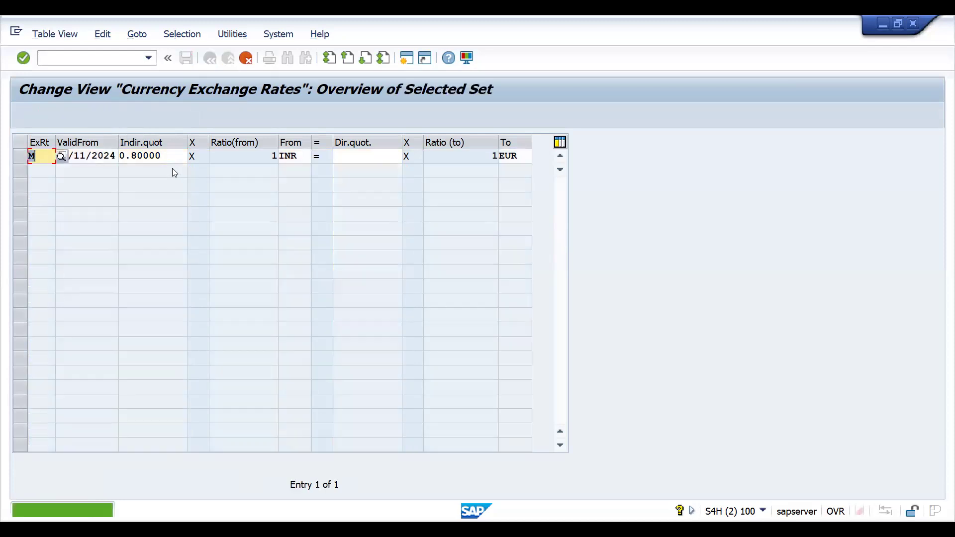
left_click(142, 157)
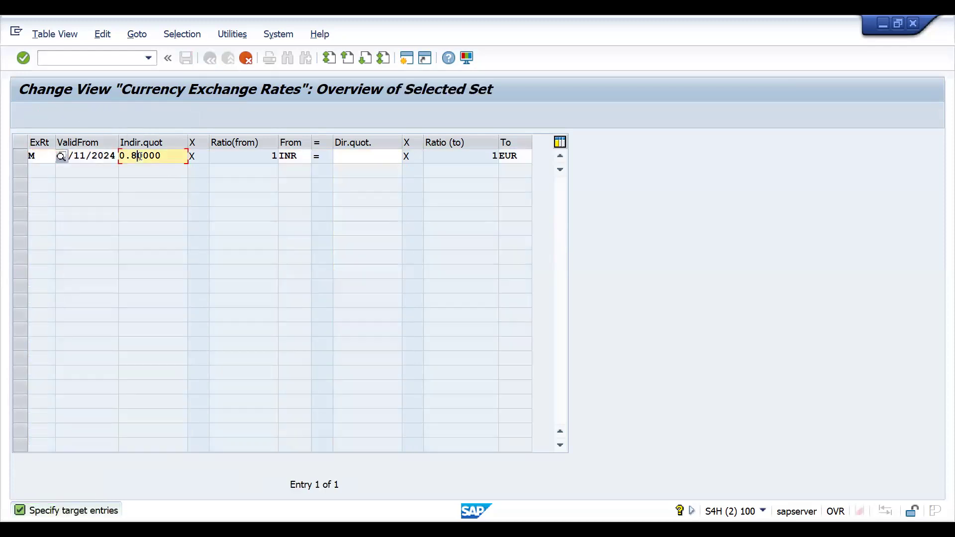
key("Delete")
type("6")
Set the copied rate's valid-from date to 11/25/2024 and save the exchange rate table
left_click(80, 156)
left_click_drag(81, 156, 118, 158)
left_click(125, 158)
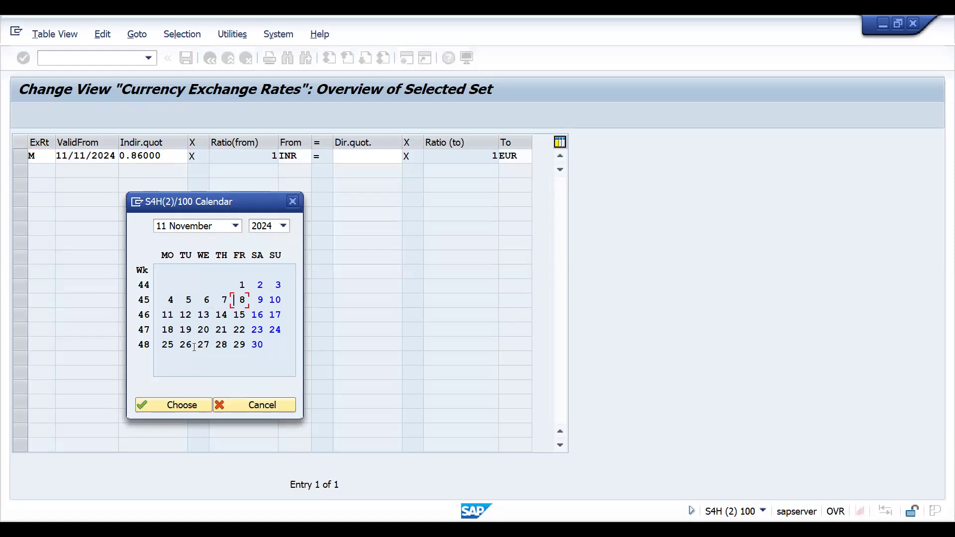
double_click(165, 347)
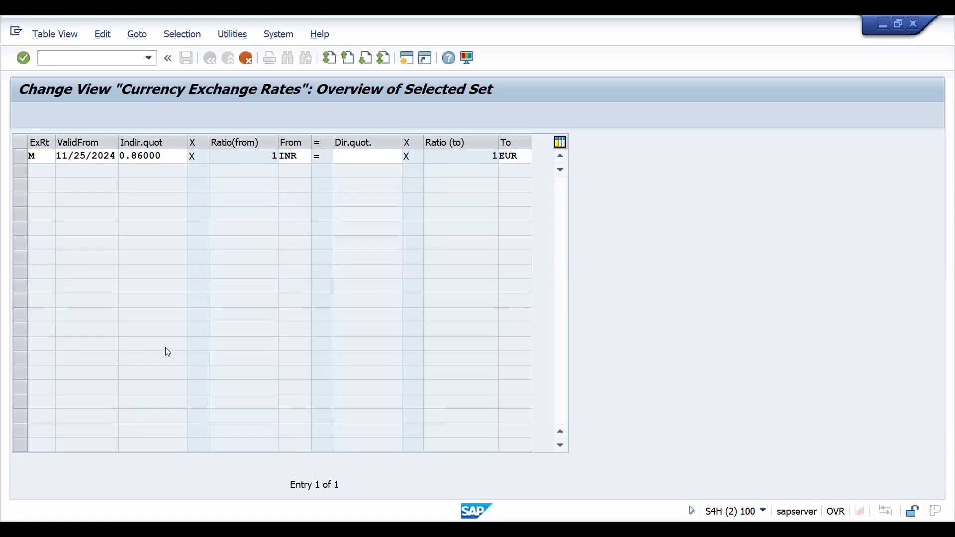
key("Return")
key("ctrl+s")
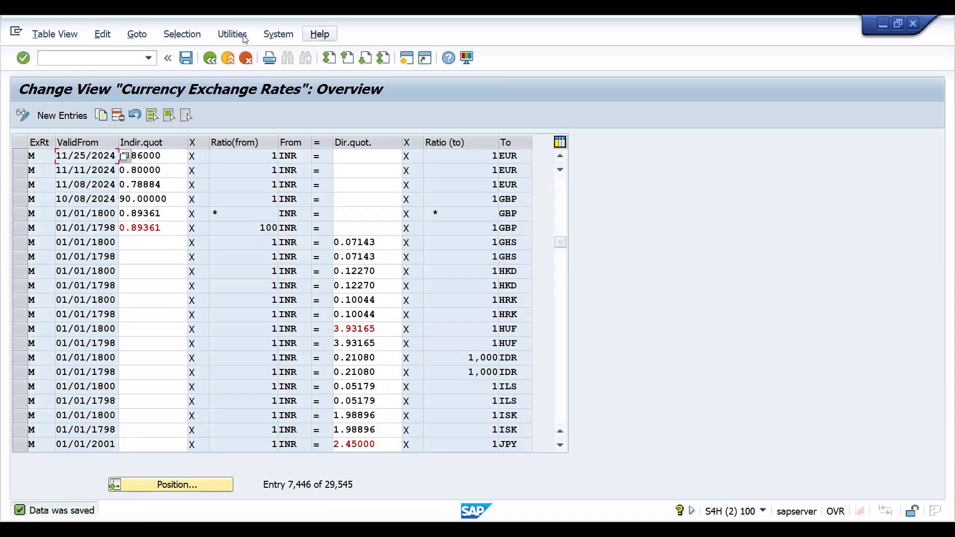
Start a new standard order in VA01 with the customer's number as sold-to party and customer reference dwedwesq
key("alt+Tab")
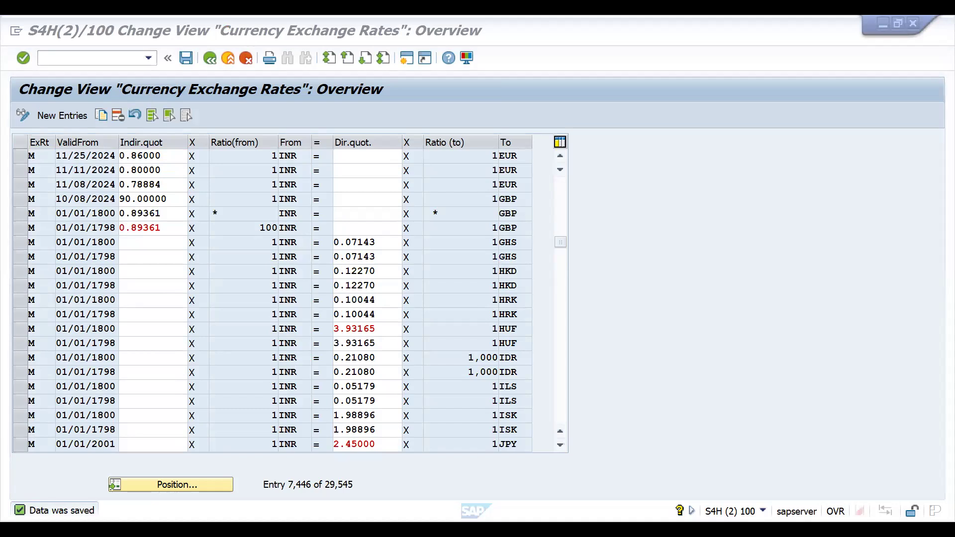
type("/NVA01")
key("Return")
key("Return")
type("100034")
key("Return")
type("d")
key("Return")
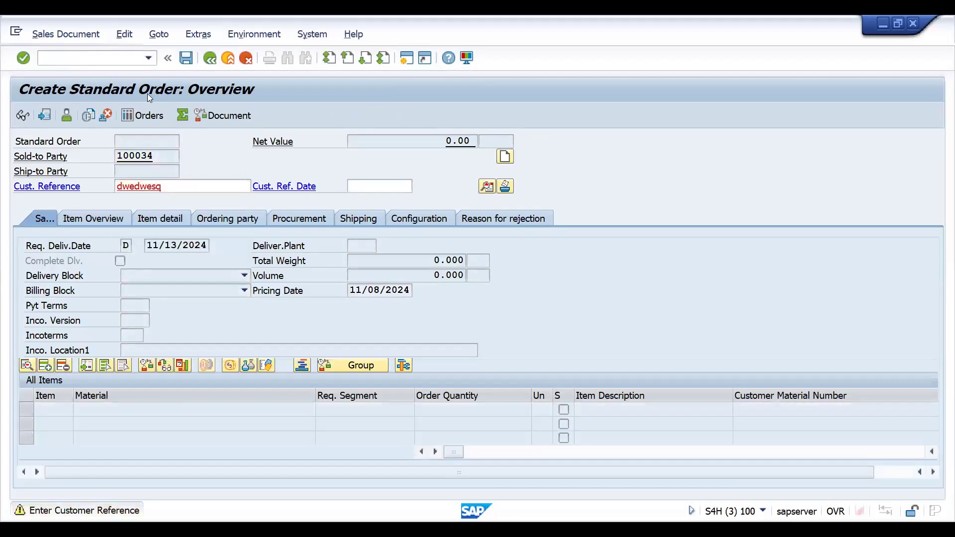
key("Return")
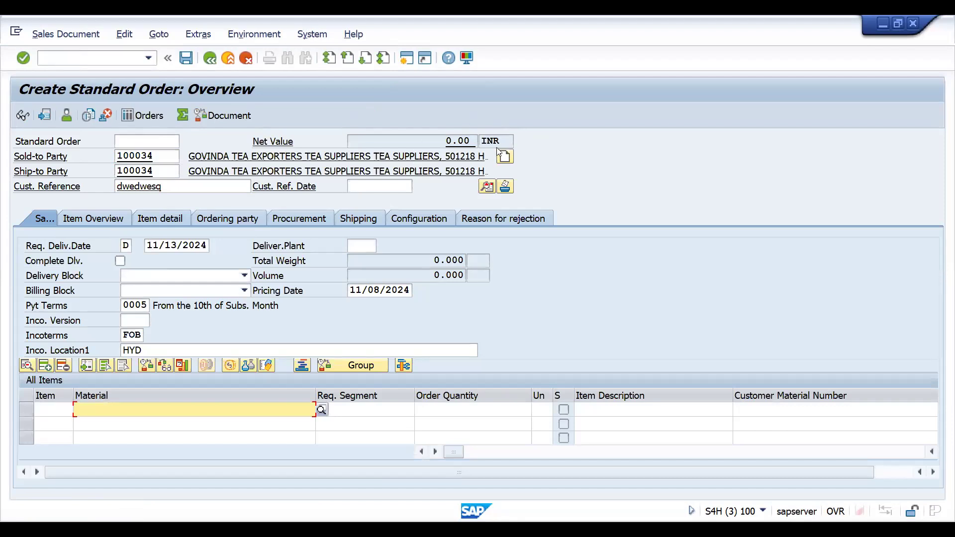
Add material 25886 with order quantity 1 to the order, continuing past the open quotations
key("Down")
key("Tab")
key("Tab")
type("1")
key("Return")
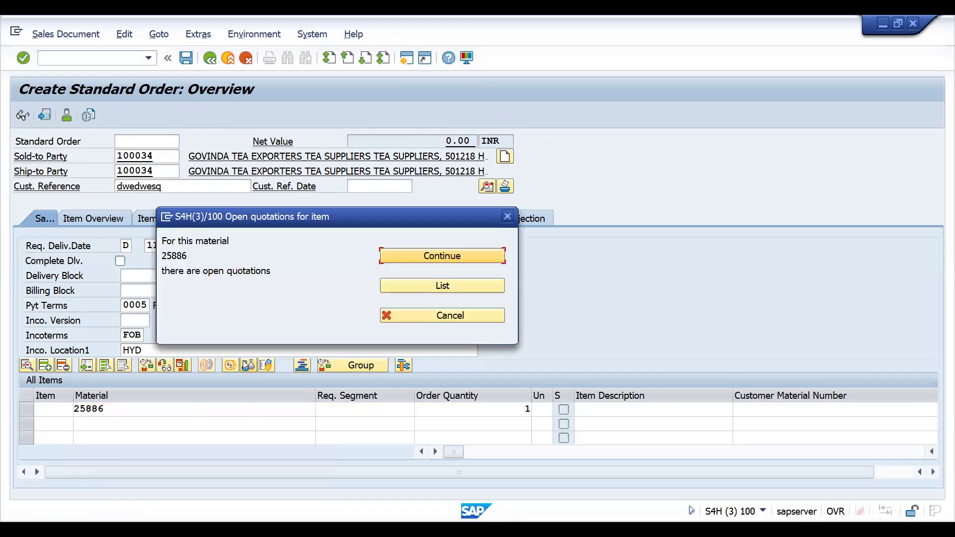
key("Return")
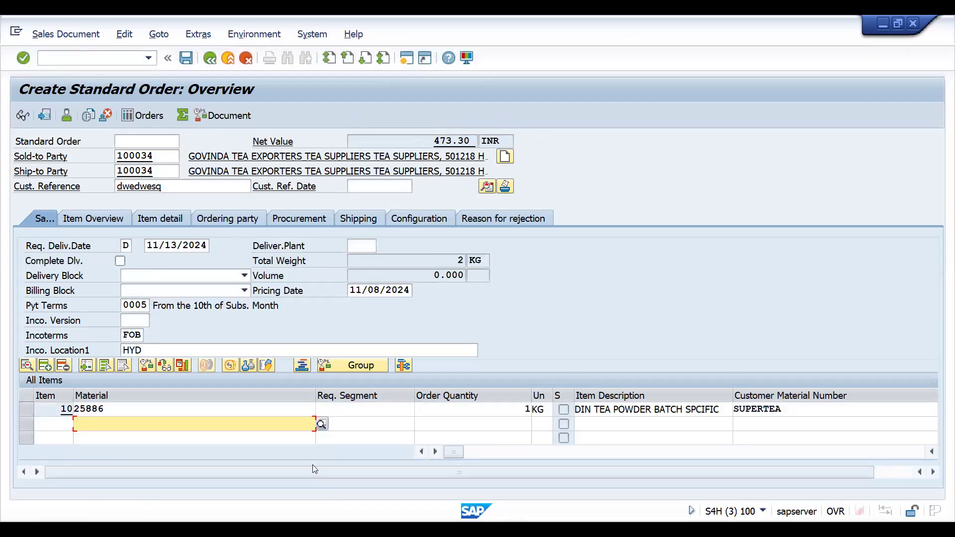
Check the order's pricing date and item 10's exchange rate and pricing date, and return to the order overview
left_click(361, 292)
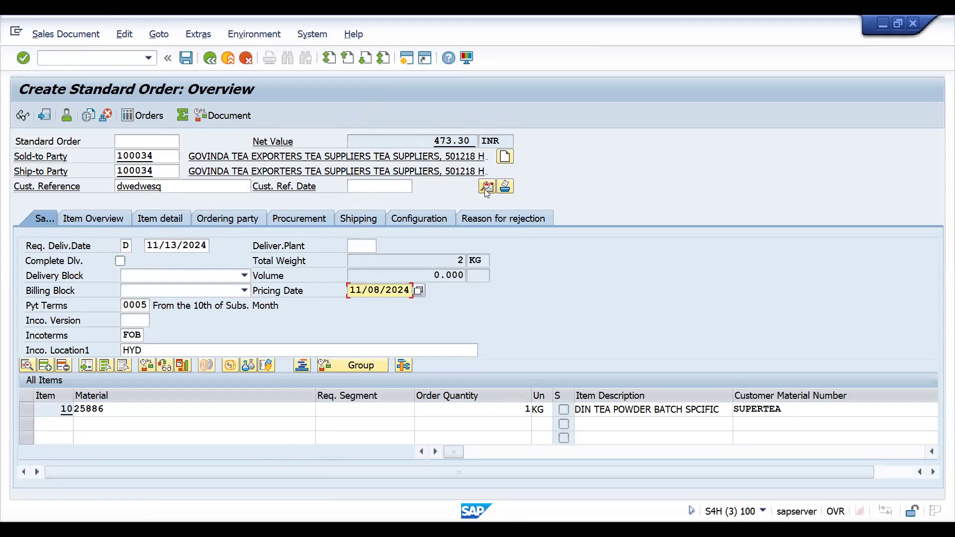
double_click(367, 408)
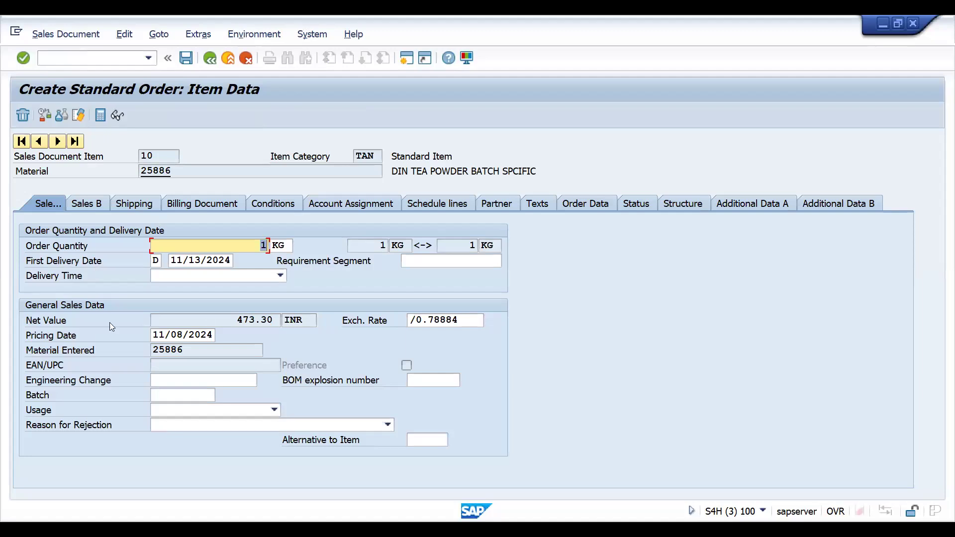
left_click(189, 335)
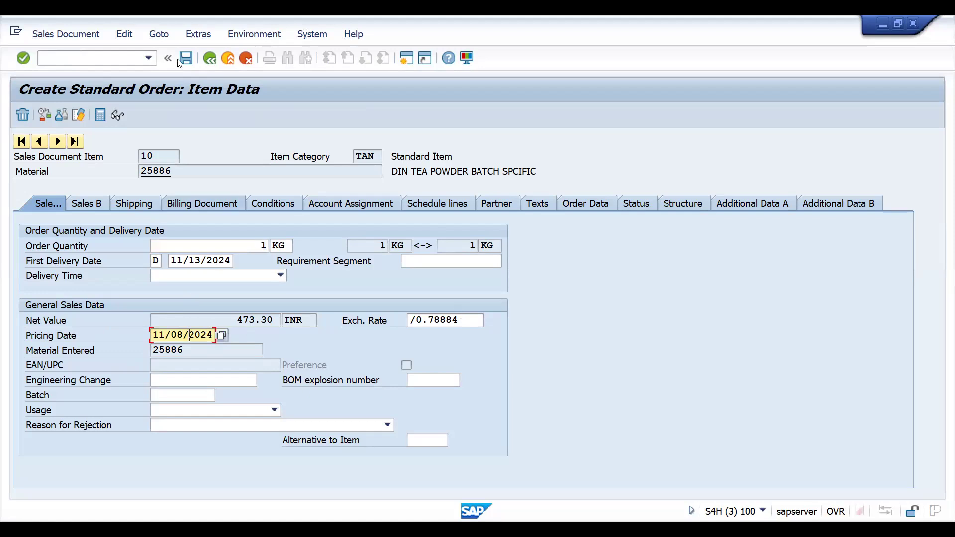
left_click(211, 58)
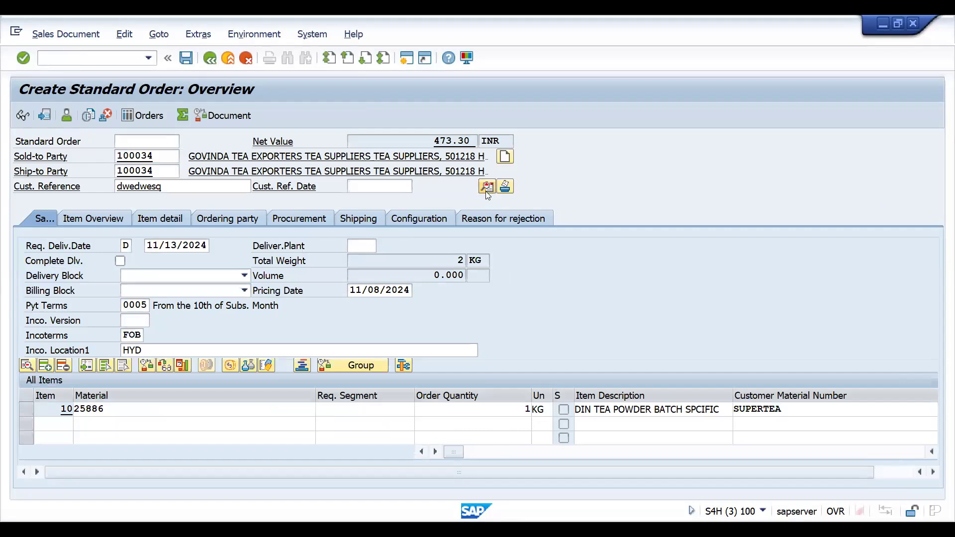
Open the order's header data and check the document currency's exchange rate and the pricing date
left_click(486, 189)
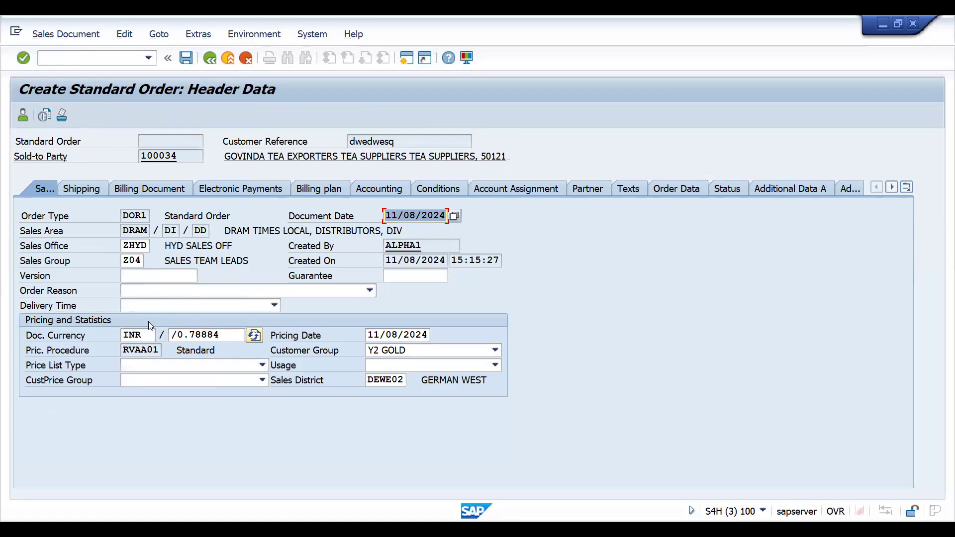
left_click(224, 337)
left_click(386, 335)
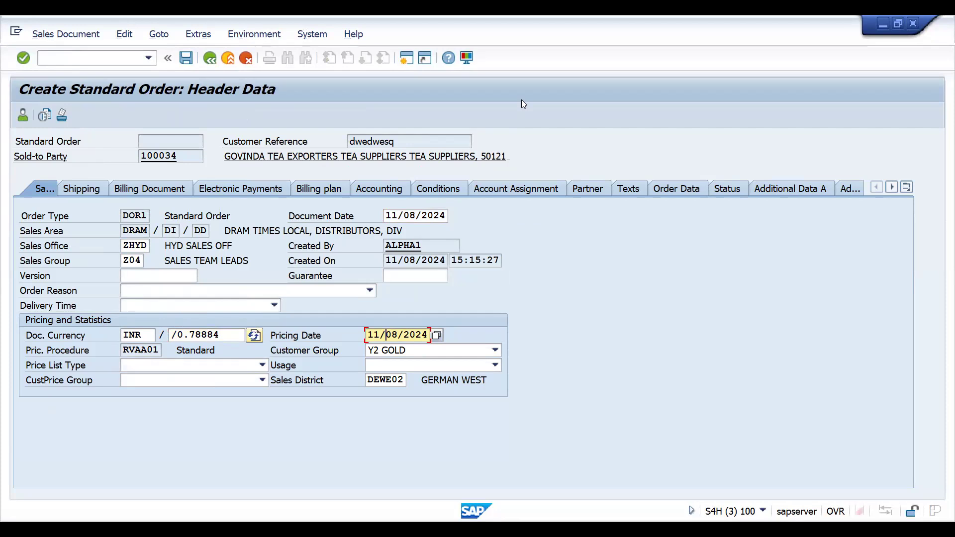
Compare the valid-from dates of the INR to EUR rates for 11/08/2024, 11/11/2024 and 11/25/2024
key("alt+Tab")
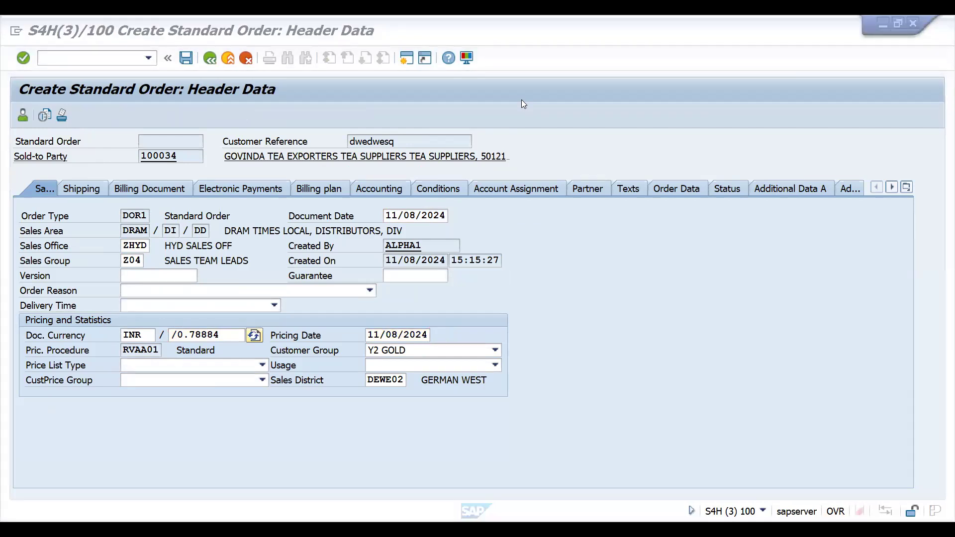
key("alt+Tab")
left_click(162, 170)
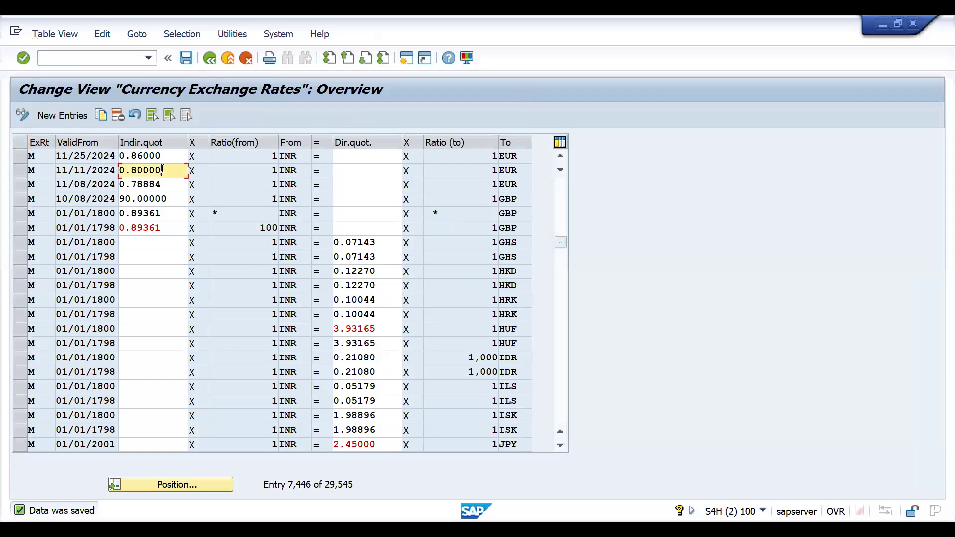
left_click(71, 169)
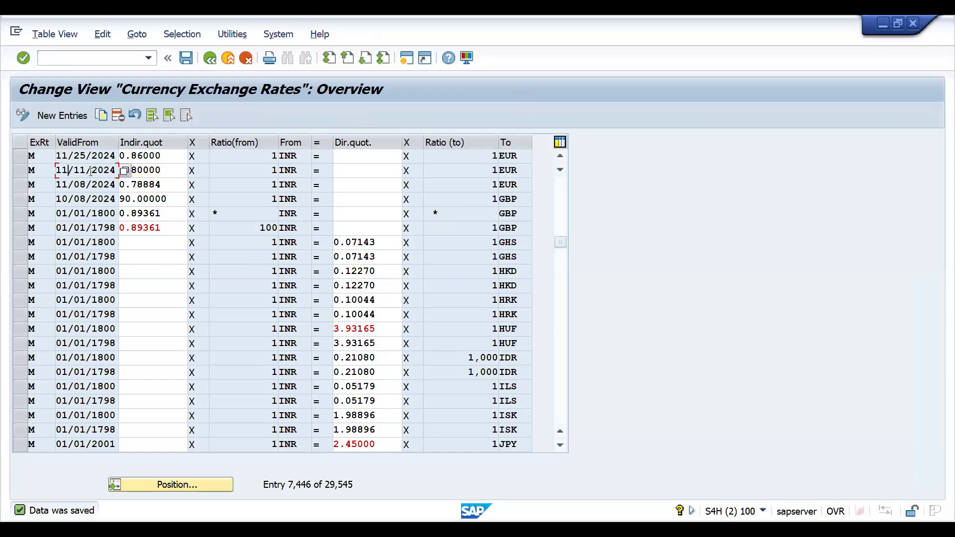
left_click(81, 155)
left_click(80, 171)
left_click(81, 182)
left_click(80, 171)
left_click(81, 156)
left_click(83, 170)
left_click(82, 158)
left_click(81, 171)
Set the order header's pricing date to 11/11/2024 and have the exchange rate re-determined
key("alt+Tab")
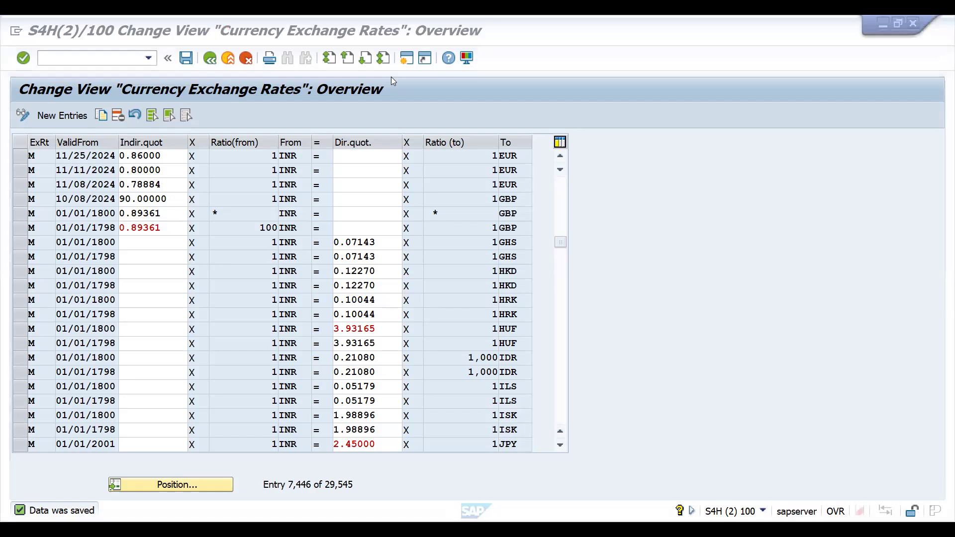
key("alt+Tab")
left_click(437, 335)
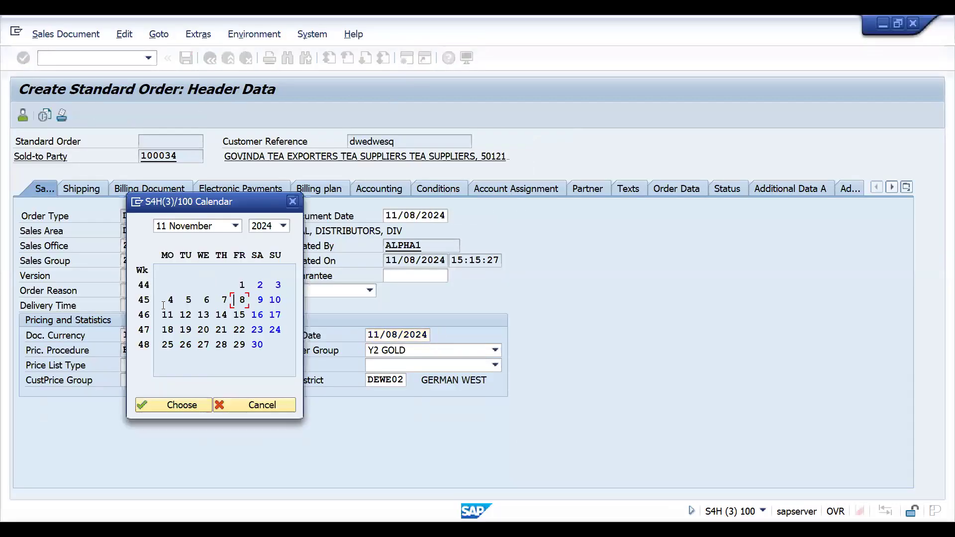
double_click(167, 315)
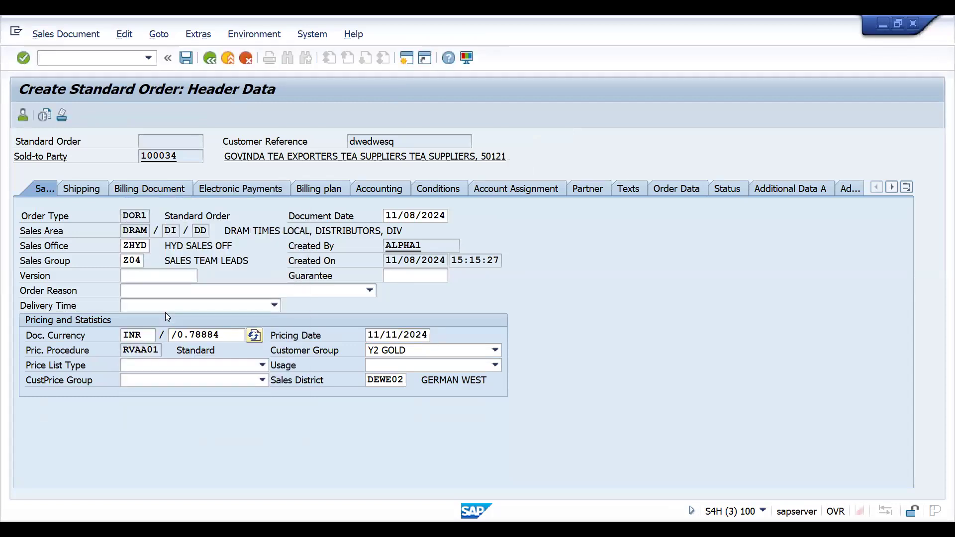
key("Return")
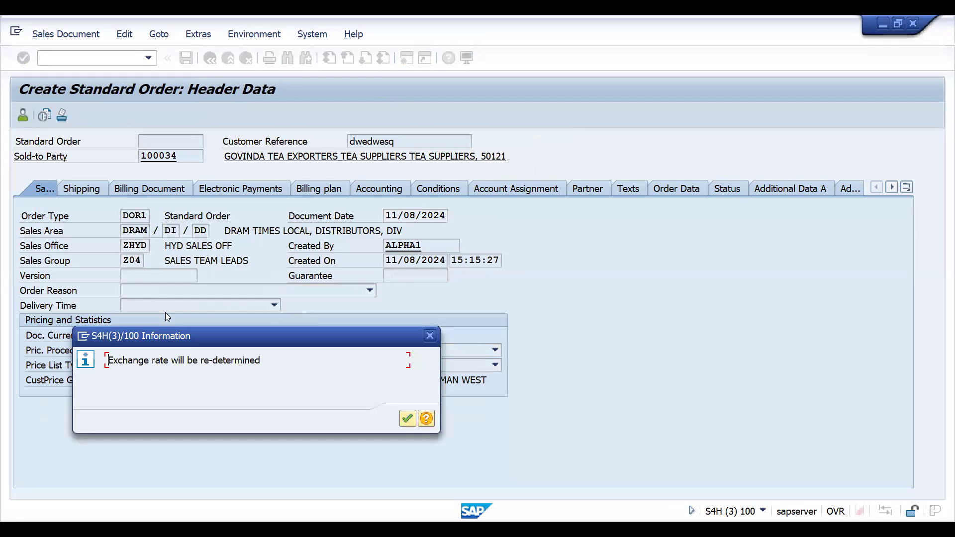
key("Return")
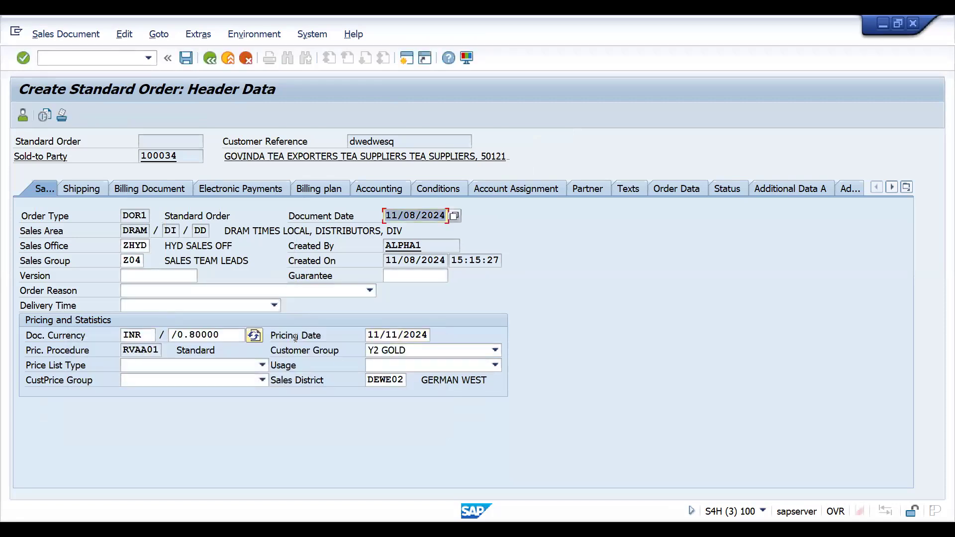
Set the order header's pricing date to 11/16/2024 and check the exchange rate
left_click(416, 335)
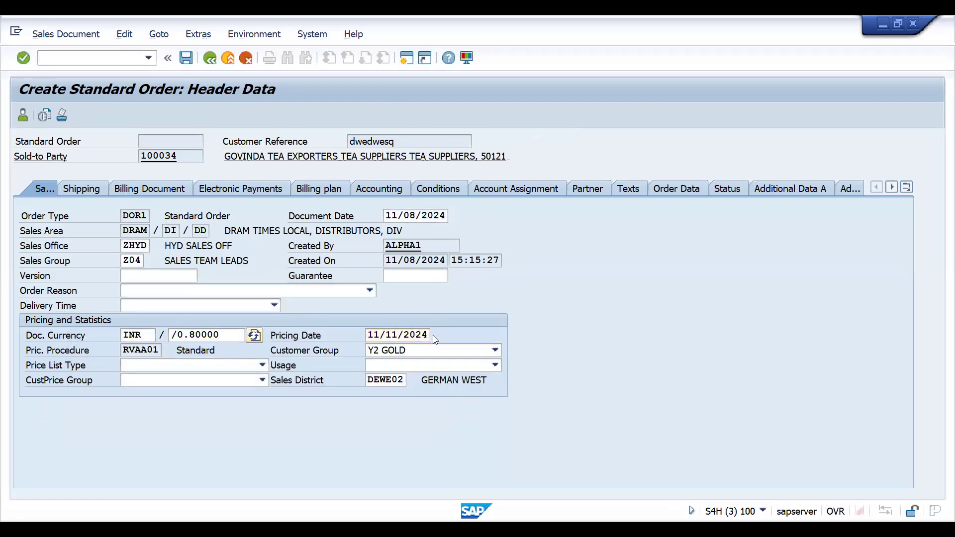
left_click(435, 335)
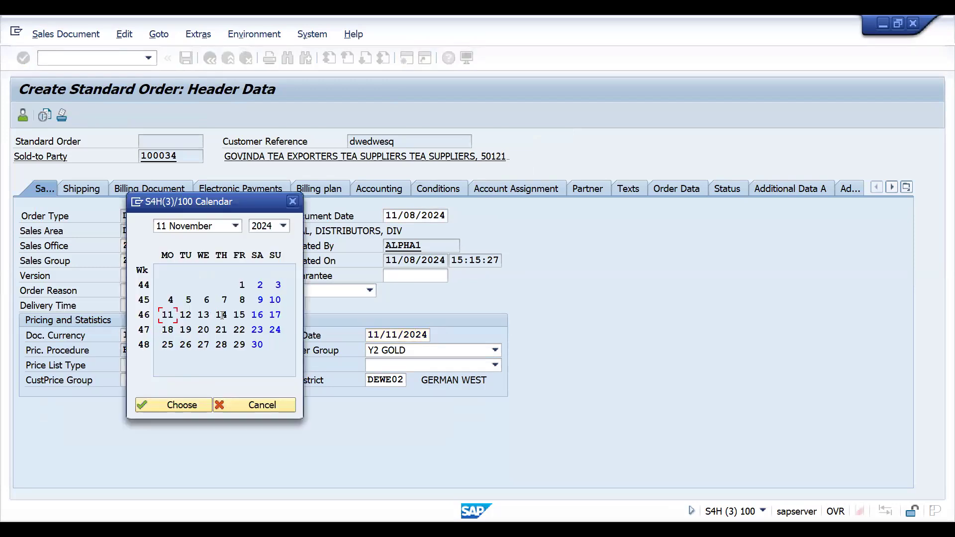
left_click(258, 315)
double_click(258, 315)
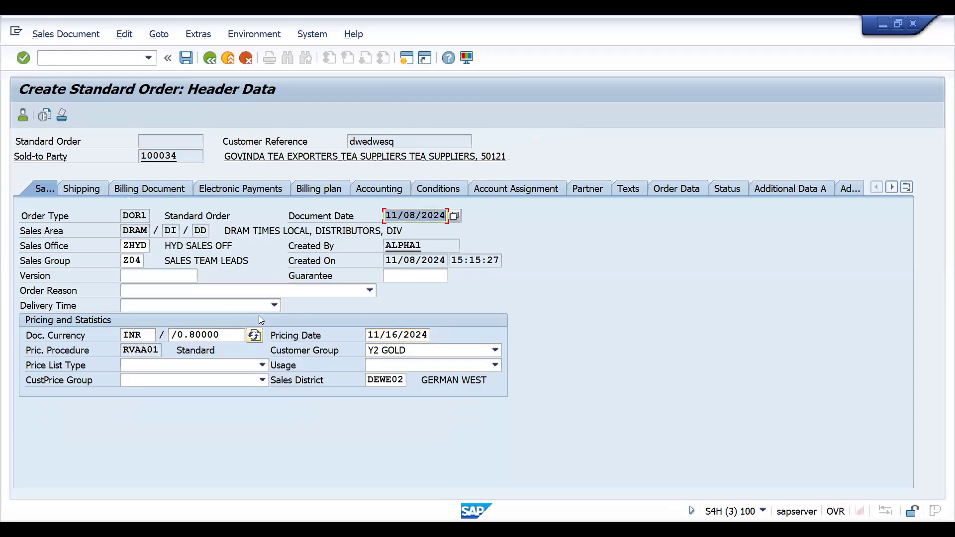
left_click(417, 334)
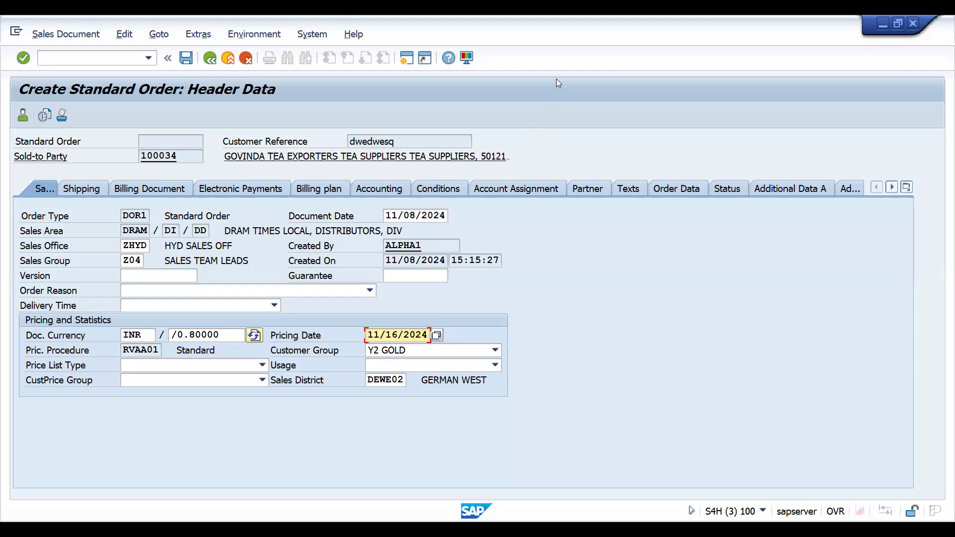
Check the indirect quotation of the INR to EUR rate valid from 11/25/2024 in the exchange rate table
key("alt+Tab")
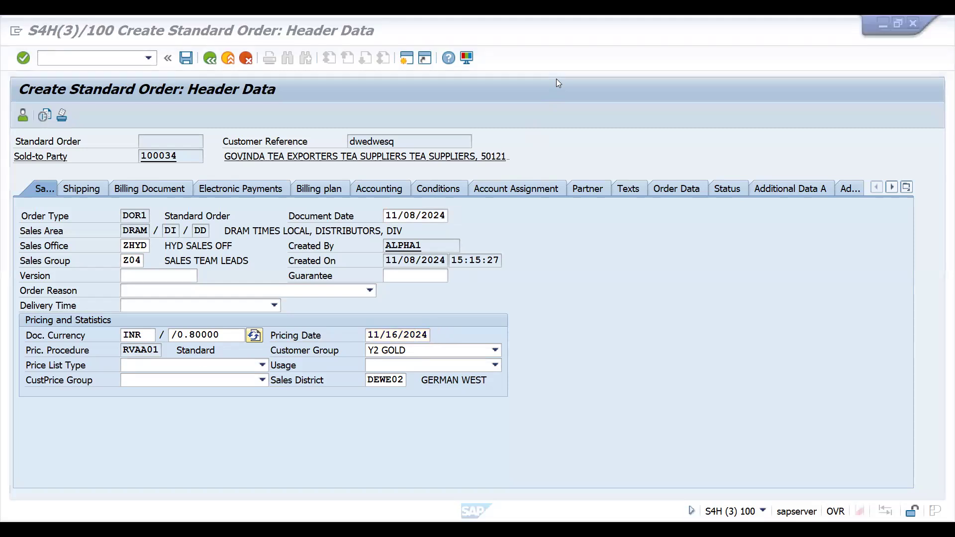
key("alt+Tab")
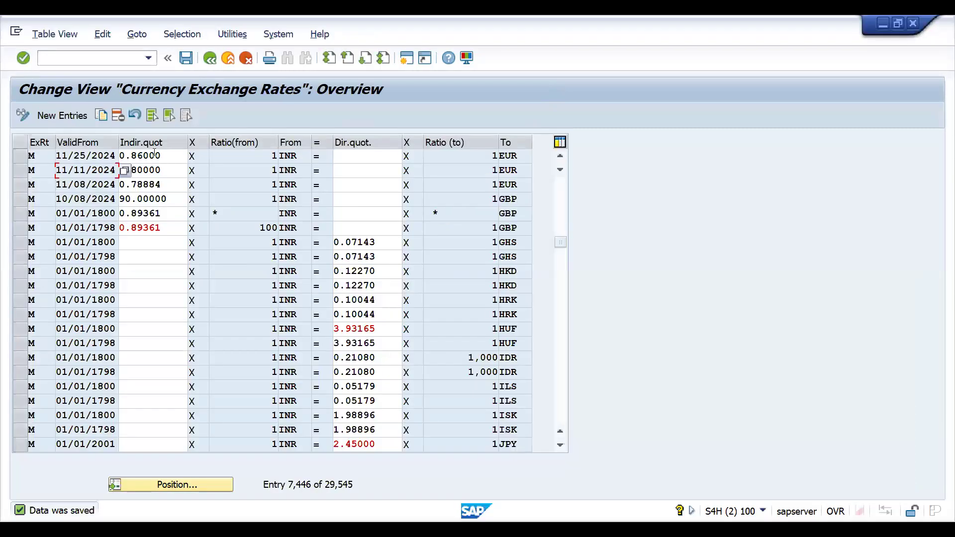
left_click(154, 156)
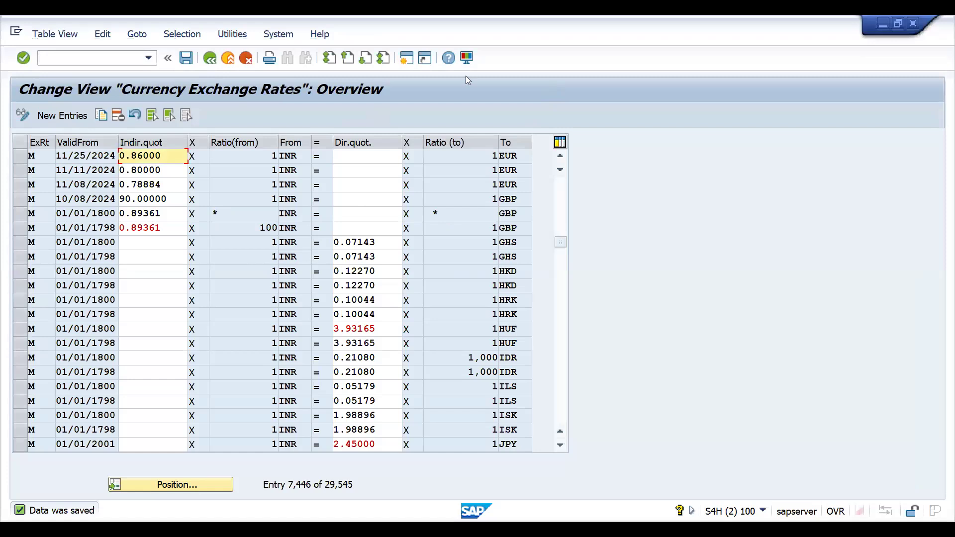
Return to the sales order header, set the pricing date to 11/25/2024 and have the exchange rate re-determined
key("alt+Tab")
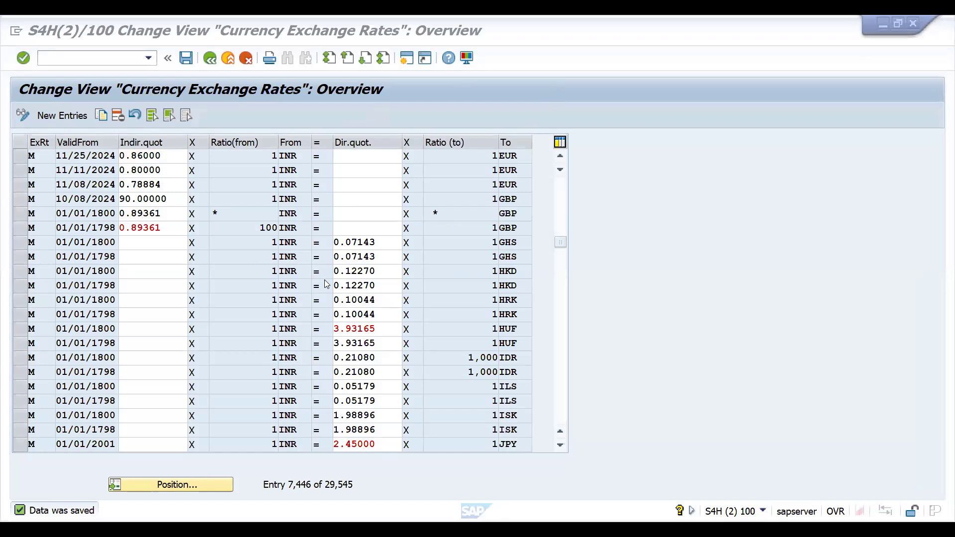
key("alt+Tab")
left_click(437, 335)
key("F4")
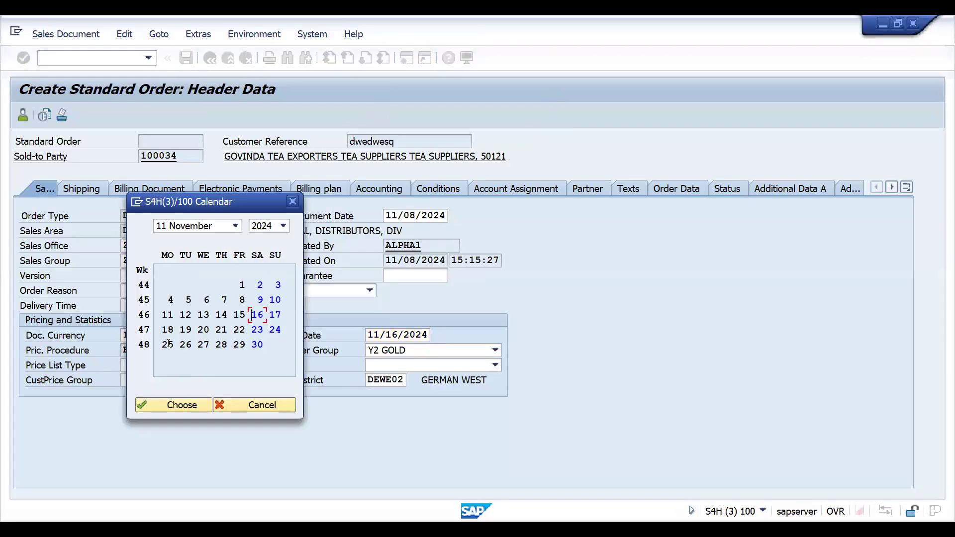
double_click(167, 344)
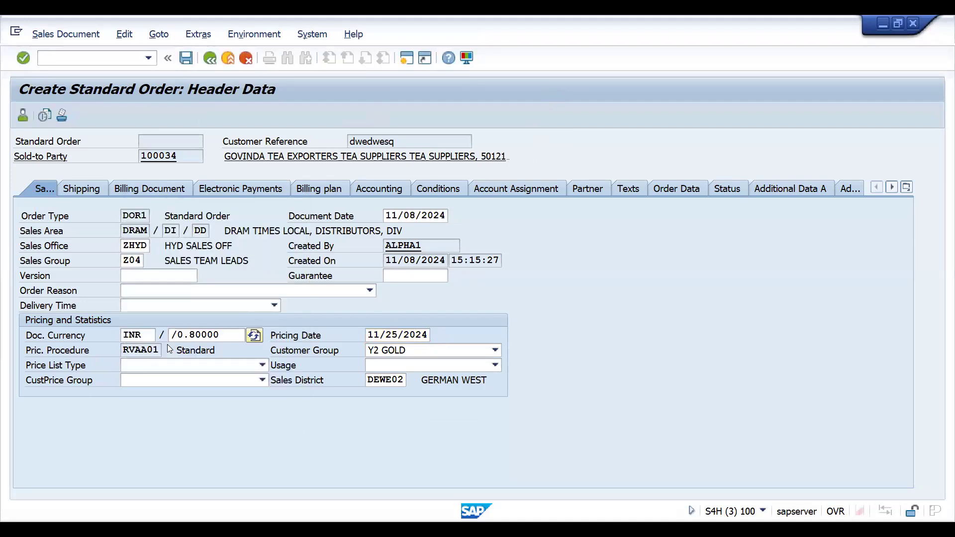
key("Return")
key("Return")
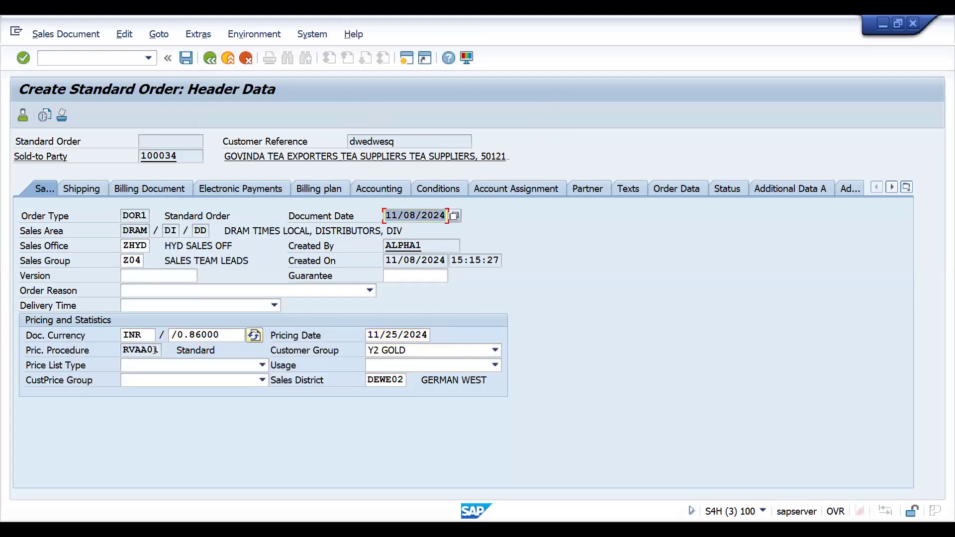
Open the calendar of the order header's pricing date
left_click(435, 335)
left_click(436, 334)
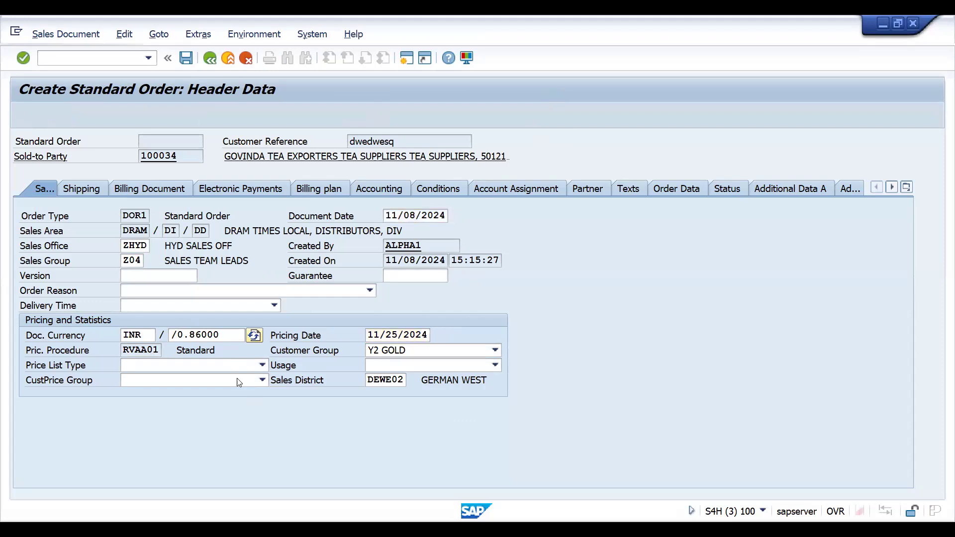
Redetermine the order's exchange rate for pricing date 11/23/2024, and try 11/01/2024 as the pricing date
double_click(255, 330)
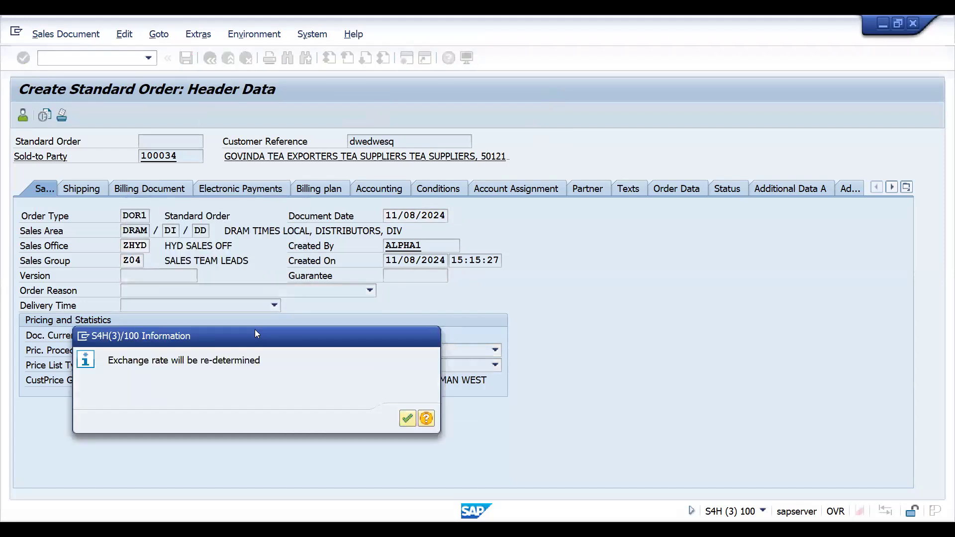
key("Return")
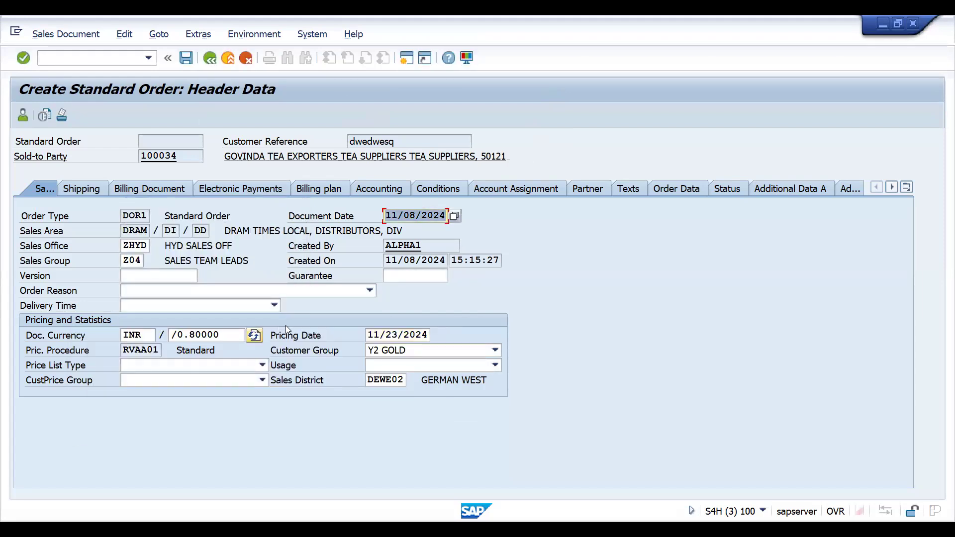
left_click(420, 331)
left_click(437, 336)
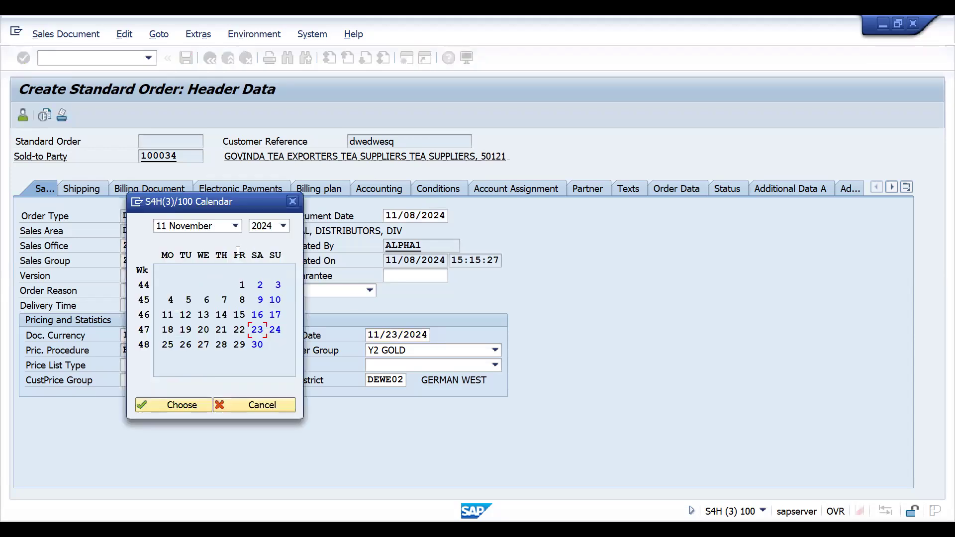
left_click(241, 283)
key("Return")
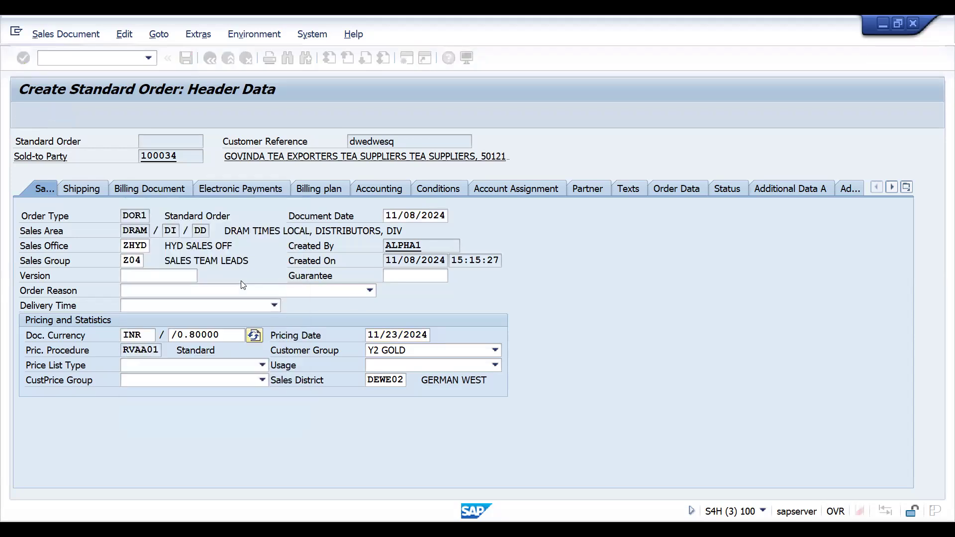
key("Return")
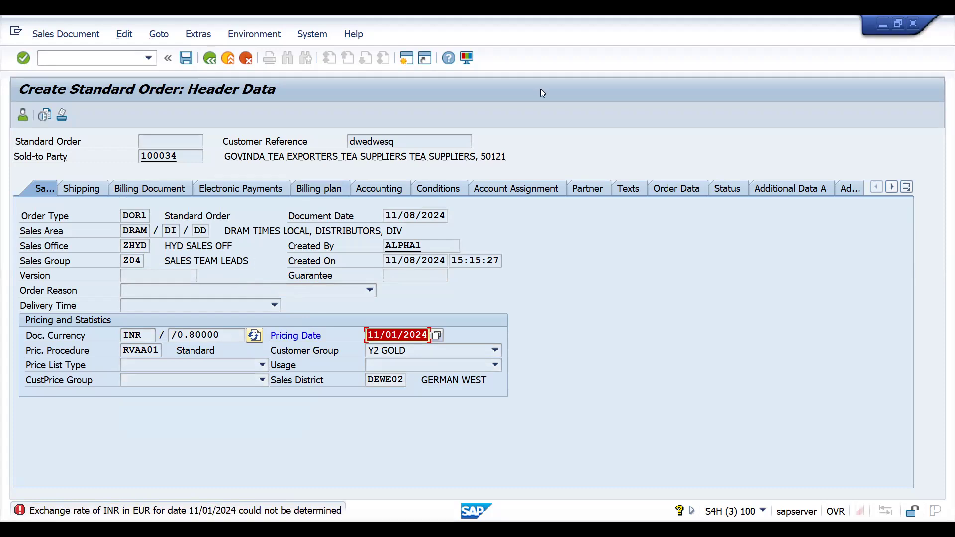
Switch to the currency exchange rates session, check the valid-from dates of the INR to EUR rates, and return to the order
key("alt+Tab")
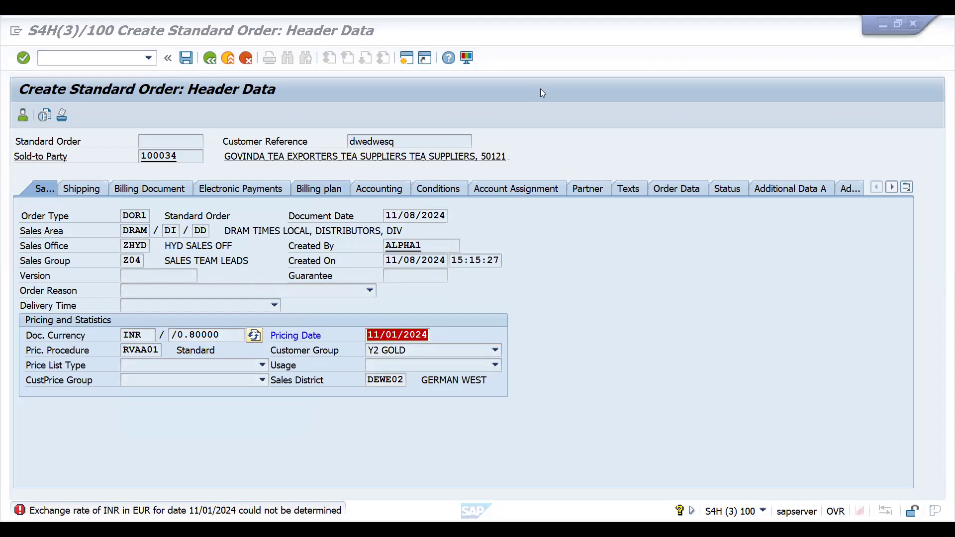
key("alt+Tab")
left_click(76, 184)
left_click(76, 171)
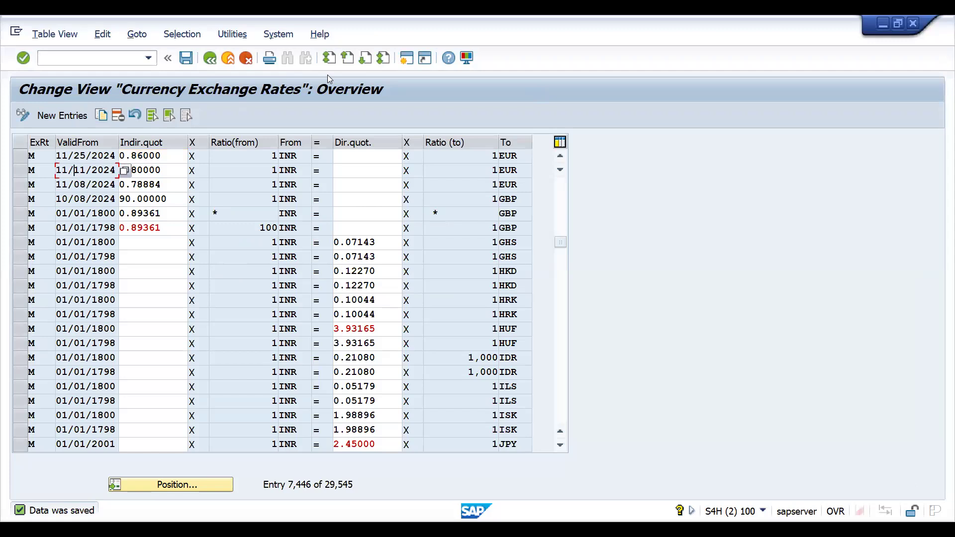
key("alt+Tab")
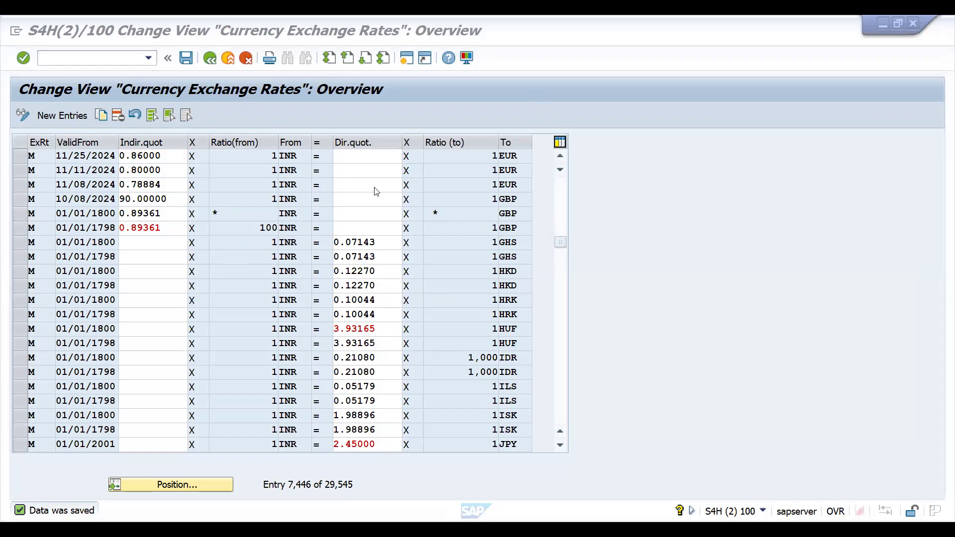
key("alt+Tab")
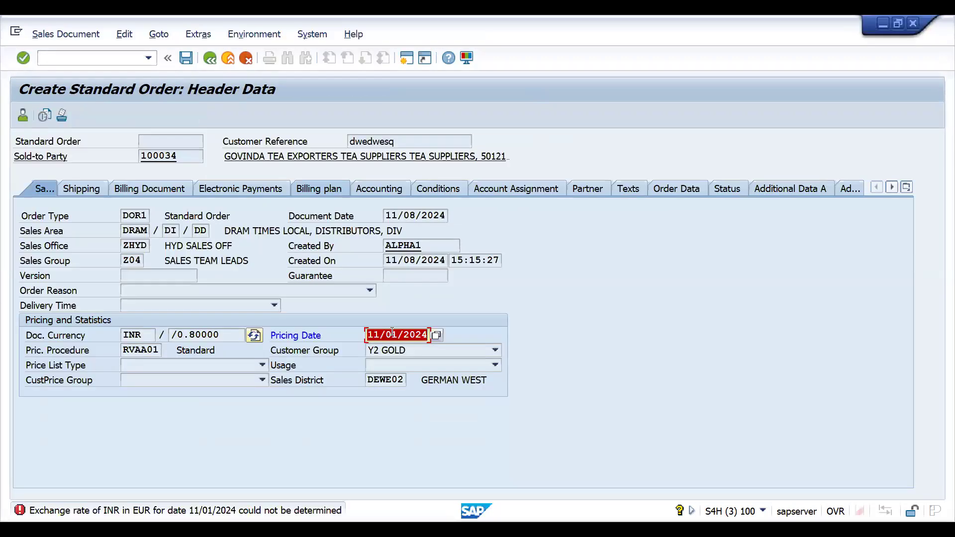
Set the order's pricing date to 11/08/2024 and accept the redetermination of the exchange rate
left_click(392, 334)
key("Delete")
type("8")
key("Return")
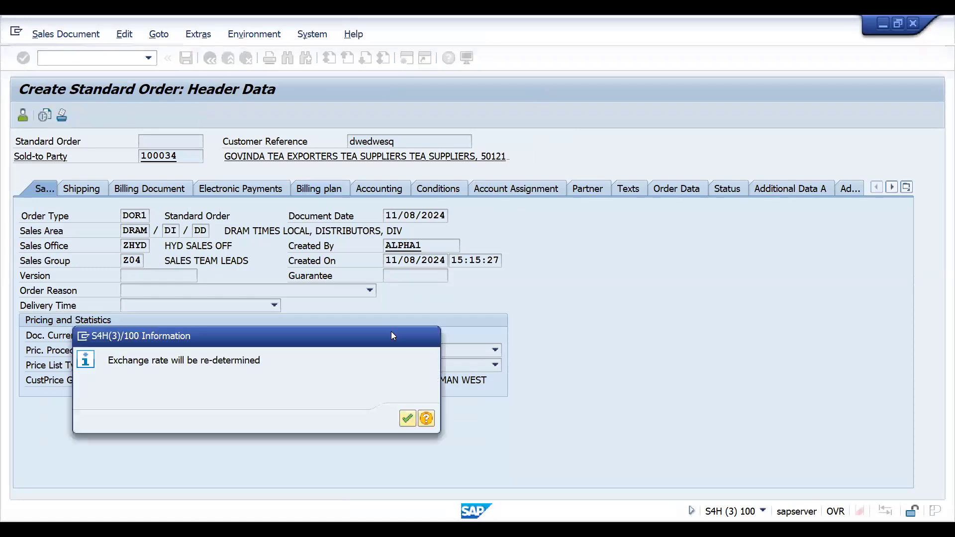
key("Return")
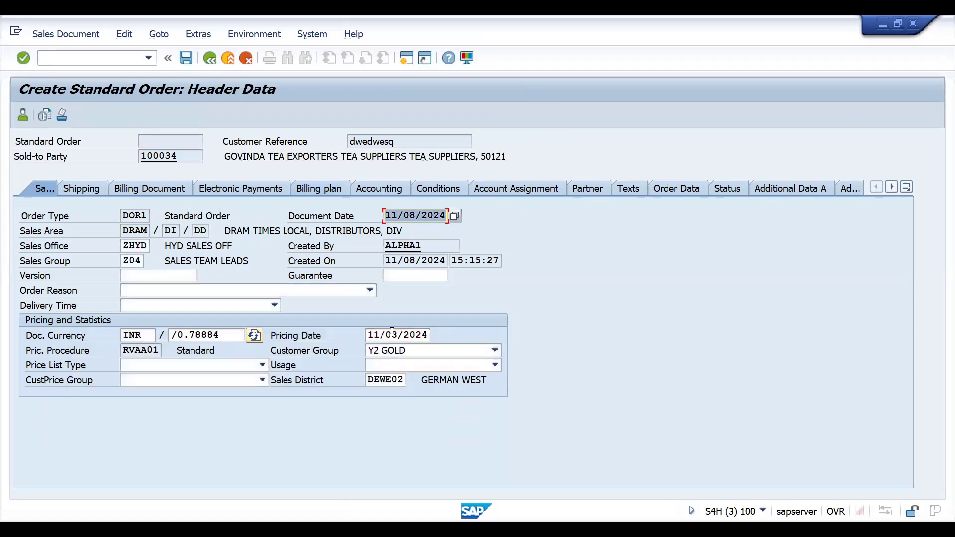
Return to the order overview and inspect the details of item 10
left_click(420, 188)
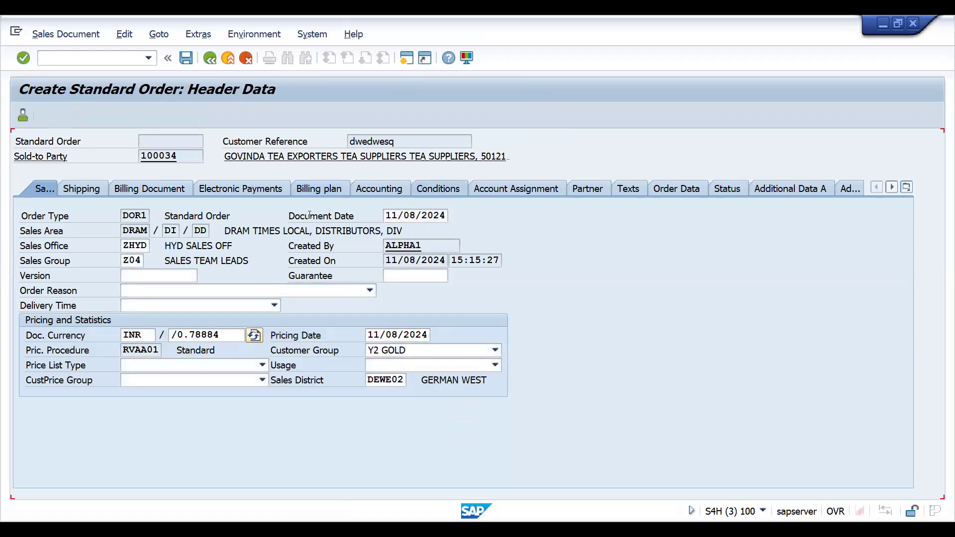
left_click(210, 58)
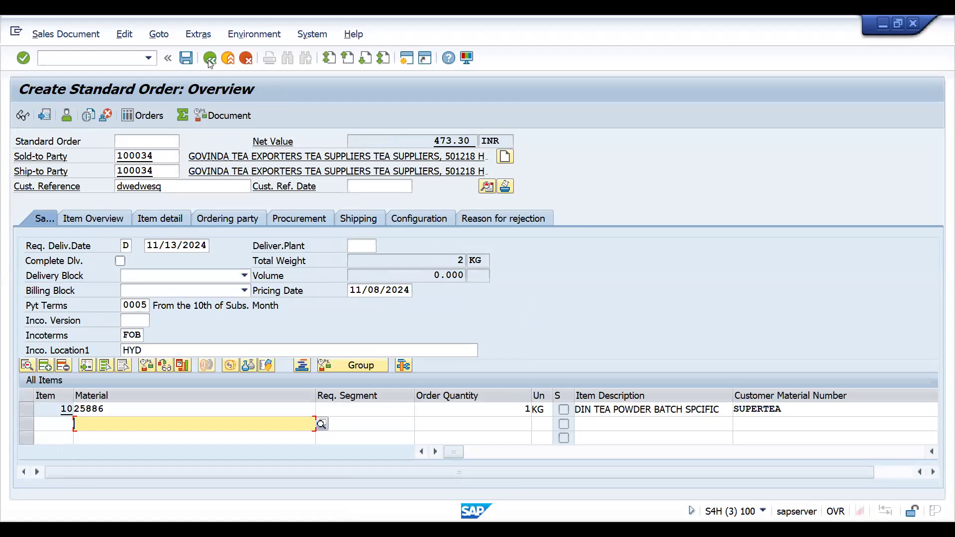
double_click(486, 408)
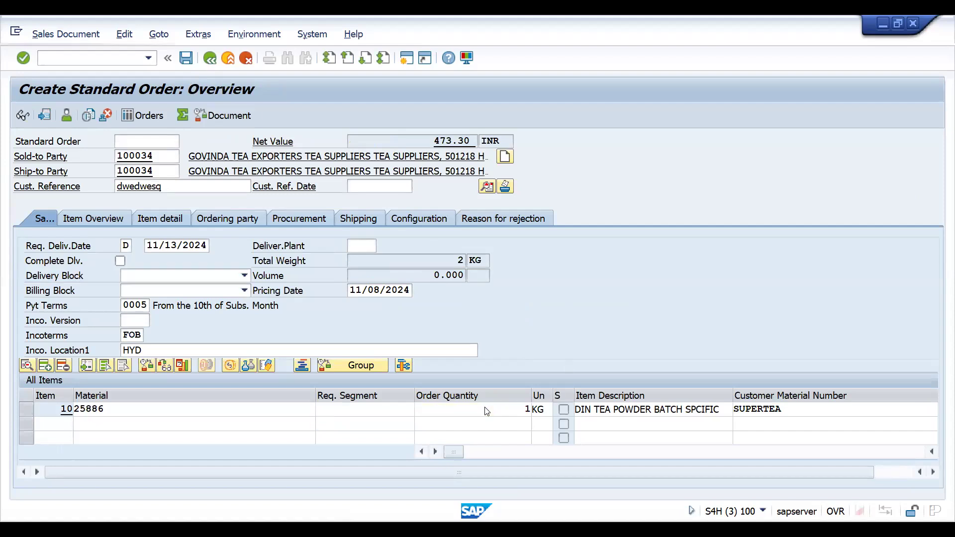
left_click(212, 62)
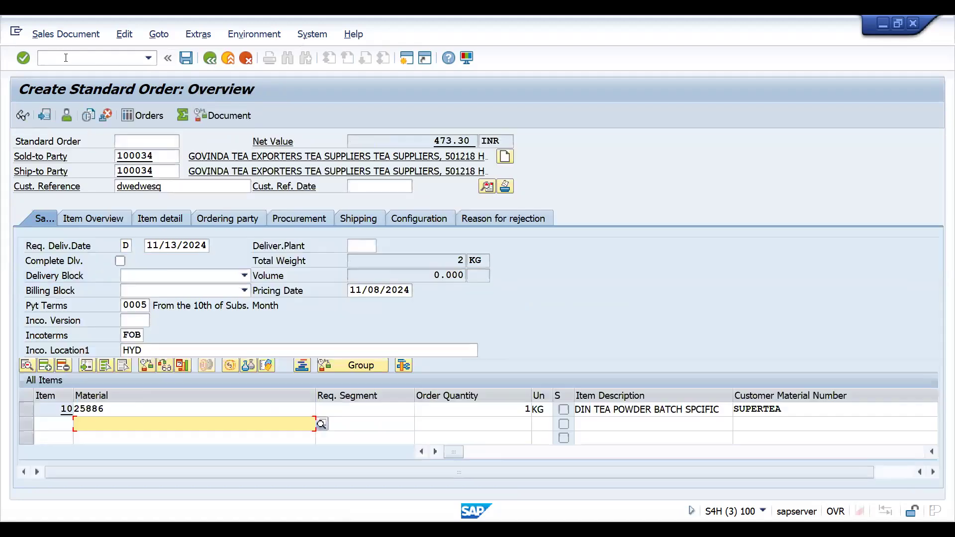
Leave the unsaved order for transaction VL01N and enter zds1 as the shipping point
left_click(66, 58)
type("/NVL01N")
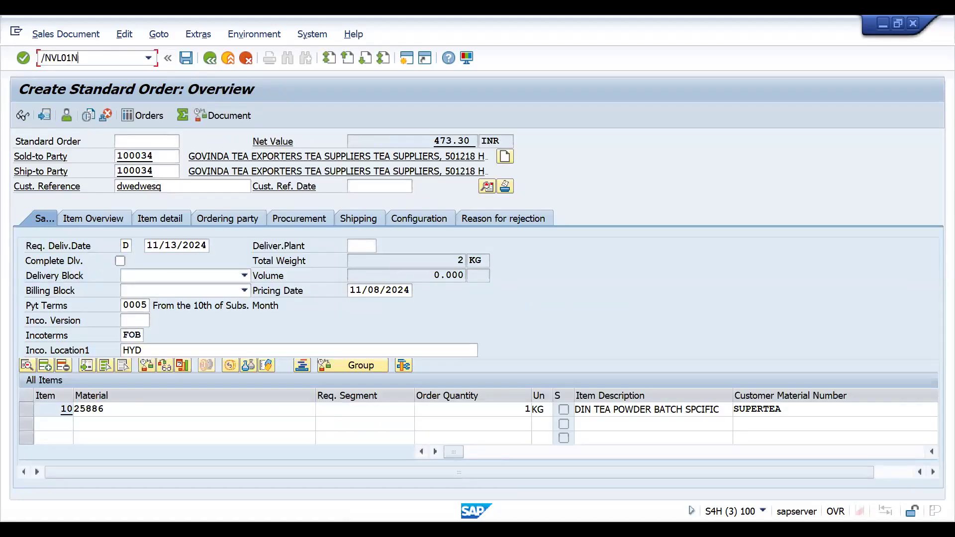
key("Return")
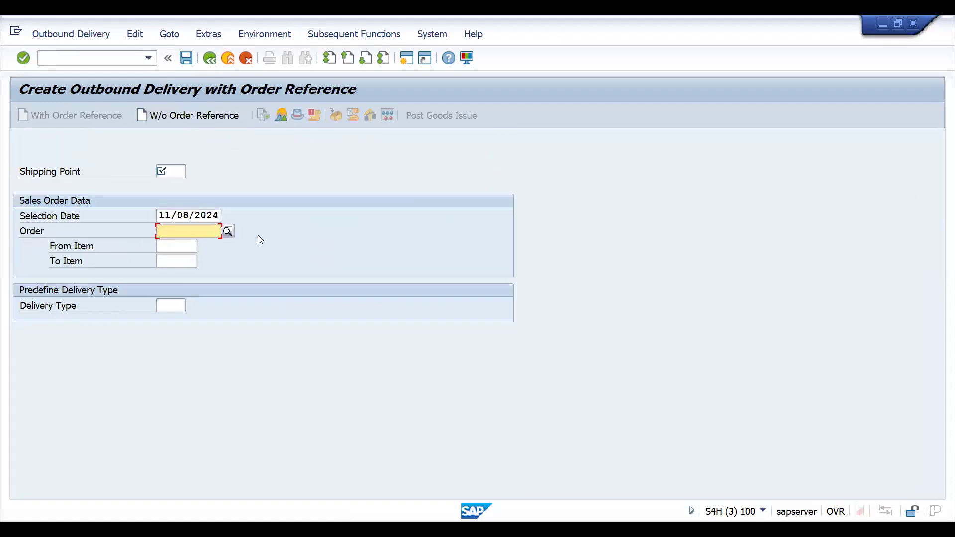
left_click(175, 171)
type("zds1")
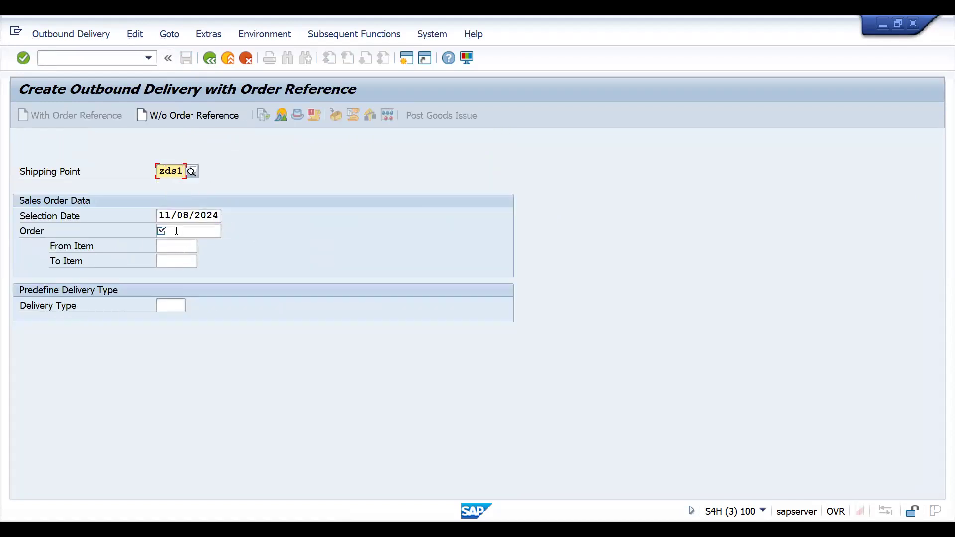
Start a DOR1 standard order with transaction VA01, reusing the previous sold-to party and customer reference dwedwesq
left_click(77, 58)
type("/NV")
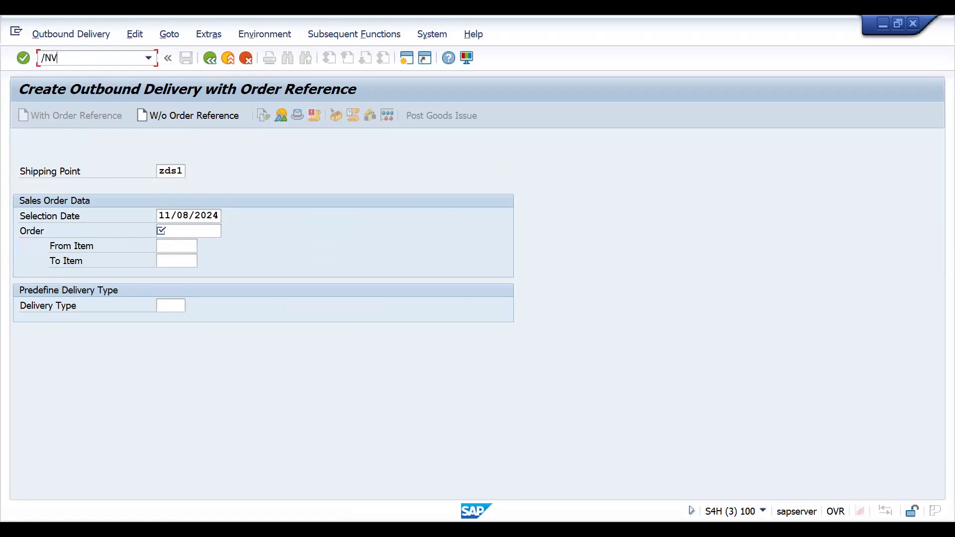
type("A01")
key("Return")
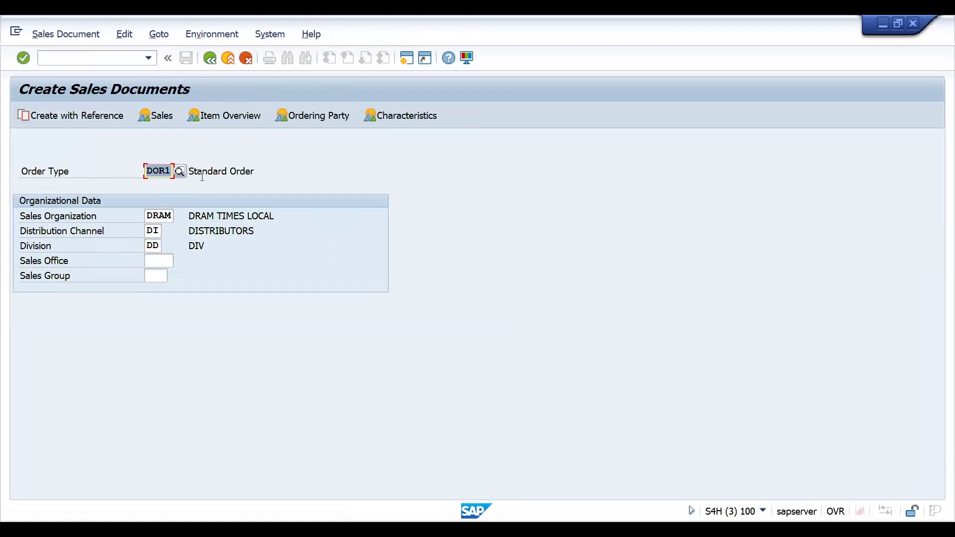
key("Return")
key("Down")
key("Return")
key("Return")
key("Down")
key("Return")
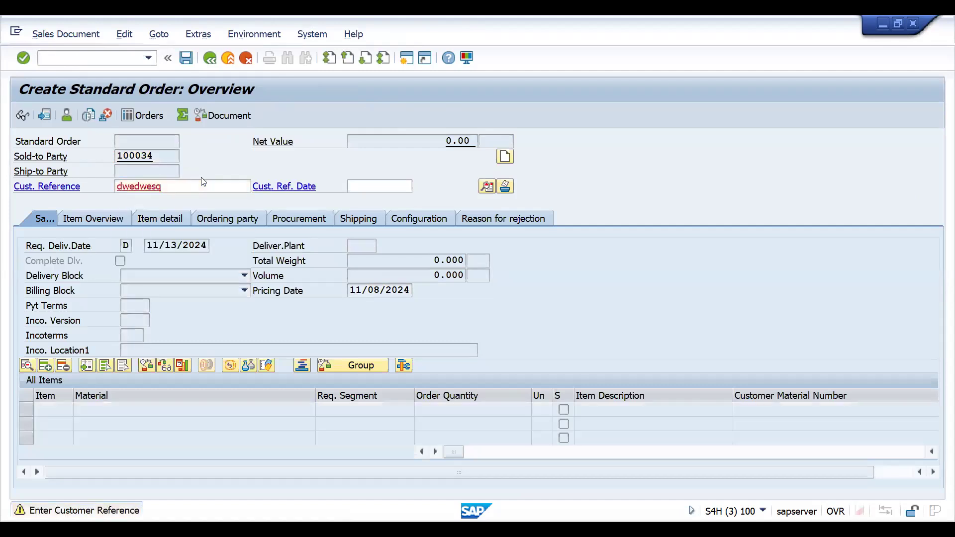
key("Return")
Add material 25886 with quantity 1, continuing past the open quotations, and save the order after checking its item data
key("Down")
key("Return")
key("Tab")
type("1")
key("Return")
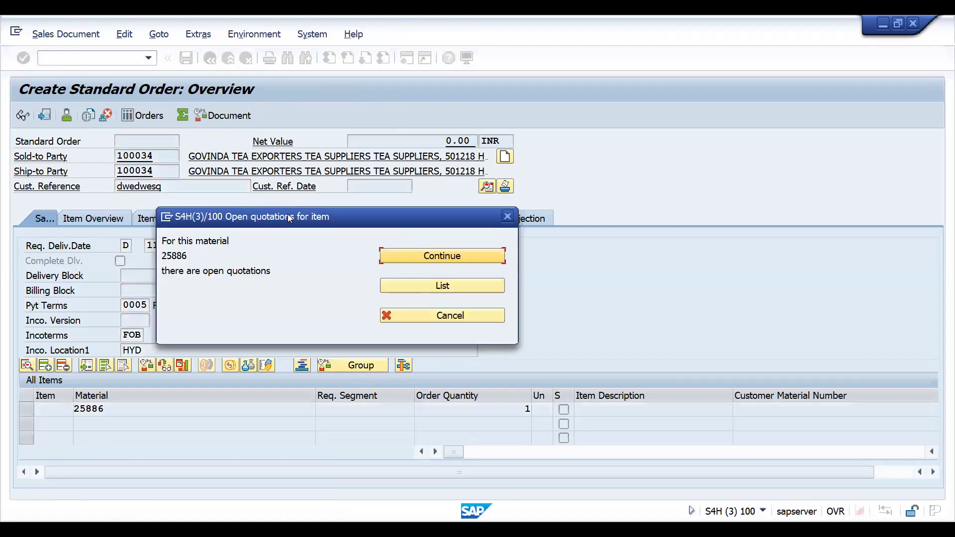
key("Return")
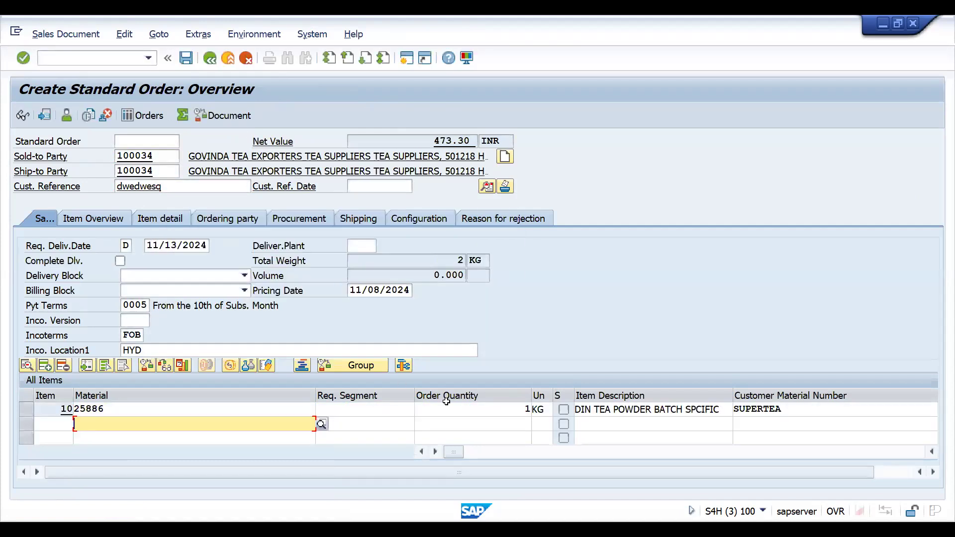
double_click(446, 408)
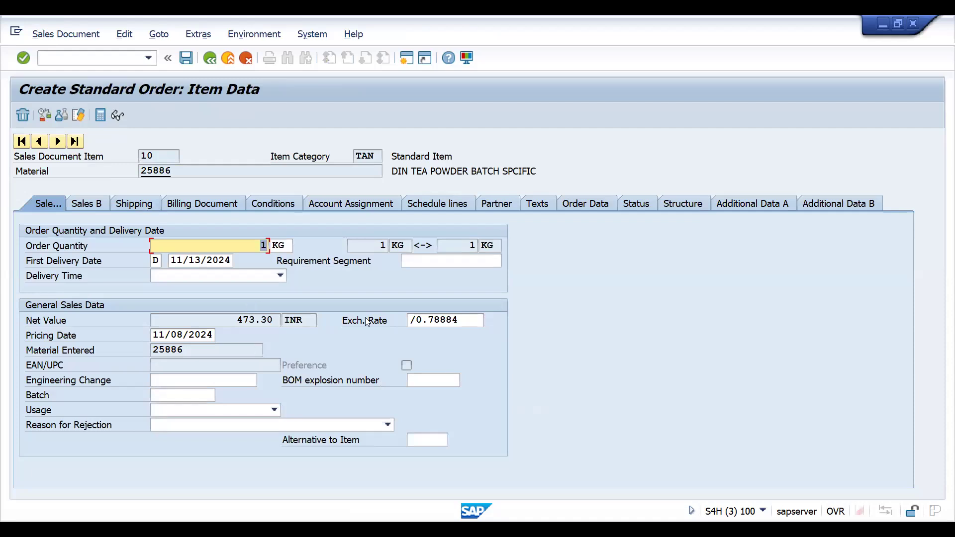
left_click(186, 57)
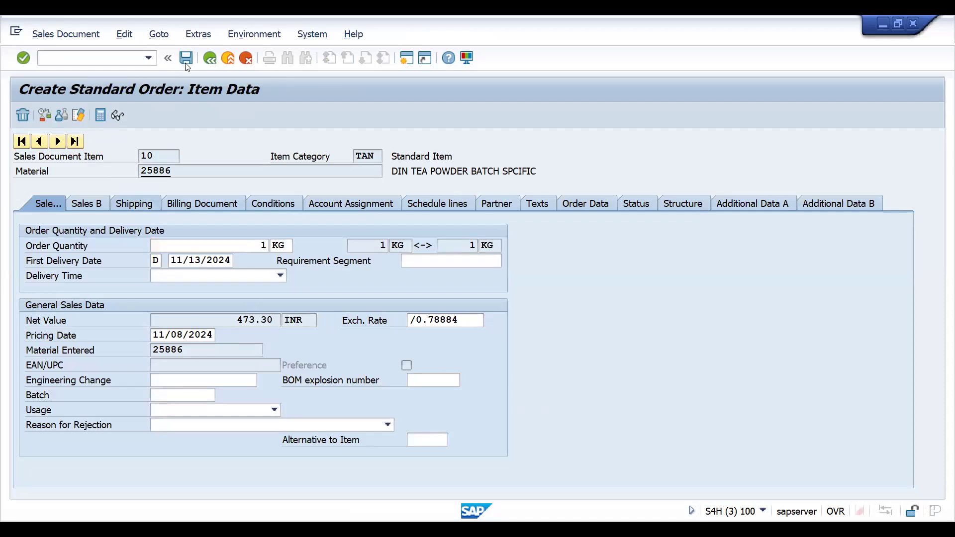
Try to create an outbound delivery for the saved order in transaction VL01N with shipping point ZDS1
type("/NVL01N")
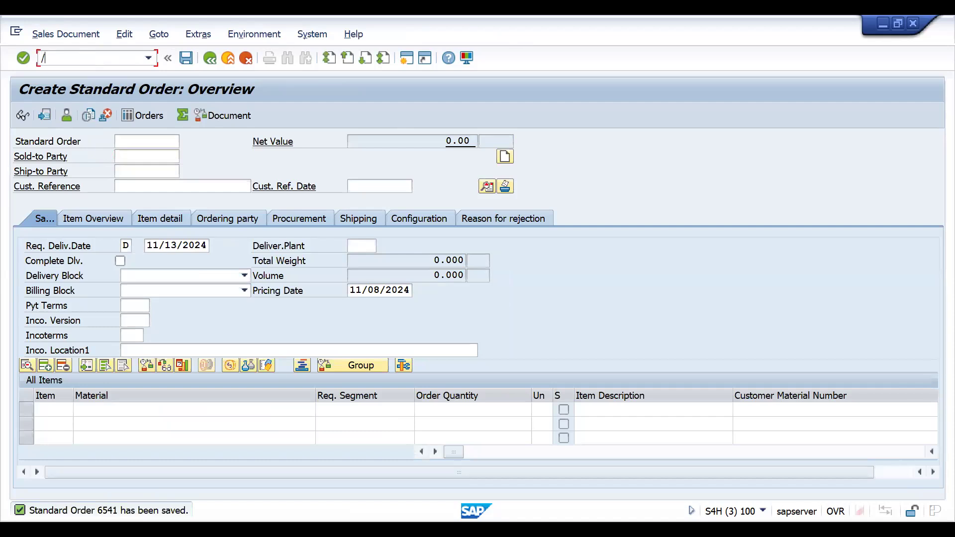
key("Return")
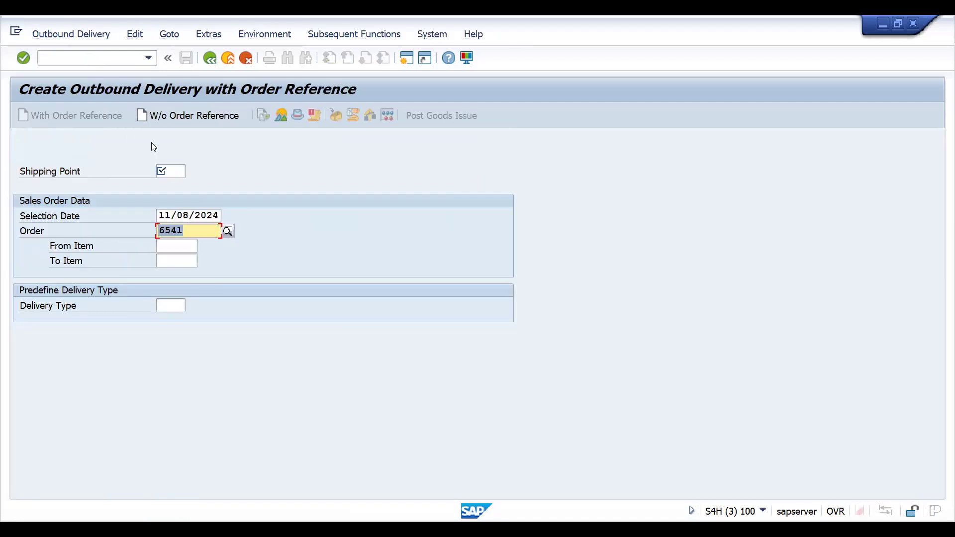
left_click(164, 174)
type("zds1")
key("Return")
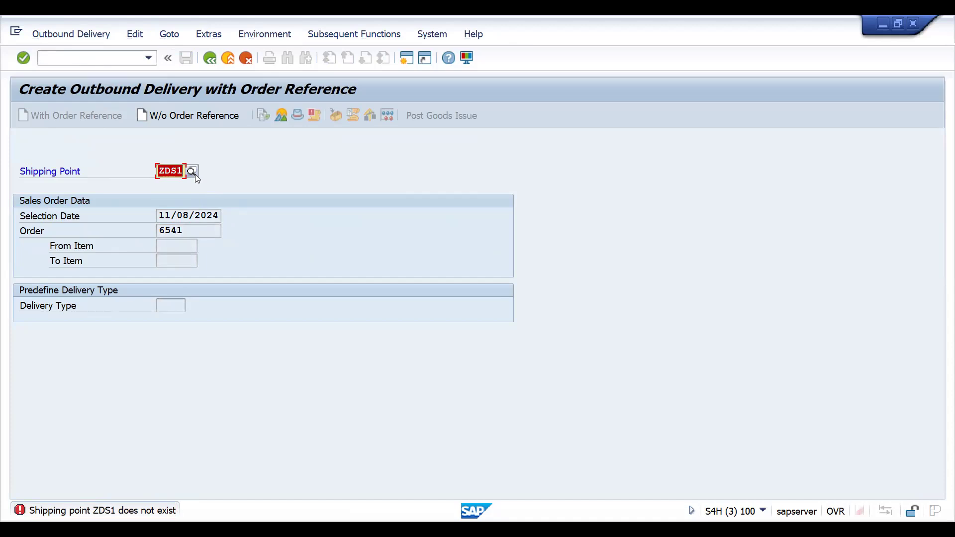
Browse the list of available shipping points for the outbound delivery and close it without choosing one
left_click(75, 59)
left_click(170, 172)
left_click(191, 171)
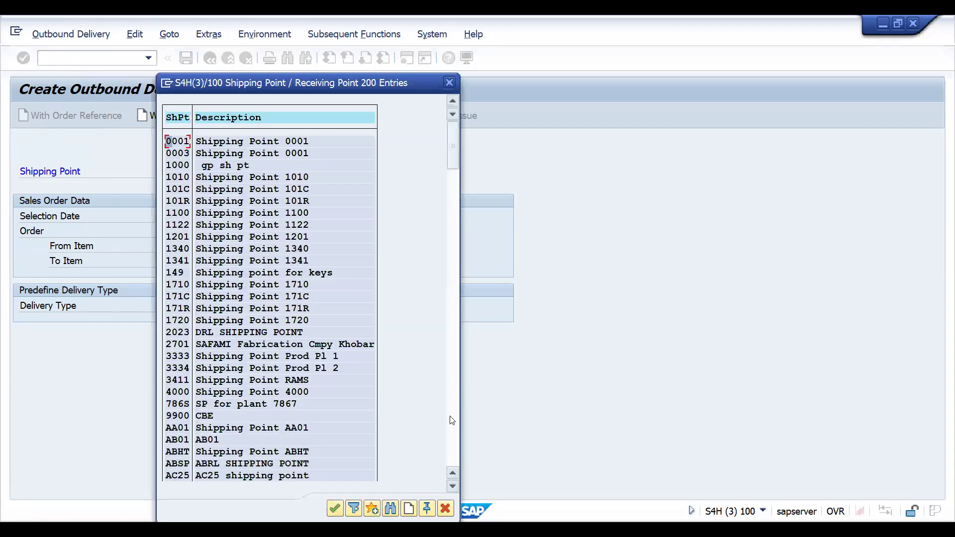
left_click(452, 420)
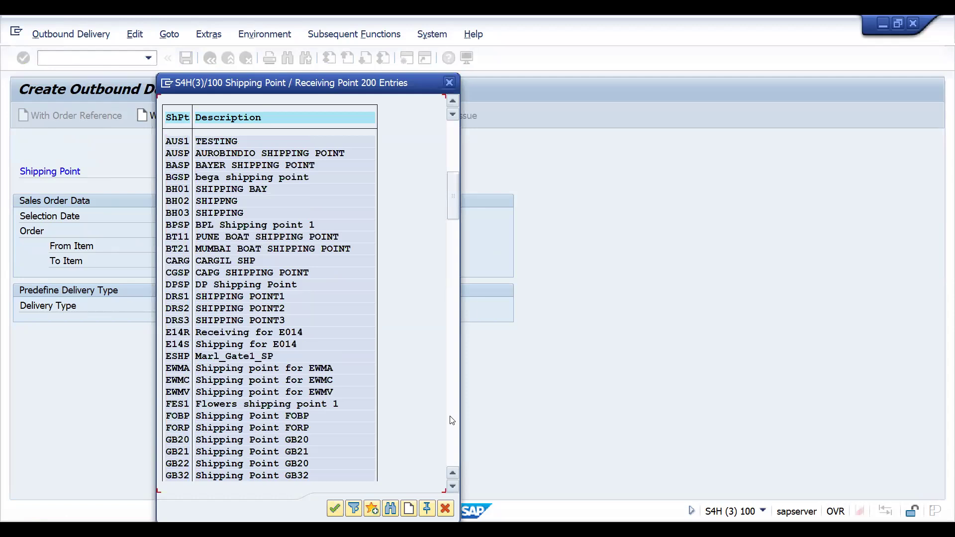
left_click(452, 420)
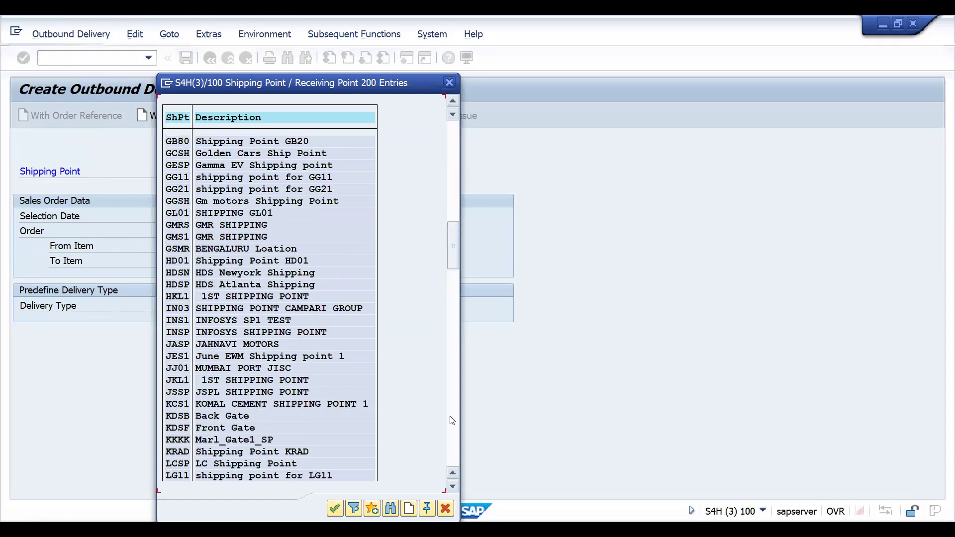
left_click(451, 420)
key("Escape")
Open the saved order in transaction VA02 and look up the shipping point in item 10's shipping data
left_click(78, 60)
type("/NVA02")
key("Return")
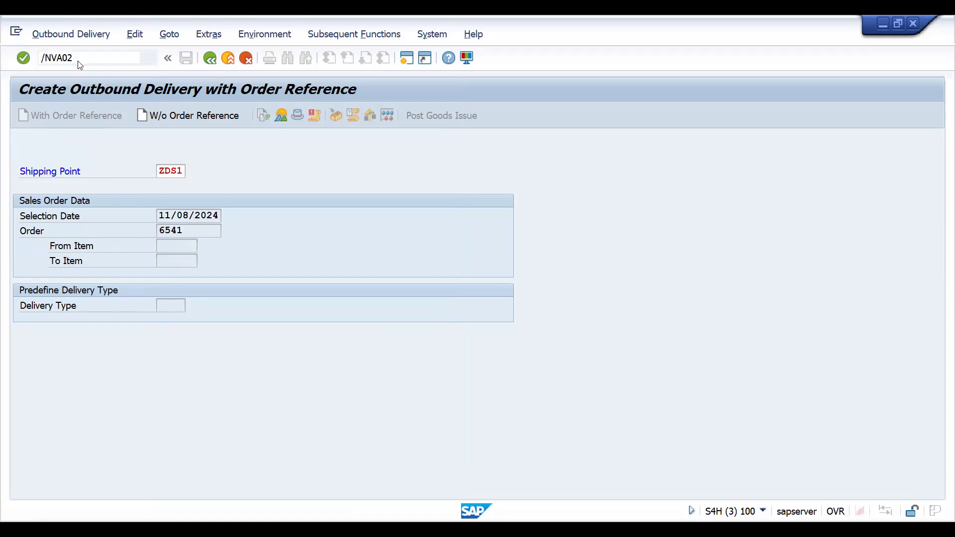
key("Return")
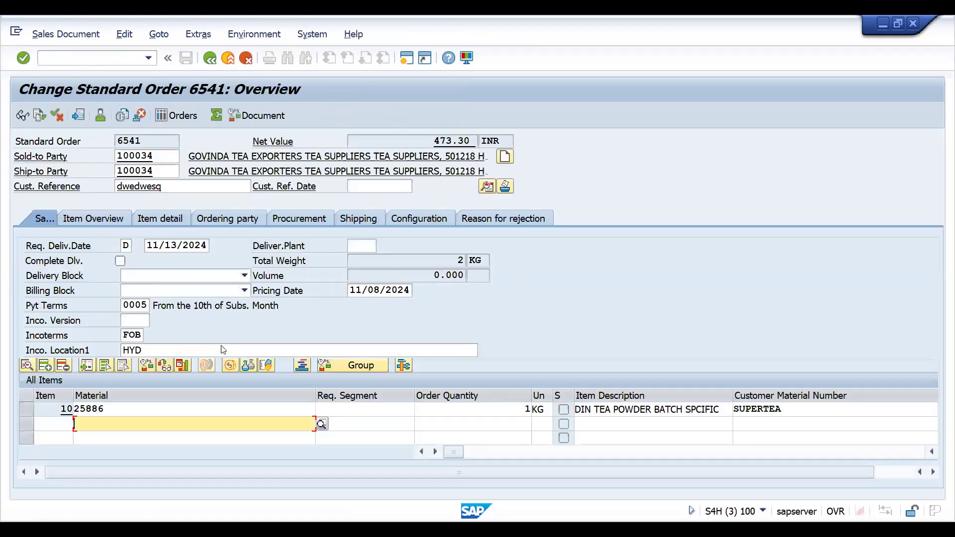
left_click(205, 411)
double_click(205, 410)
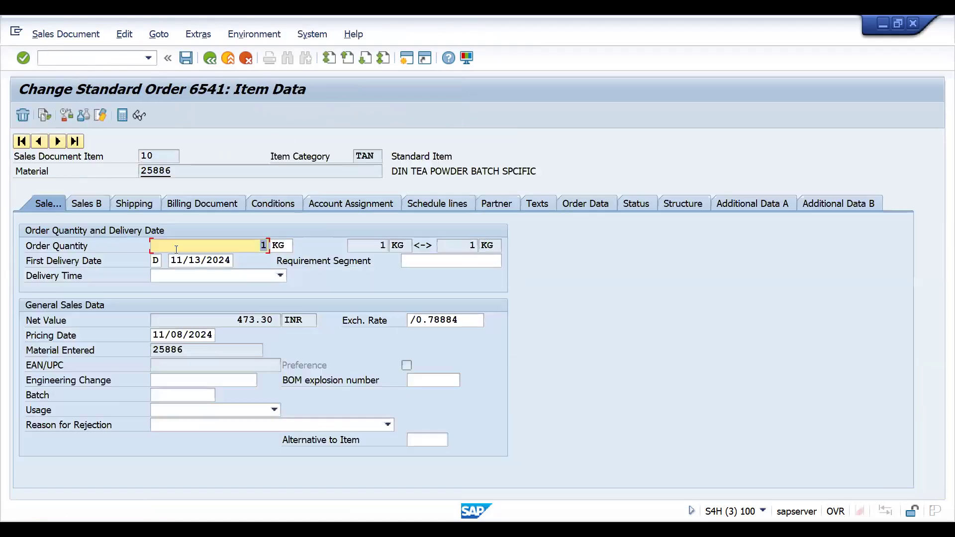
left_click(130, 205)
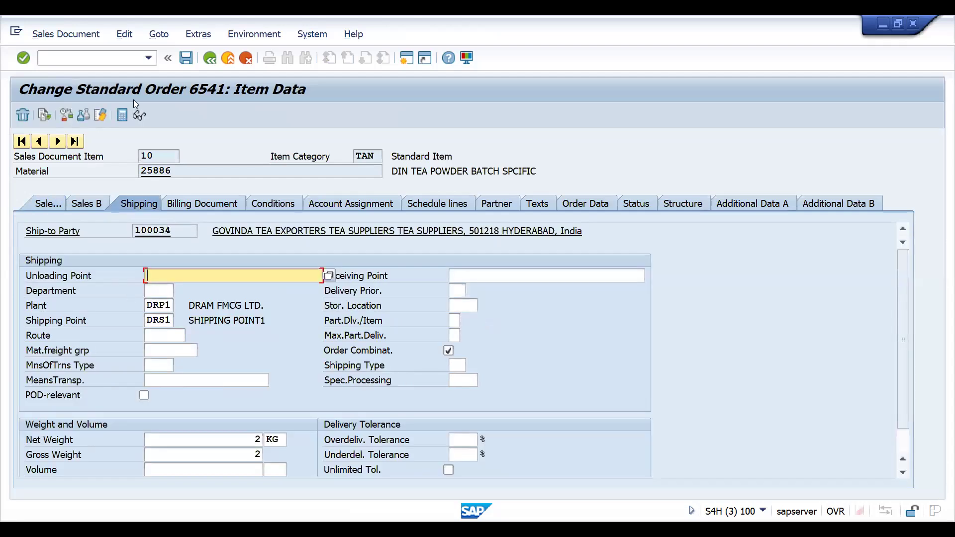
Go back to transaction VL01N and set the outbound delivery's shipping point to DRS1
left_click(40, 58)
type("/NVL01N")
key("Return")
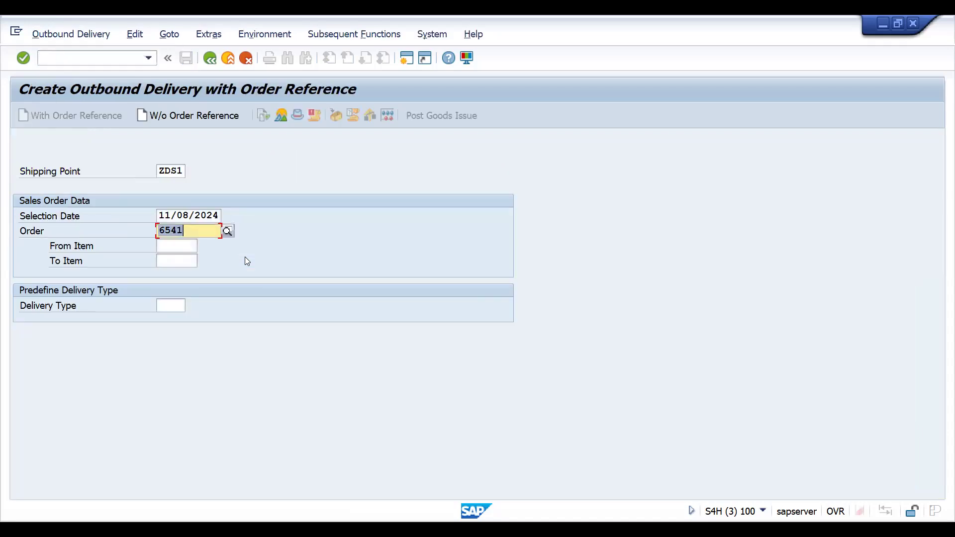
left_click(164, 171)
key("BackSpace")
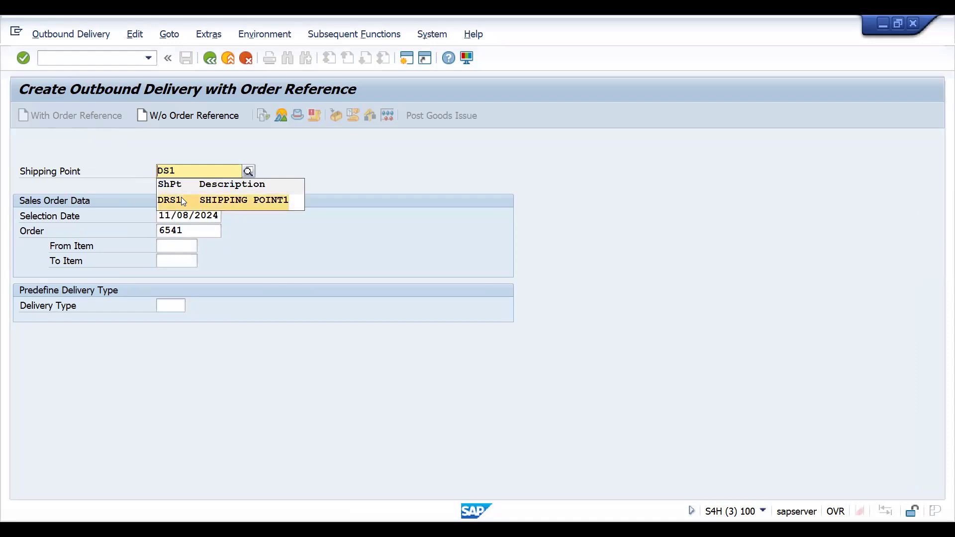
left_click(181, 199)
Set the selection date to 11/30/2024 and create the outbound delivery with reference to the saved order
left_click_drag(184, 216, 243, 220)
left_click(226, 216)
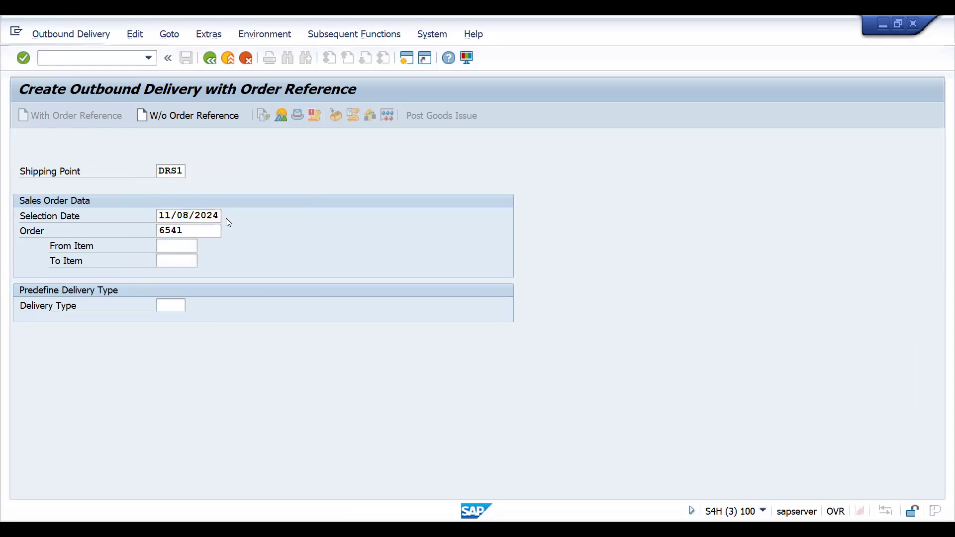
double_click(260, 346)
key("Return")
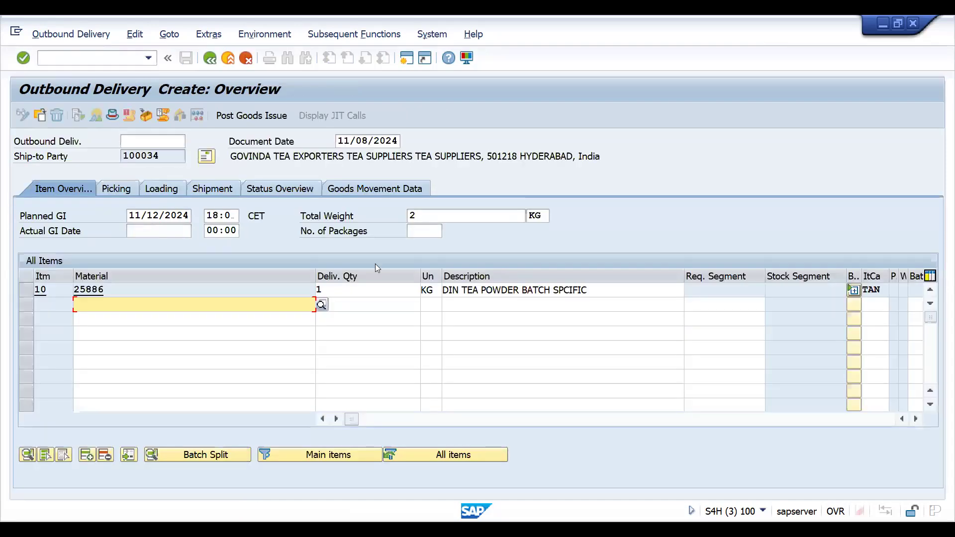
Display the batch split of item 10, enter a picked quantity of 1 for its batch line, and post the goods issue
left_click(853, 291)
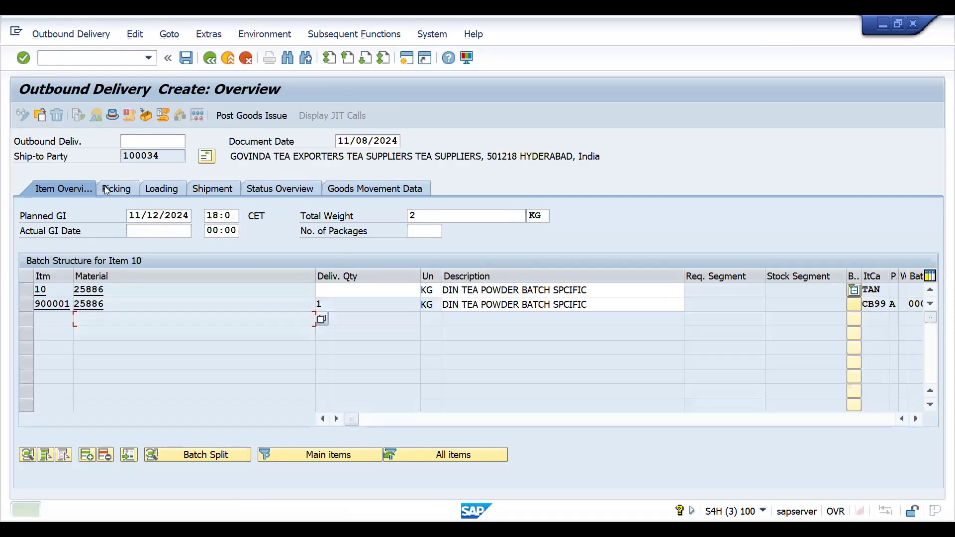
left_click(646, 305)
type("1")
key("Return")
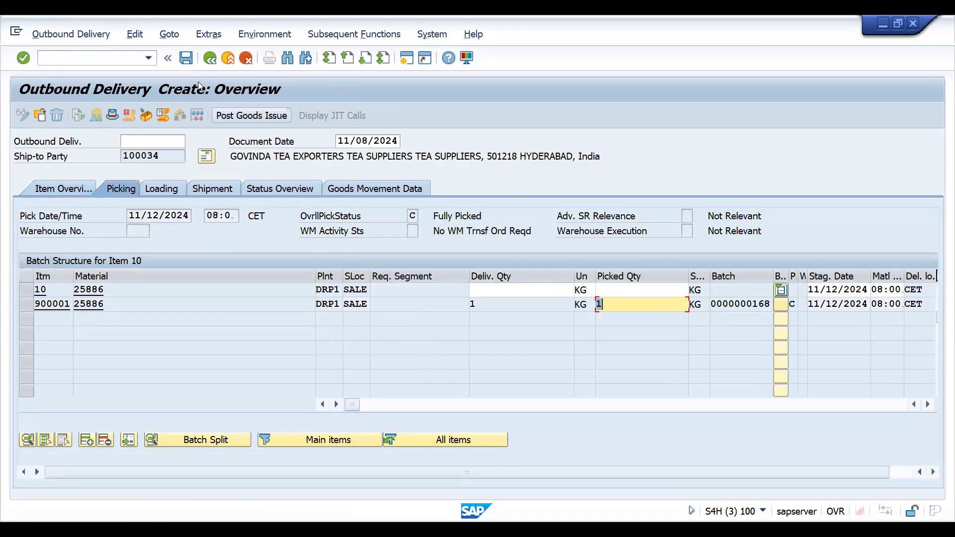
left_click(235, 120)
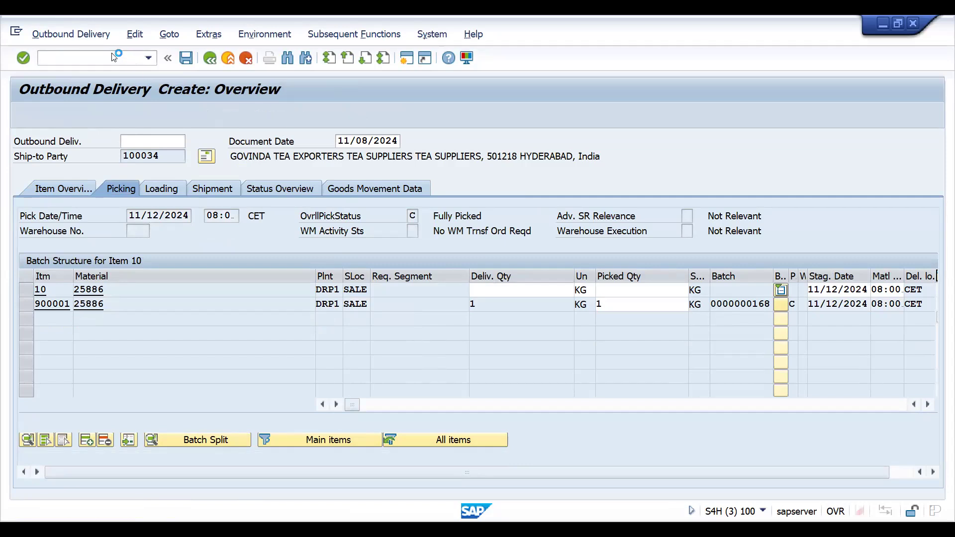
Create an F2 invoice for the saved delivery in transaction VF01
type("/NVF01")
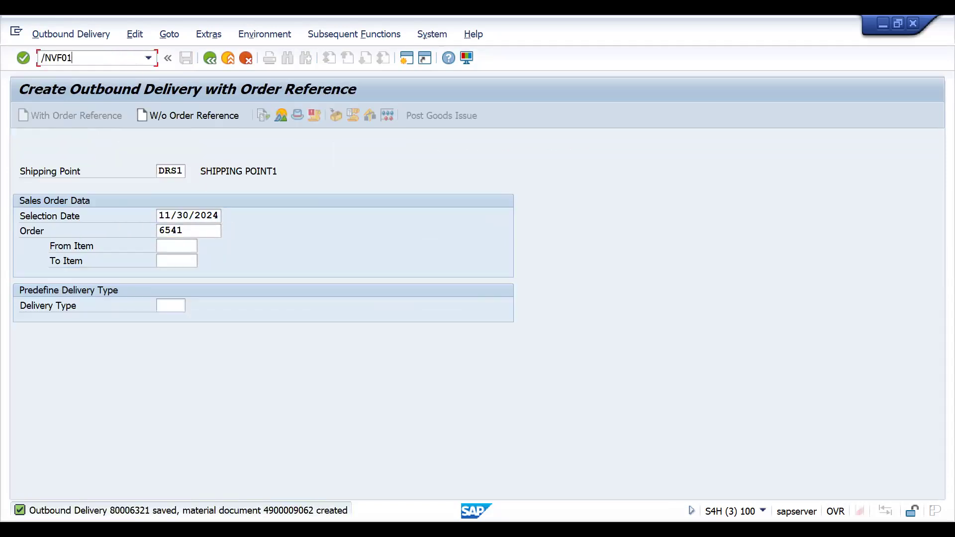
key("Return")
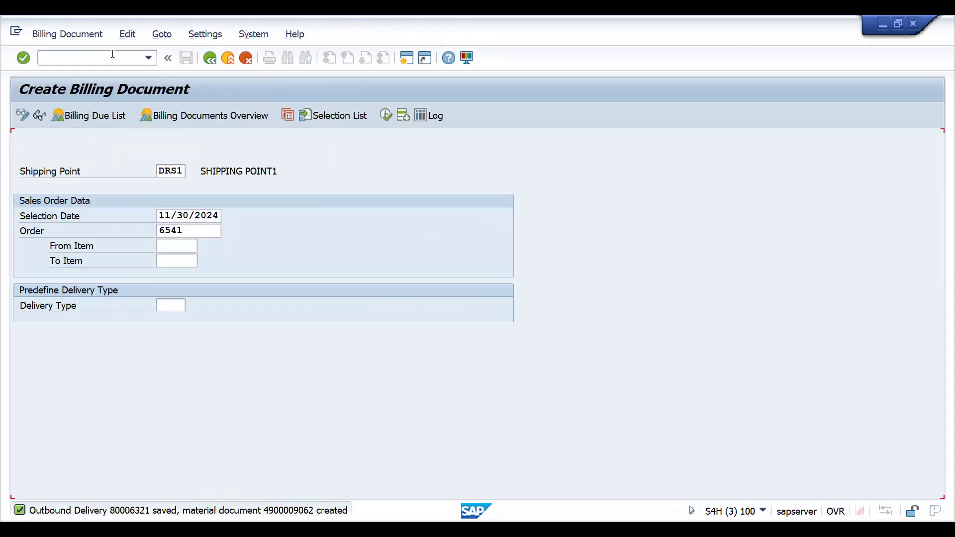
key("Return")
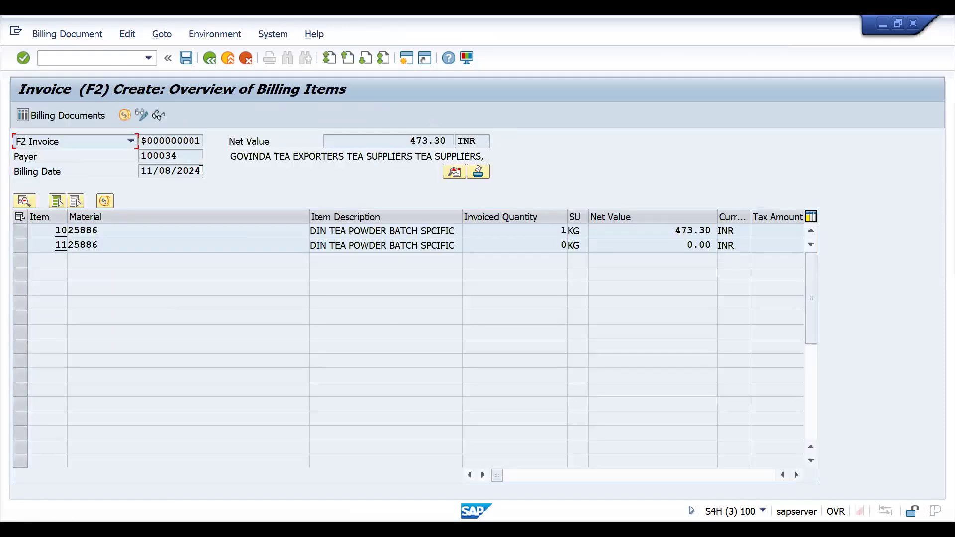
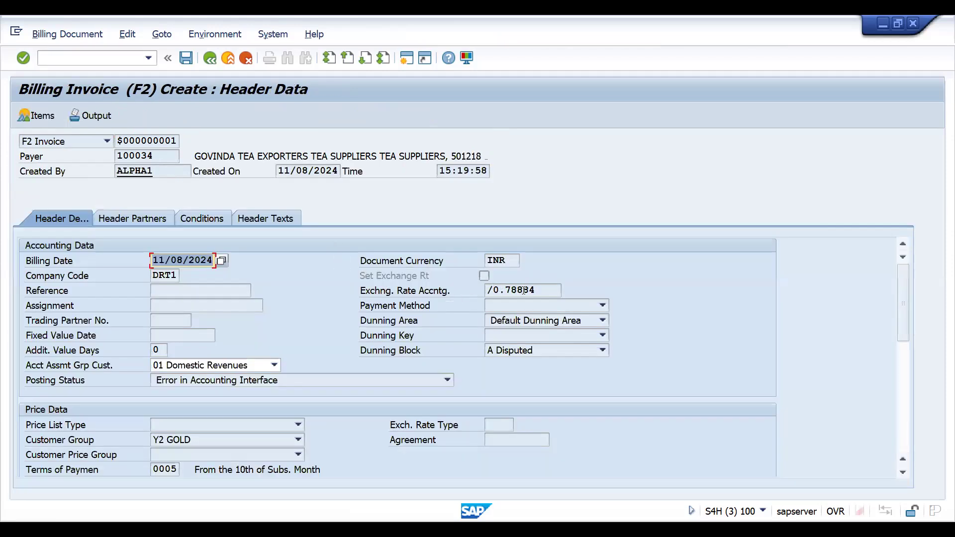
Try billing date 11/25/2024 in the invoice header to test the exchange rate, and finally set the date to 11/11/2024
left_click(222, 260)
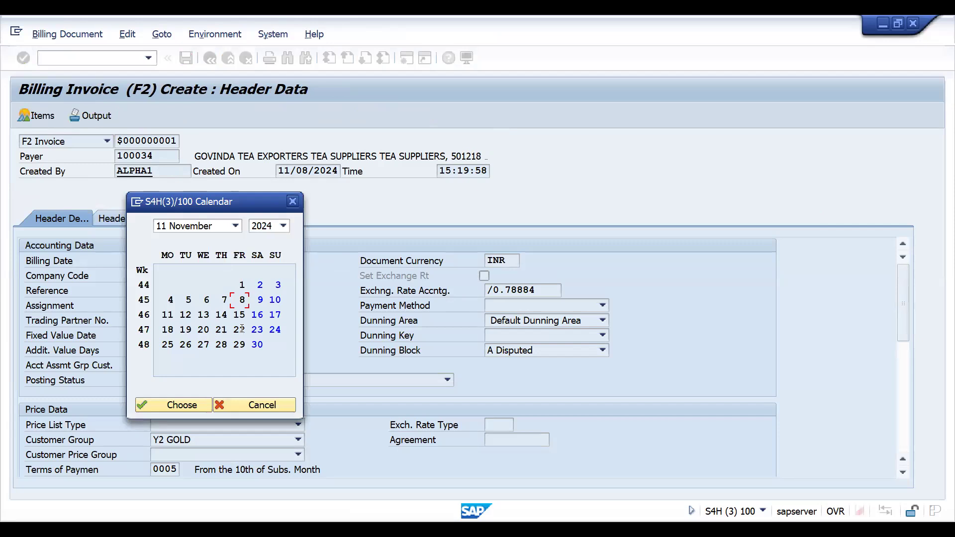
double_click(168, 345)
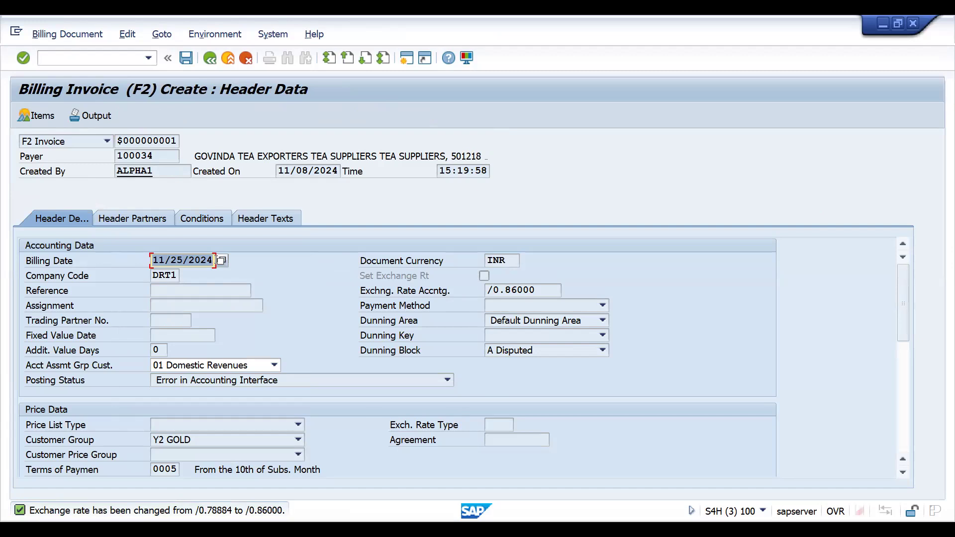
left_click(218, 262)
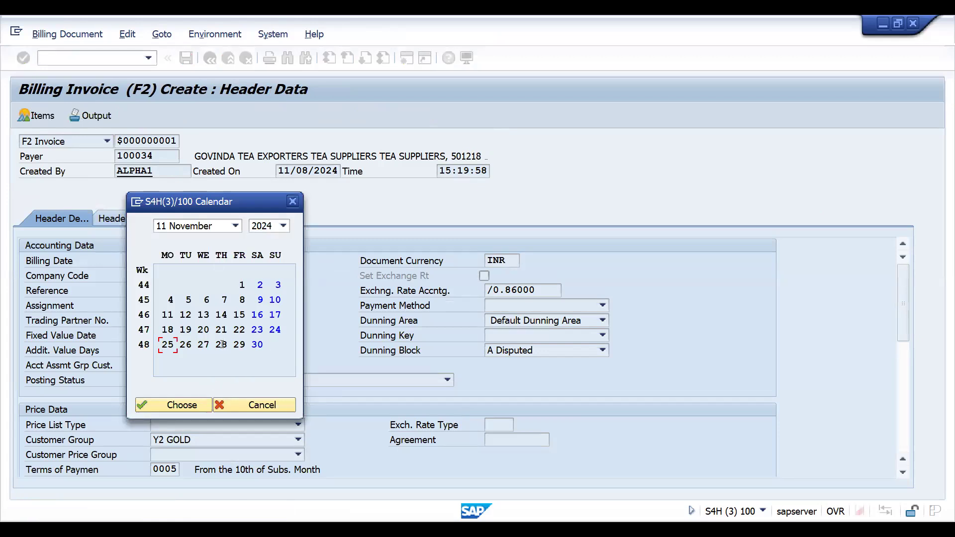
double_click(169, 316)
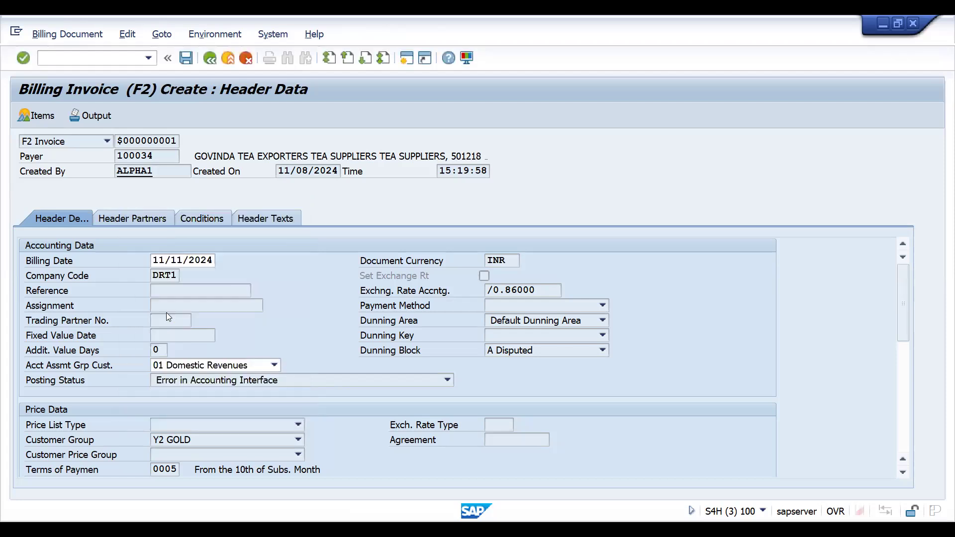
key("Return")
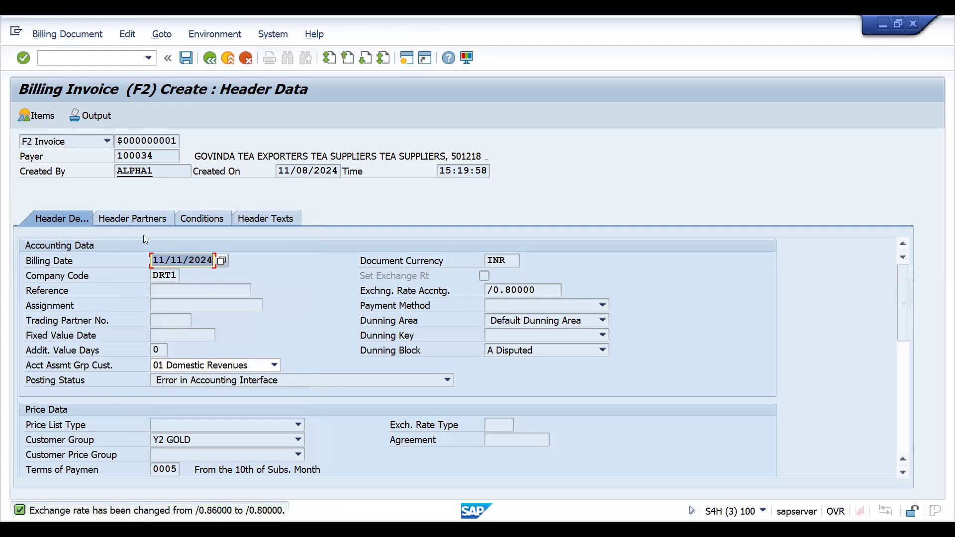
Return to the overview of billing items and save the invoice
left_click(210, 57)
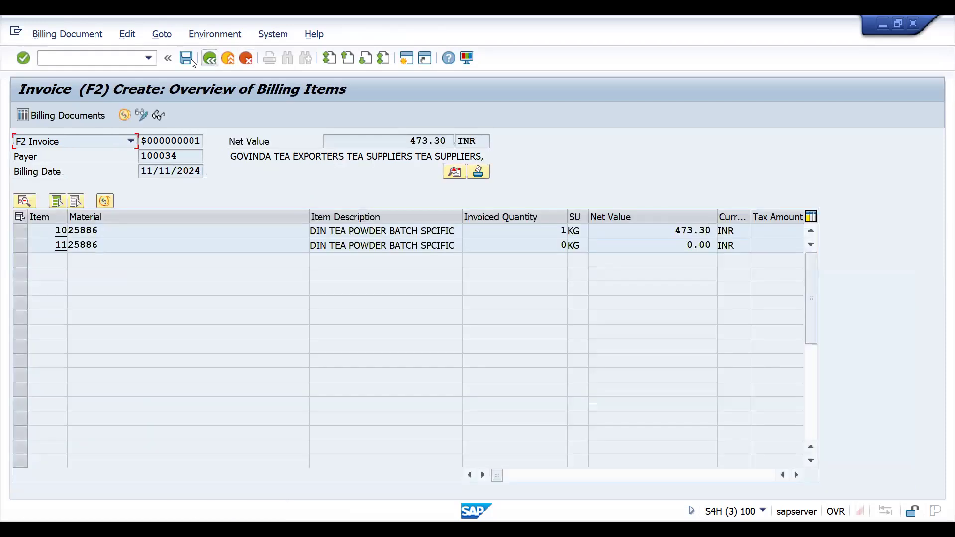
left_click(449, 174)
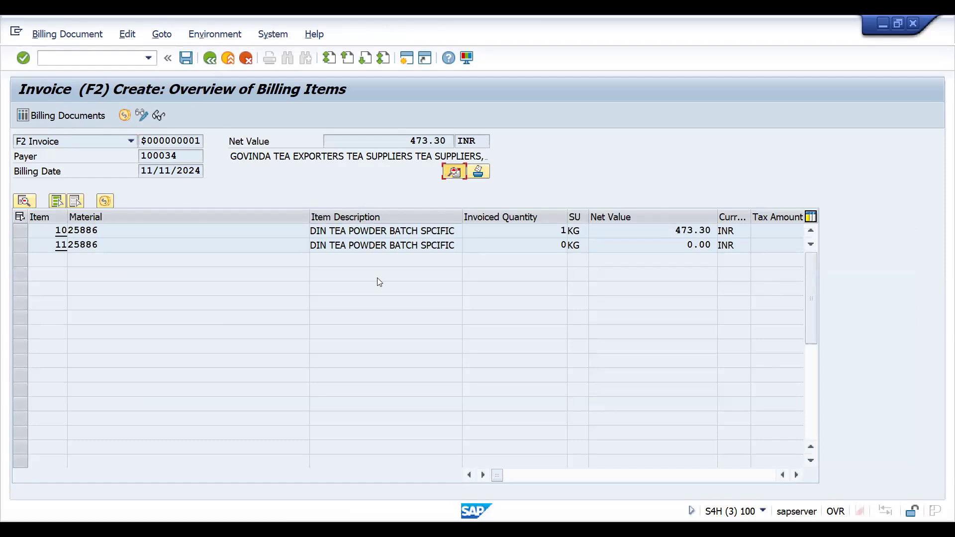
left_click(187, 59)
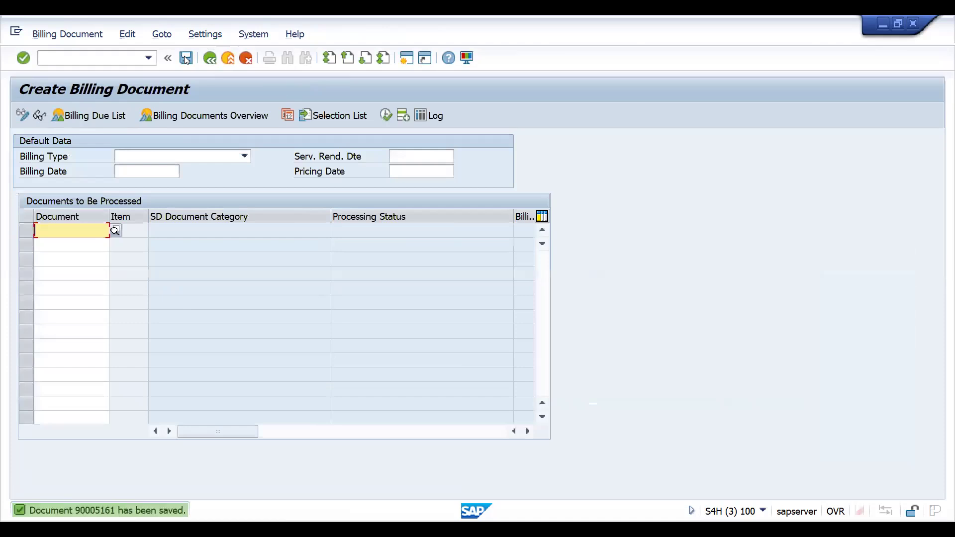
Open the saved invoice in transaction VF03, check the dates in its accounting document, and return to the initial display screen
left_click(87, 58)
type("/nvf03")
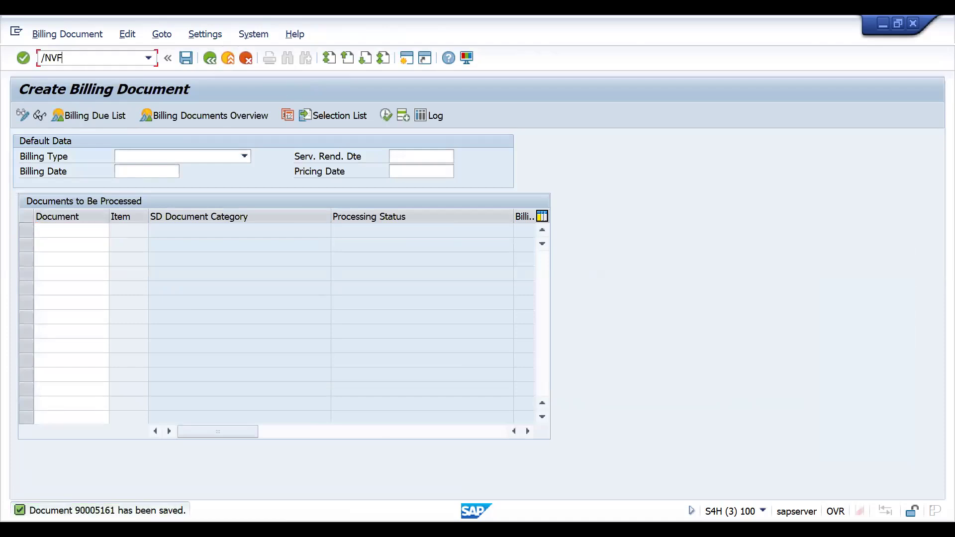
key("Return")
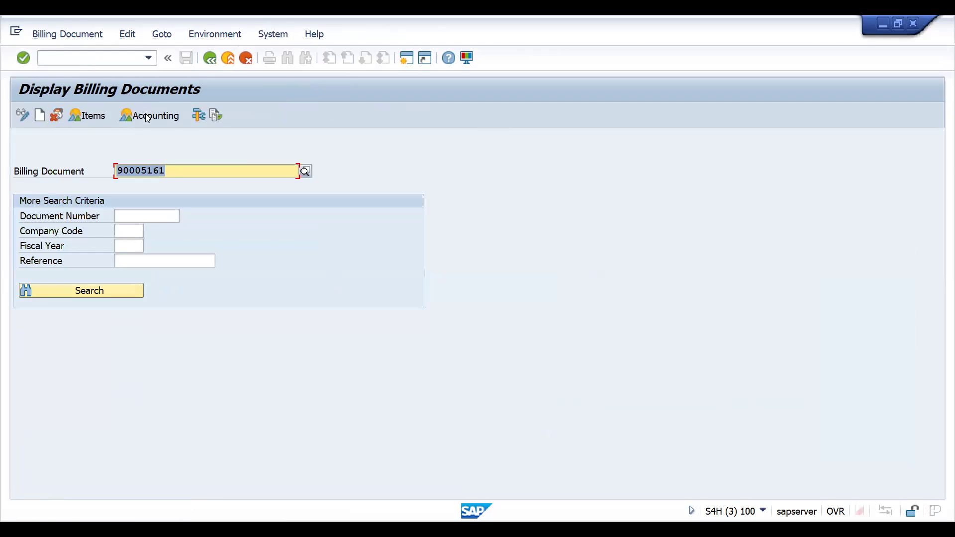
left_click(145, 116)
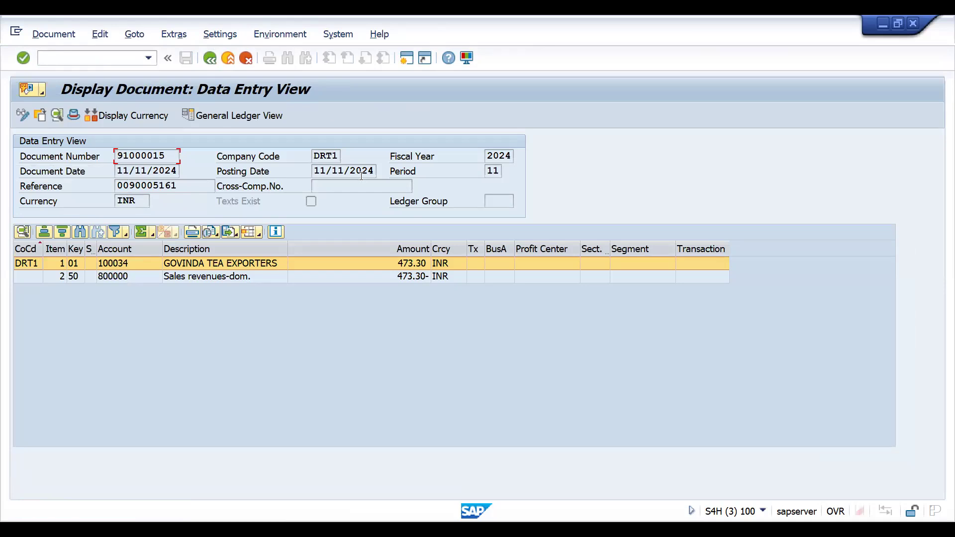
left_click(209, 58)
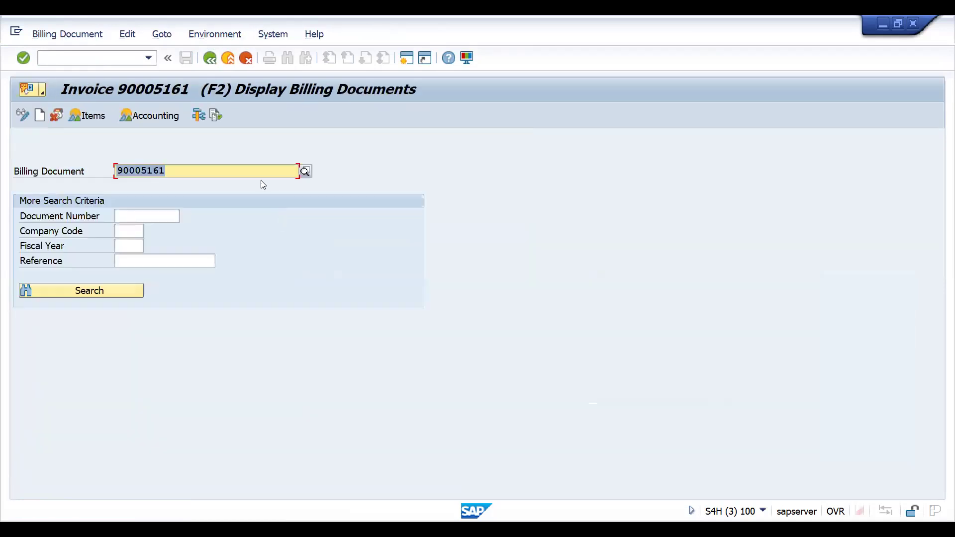
Check the billing date and exchange rate in the saved invoice's header data, and show its document flow
key("Return")
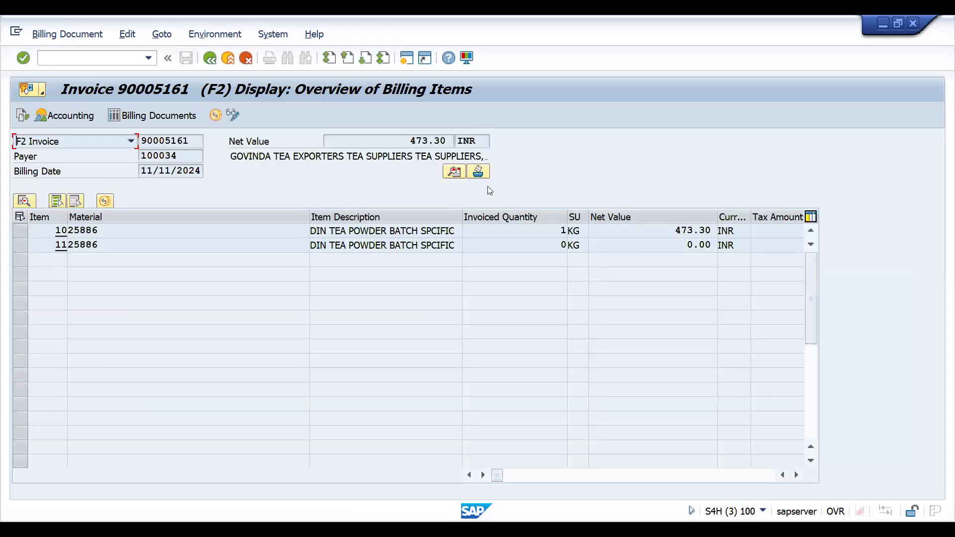
left_click(454, 171)
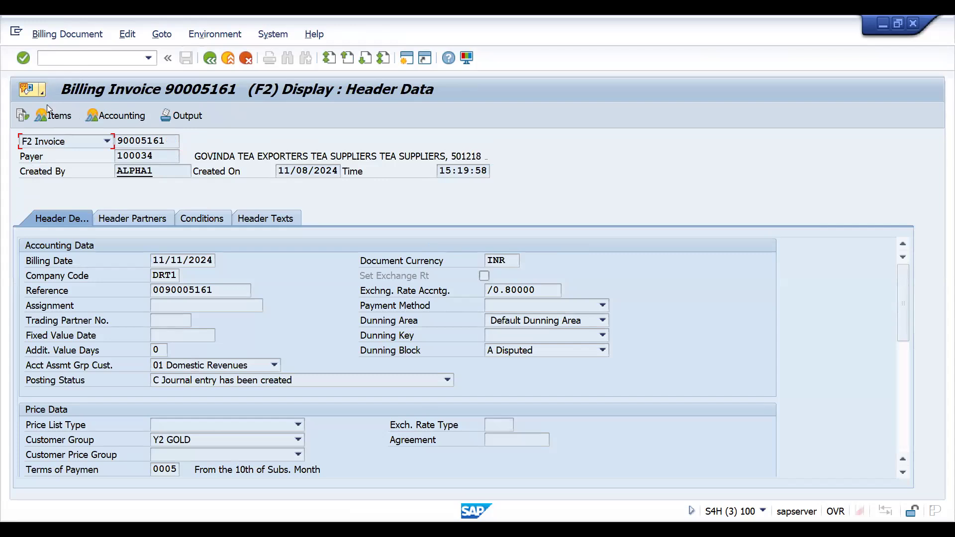
left_click(21, 117)
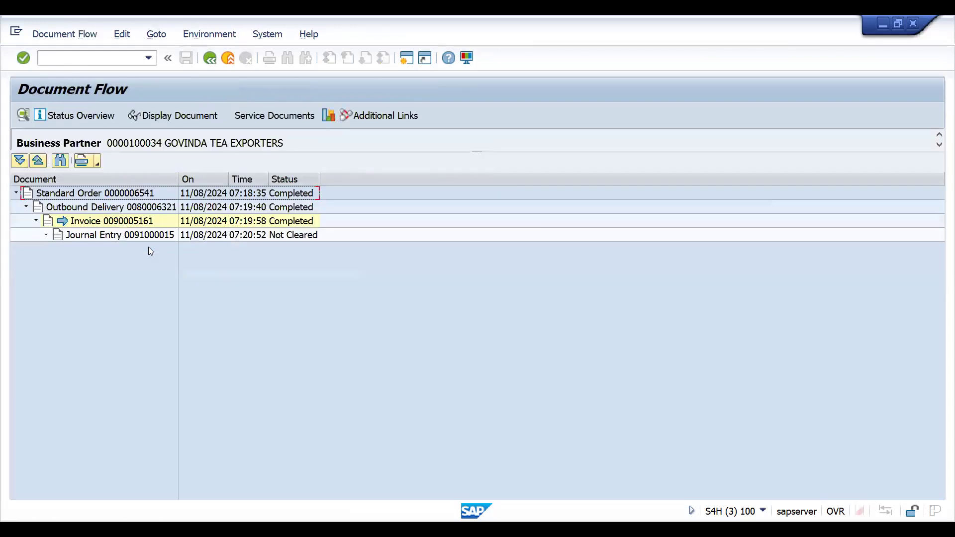
Display the standard order from the document flow and check the exchange rate and pricing date in its header sales data
left_click(124, 193)
left_click(186, 114)
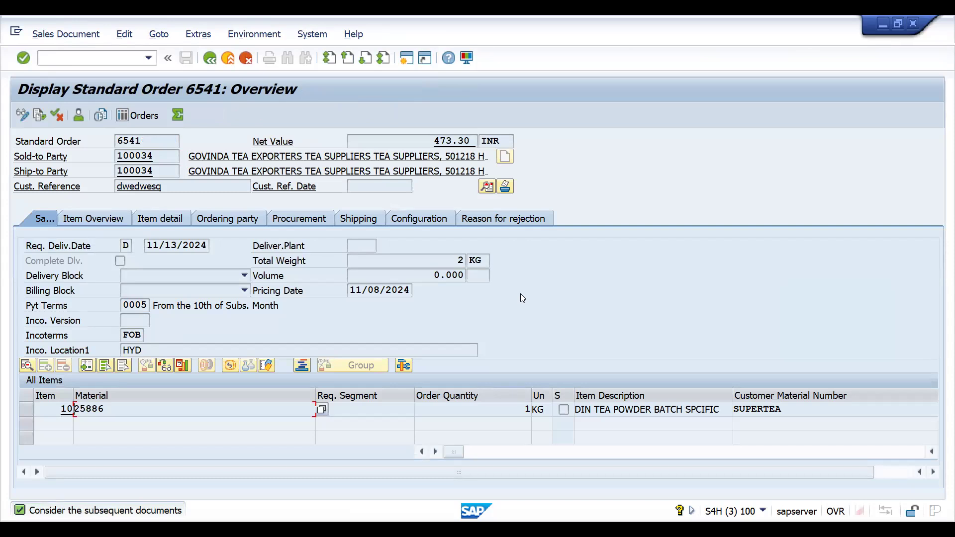
left_click(486, 188)
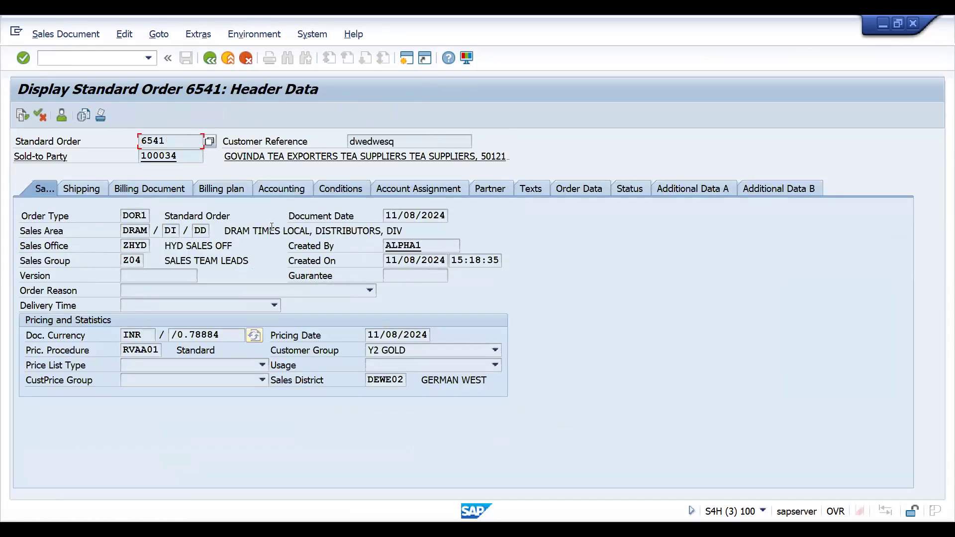
left_click(198, 333)
Switch to the Currency Exchange Rates view and copy the INR to EUR entries valid from 11/25/2024 and 11/11/2024
key("alt+Tab")
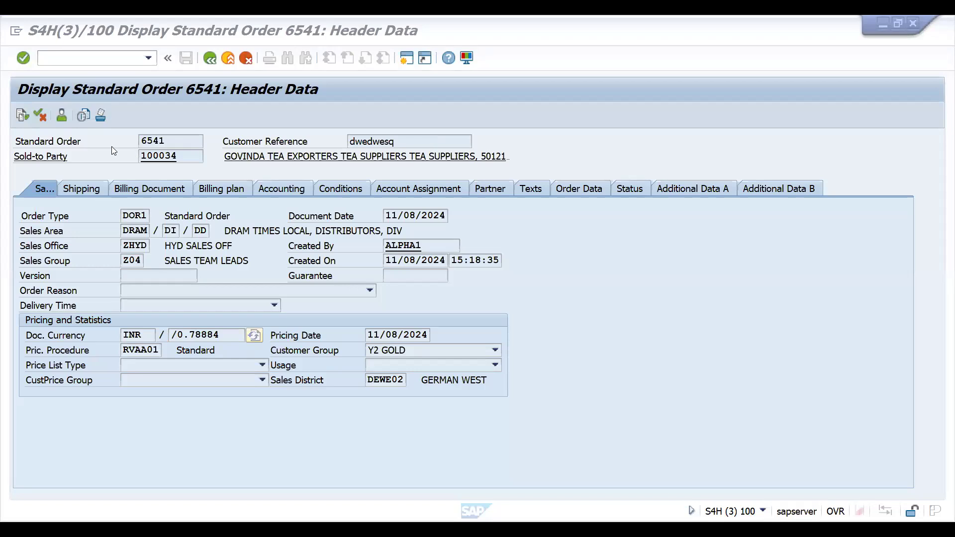
key("alt+Tab")
left_click(21, 156)
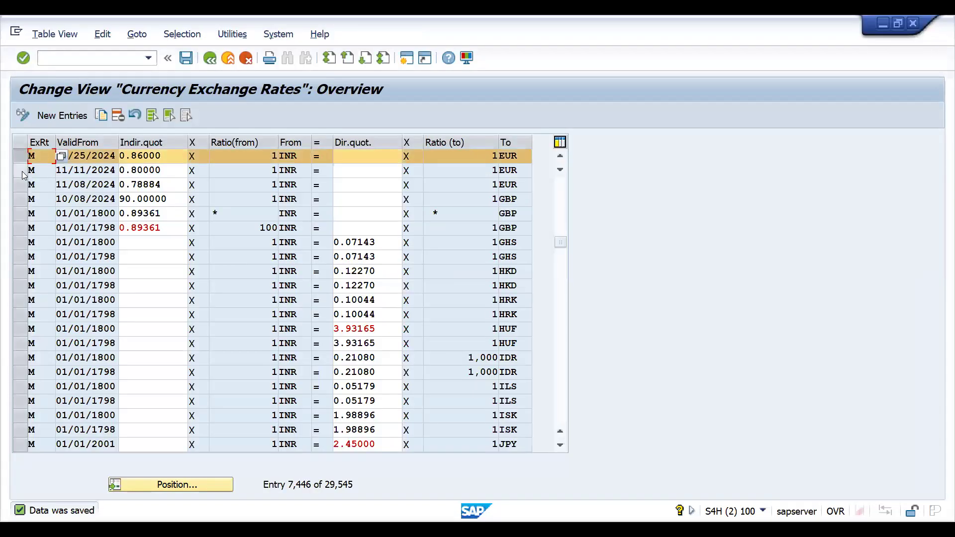
left_click(21, 170)
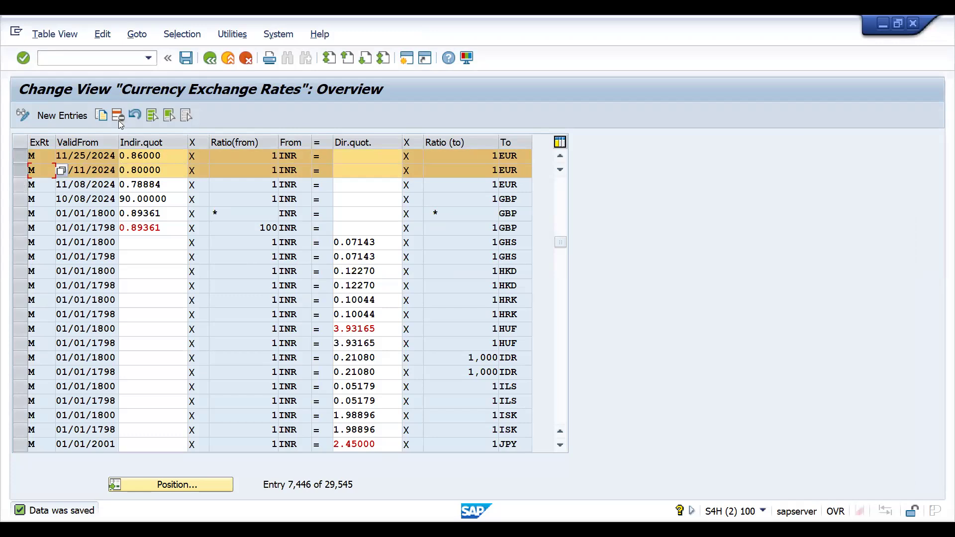
left_click(107, 114)
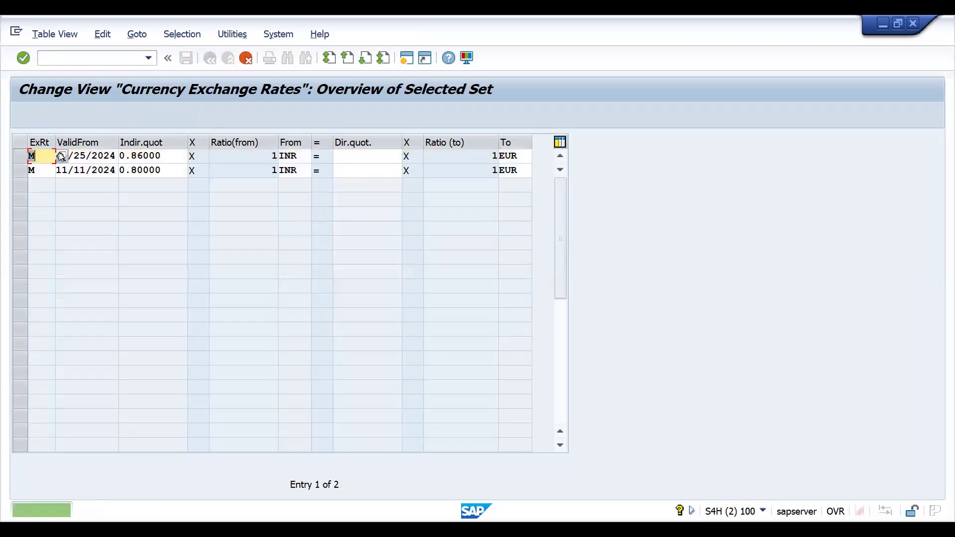
Set the exchange rate type of both copied INR to EUR entries to B
left_click(61, 158)
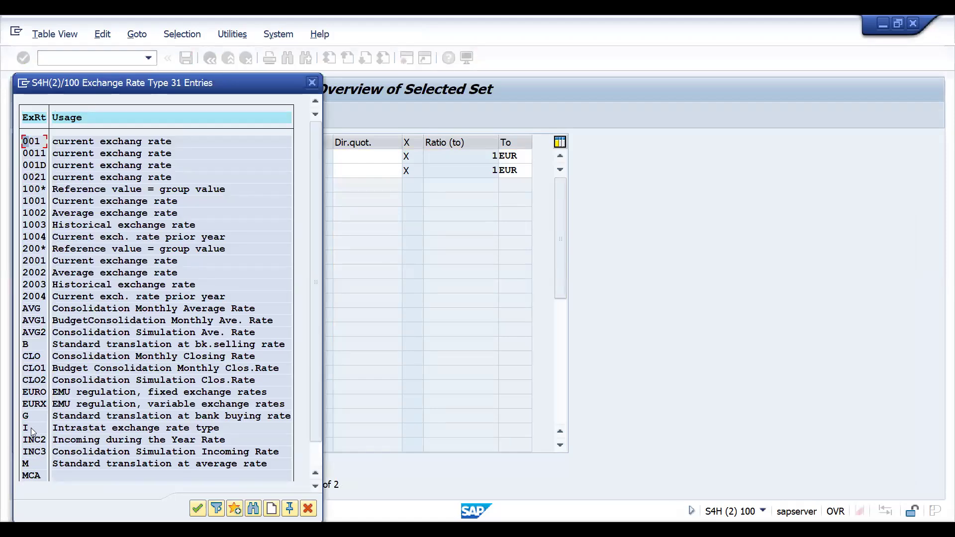
left_click(30, 346)
double_click(31, 349)
left_click(52, 170)
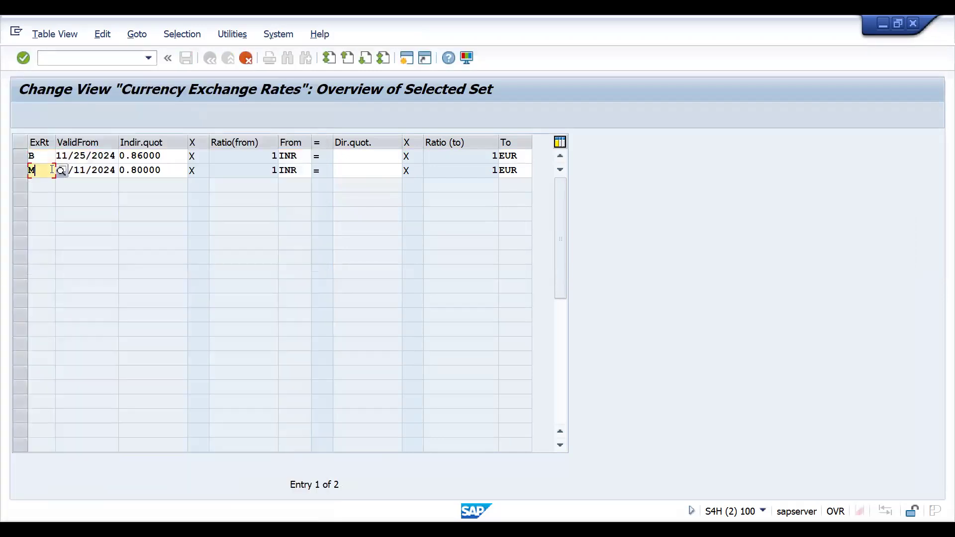
key("BackSpace")
type("B")
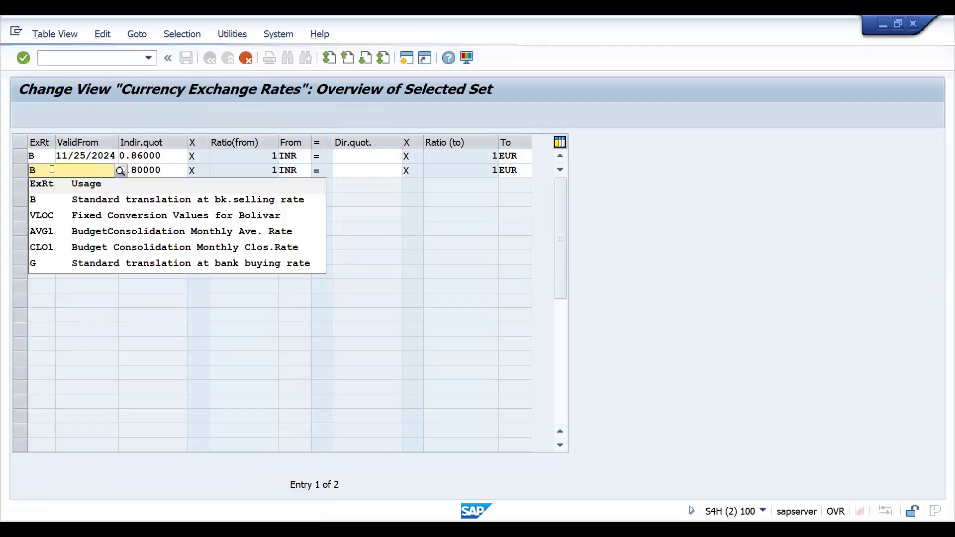
Set the first copied INR to EUR entry's valid-from date to 11/08/2024 and its indirect quotation to 0.90
key("Return")
left_click(116, 156)
left_click(122, 160)
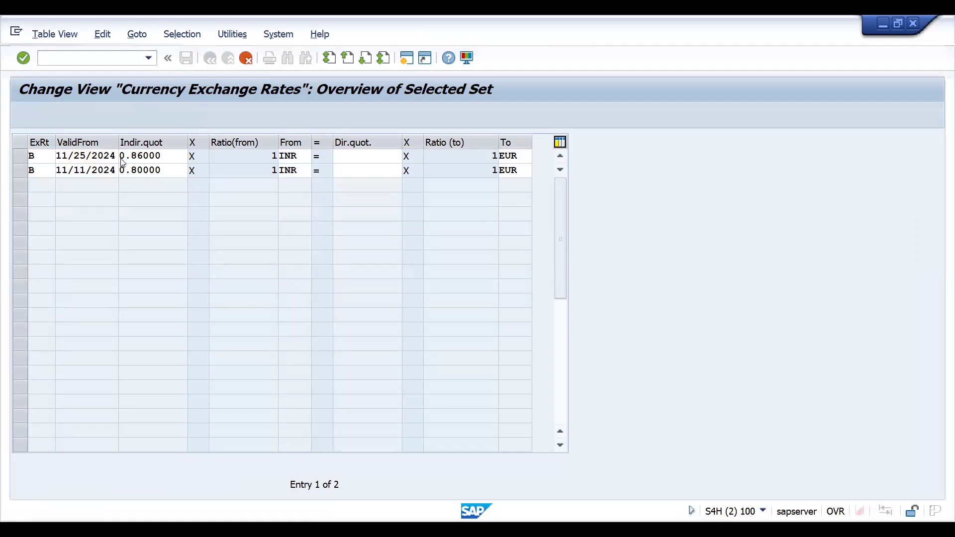
key("F4")
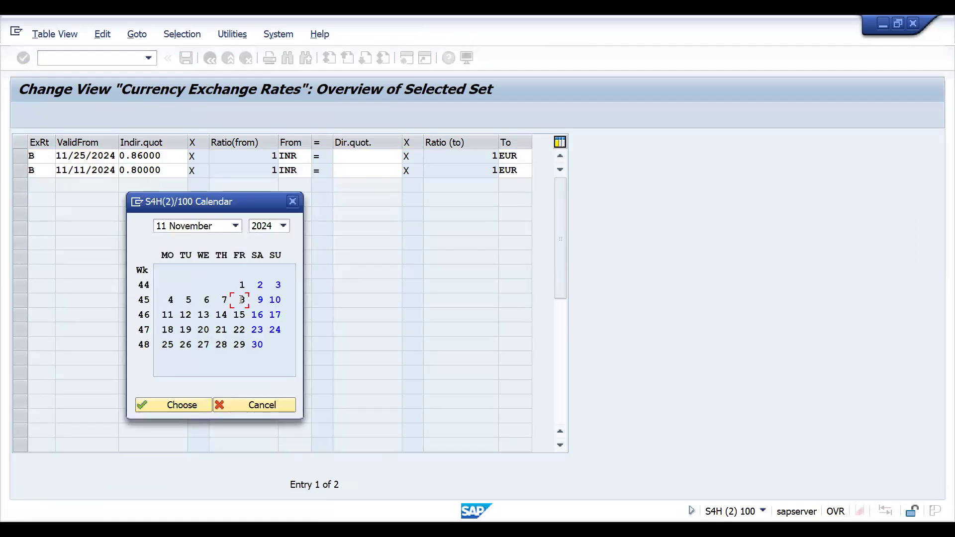
double_click(242, 301)
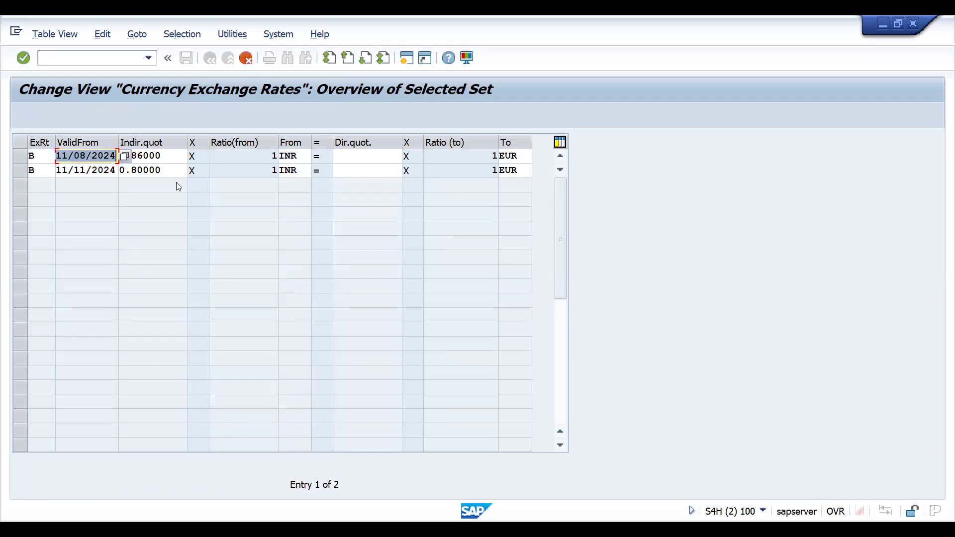
left_click(142, 156)
key("BackSpace")
key("BackSpace")
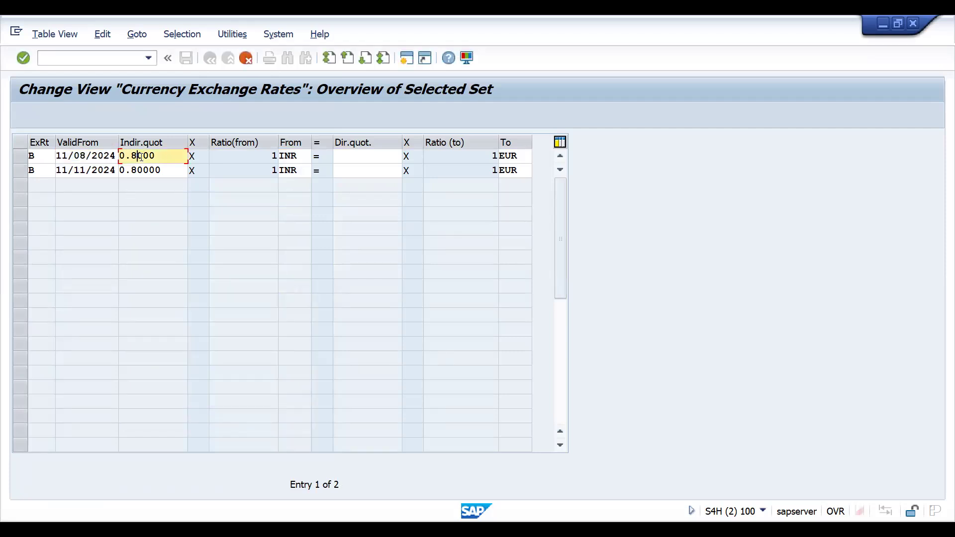
type("90")
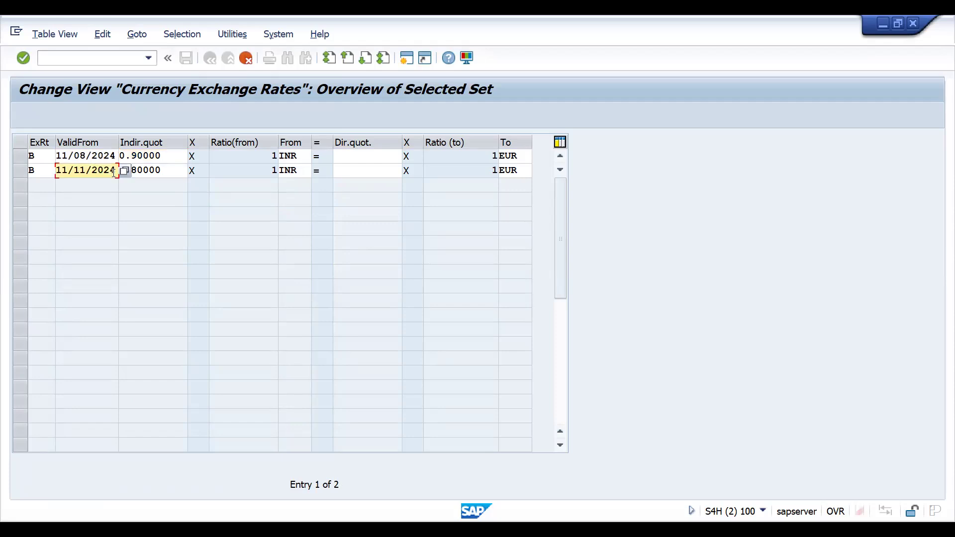
Set the second copied INR to EUR entry's valid-from date to 11/25/2024 and its indirect quotation to 0.85
left_click(121, 173)
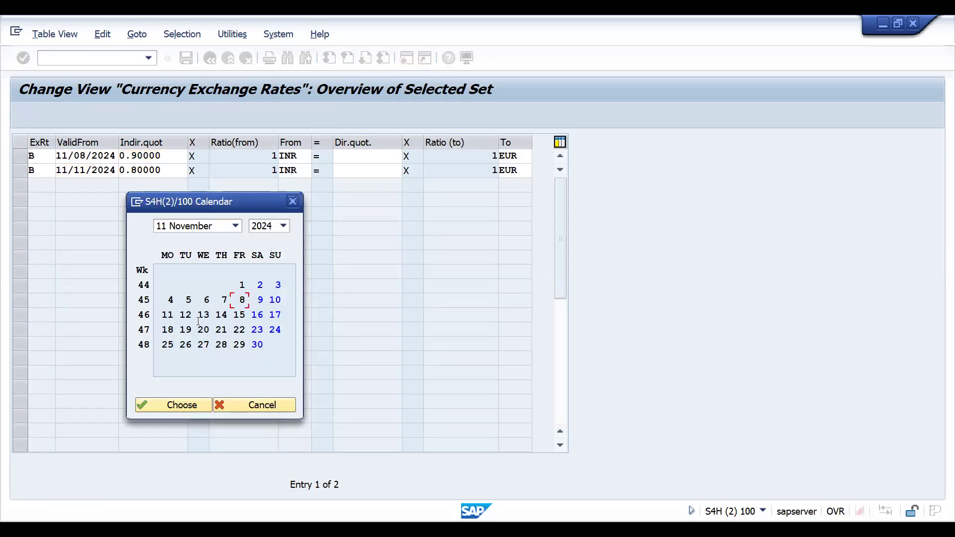
double_click(165, 347)
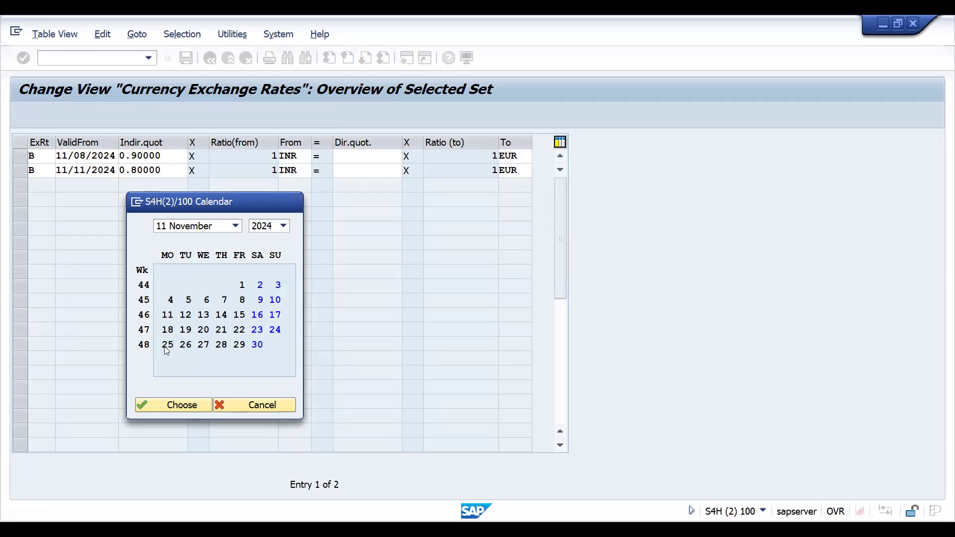
left_click(140, 170)
key("Delete")
type("5")
key("Return")
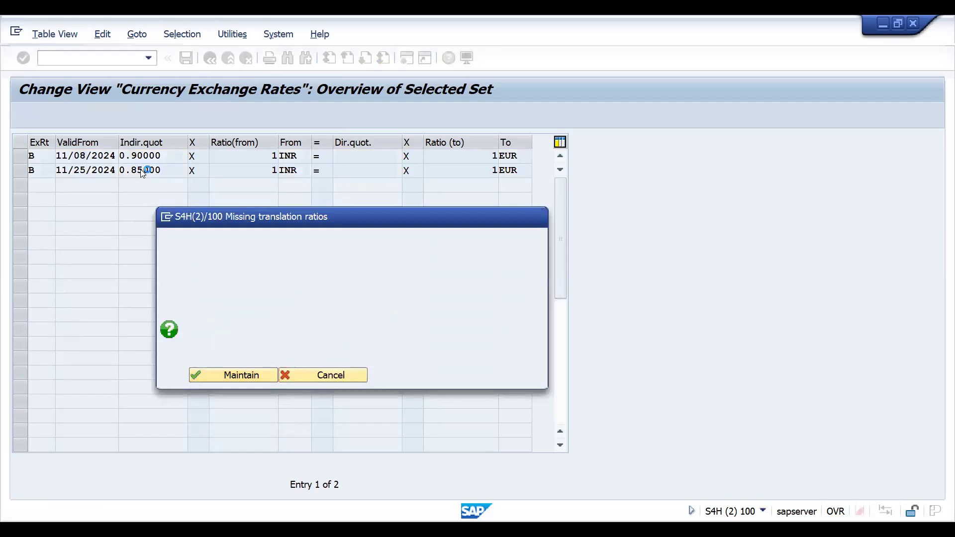
Maintain the missing EUR to INR translation ratio for rate type B as 1 to 1, valid from 11/08/2024, and save it
key("Return")
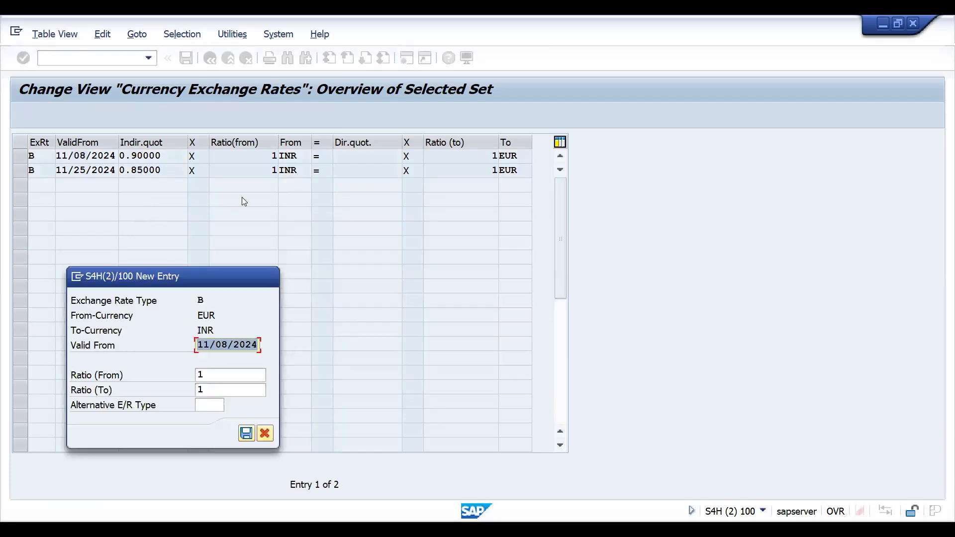
left_click(246, 434)
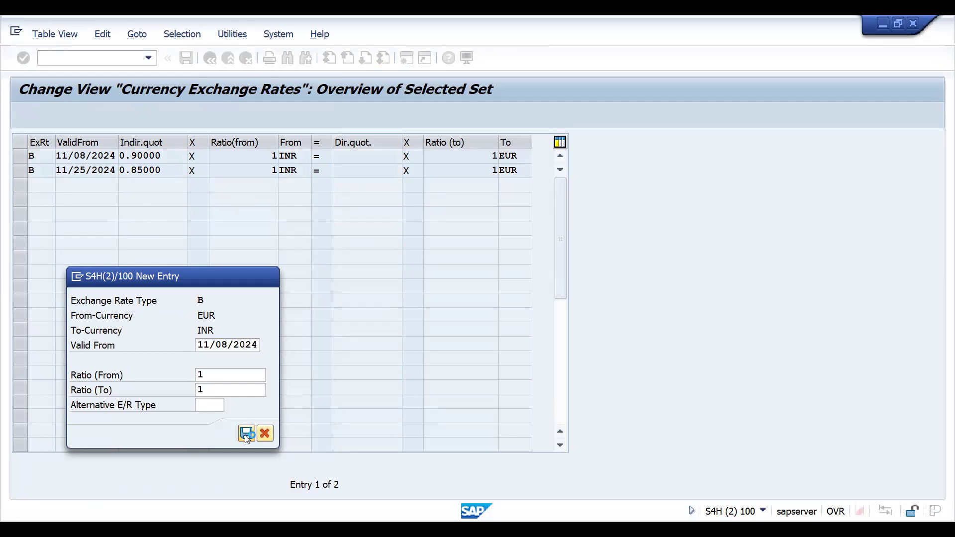
left_click(279, 268)
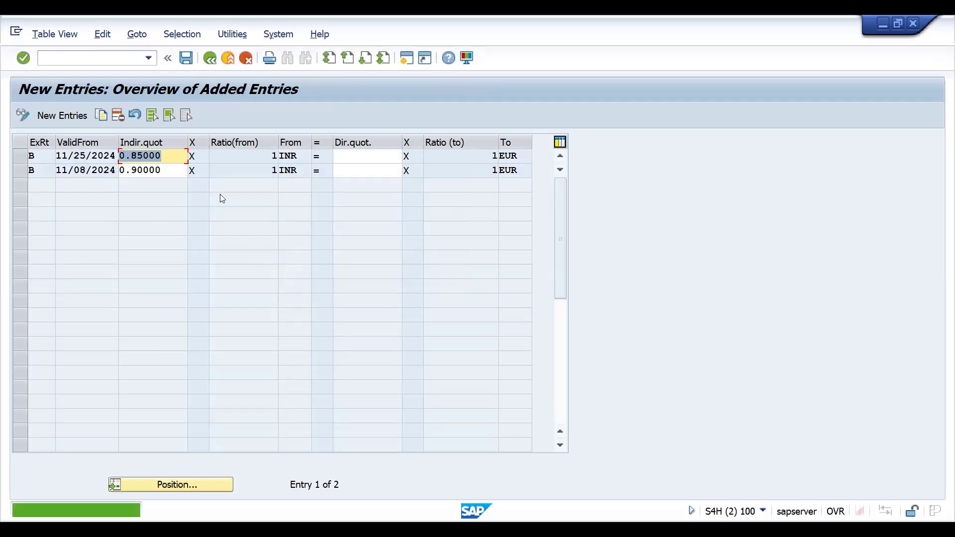
Go to business partner maintenance (transaction BP), search by the stored partner number and open GOVINDA TEA EXPORTERS
left_click(93, 60)
type("/nbp")
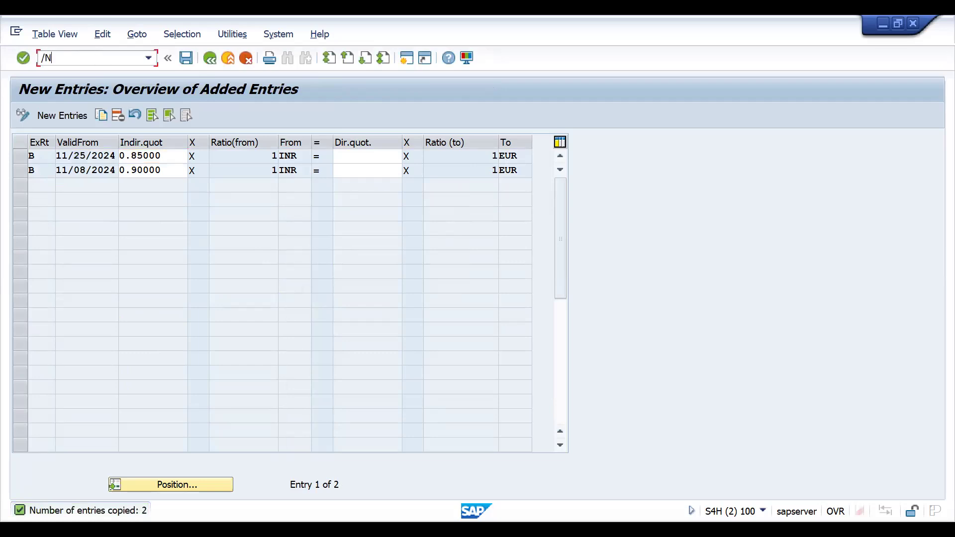
key("Return")
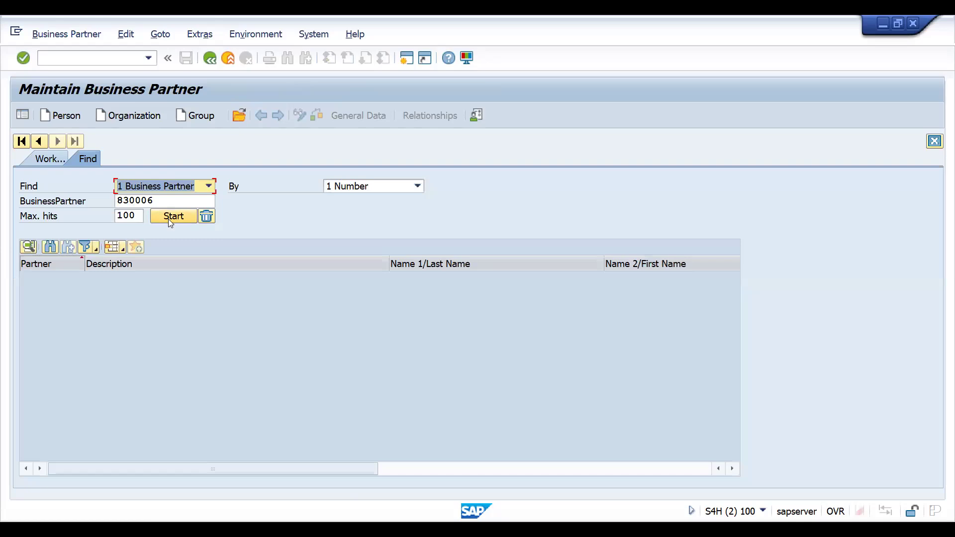
left_click(171, 217)
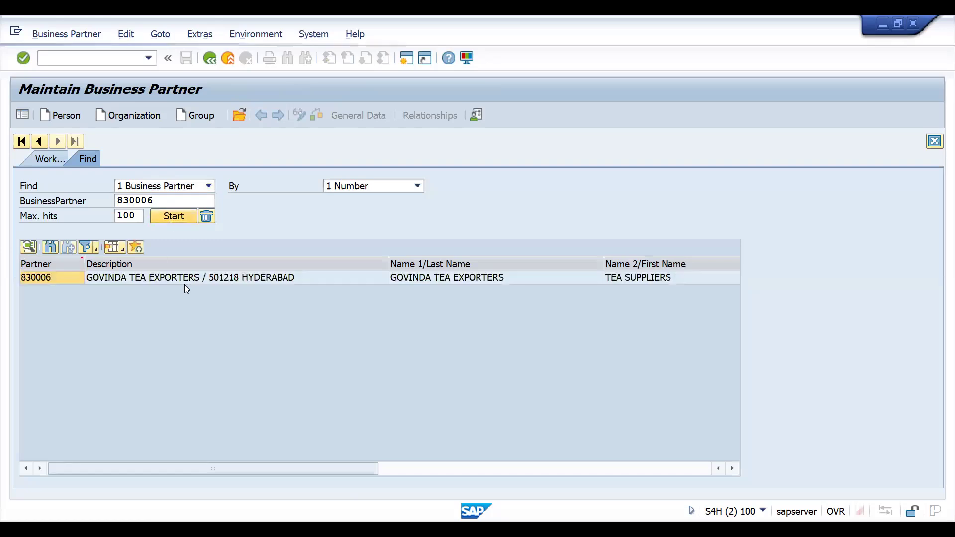
left_click(183, 279)
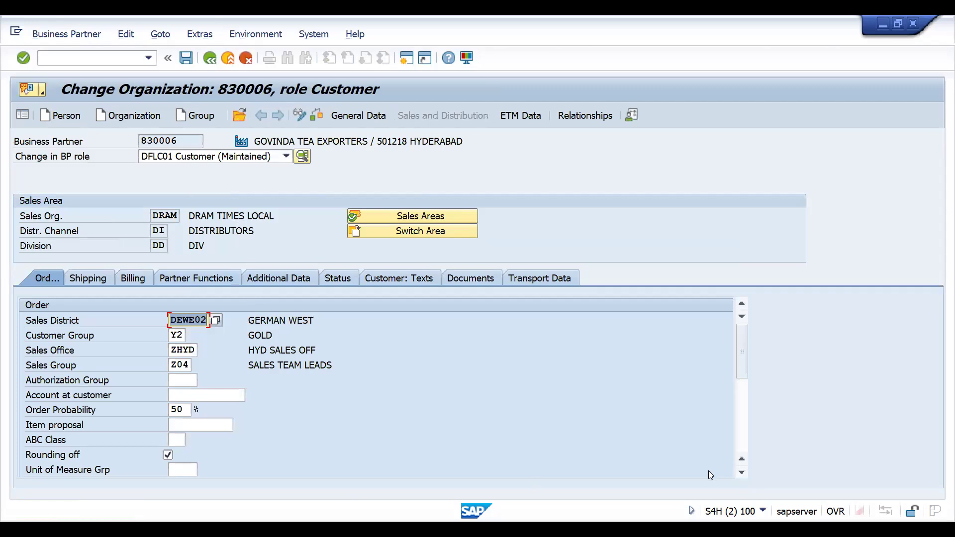
Set the Exchange Rate Type in the customer's order data for sales area DRAM/DI/DD to B and save the partner
left_click(743, 448)
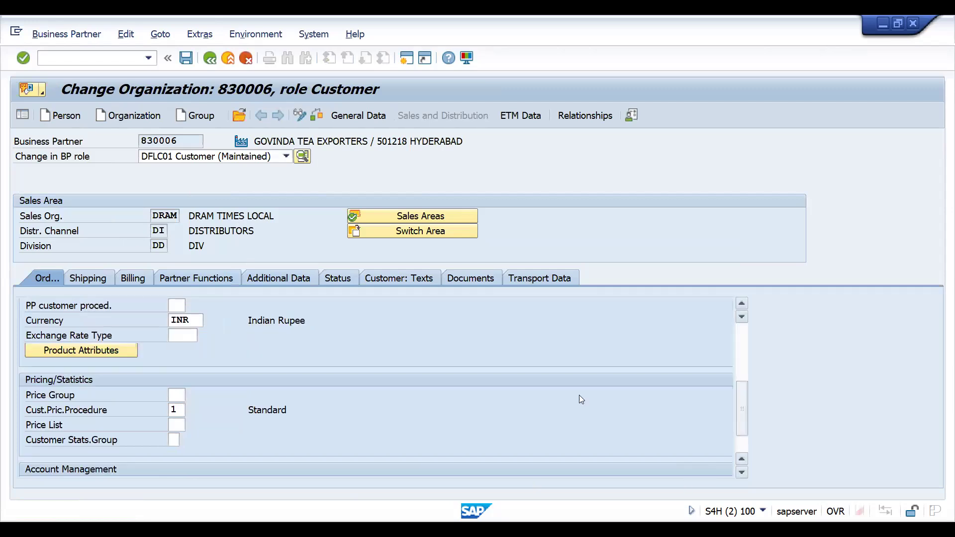
left_click(186, 342)
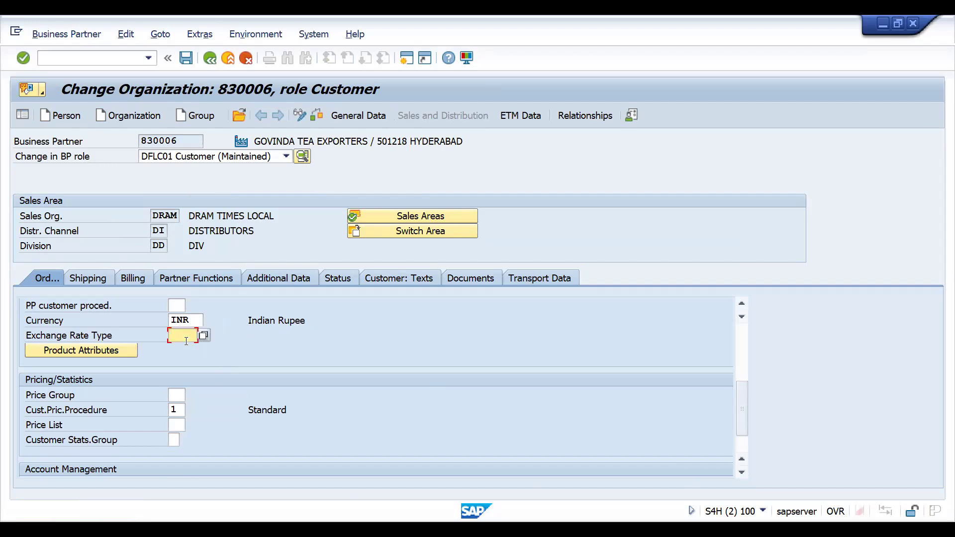
type("B")
key("Return")
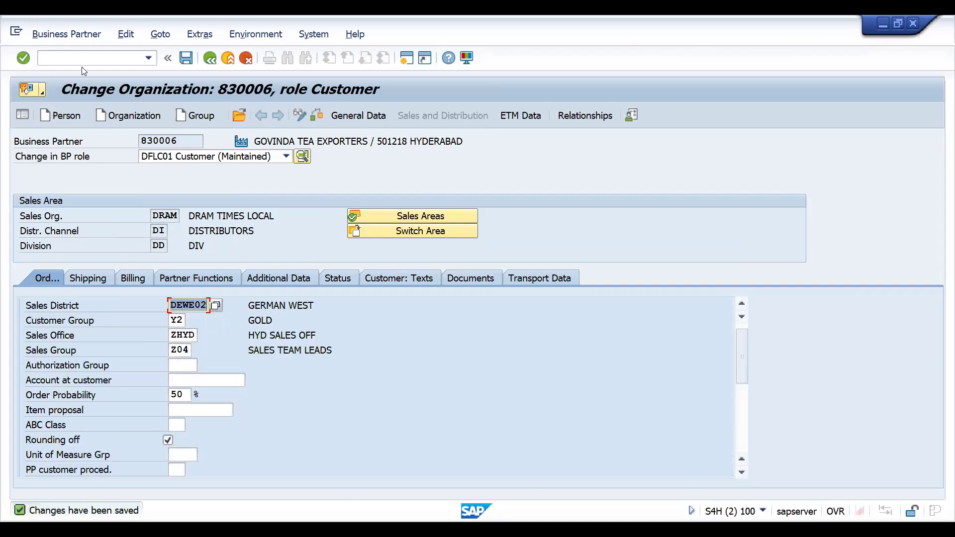
Start a DOR1 standard order in transaction VA01 for GOVINDA TEA EXPORTERS with customer reference dwedwesq
left_click(41, 57)
type("/nva01")
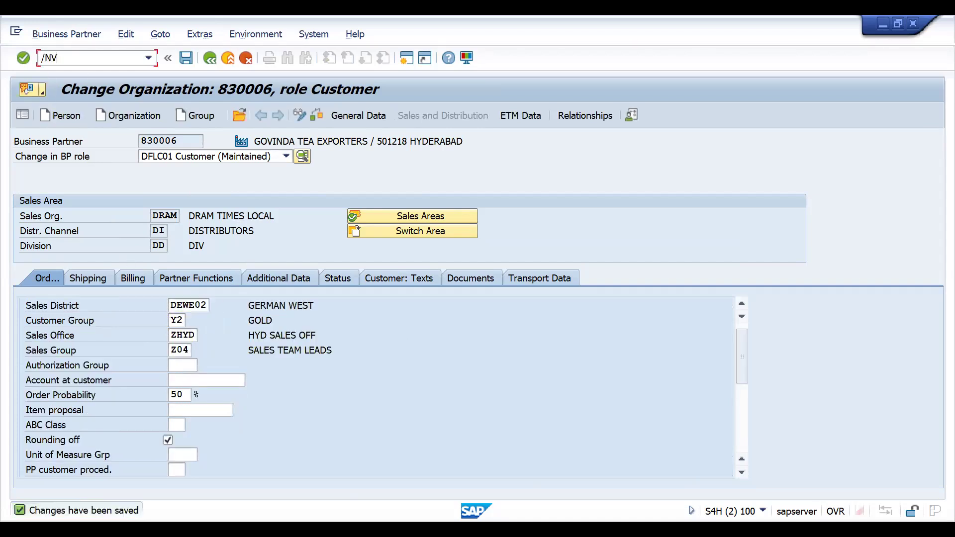
key("Return")
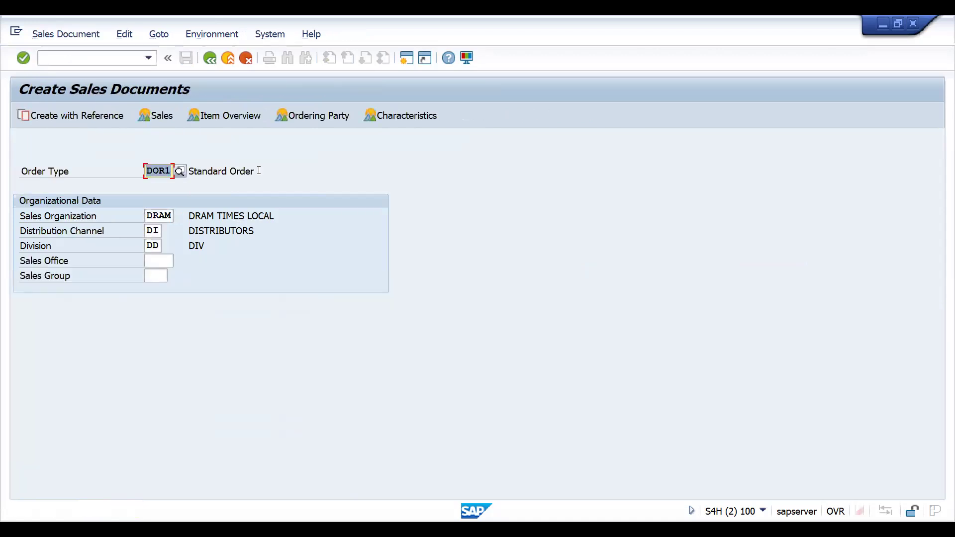
key("Return")
key("Down")
key("Return")
key("Return")
key("Down")
key("Return")
key("Return")
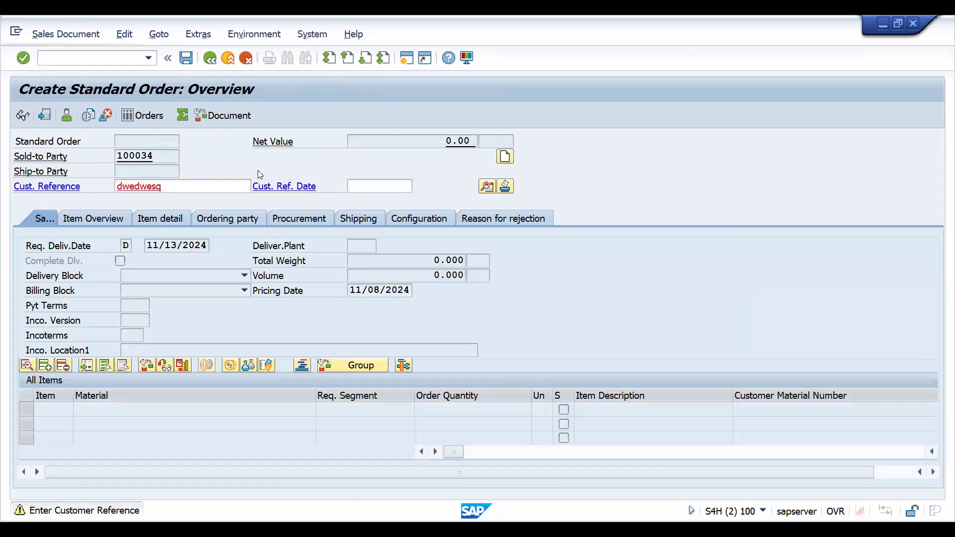
Add material 25886 with order quantity 1 as the first item of the standard order
key("Down")
key("Return")
key("Tab")
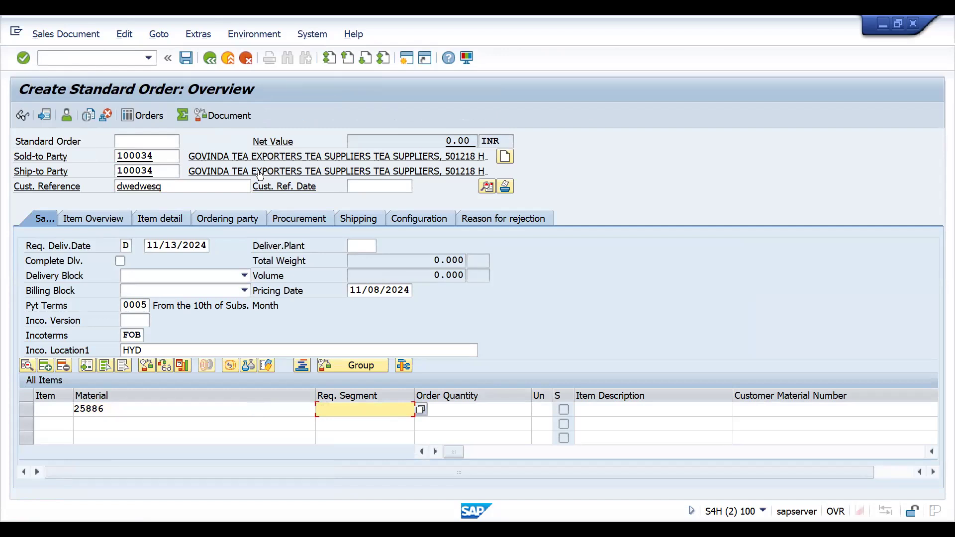
left_click(468, 410)
type("1")
key("Return")
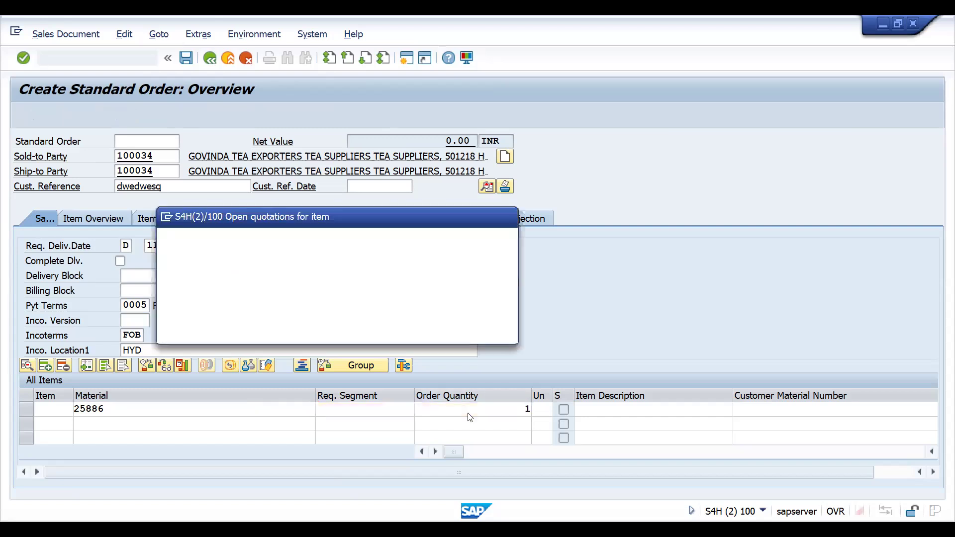
key("Return")
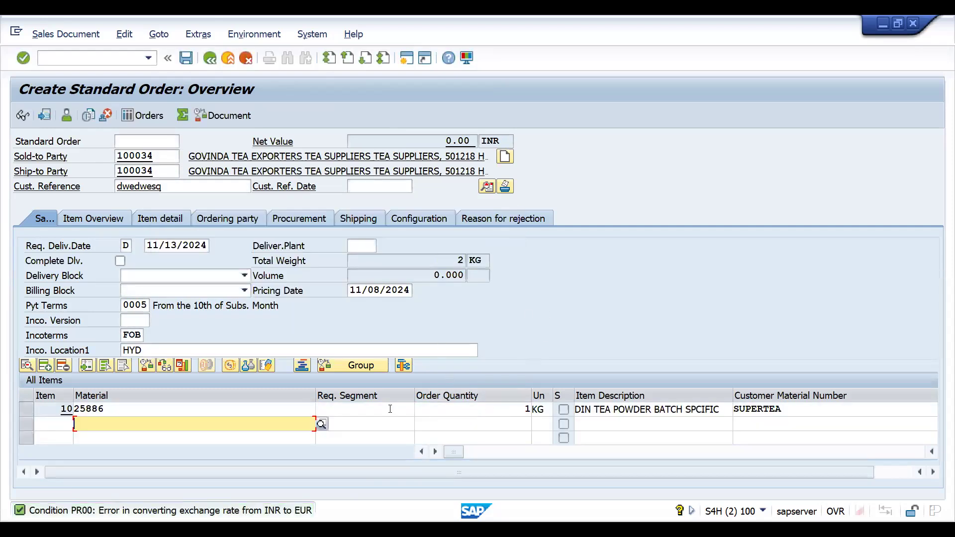
Check the pricing date, exchange rate and billing date in item 10's sales and billing document data
double_click(362, 410)
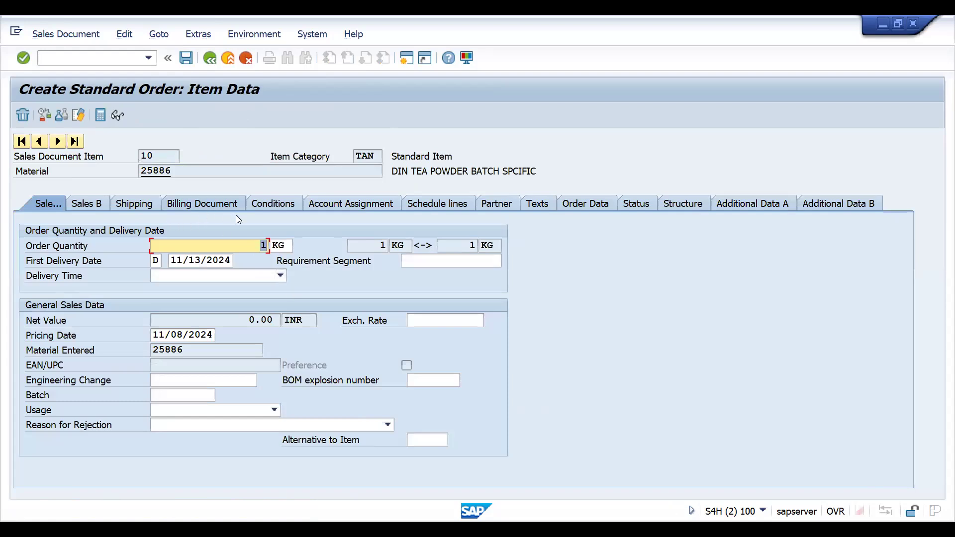
left_click(191, 205)
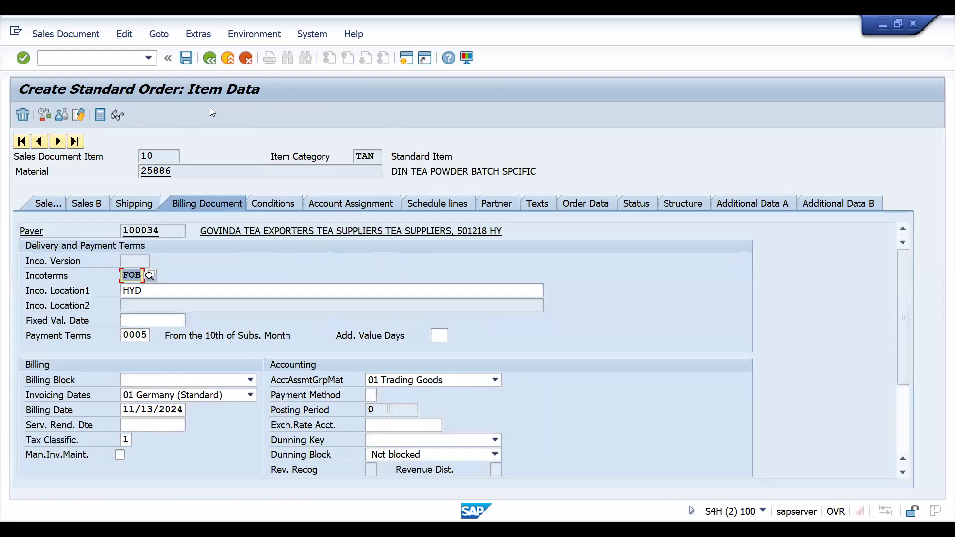
left_click(209, 58)
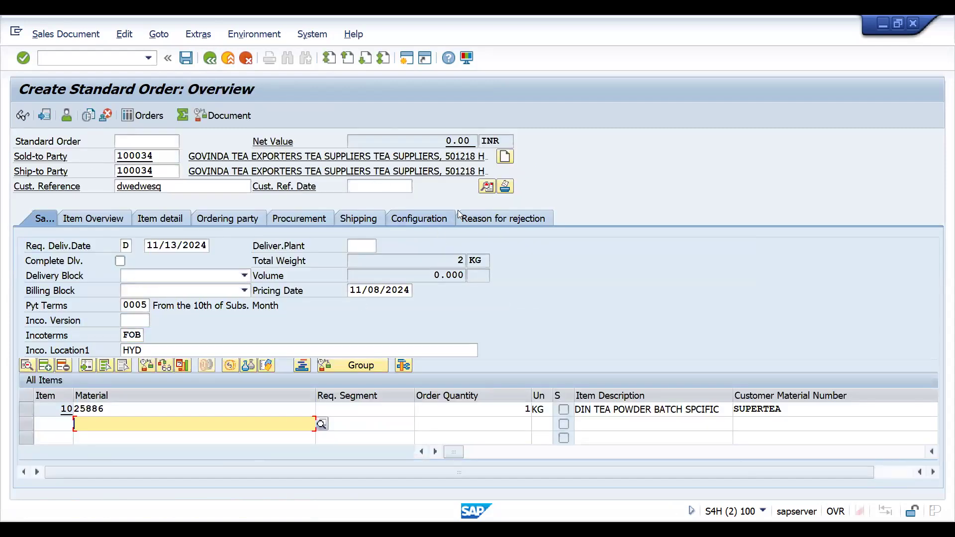
Set the document currency exchange rate in the order's header sales data to 10 and check the header pricing conditions
left_click(486, 186)
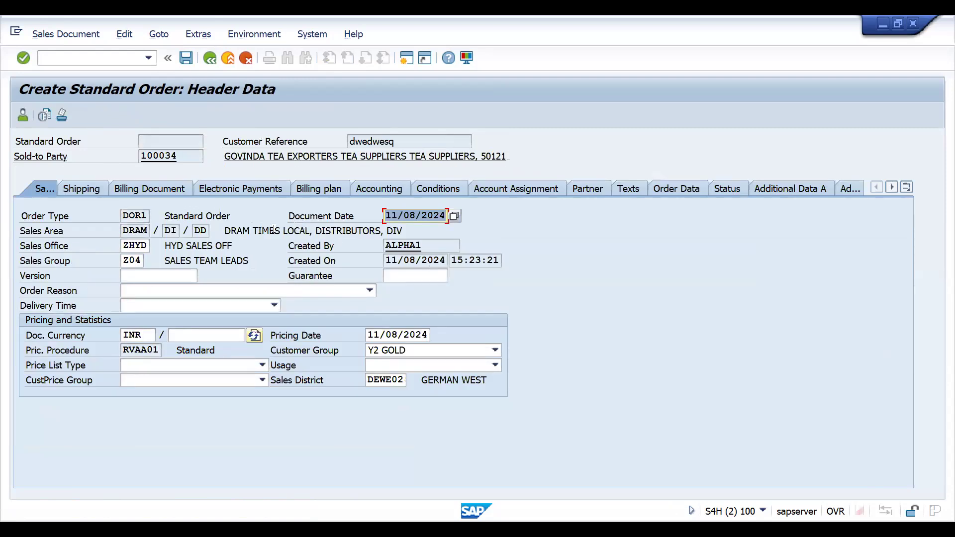
left_click(207, 337)
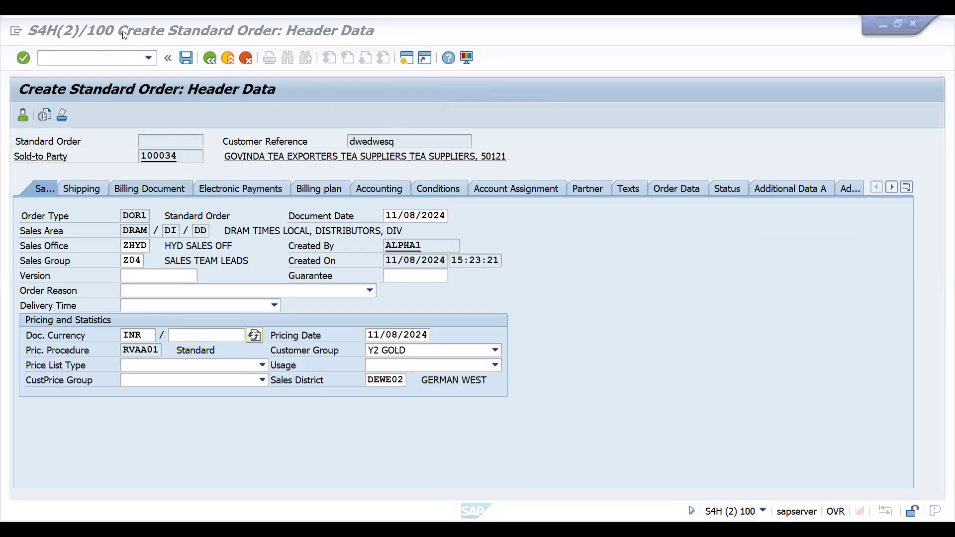
left_click(202, 339)
left_click(251, 337)
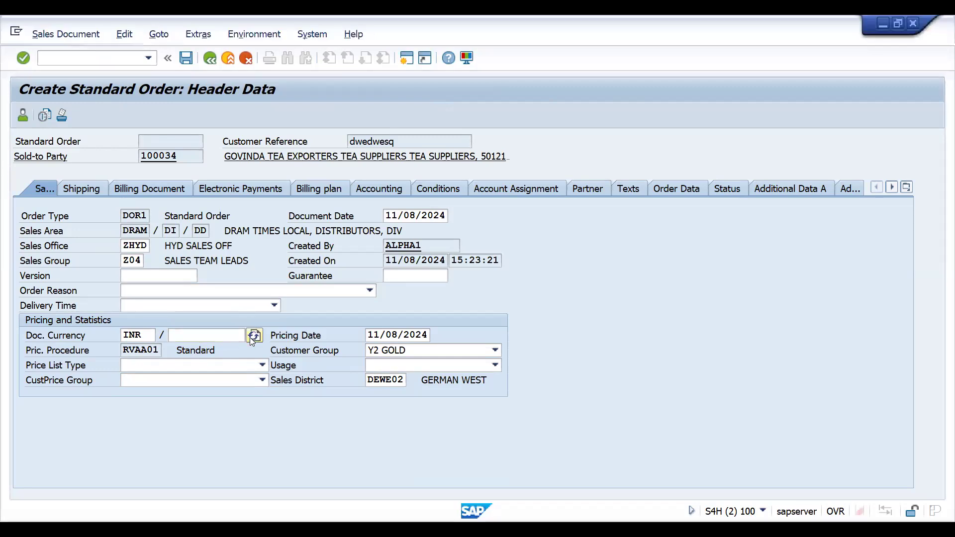
type("10")
key("Return")
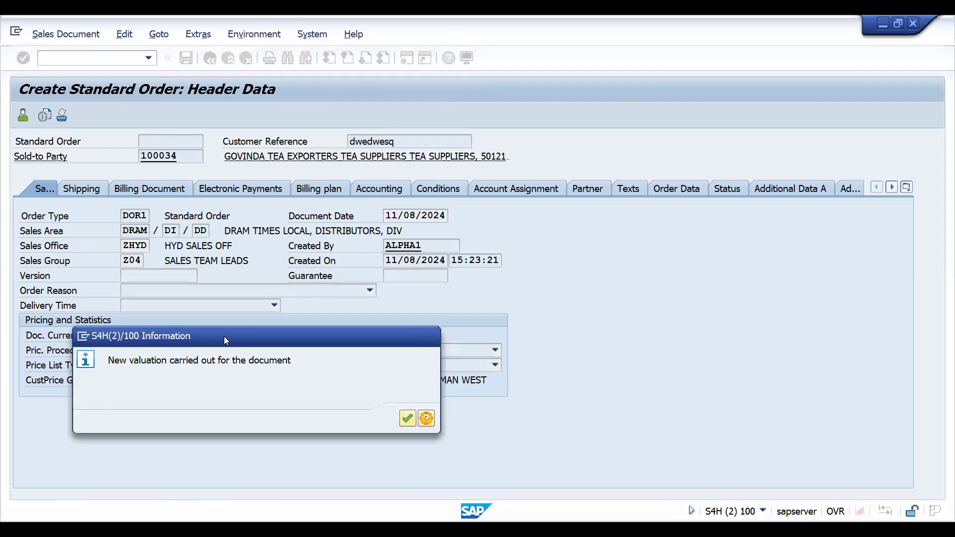
key("Return")
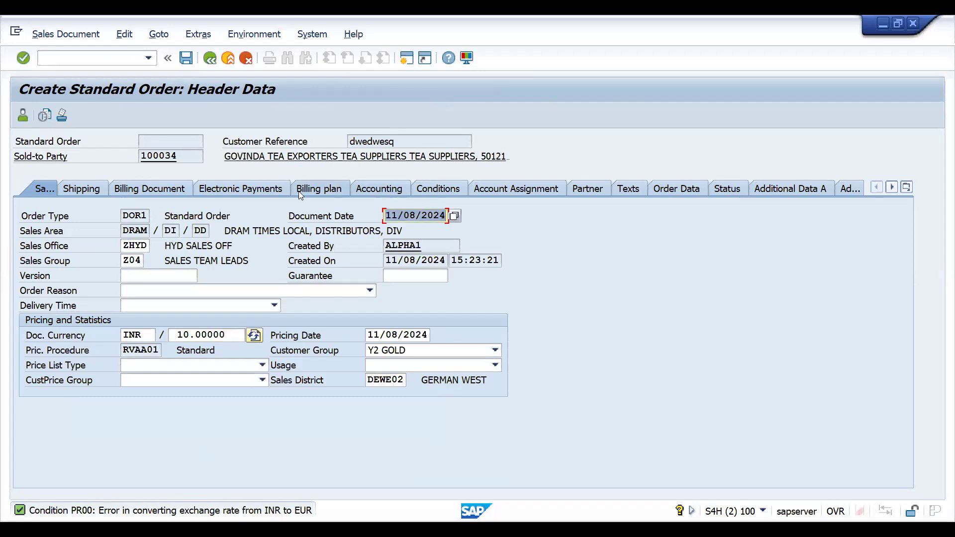
left_click(432, 189)
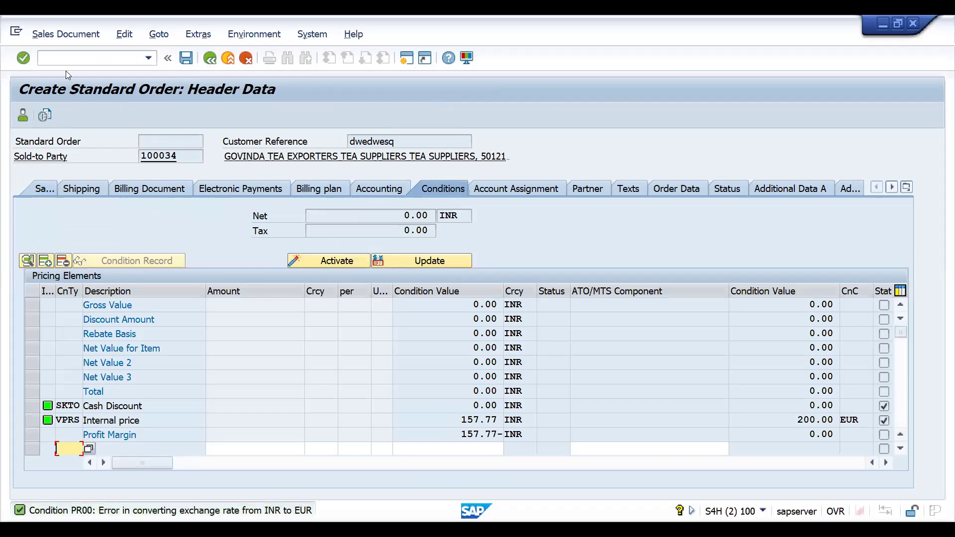
Leave the unsaved order and open the Terms of Payment maintenance view
left_click(56, 56)
type("/N")
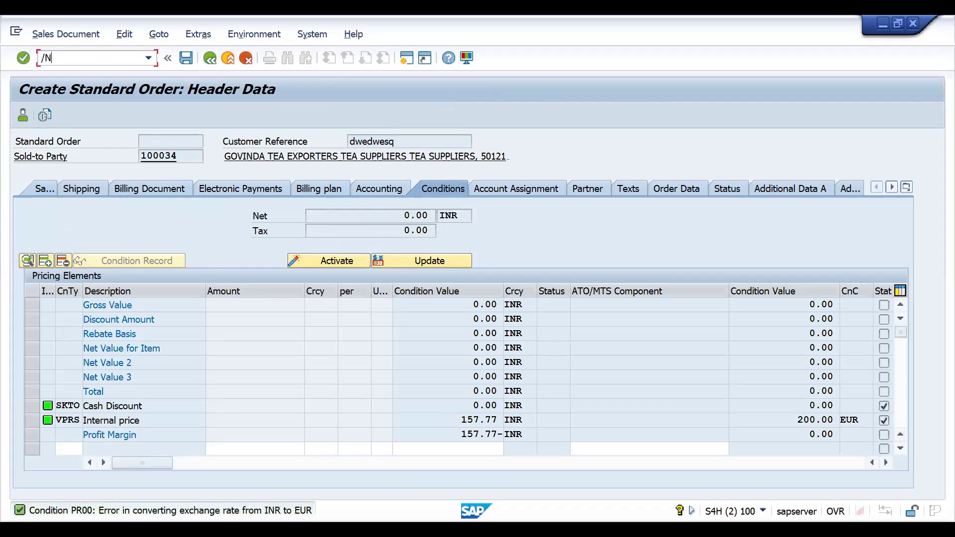
type("OBB")
key("Return")
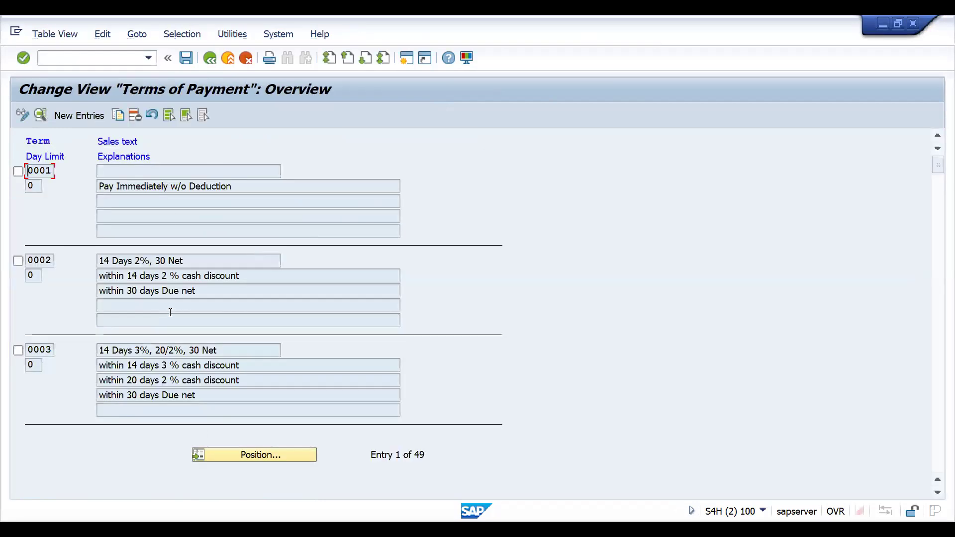
Open the Currency Exchange Rates maintenance view (OB08) and position the list on exchange rate type B from INR to EUR
left_click(149, 58)
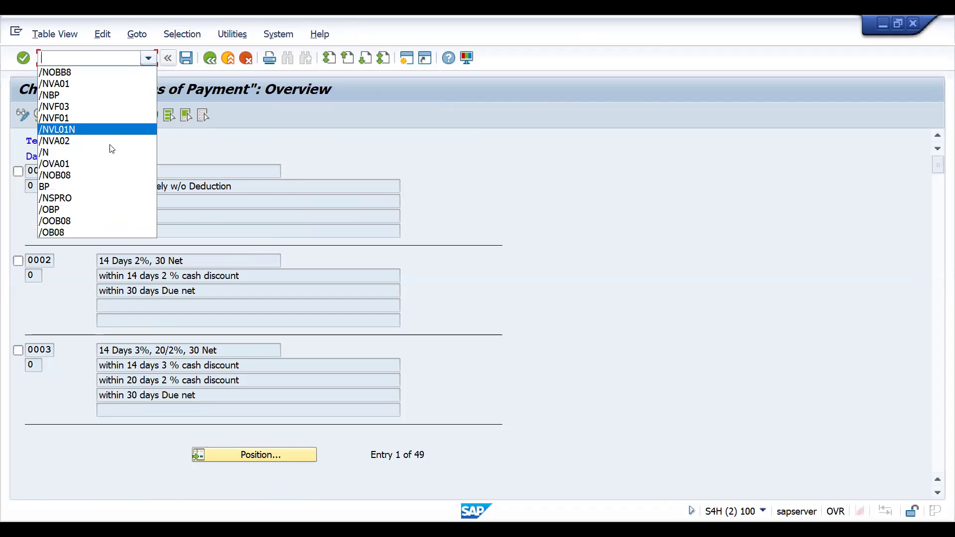
left_click(102, 176)
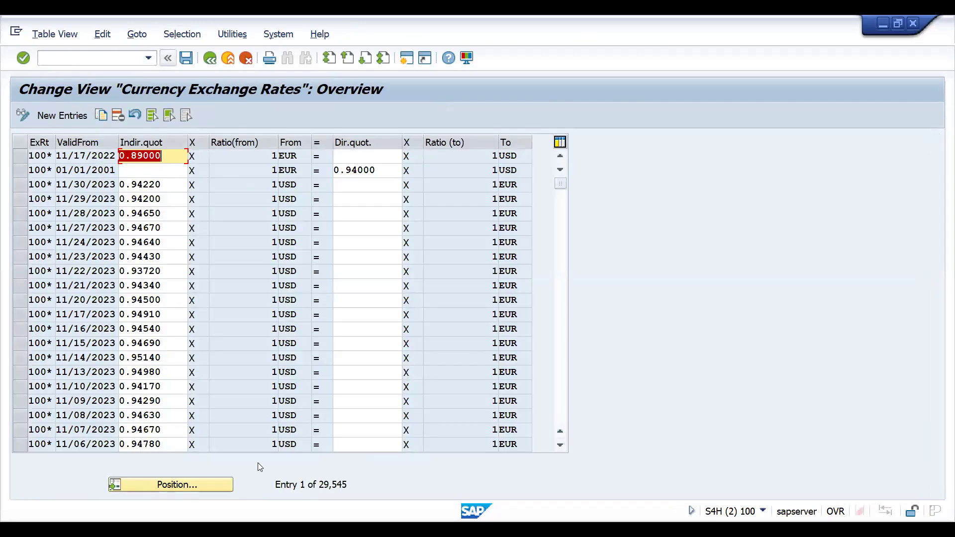
left_click(214, 487)
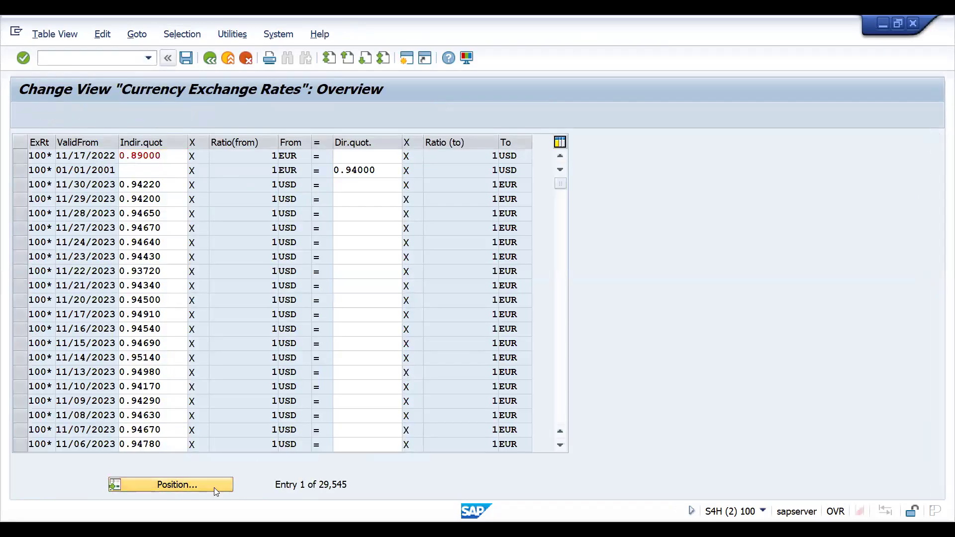
type("B")
key("Tab")
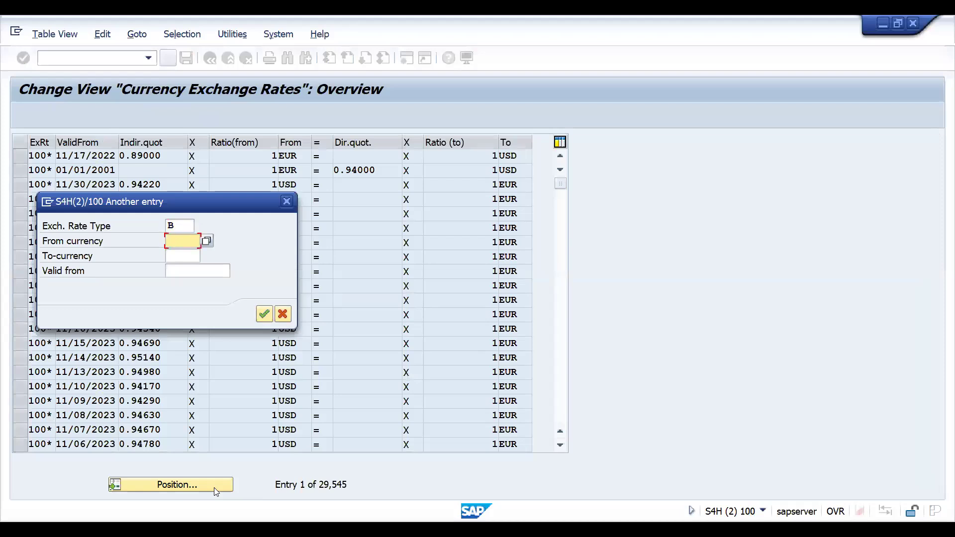
type("INR")
key("Tab")
type("EUR")
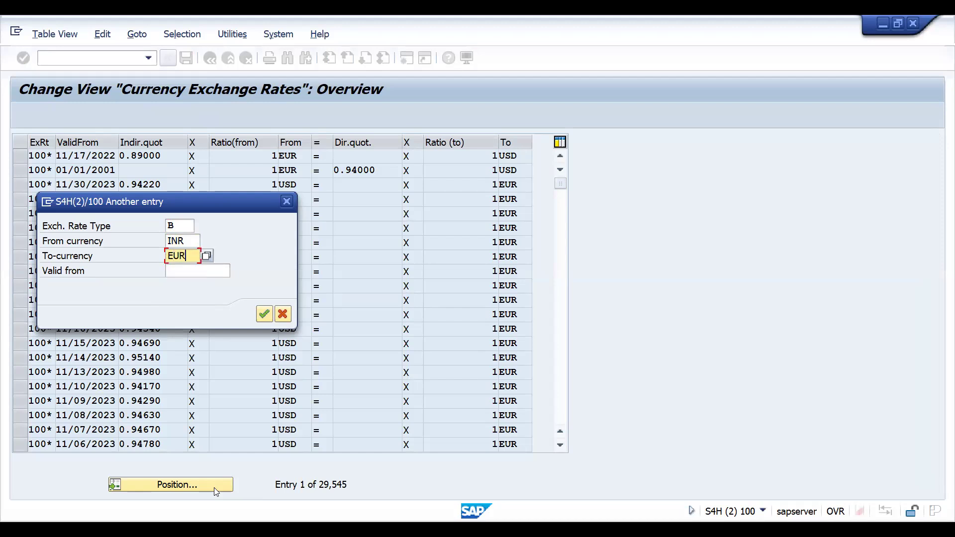
key("Return")
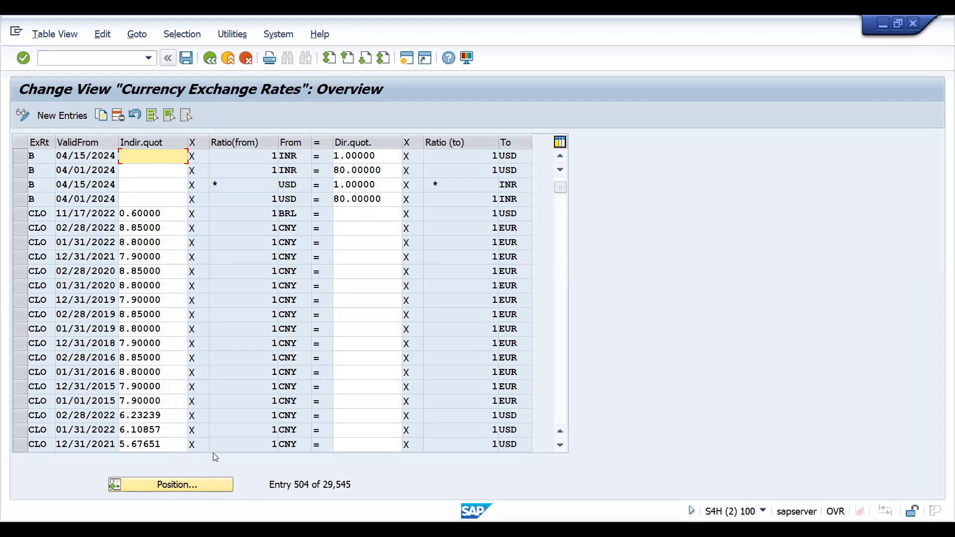
Look up the exchange rates of type B from EUR to INR
left_click(181, 482)
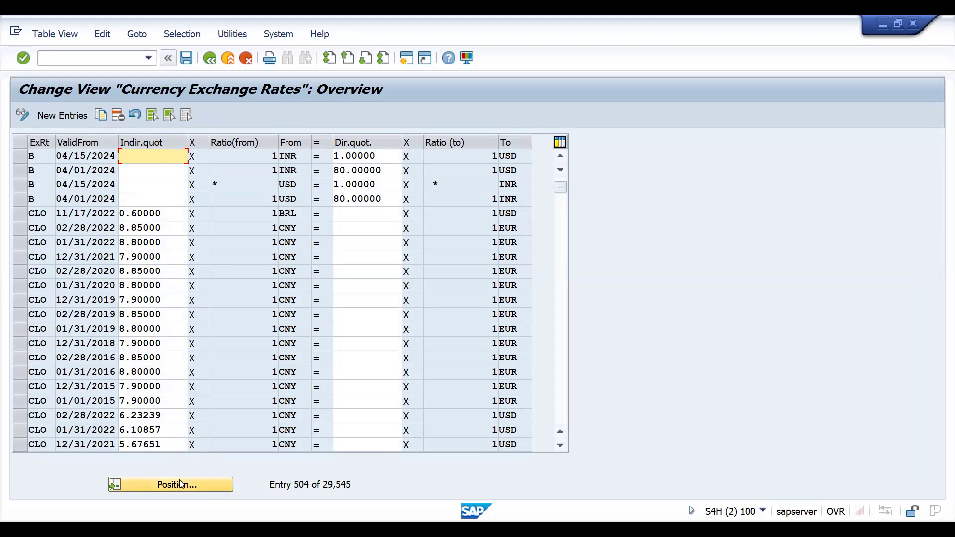
key("Tab")
type("EUR")
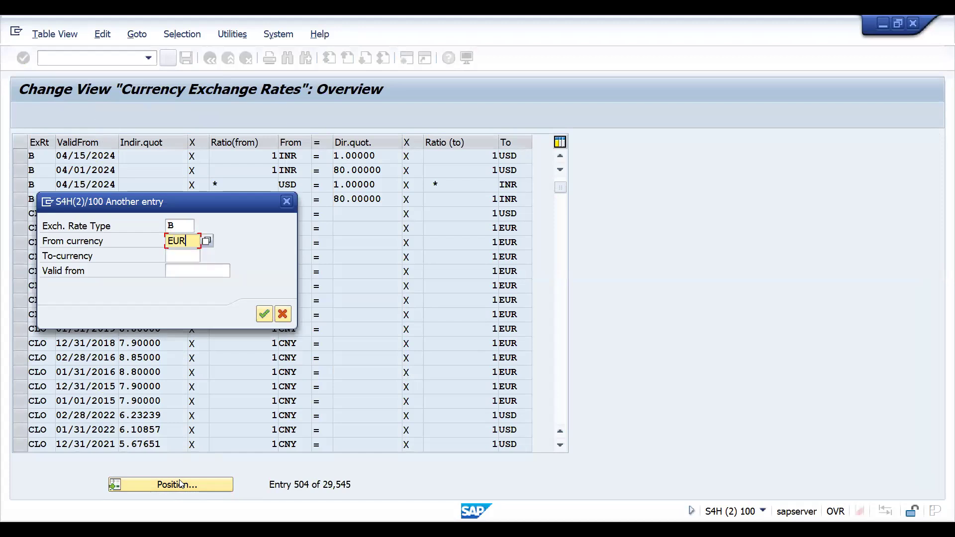
key("Tab")
type("INR")
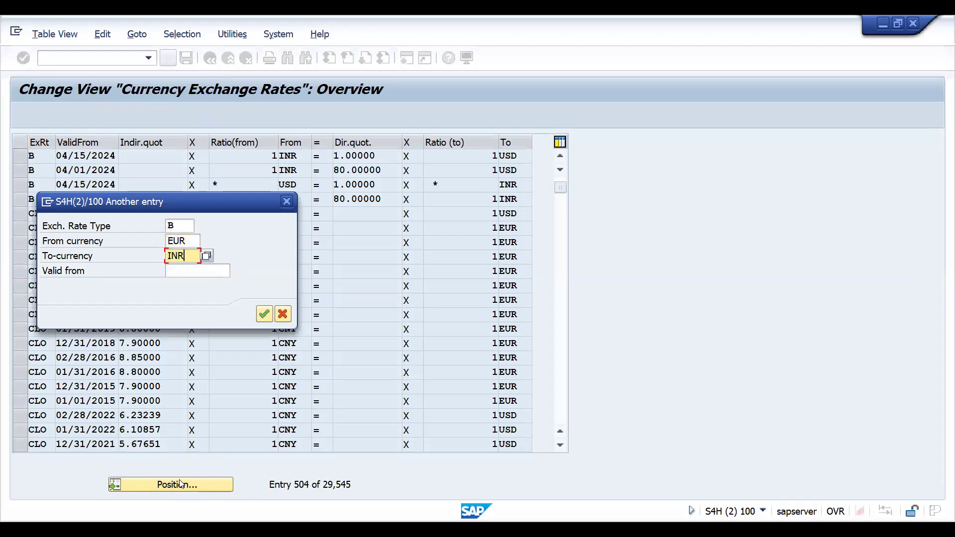
key("Return")
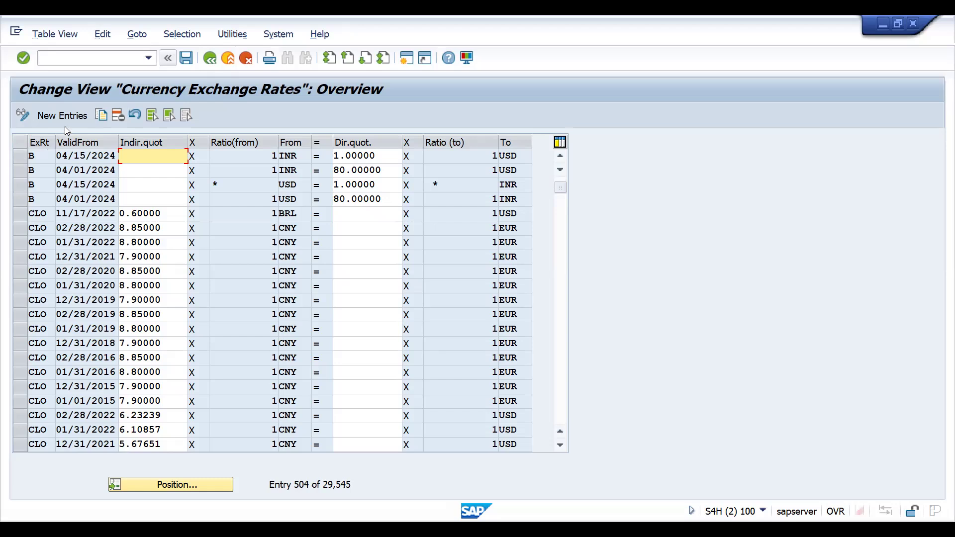
Copy the two type B entries valid from 04/15/2024, dating the INR to USD copy 11/08/2024 and the USD to INR copy 11/25/2024
left_click(23, 156)
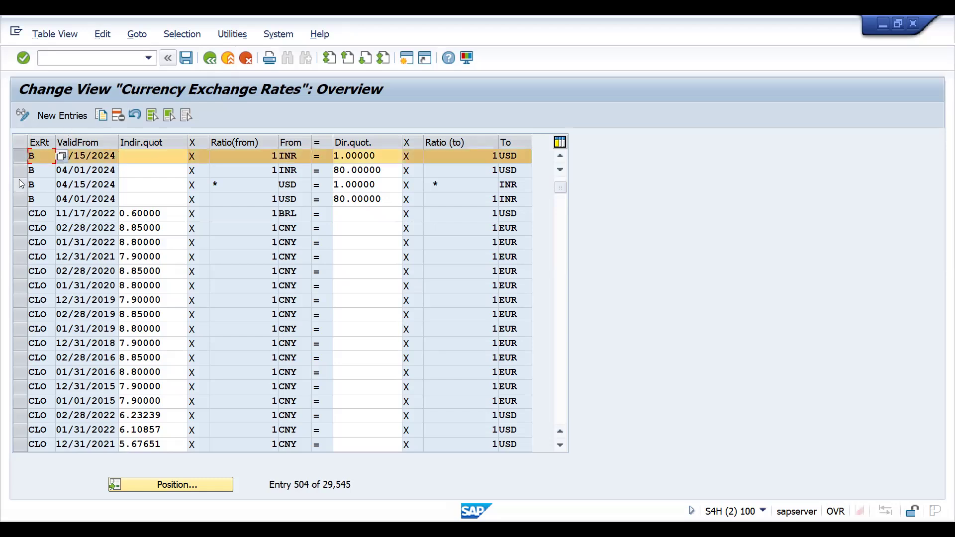
left_click(21, 183)
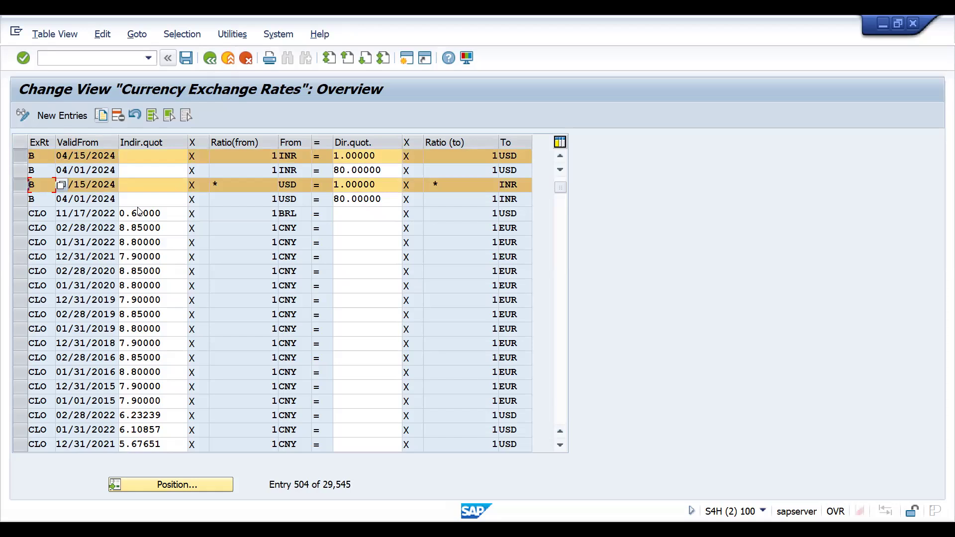
left_click(102, 118)
left_click(112, 158)
left_click(126, 160)
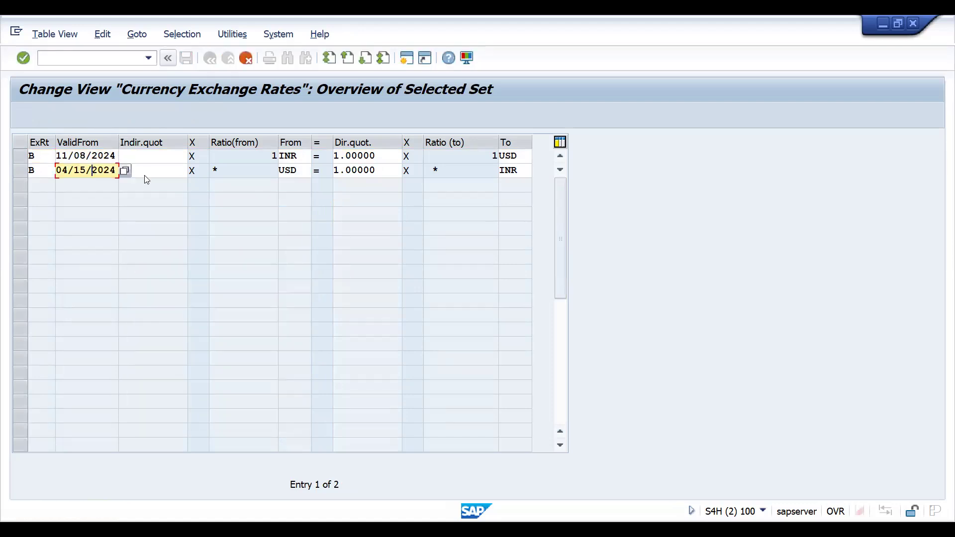
left_click(119, 170)
left_click(121, 171)
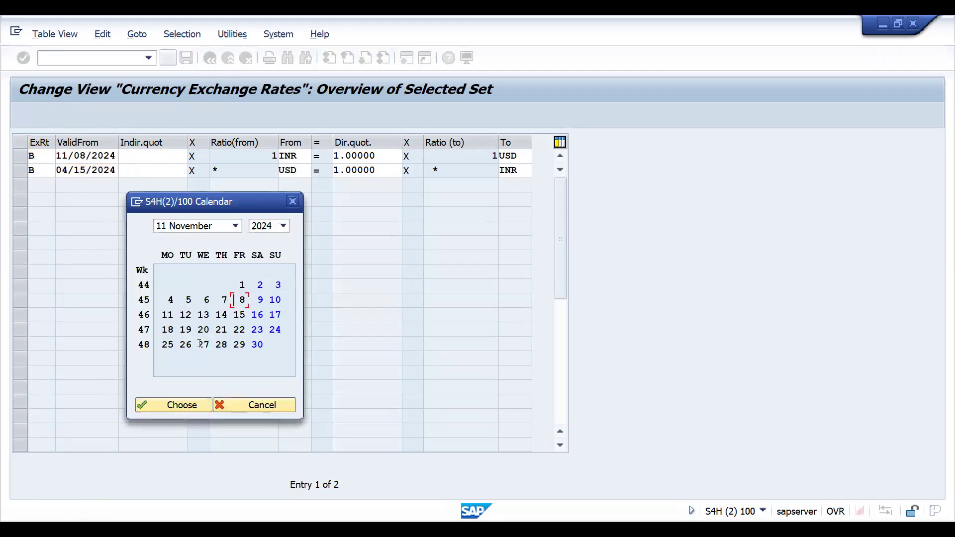
double_click(170, 344)
Enter indirect quotations of .80 for the 11/08/2024 entry and .90 for the 11/25/2024 entry
left_click(153, 158)
type(".")
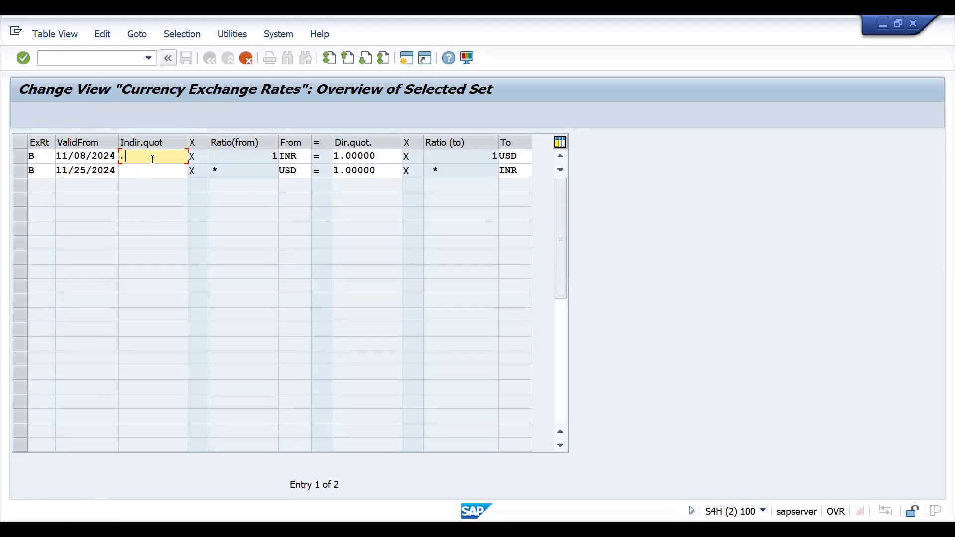
type("80")
left_click(134, 171)
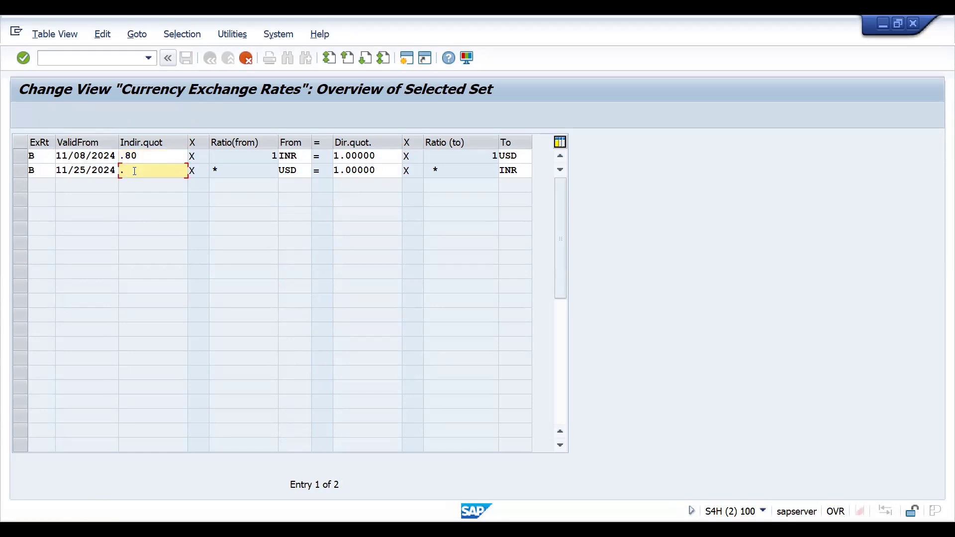
type("90")
Change the currencies of the copied entries so that both translate from INR to EUR
left_click(299, 172)
key("BackSpace")
key("BackSpace")
key("BackSpace")
type("INR")
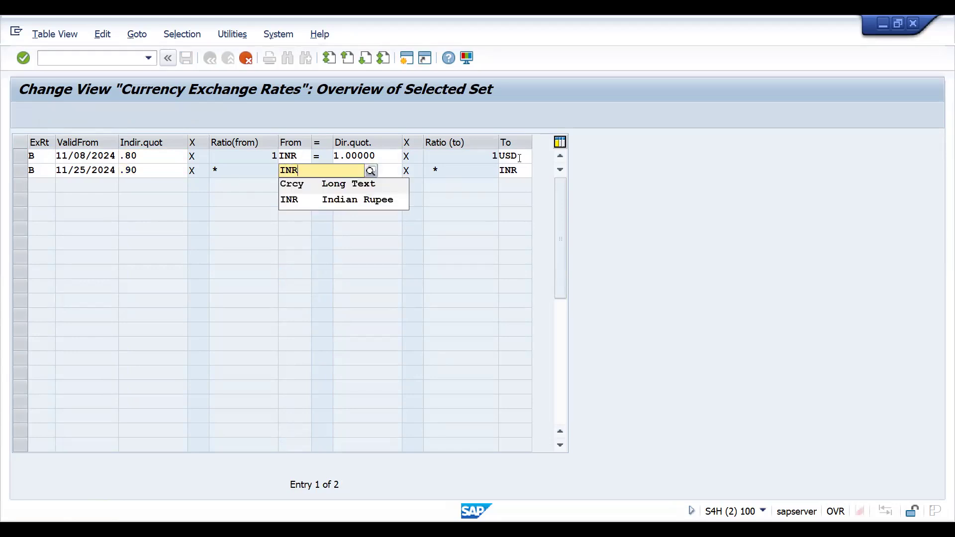
left_click(519, 158)
key("BackSpace")
key("BackSpace")
key("BackSpace")
type("EUR")
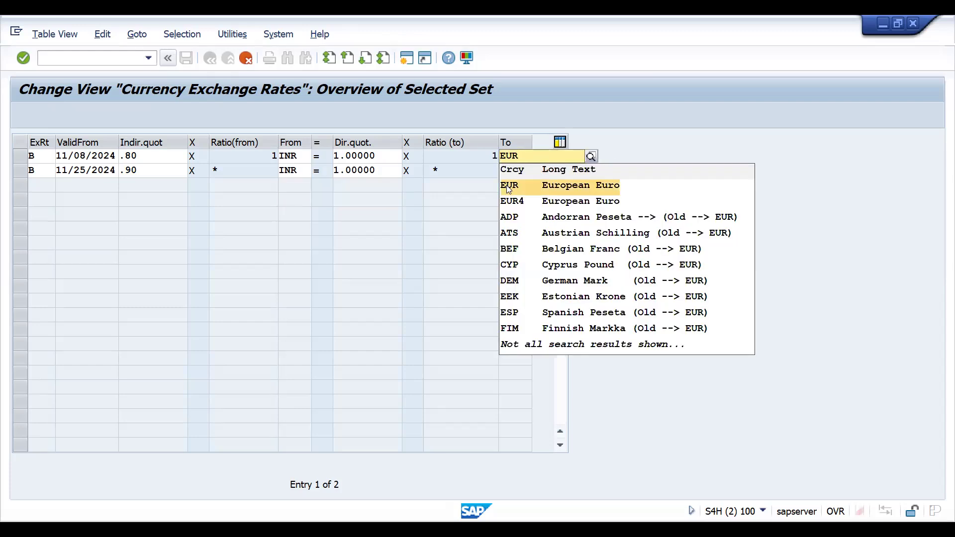
left_click(508, 188)
left_click(522, 172)
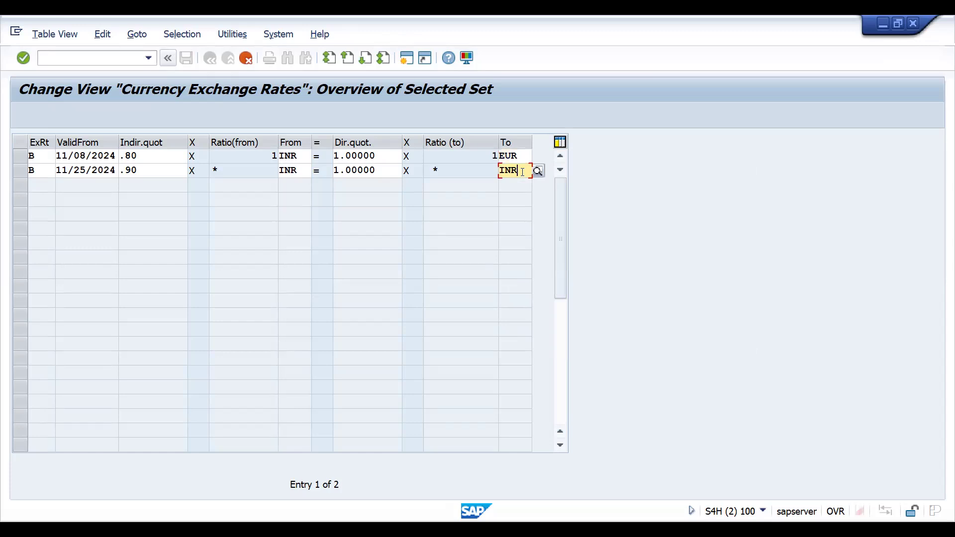
key("BackSpace")
key("BackSpace")
key("BackSpace")
type("EUR")
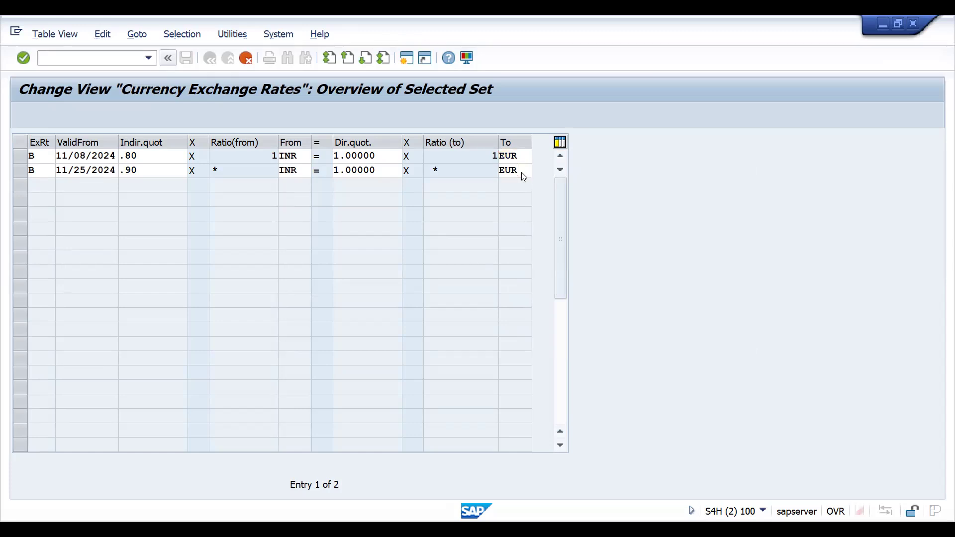
key("Return")
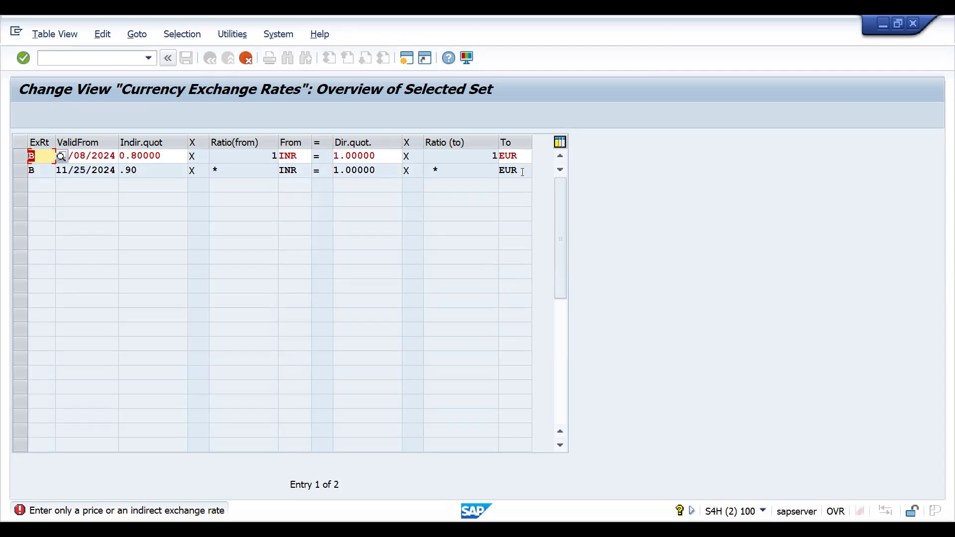
Set the indirect quotation of the 11/08/2024 entry to .85
left_click(164, 159)
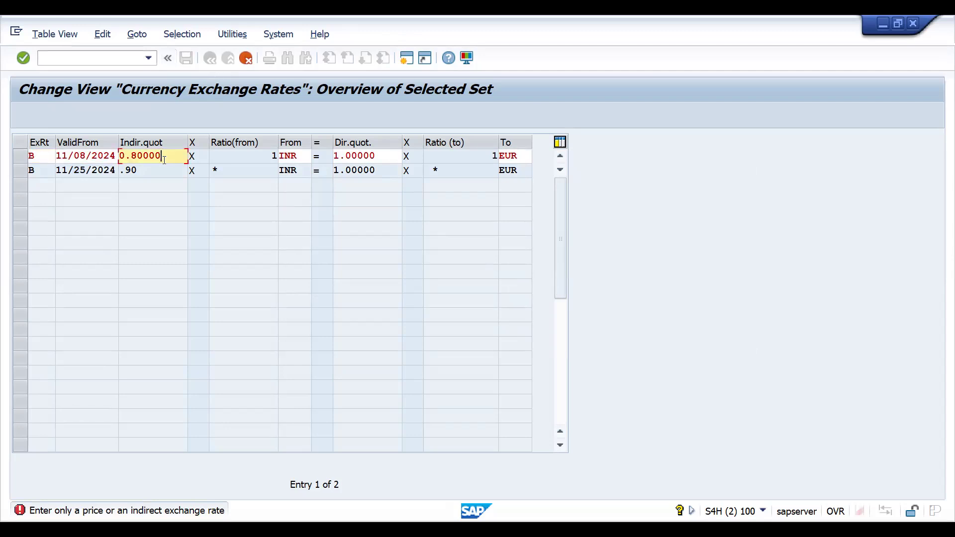
left_click(127, 155)
key("BackSpace")
key("Return")
left_click(176, 152)
key("BackSpace")
key("BackSpace")
key("BackSpace")
key("BackSpace")
key("BackSpace")
key("BackSpace")
key("BackSpace")
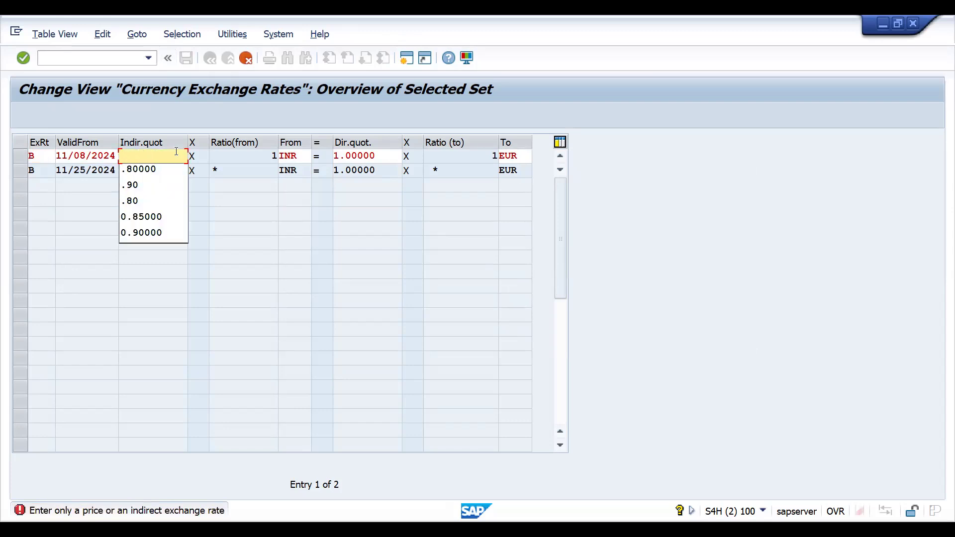
type(".85")
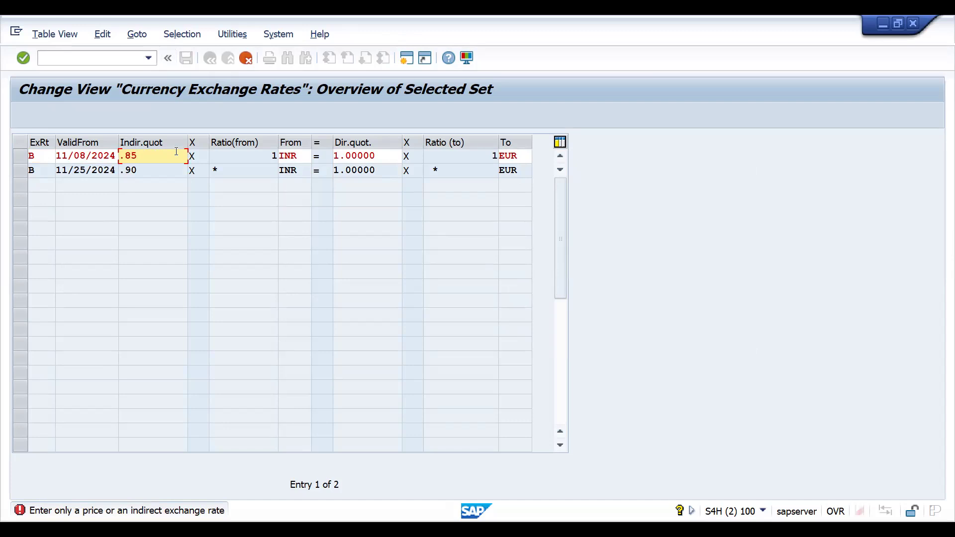
key("Return")
key("Return")
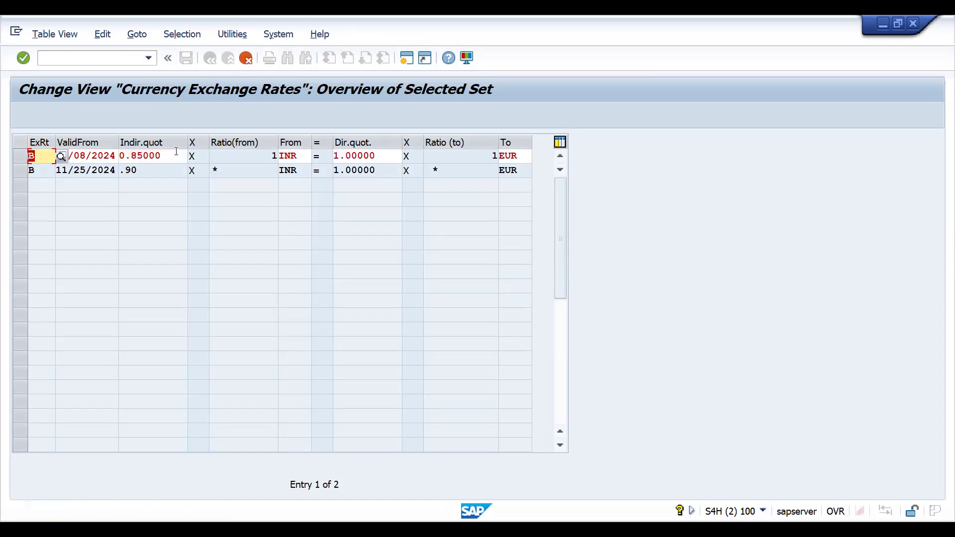
Set the exchange rate type of the 11/08/2024 entry to 001
left_click(59, 163)
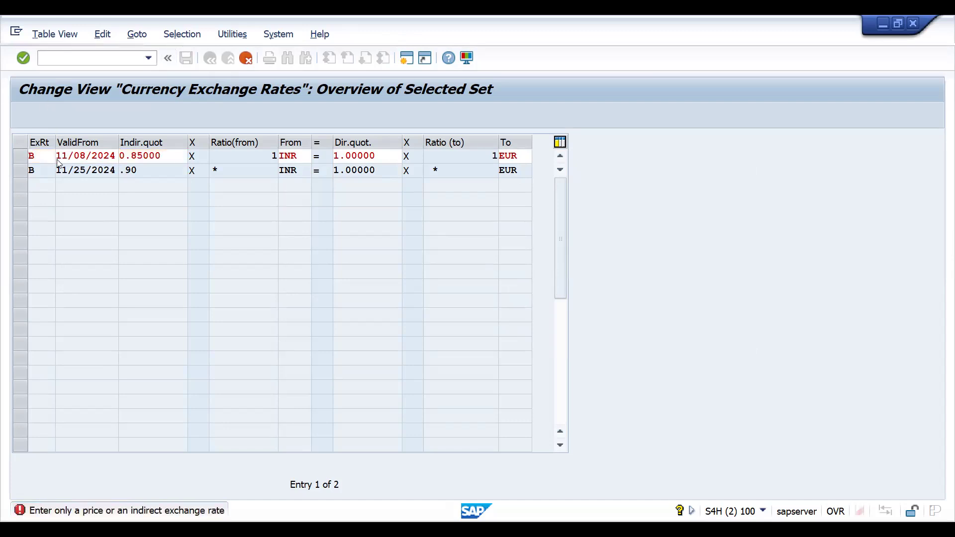
key("F4")
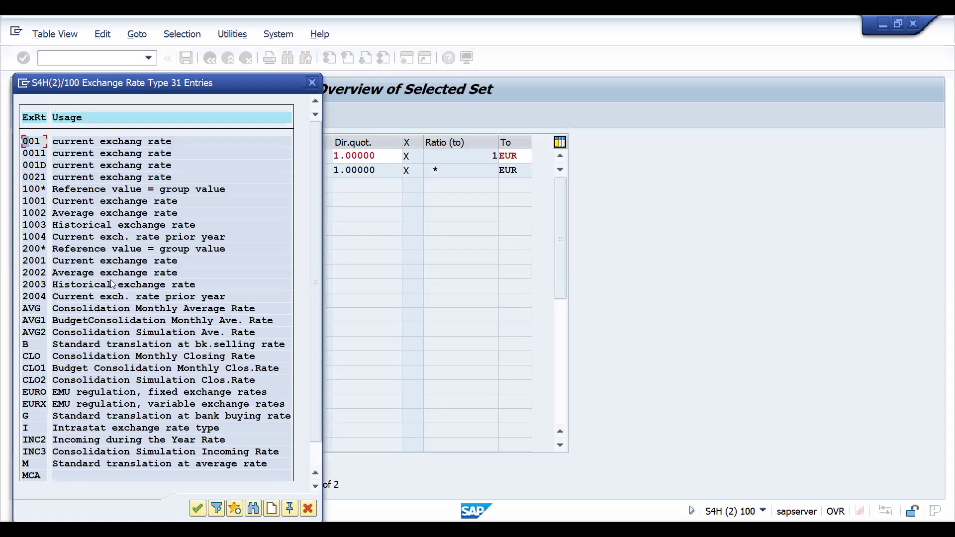
double_click(38, 144)
key("Return")
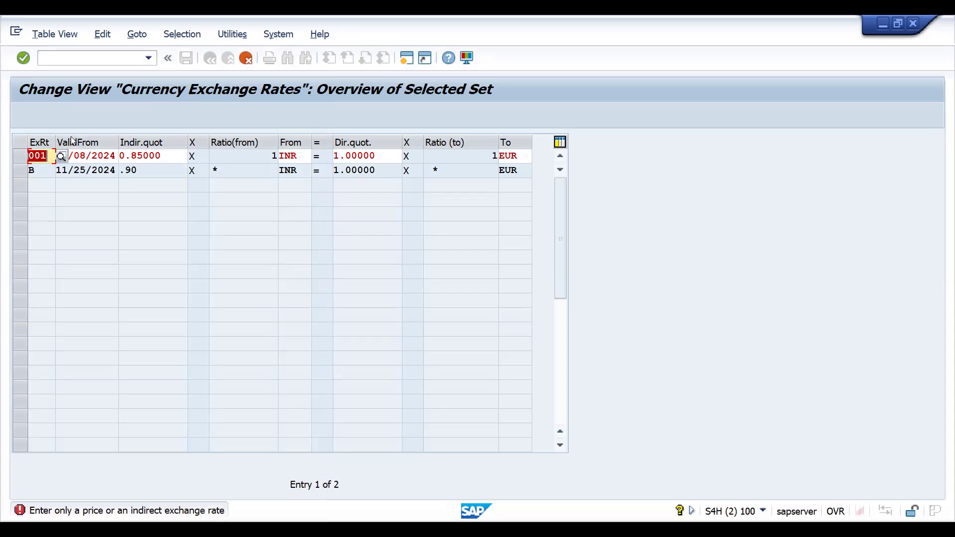
left_click(62, 159)
key("F4")
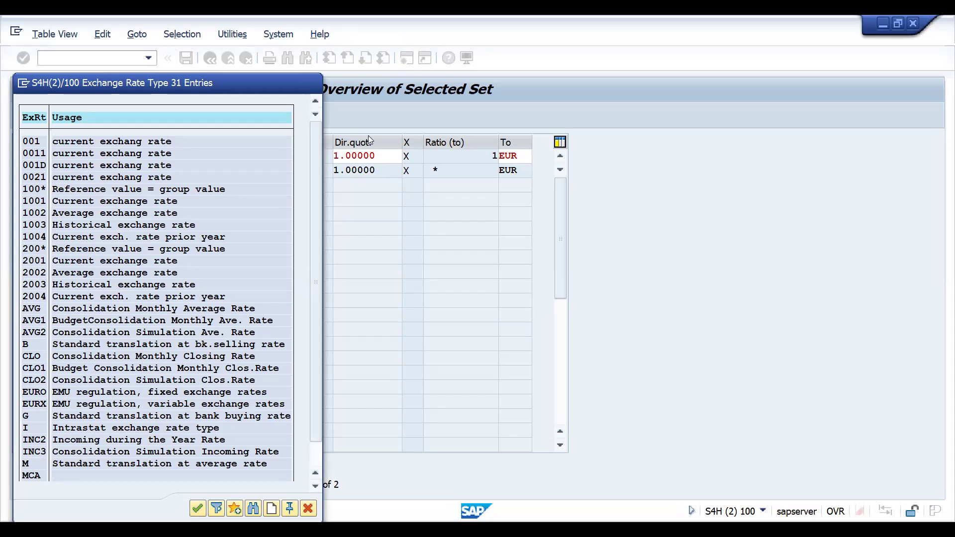
key("Escape")
Clear the direct quotation of the 11/08/2024 entry
left_click(386, 156)
key("BackSpace")
key("BackSpace")
key("BackSpace")
key("BackSpace")
key("BackSpace")
key("BackSpace")
key("BackSpace")
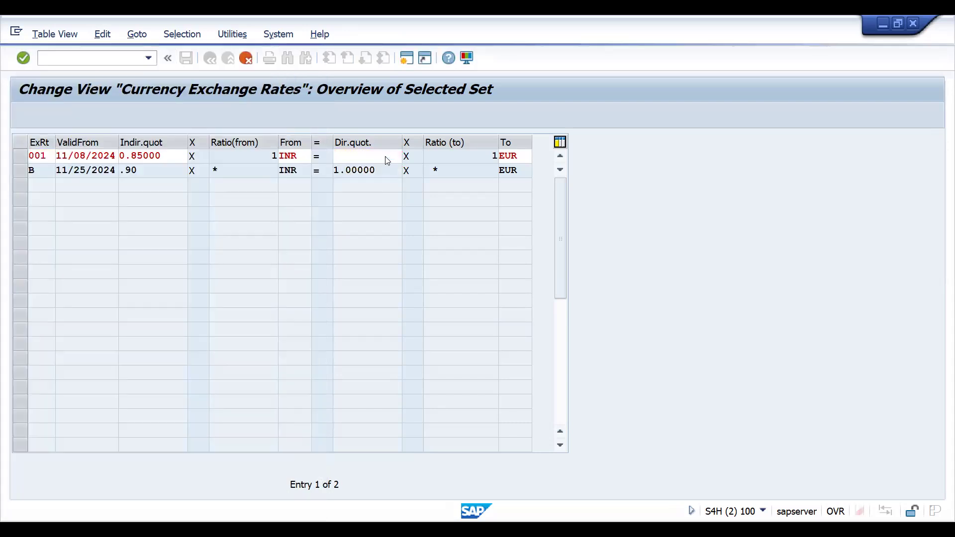
key("Return")
key("Return")
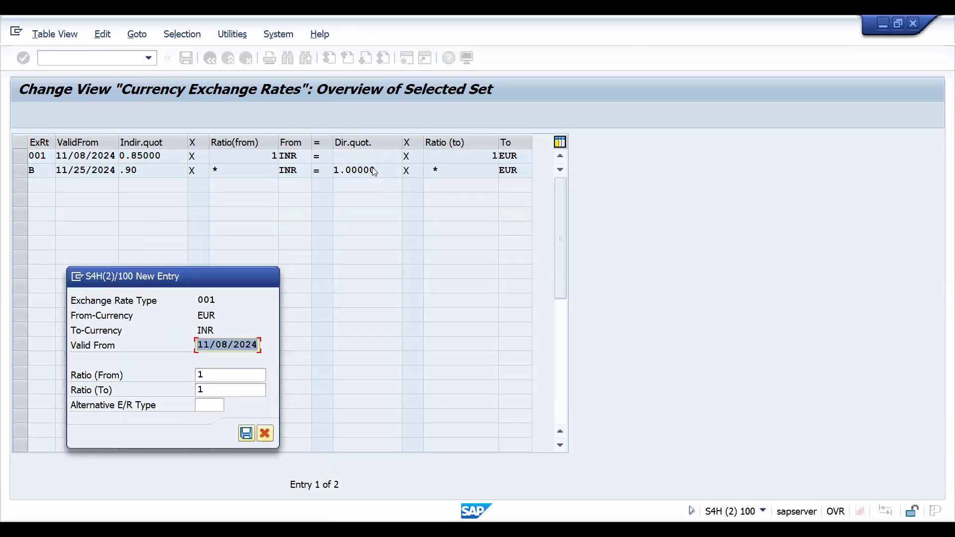
Cancel the new EUR to INR translation ratio entry for type 001 and set the 11/08/2024 entry's exchange rate type to B
left_click(221, 406)
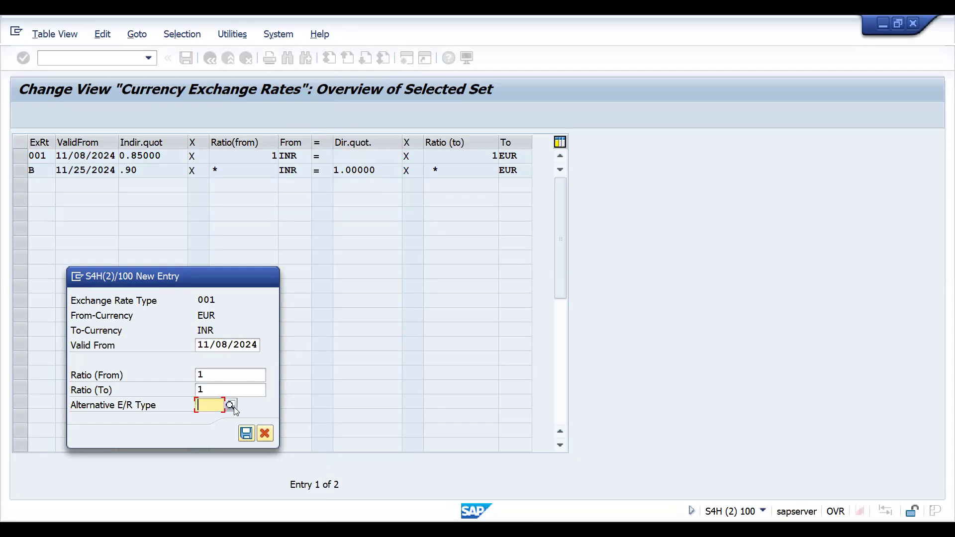
left_click(233, 406)
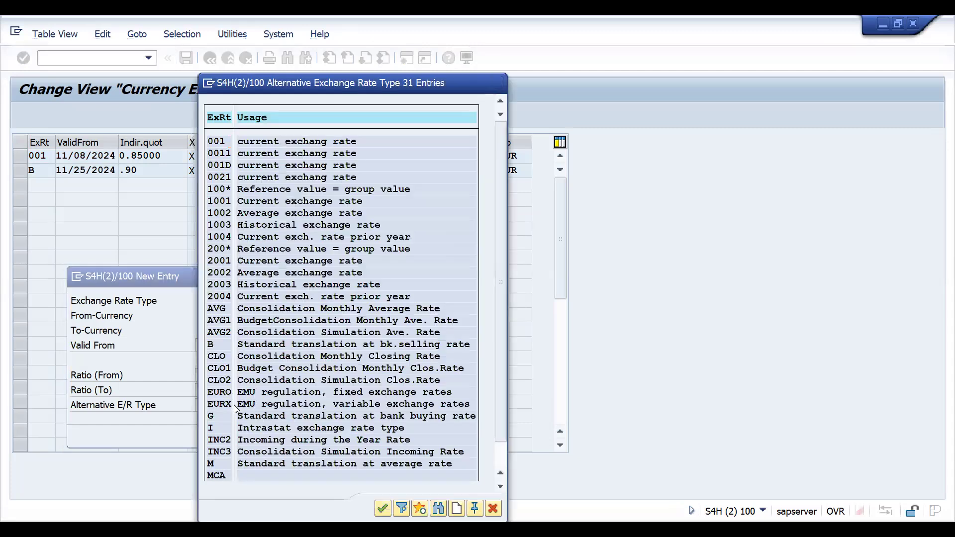
key("Escape")
left_click(264, 434)
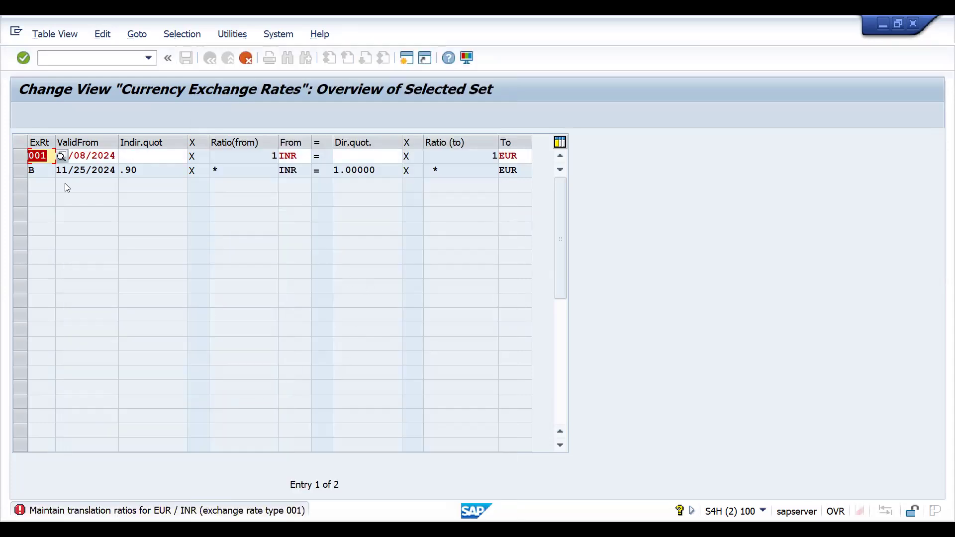
type("B")
key("Return")
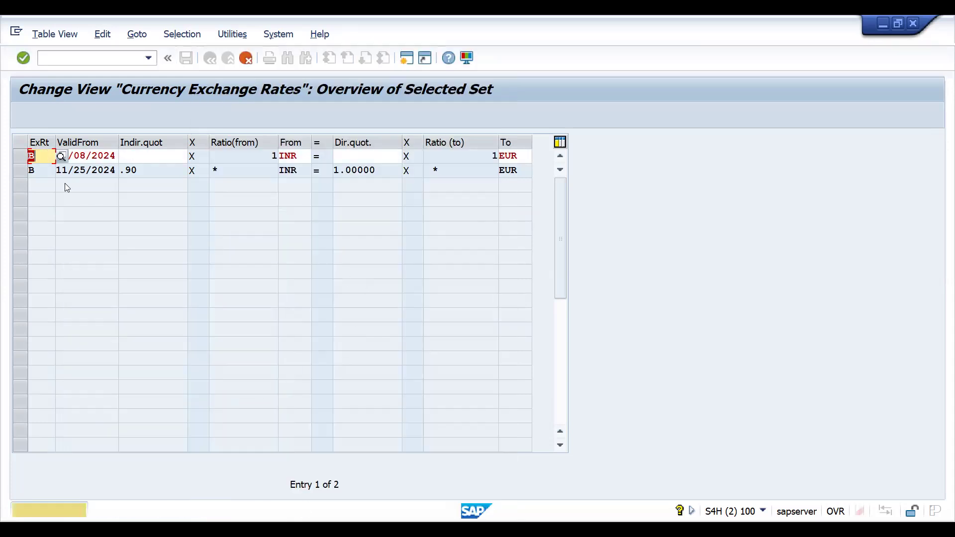
Clear the direct quotation of the 11/25/2024 type B entry and accept both copied entries
key("Return")
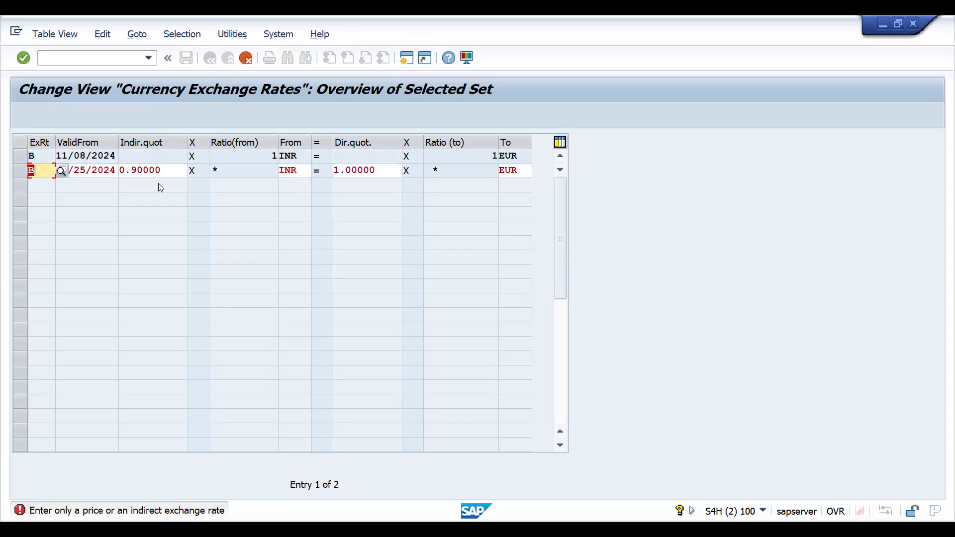
left_click(389, 173)
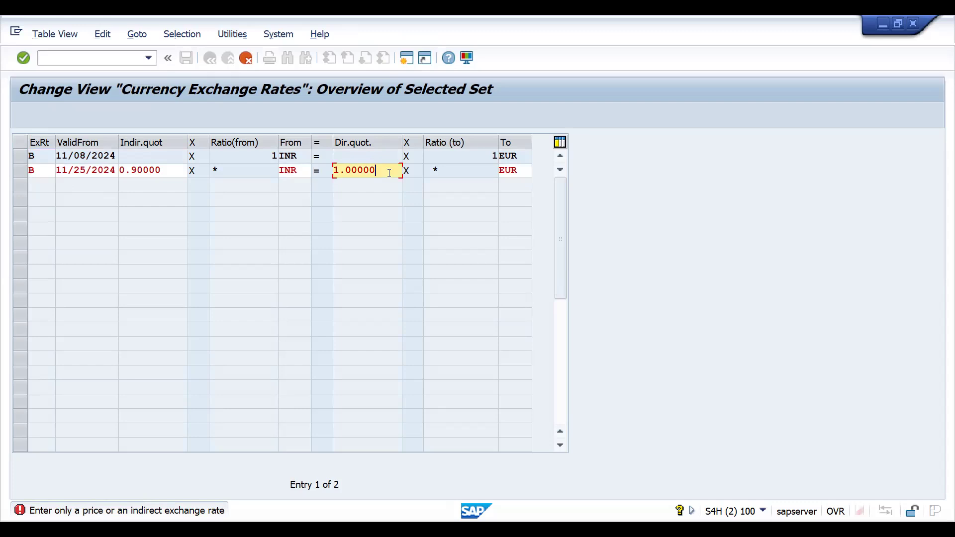
key("BackSpace")
key("BackSpace")
key("BackSpace")
key("BackSpace")
key("BackSpace")
key("BackSpace")
key("BackSpace")
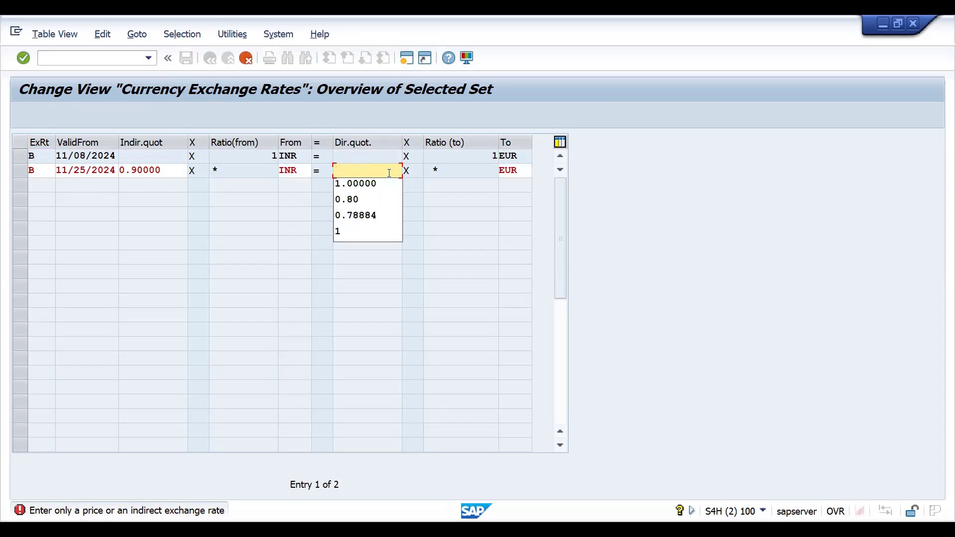
key("Return")
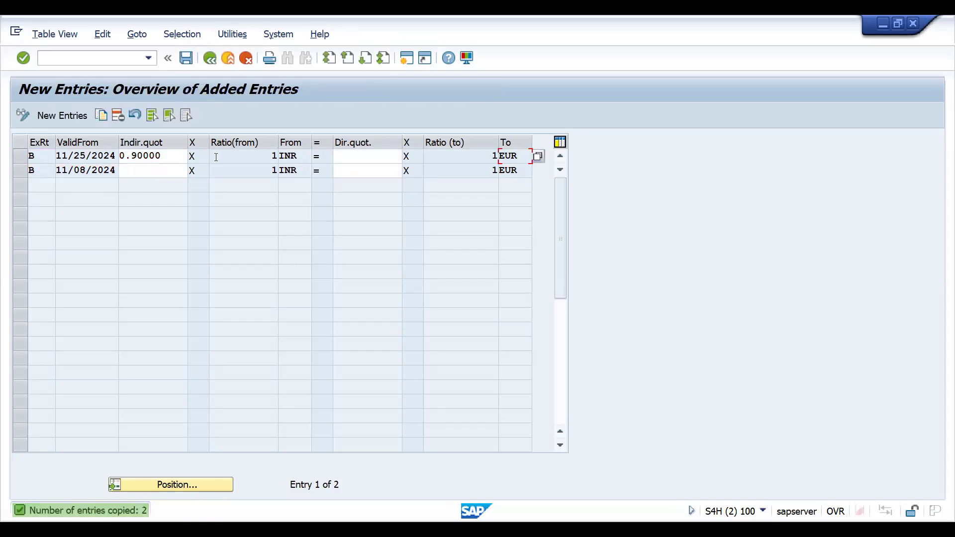
Set the indirect quotation of the 11/08/2024 type B entry to .85 and save the exchange rates
left_click(138, 170)
type(".")
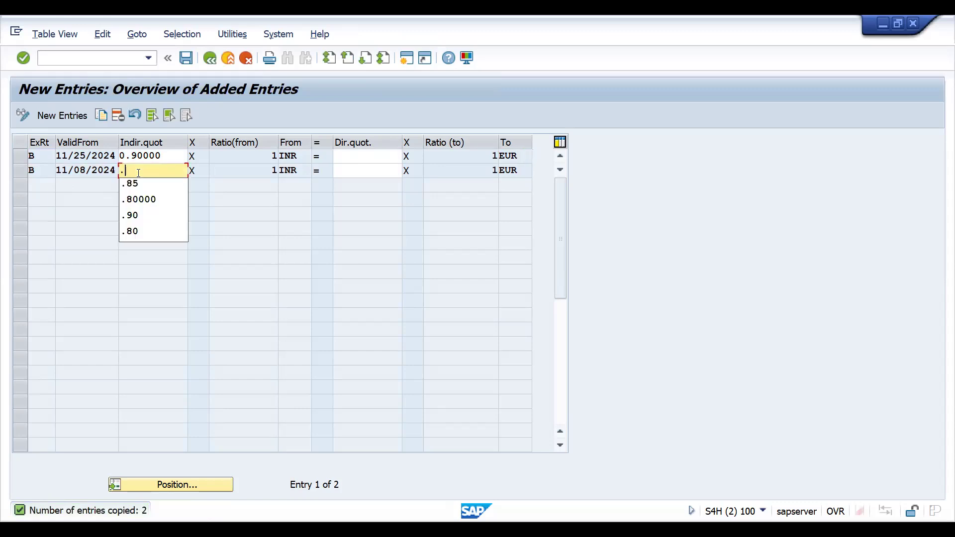
type("85")
key("Return")
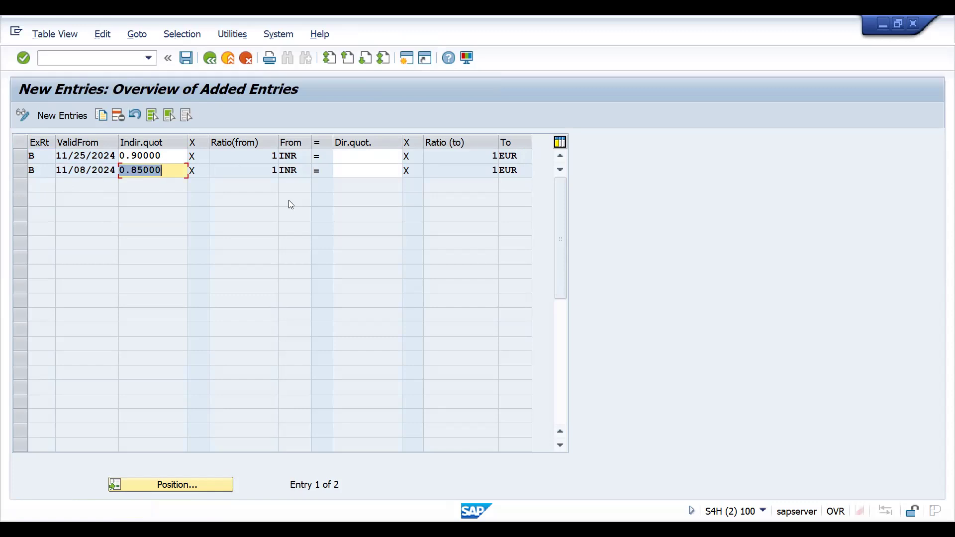
key("ctrl+s")
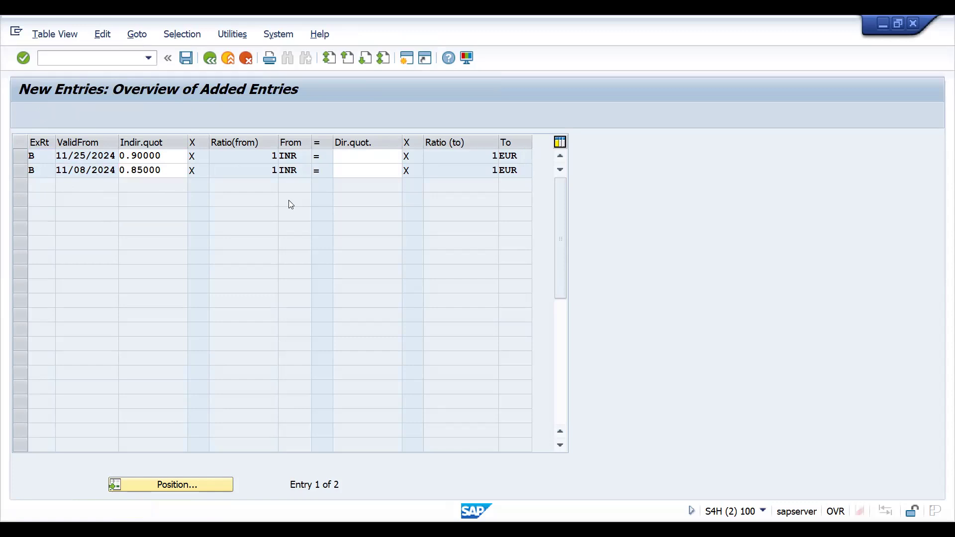
Start a DOR1 standard order with transaction VA01 for the suggested sold-to party, using customer reference dwedwesq
left_click(84, 57)
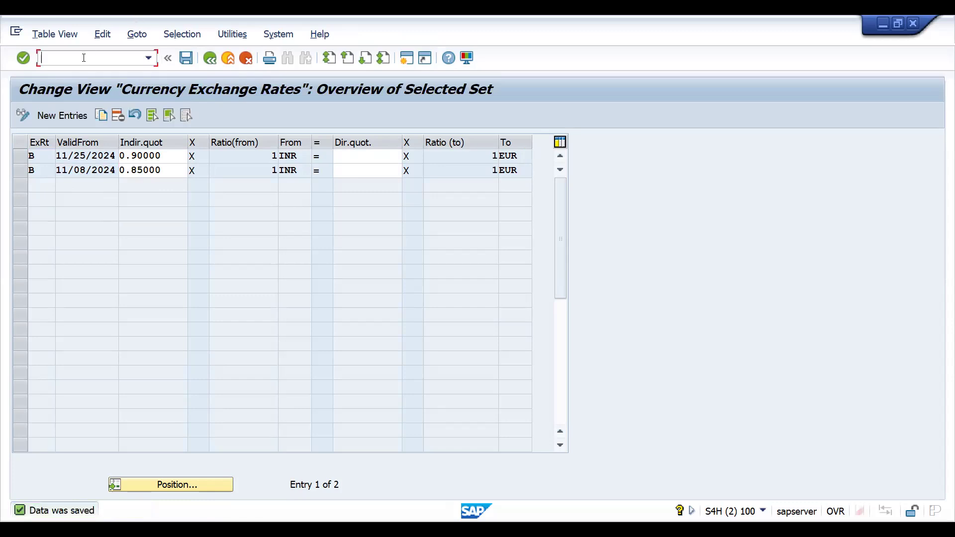
type("/NVA02")
key("Return")
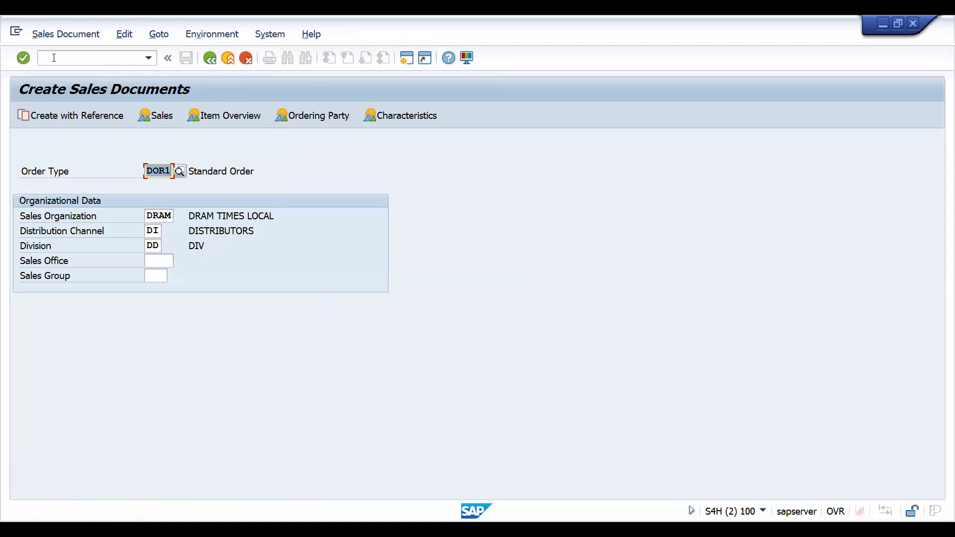
key("Return")
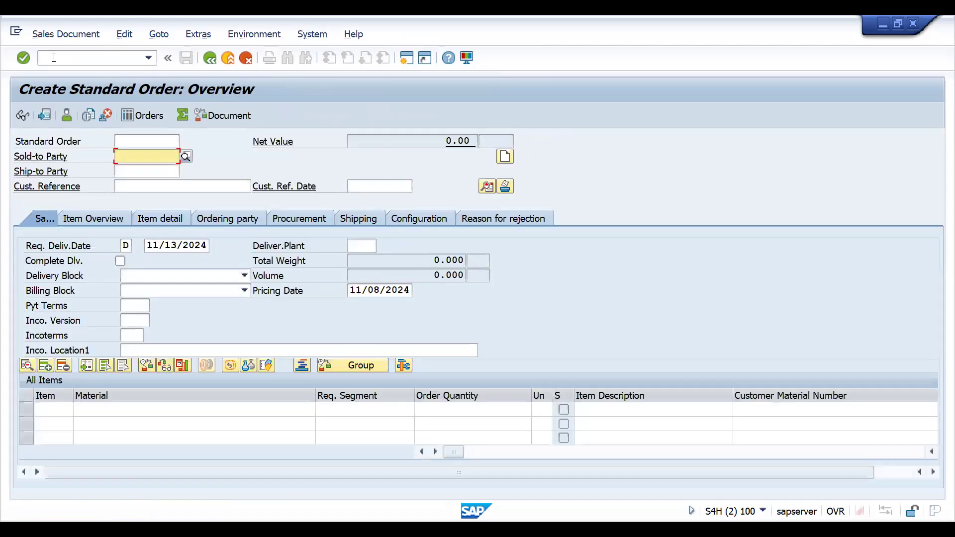
key("Return")
type("dwedwesq")
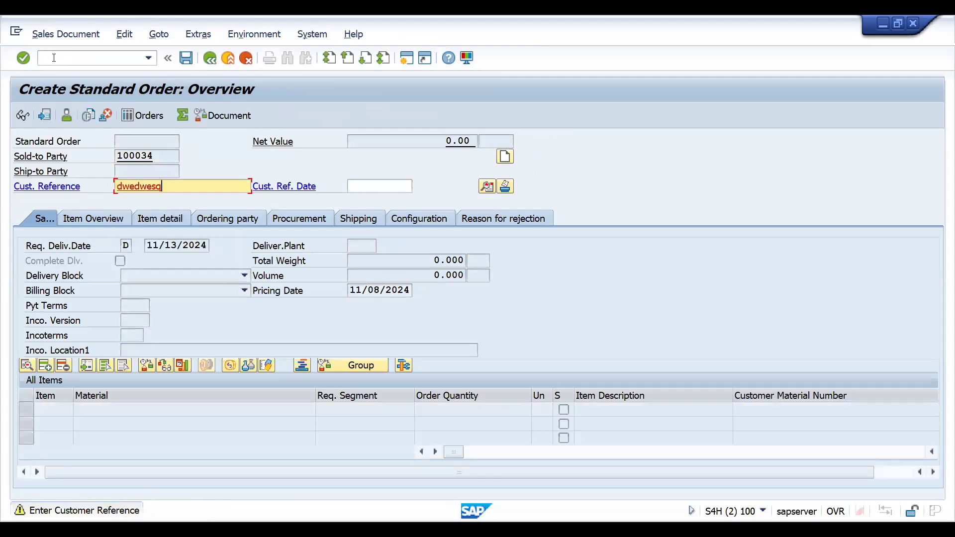
key("Return")
Add material 25886 with order quantity 1 to the order and continue despite the open quotations
key("Down")
key("Down")
key("Return")
key("Tab")
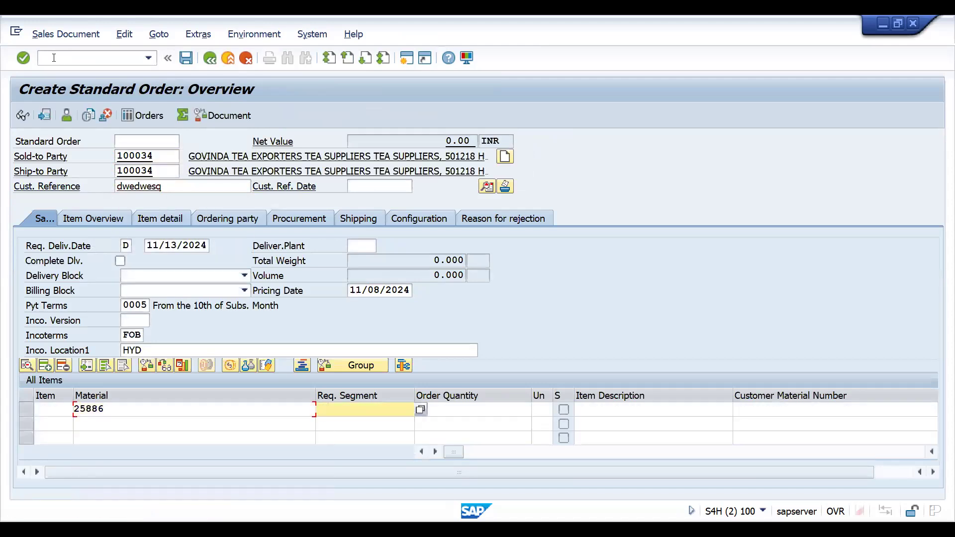
key("Tab")
type("1")
key("Return")
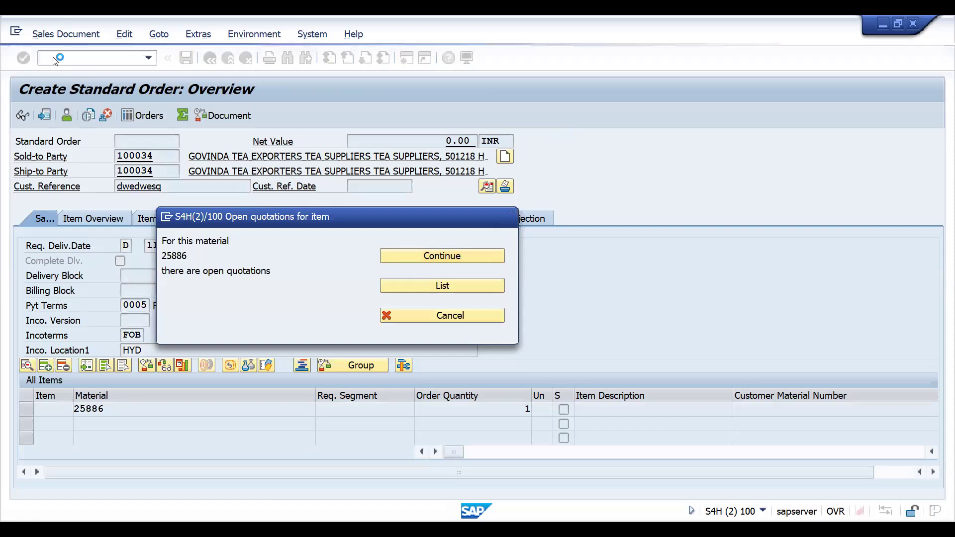
key("Return")
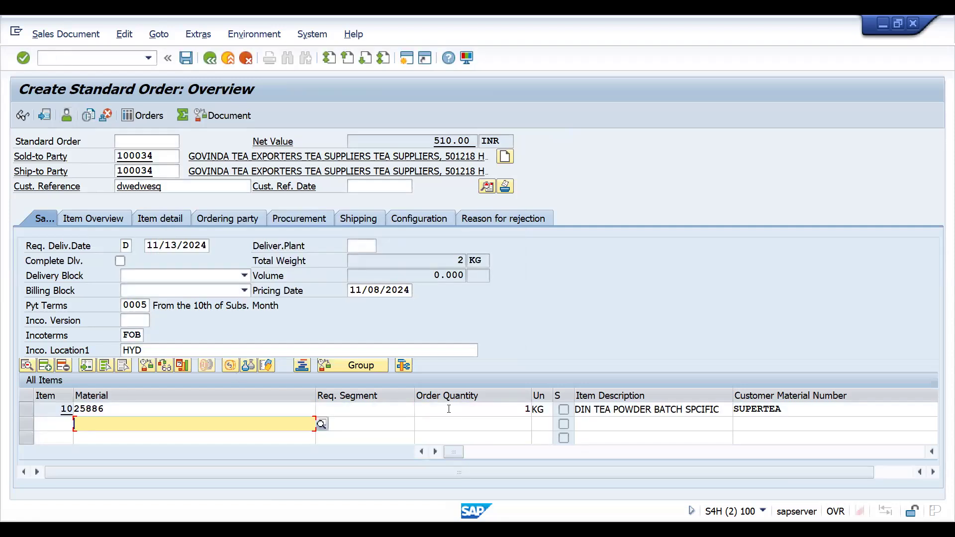
Display the order's header data and set the pricing date to 11/21/2024
left_click(487, 187)
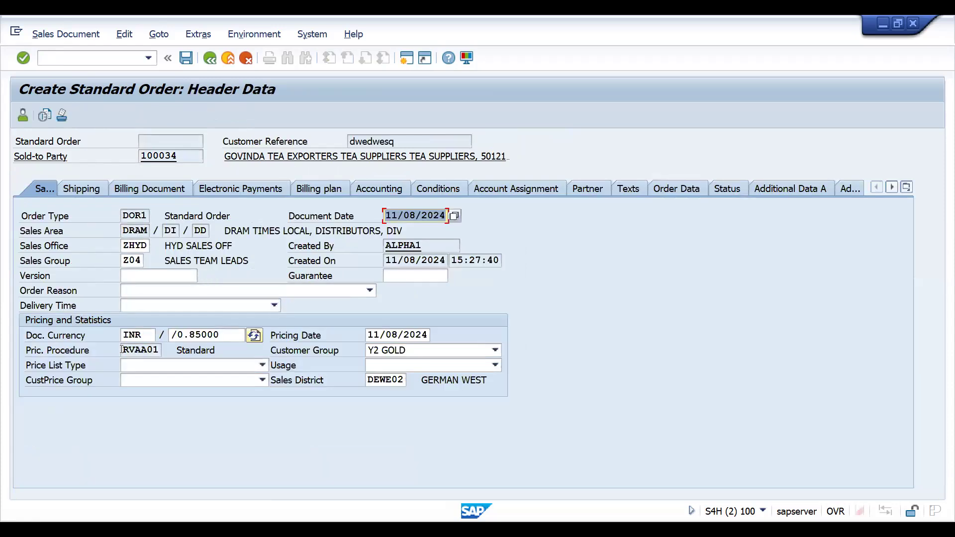
left_click(416, 334)
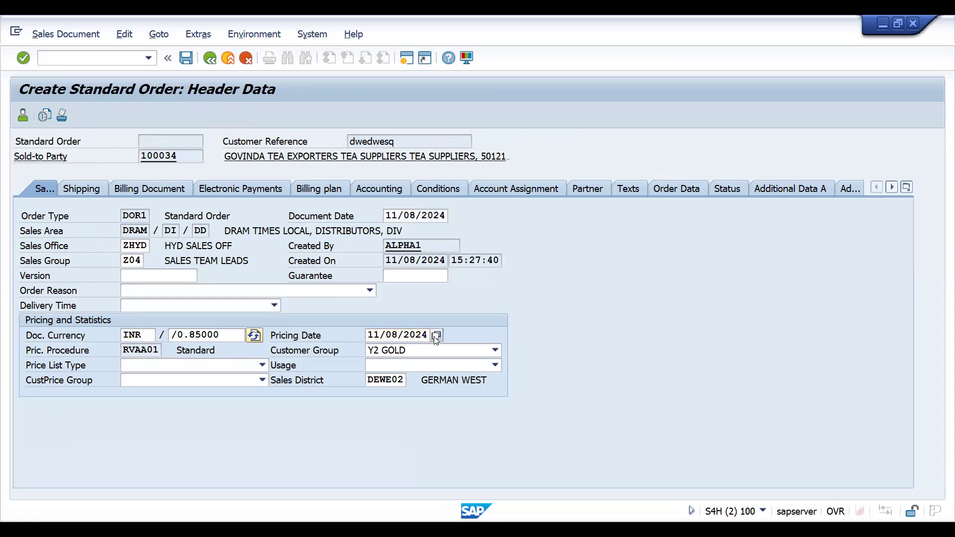
left_click(435, 335)
double_click(218, 332)
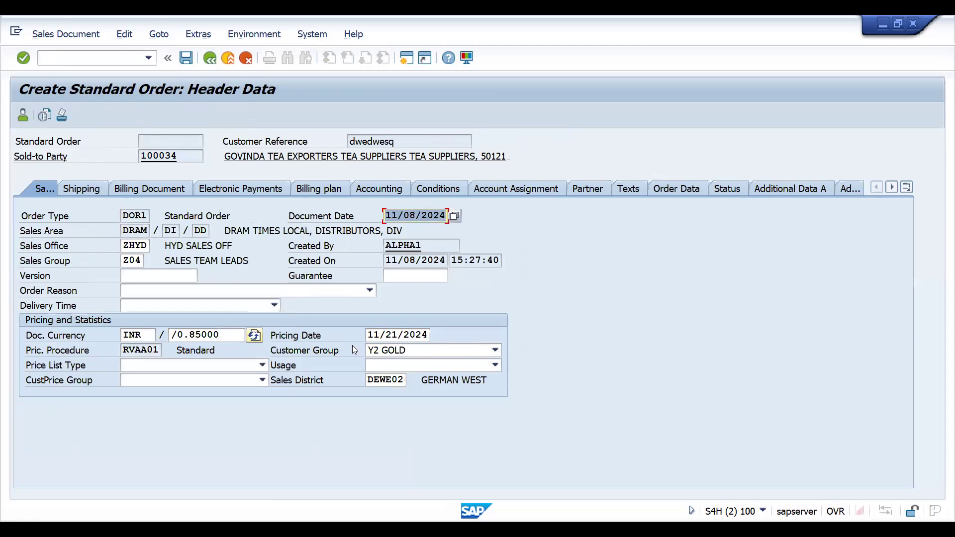
Set the pricing date to 11/25/2024, accepting exchange rate redetermination, and review the header conditions before returning to the order overview
left_click(437, 336)
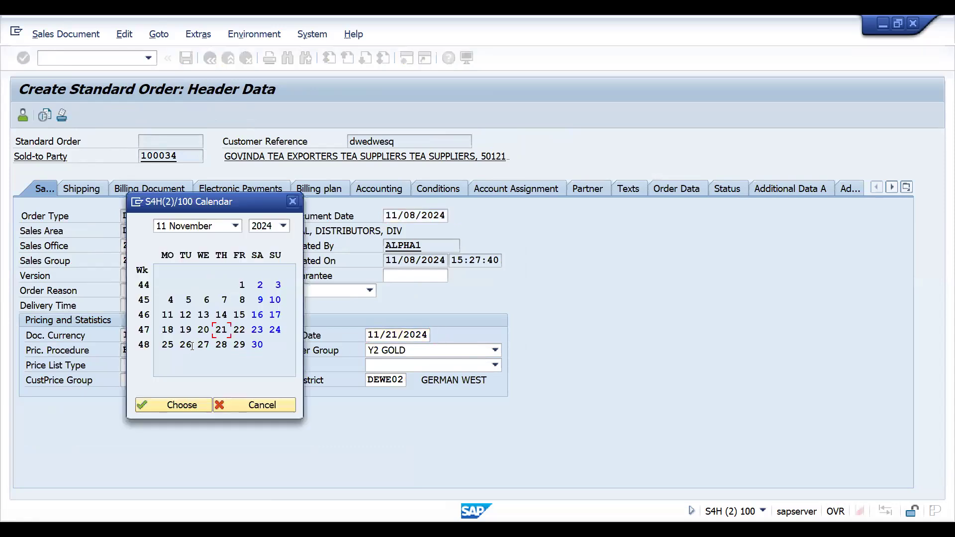
double_click(167, 346)
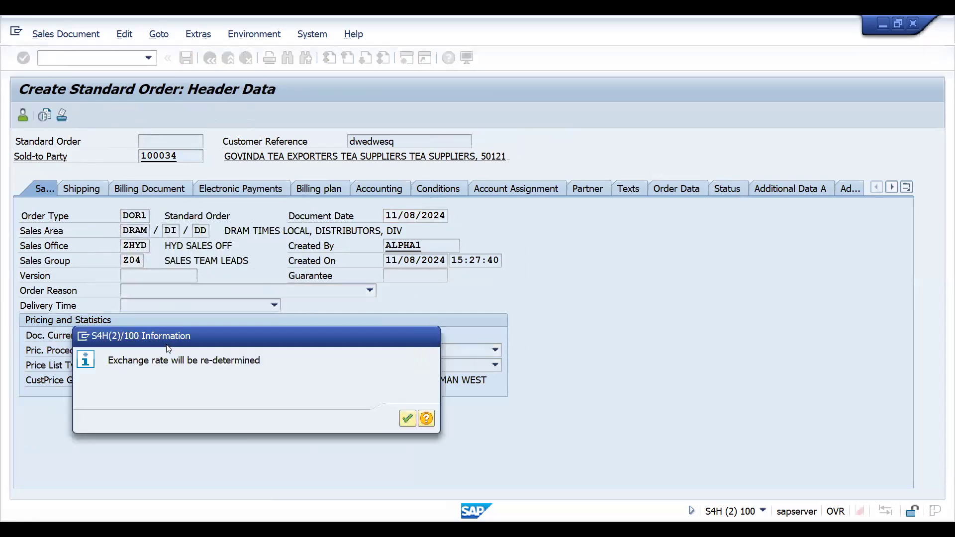
key("Return")
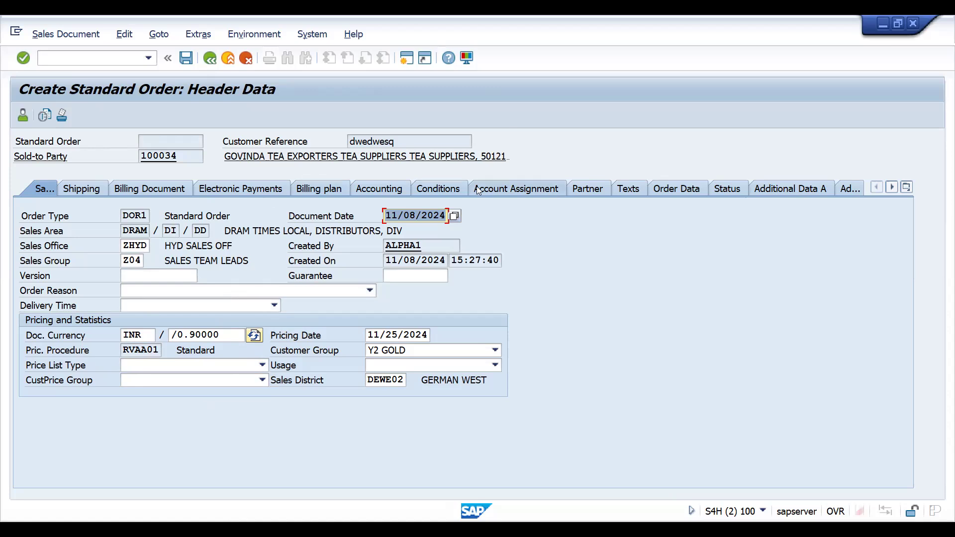
left_click(451, 190)
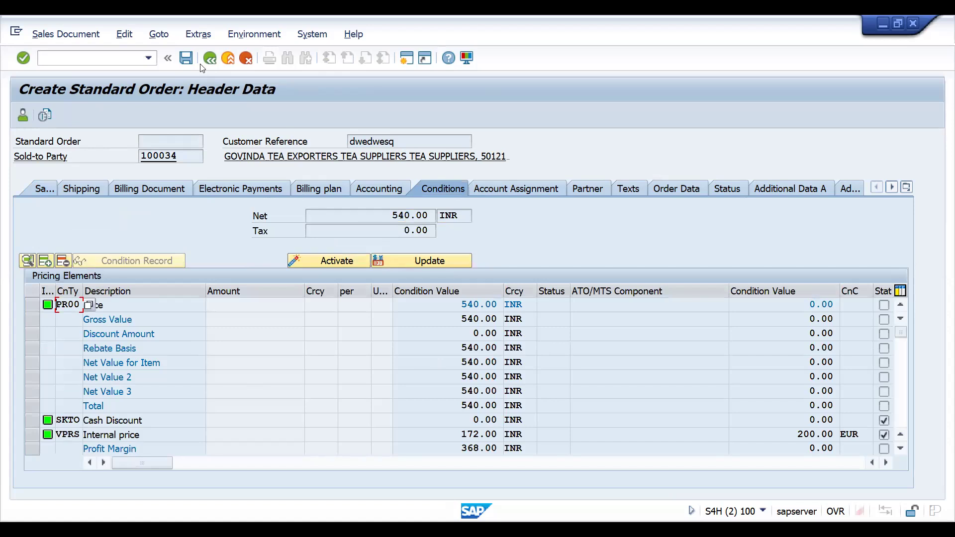
key("F3")
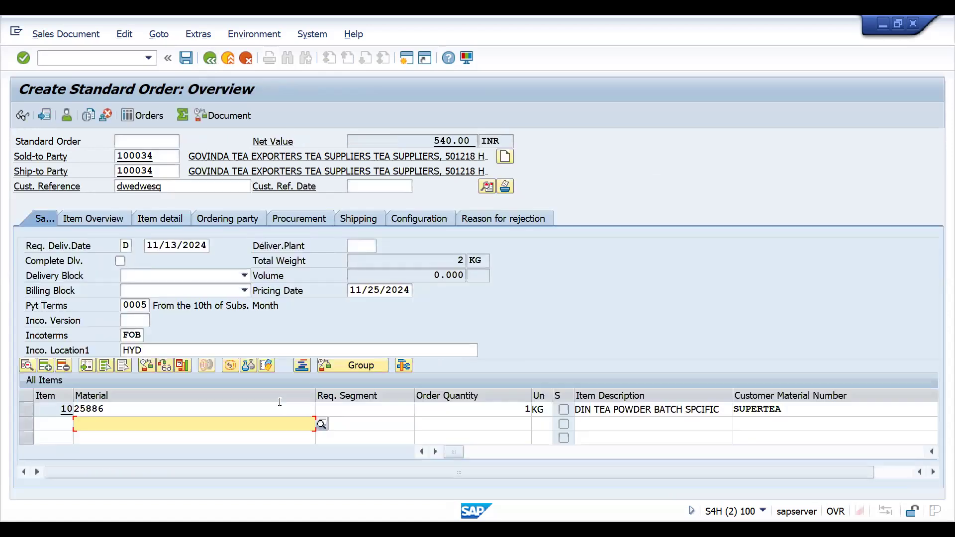
Open the pricing conditions of item 10, set the PR00 price to 1 EUR per KG and leave the item
double_click(377, 414)
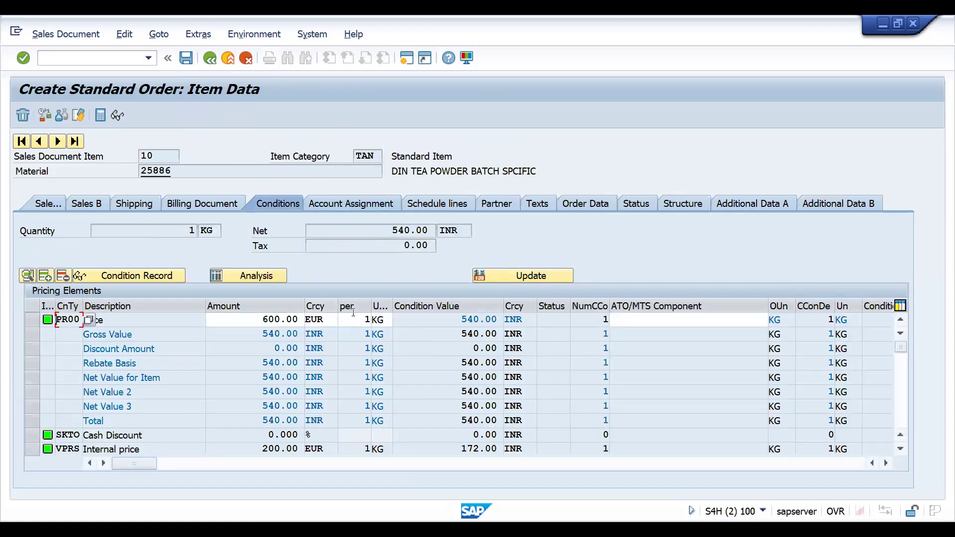
left_click(262, 324)
key("Delete")
key("Delete")
key("Delete")
key("Delete")
key("Delete")
key("Delete")
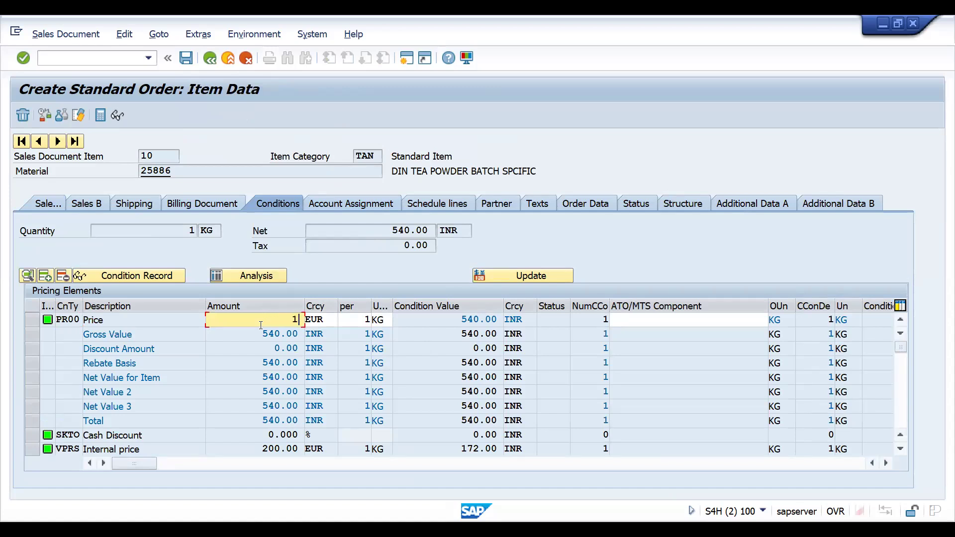
type("1")
key("Return")
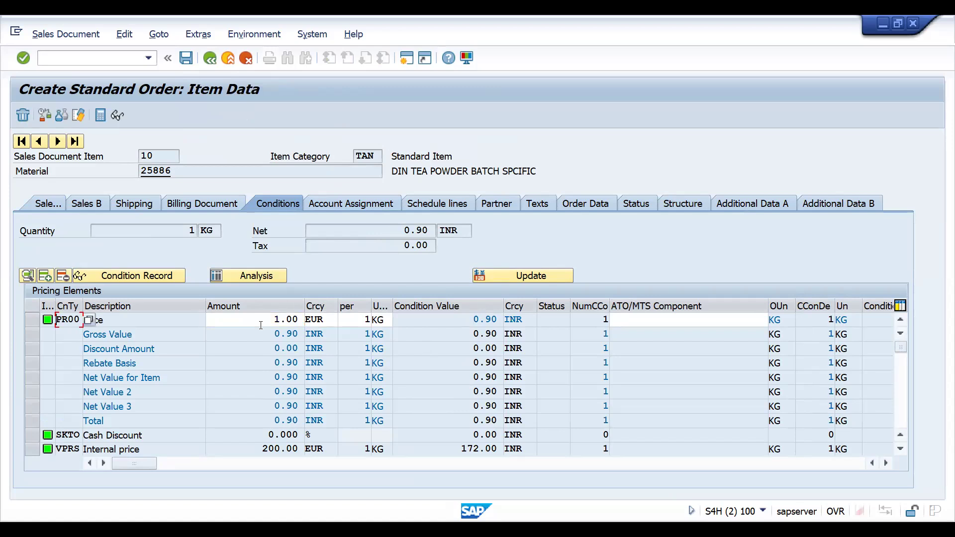
left_click(210, 59)
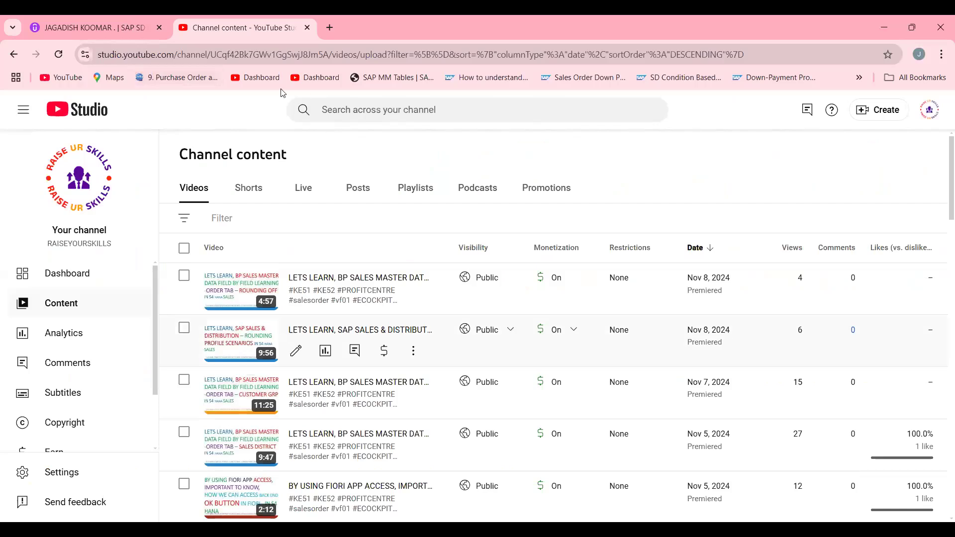
Switch to the instructor's Udemy profile in the browser and browse the course list, going back to page 1
left_click(89, 26)
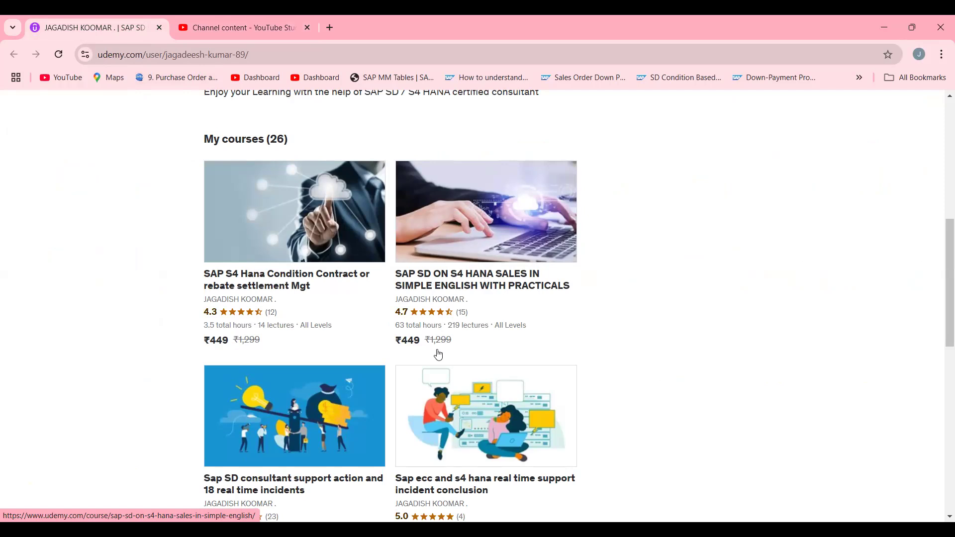
scroll(940, 242, "down", 5)
scroll(942, 143, "up", 9)
scroll(942, 144, "down", 12)
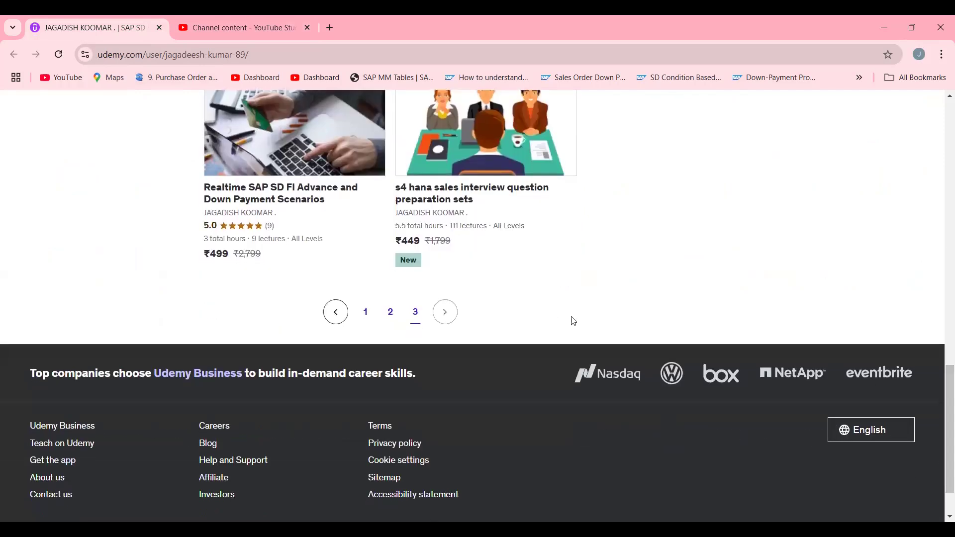
left_click(366, 314)
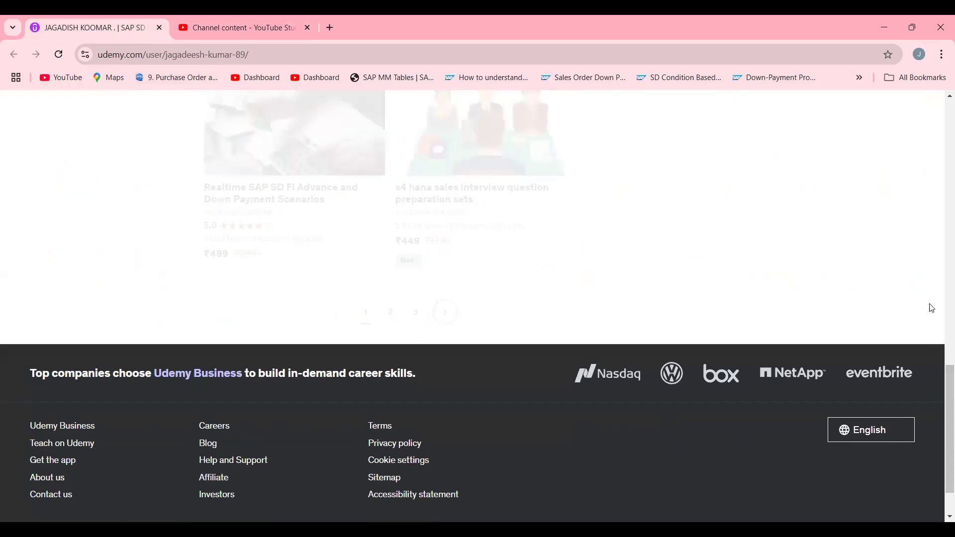
left_click_drag(941, 395, 941, 129)
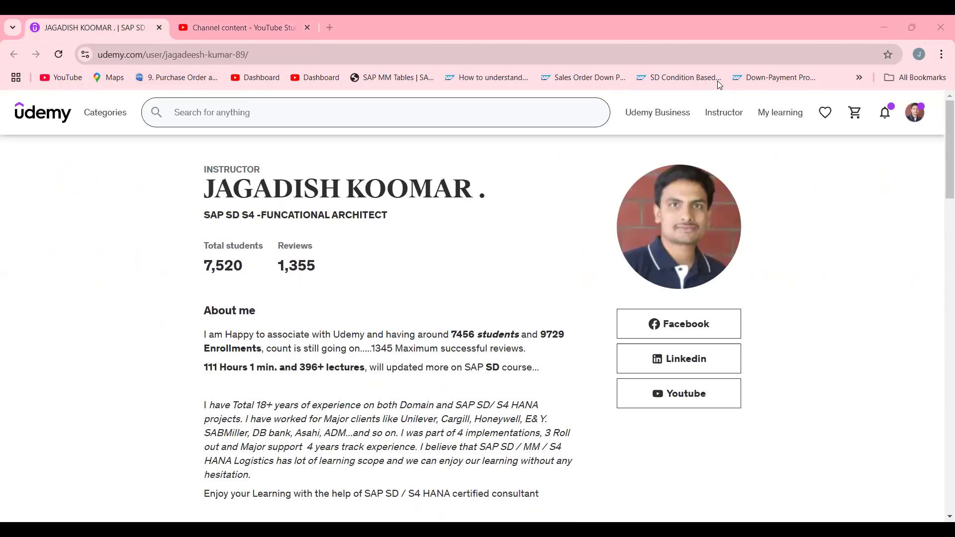
Switch to the Excel workbook and enter 1ST in K21 and "CURRENCY DEFAULT READING FORM COMPANY CODE TO BP" in L21
key("alt+Tab")
left_click(288, 333)
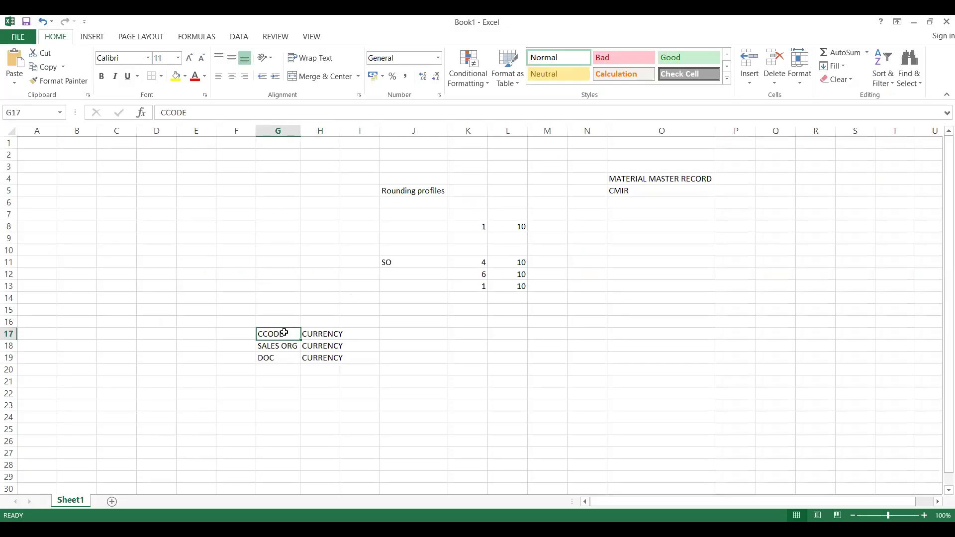
left_click(282, 356)
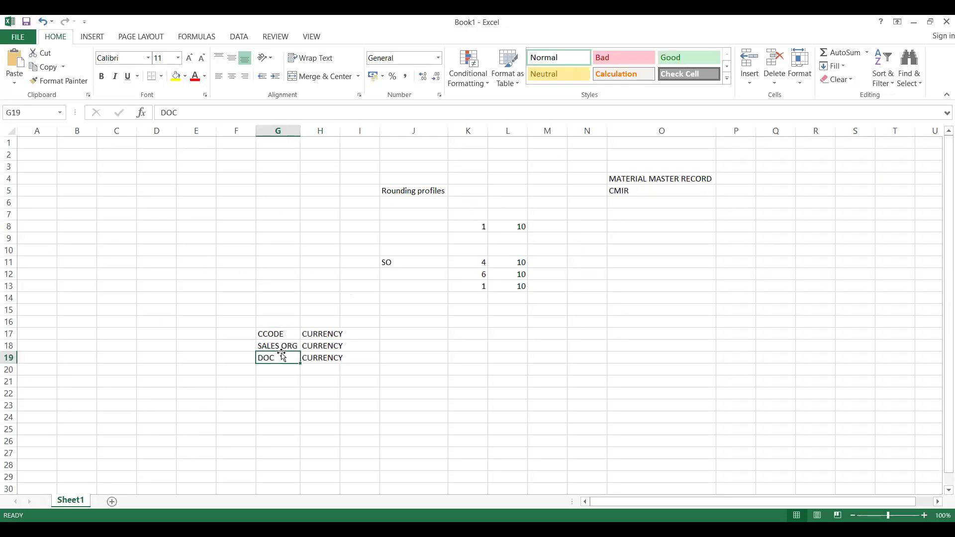
left_click(464, 383)
type("1ST")
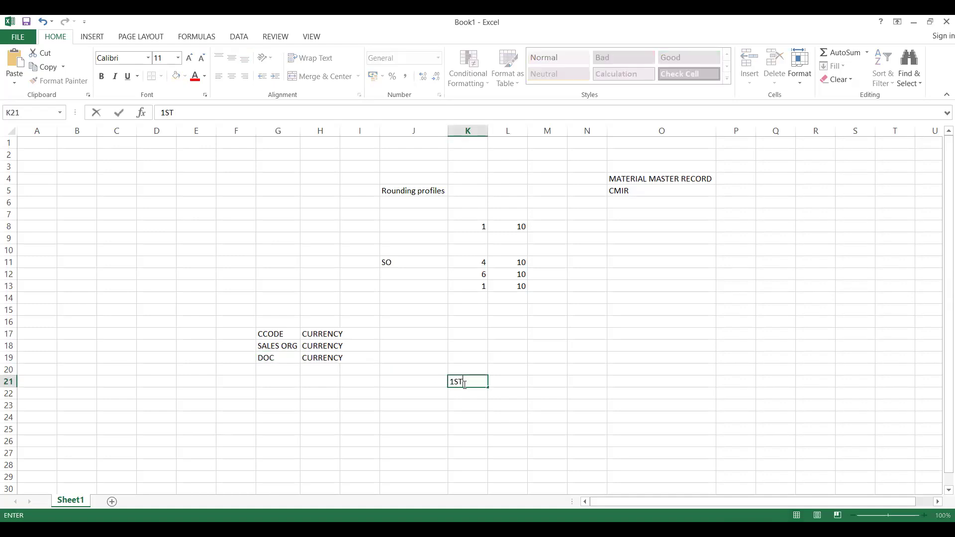
key("Tab")
type("CUR")
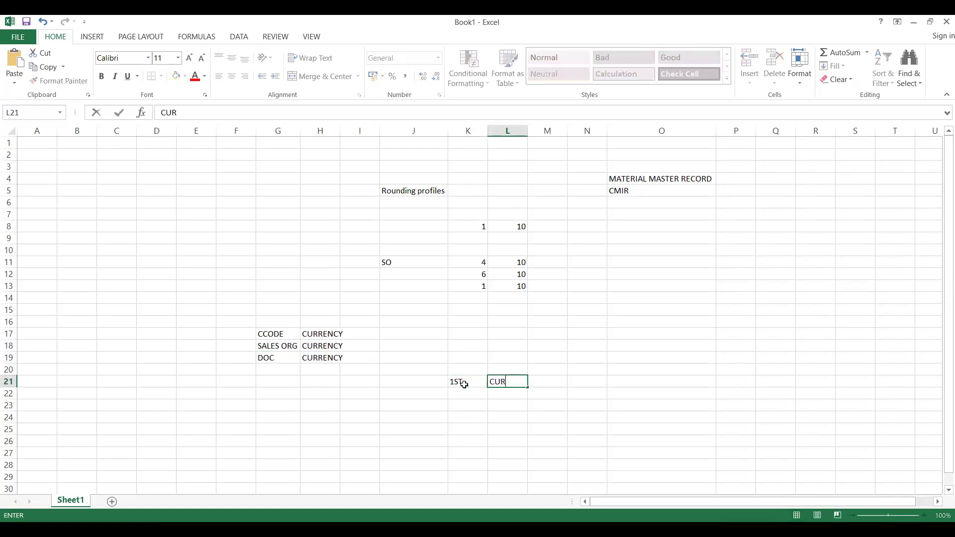
type("RENCY DEFAULT READI")
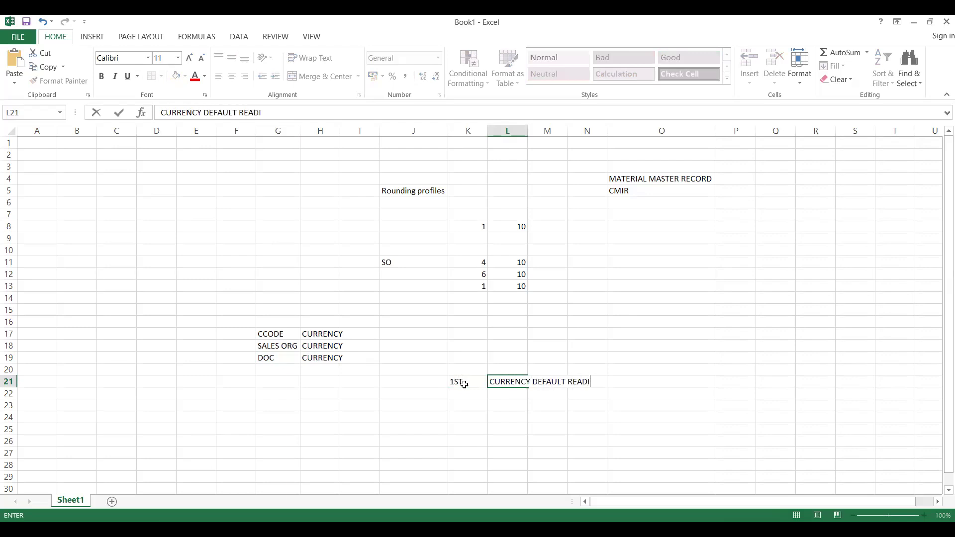
type("NG FORM COMPAN")
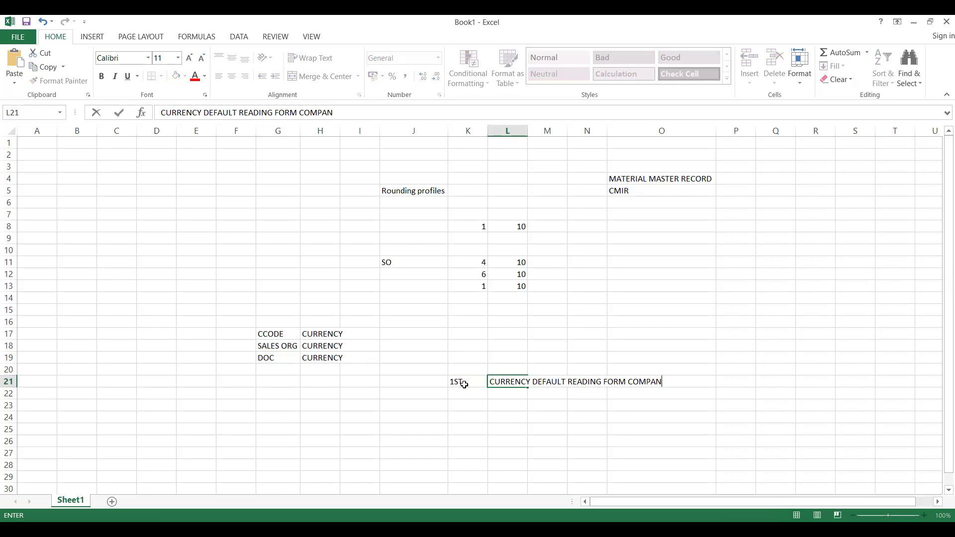
type("Y CODE TO BP")
left_click_drag(495, 400, 572, 392)
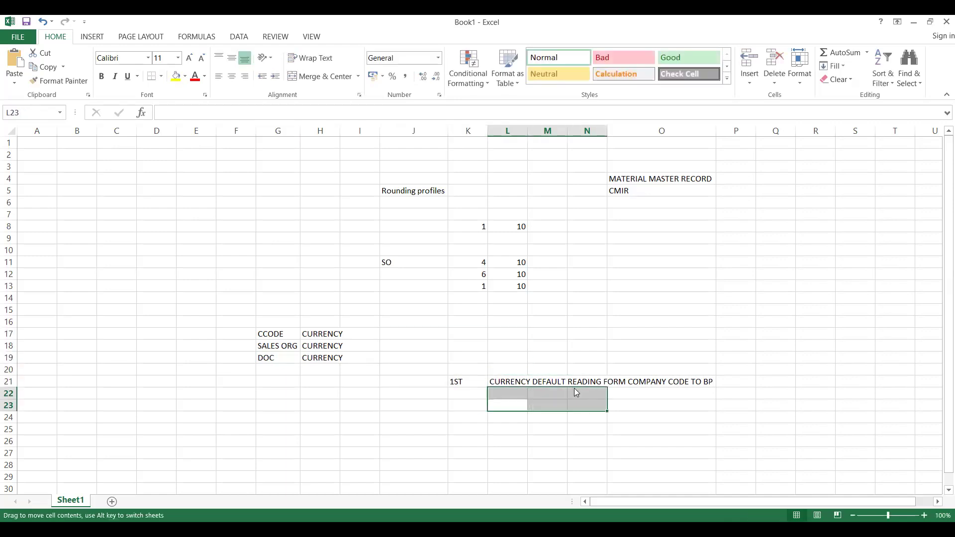
Enter 2ND in K22 and "COMPANY CODE CURRENCY HAS PRIORITY IN SALES ORDER COMPARED WITH BP CURRENCY IF BOTH ARE SAME" in L22
left_click(465, 394)
type("2ND")
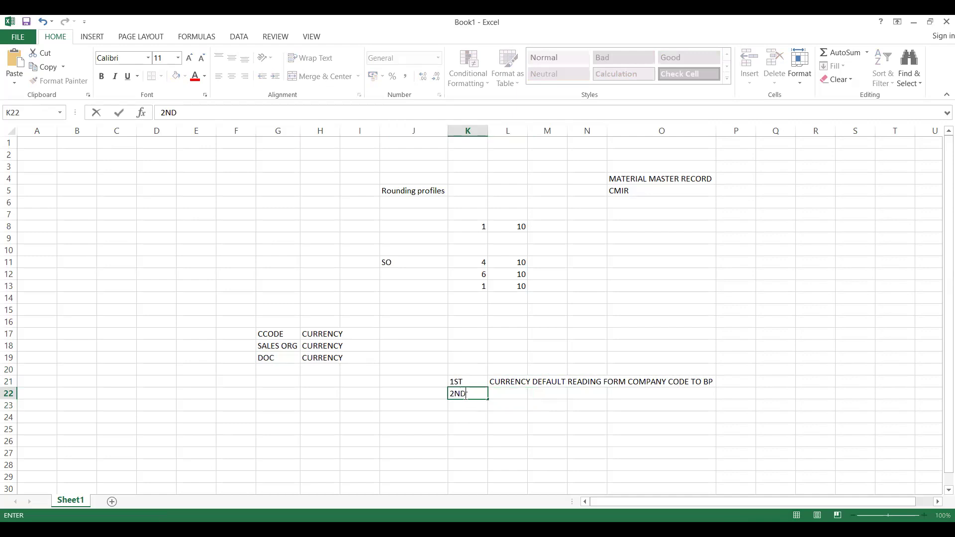
key("Tab")
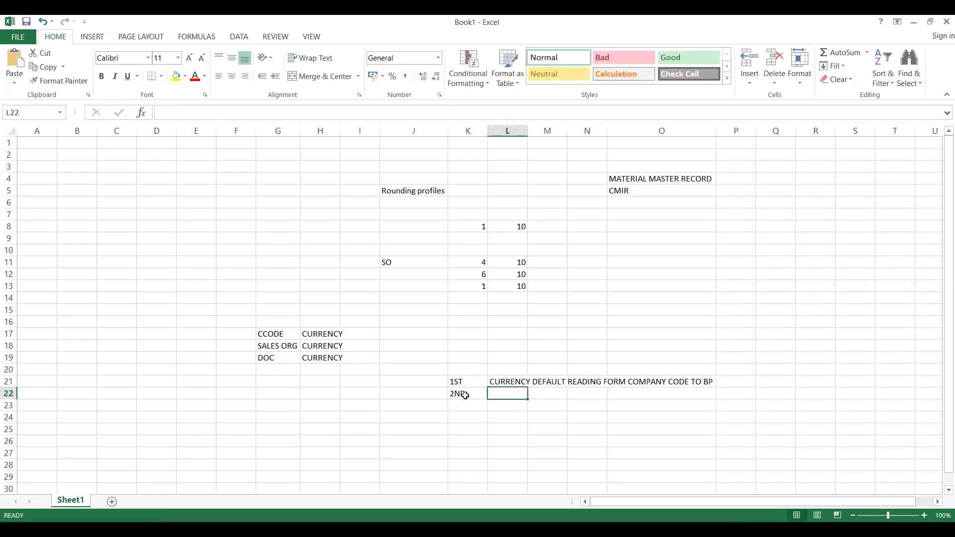
type("COMPANY CO")
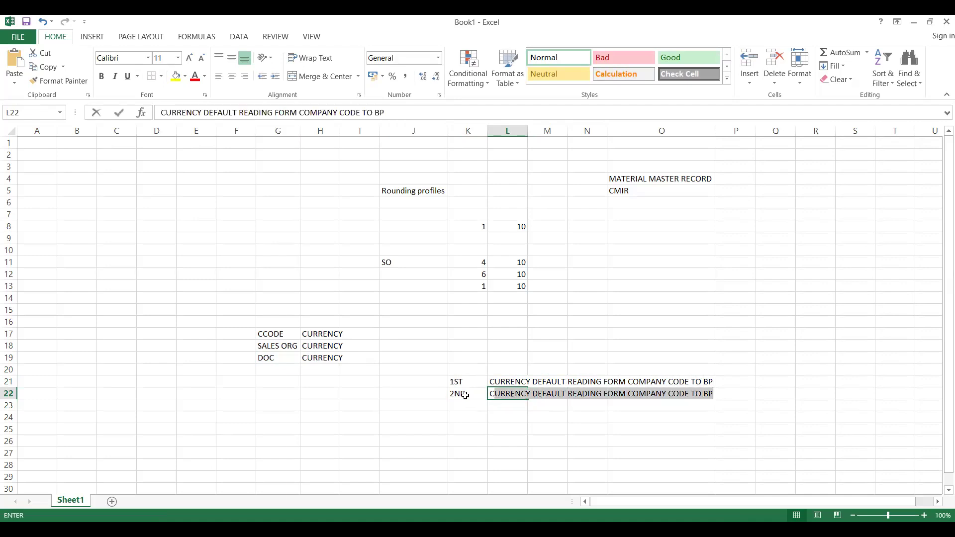
type("DE ")
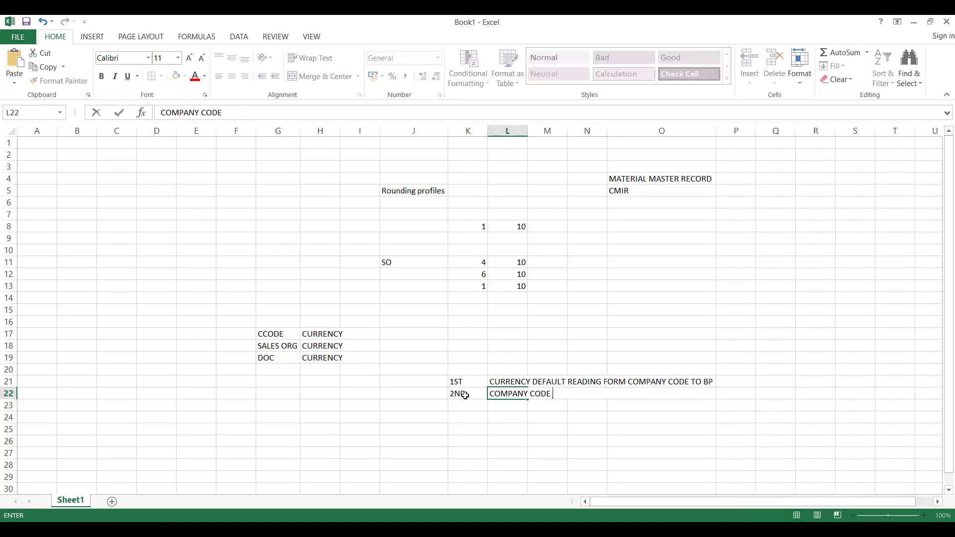
type("CURRENCY HAS PRIORITY IN SALE")
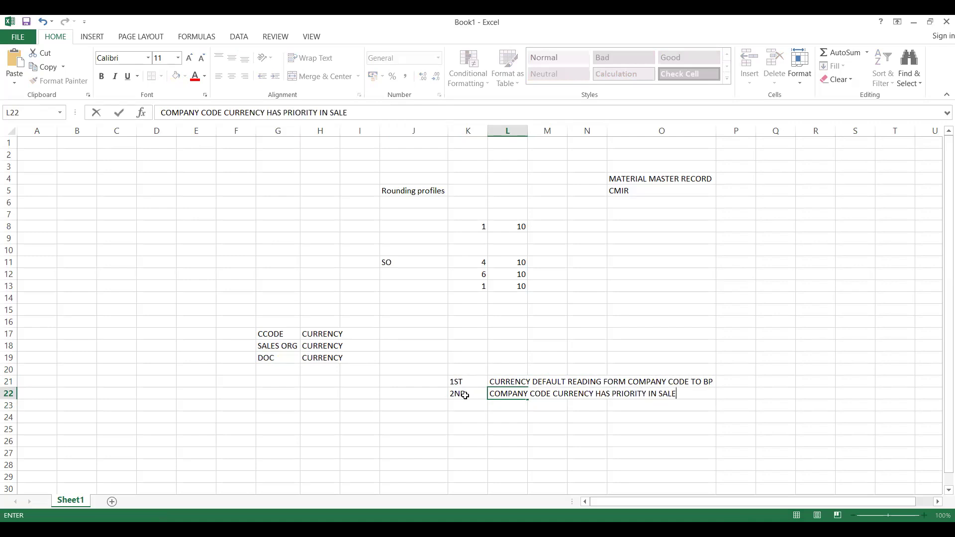
type("S ORDER IF")
key("BackSpace")
key("BackSpace")
type("COMPAN")
key("BackSpace")
type("RED WITH ")
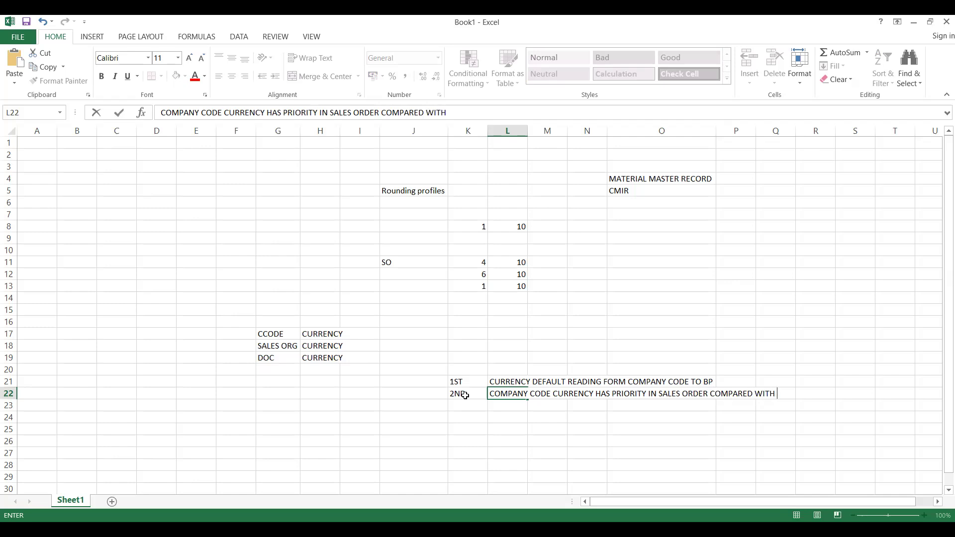
type("BP CURRENCY IF O")
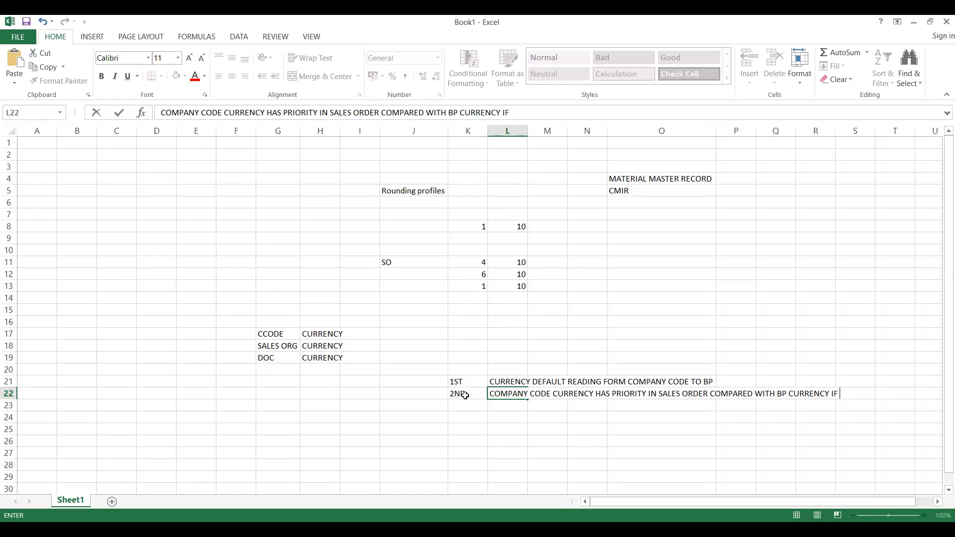
key("BackSpace")
type("BOTHEE")
key("BackSpace")
key("BackSpace")
type("ARE SAME")
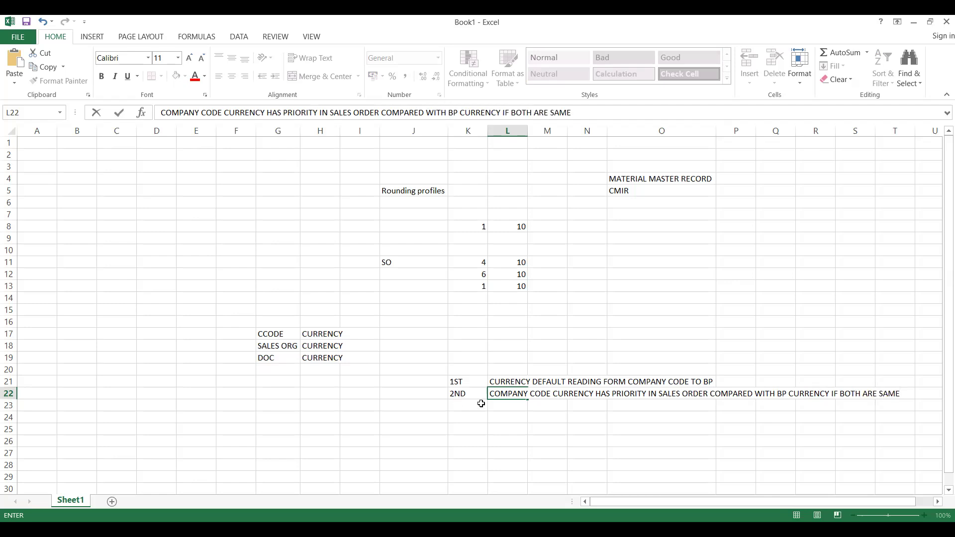
Enter 3RD in K23 and "DEFULT EXCHANGE RATE WILL BE FROM OBB8 TCODE, M IF YOU DON'T MAINTAIN SPECIFIC ERATE IN BP" in L23
left_click(479, 405)
type("34")
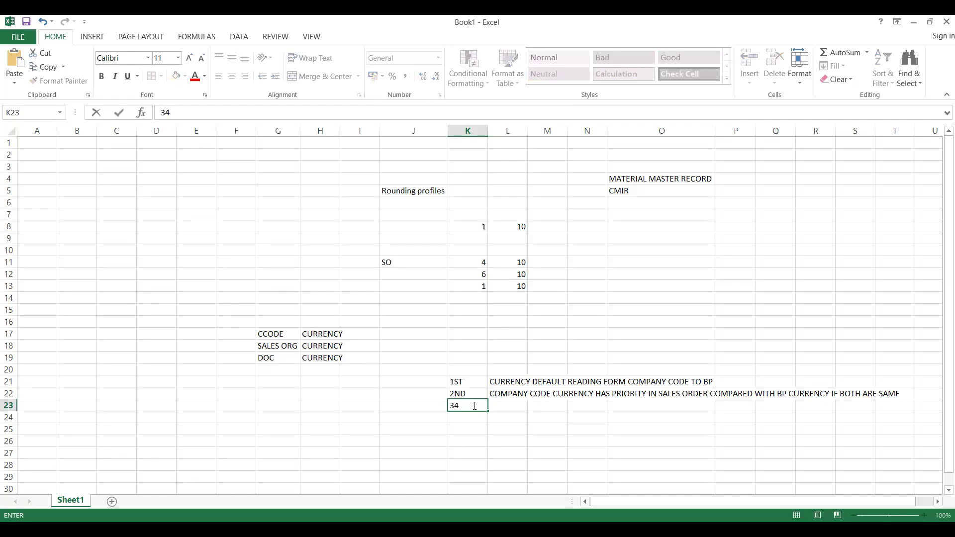
type("RD")
key("Tab")
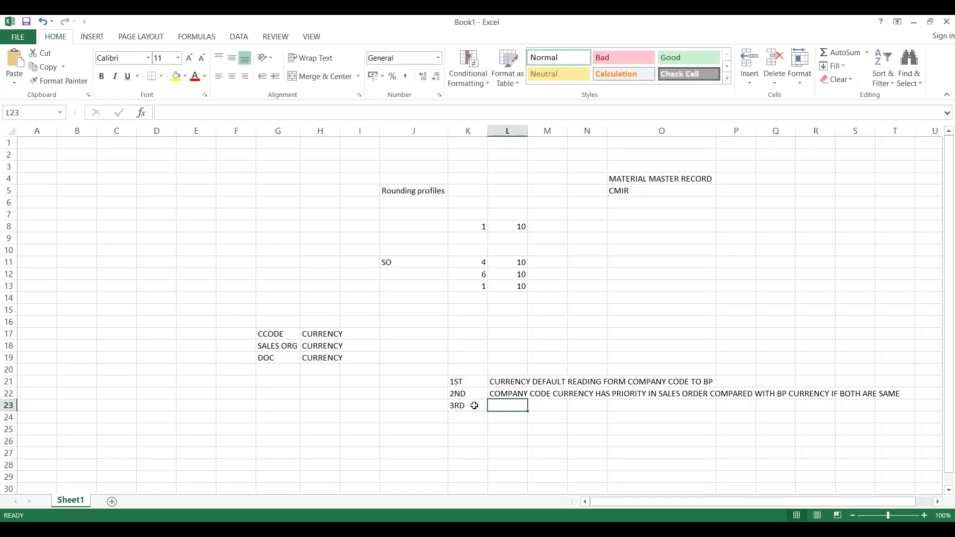
type("DEF")
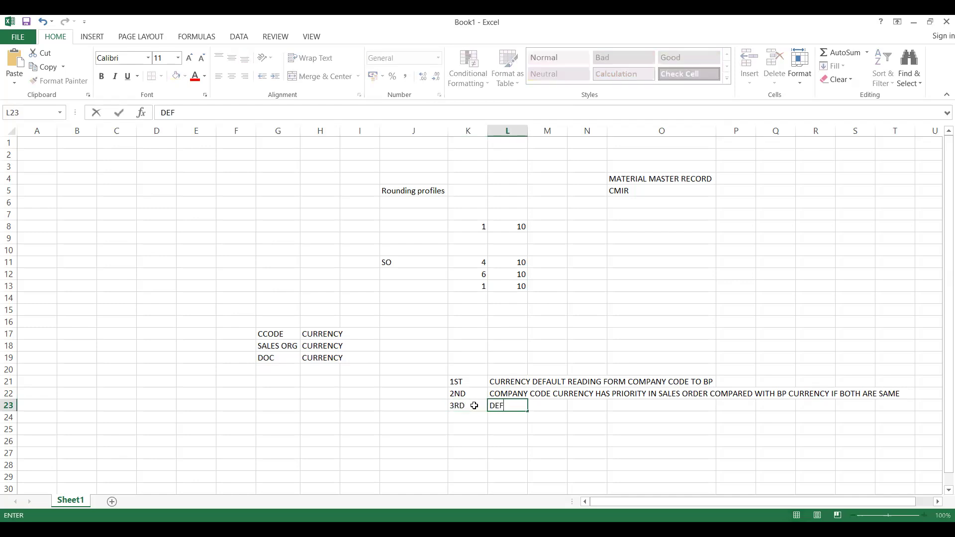
type("ULT EXCHANGE RAGE W")
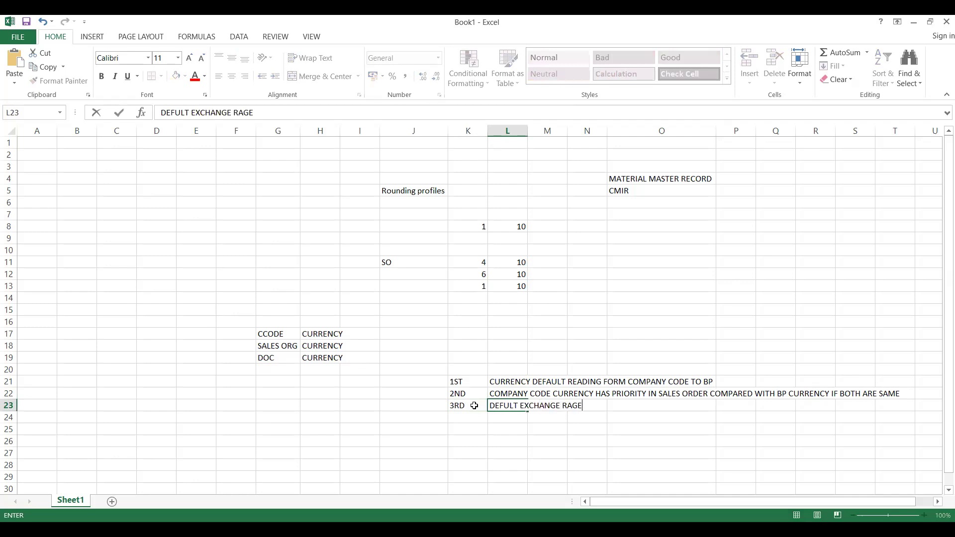
key("BackSpace")
key("BackSpace")
key("BackSpace")
key("BackSpace")
type("TE WILL BE FROM")
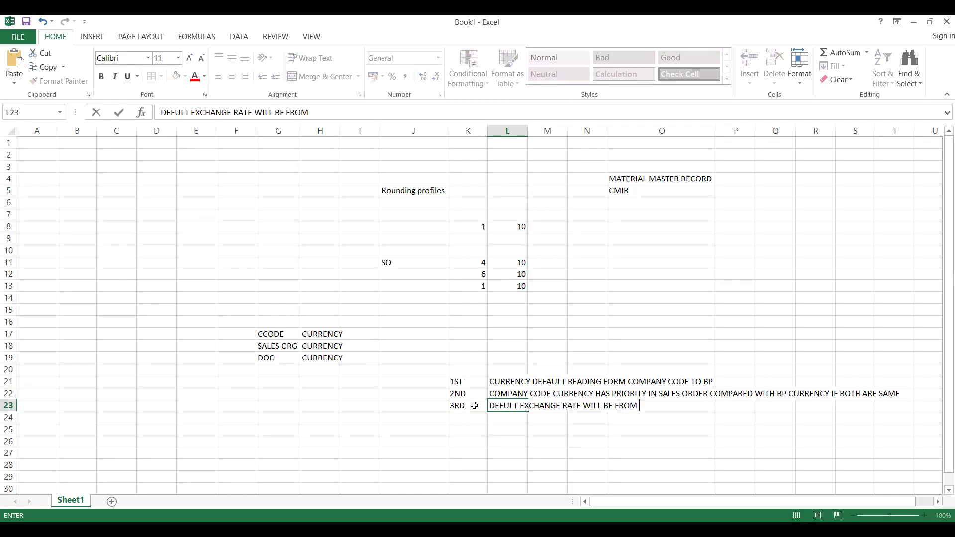
type("C")
key("BackSpace")
type("OBB8 T TCODE, M IF YOU ")
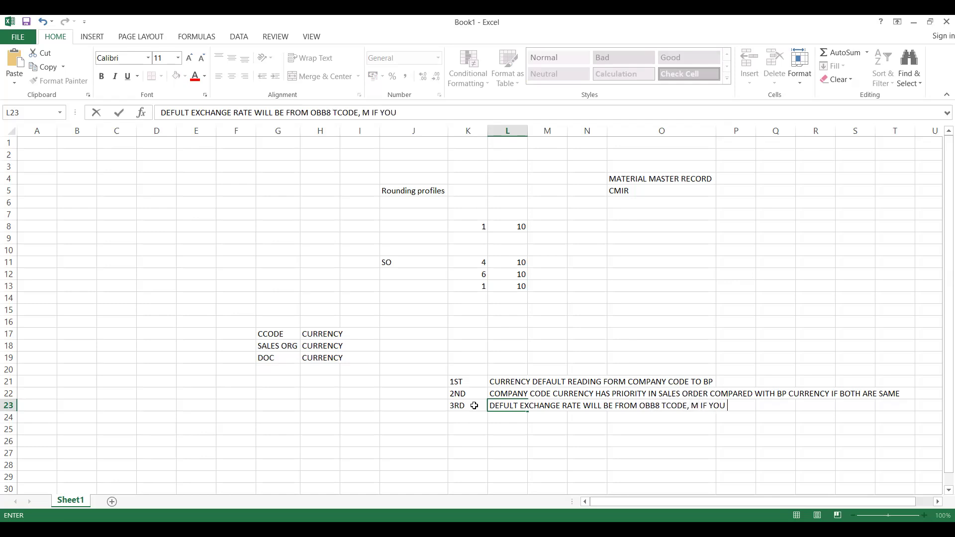
type("DON'T MAIN")
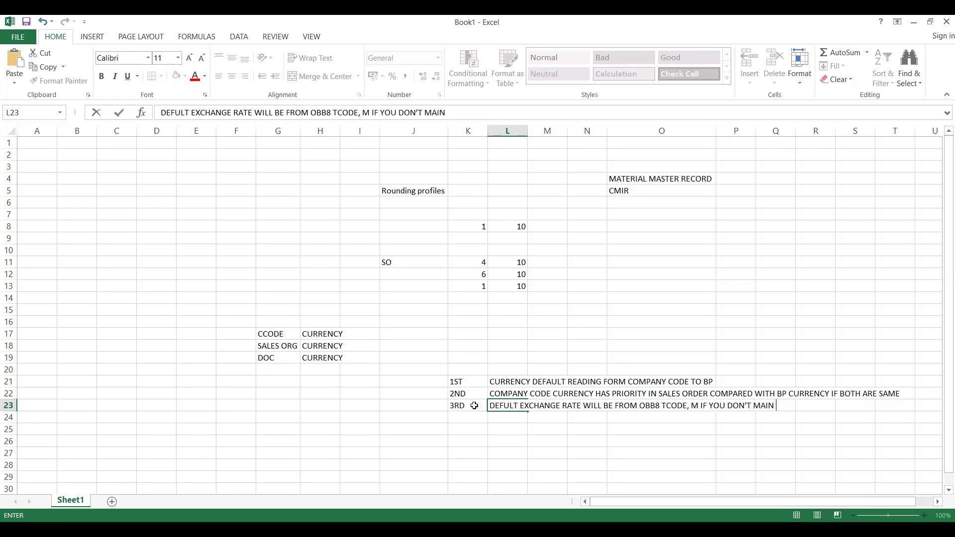
type("TAIN SPECIFIC")
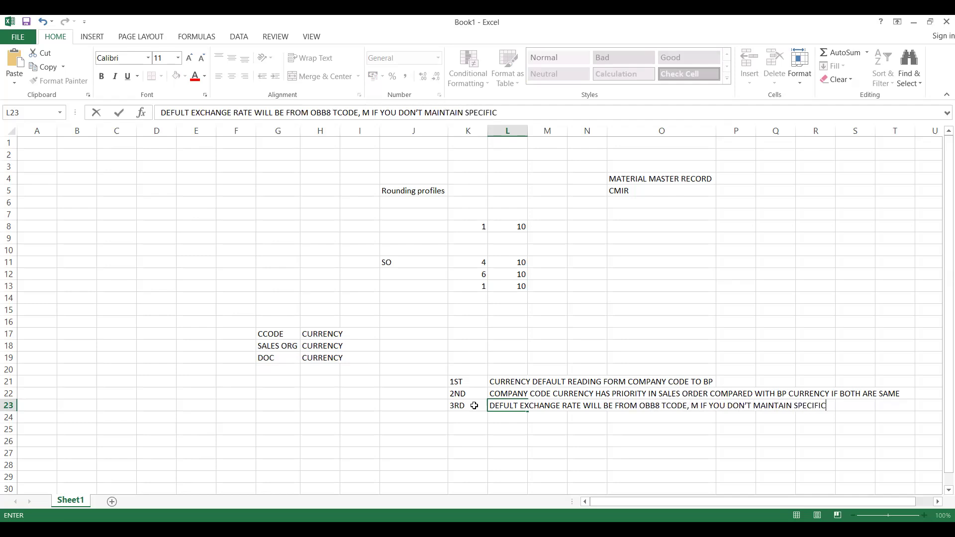
type(" ERATE IN BP")
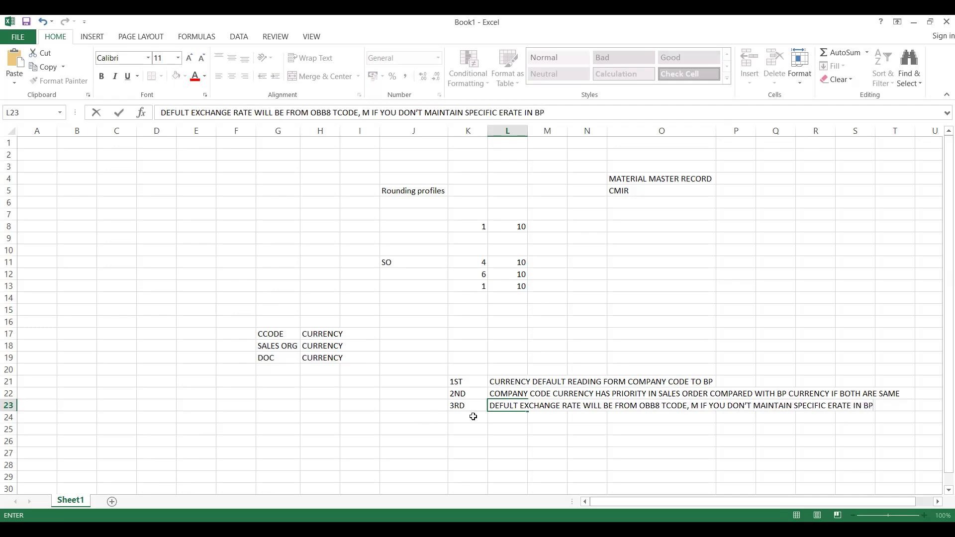
Enter 4TH in K24 and "IF YOU MAINTAIN IN BP, IT WILL READ FROM BP CUSTOMER ROLE" in L24
left_click(474, 417)
type("4TH")
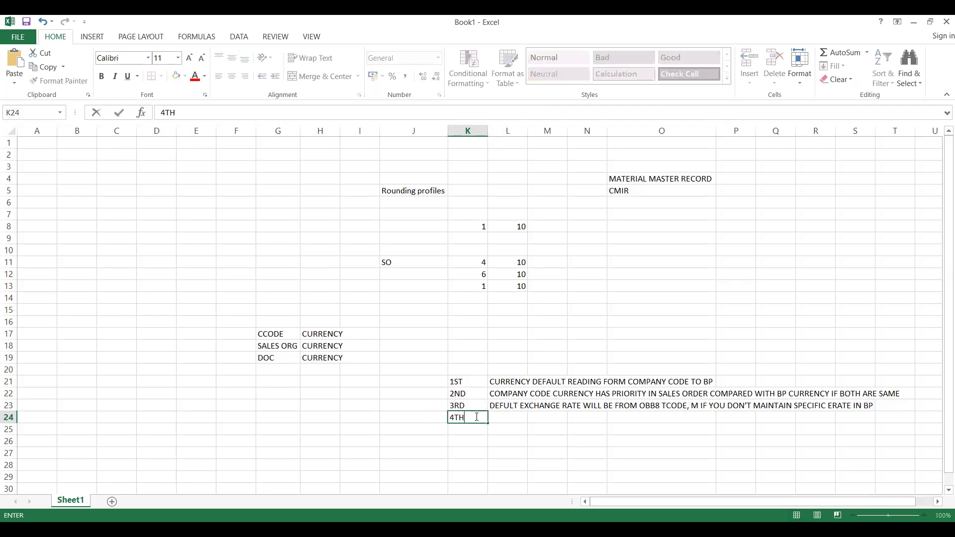
key("Tab")
type("IF YOU MAINTA")
key("BackSpace")
key("BackSpace")
type("TAIN IN BP,")
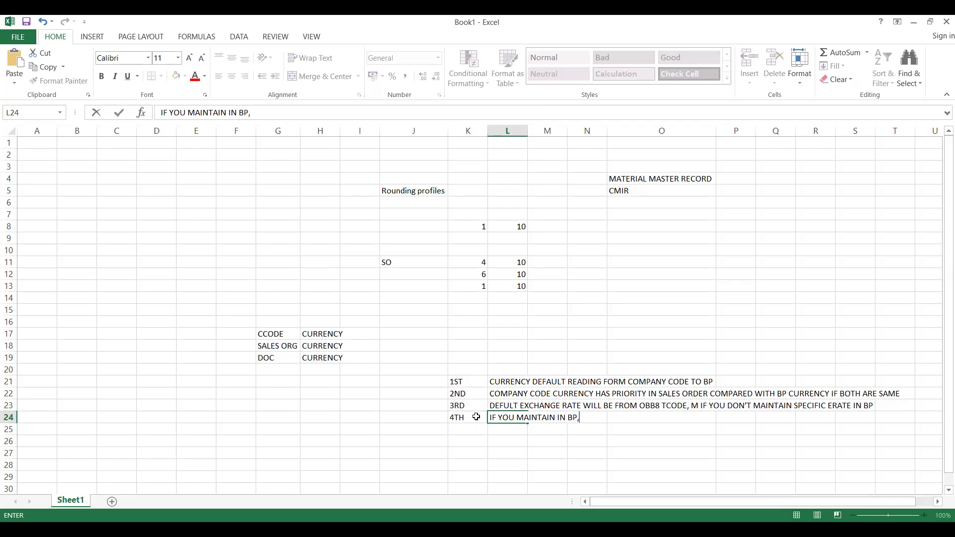
type(" IT WILL READ FROM")
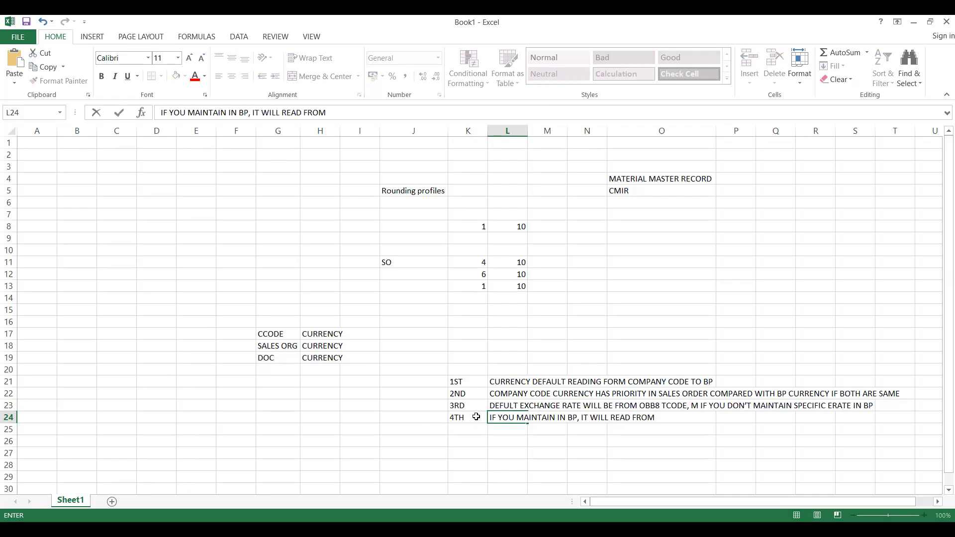
type(" BP CUSTOMER ROLE")
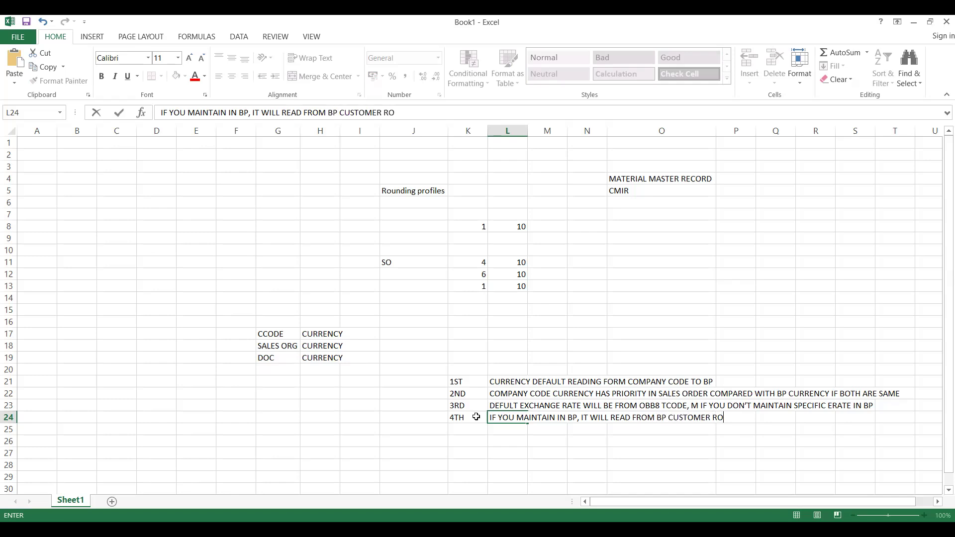
left_click(460, 464)
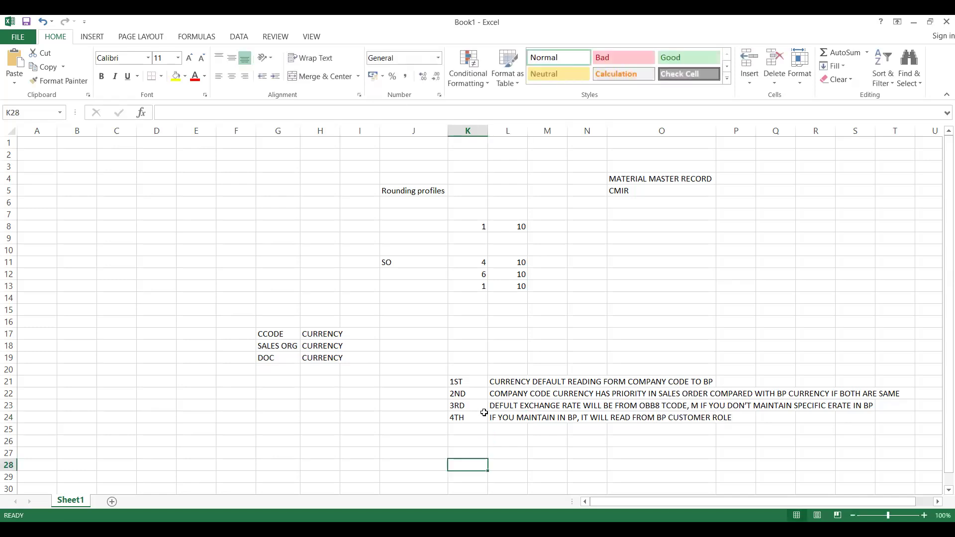
Enter 5TH in K25 and "EXCHANGE RATE DETERMINTATION IN SALES ORDER ALWAYS BASED ON YOUR PRICING DATE" in L25
left_click(456, 431)
left_click(460, 442)
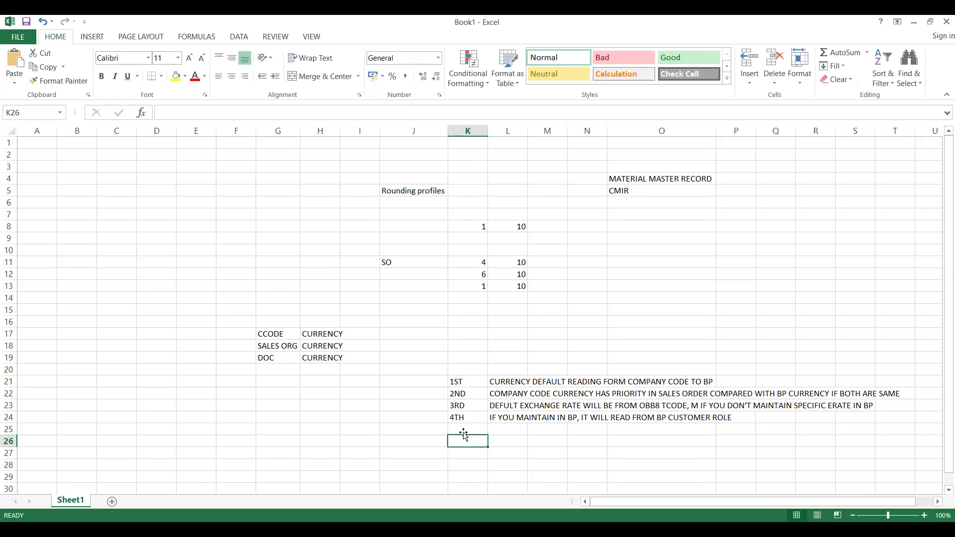
left_click(461, 431)
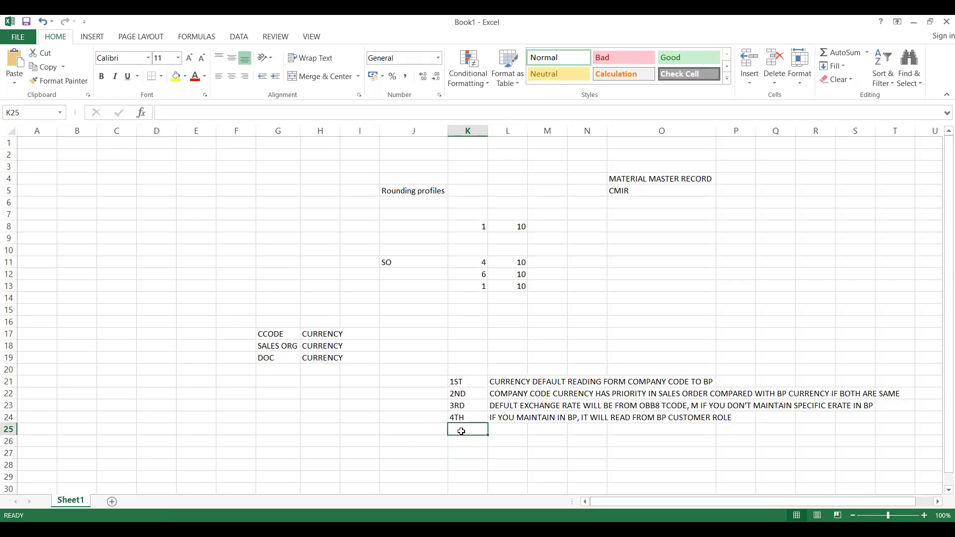
type("5TH E")
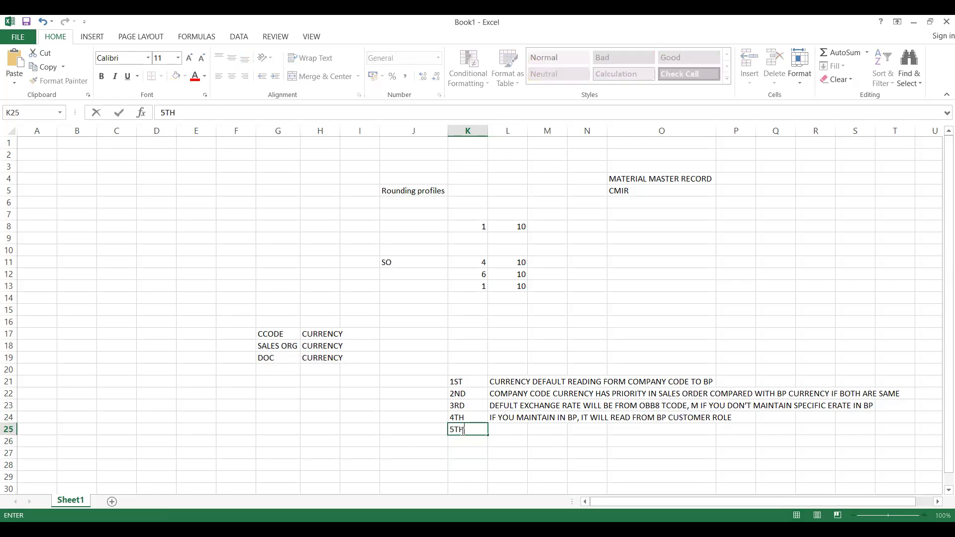
key("Tab")
type("EX")
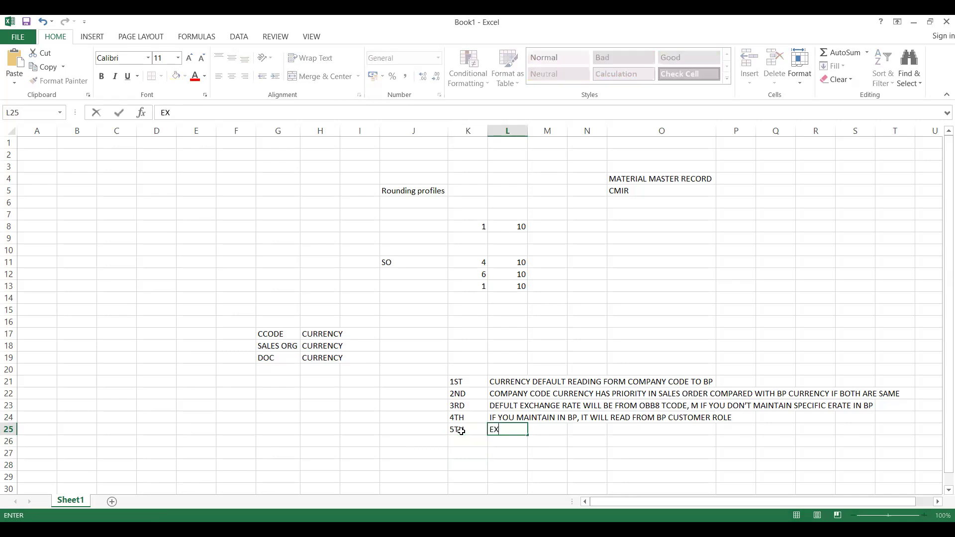
type("CHANGE RATE R")
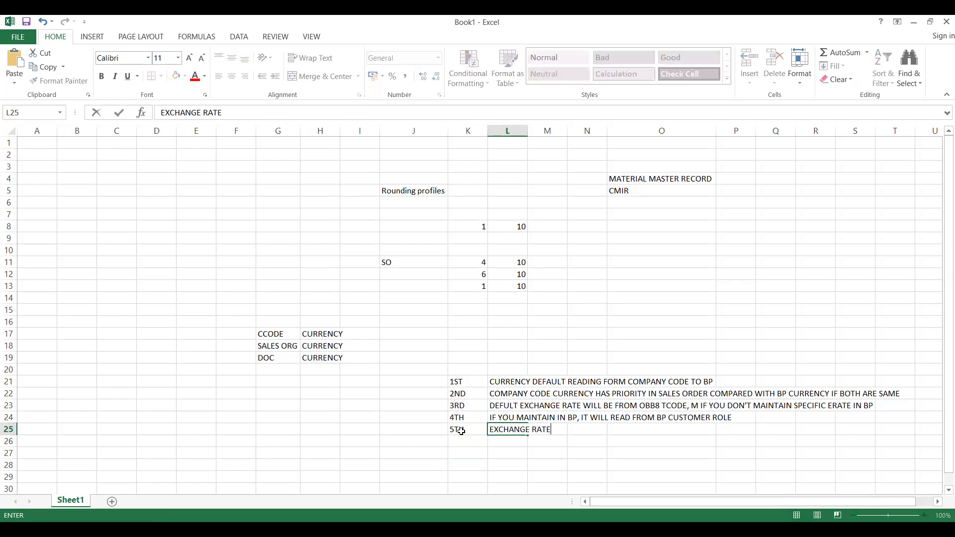
key("BackSpace")
type("DETERMINTAION")
key("BackSpace")
key("BackSpace")
key("BackSpace")
type("TI")
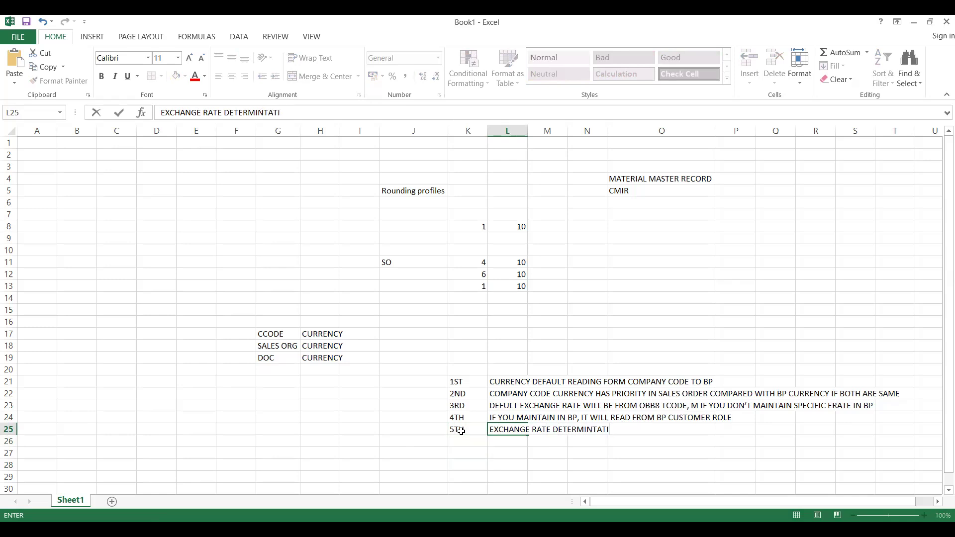
type("ON IN SALES O")
key("BackSpace")
type("ALES ORDER F")
key("BackSpace")
type("B")
key("BackSpace")
type("ALWA")
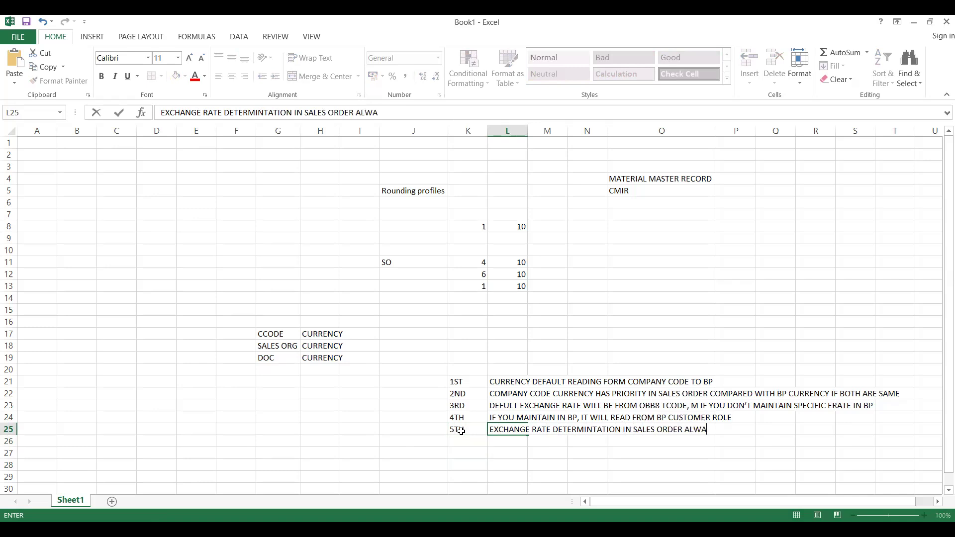
type("YS BASED ON YOUR PR")
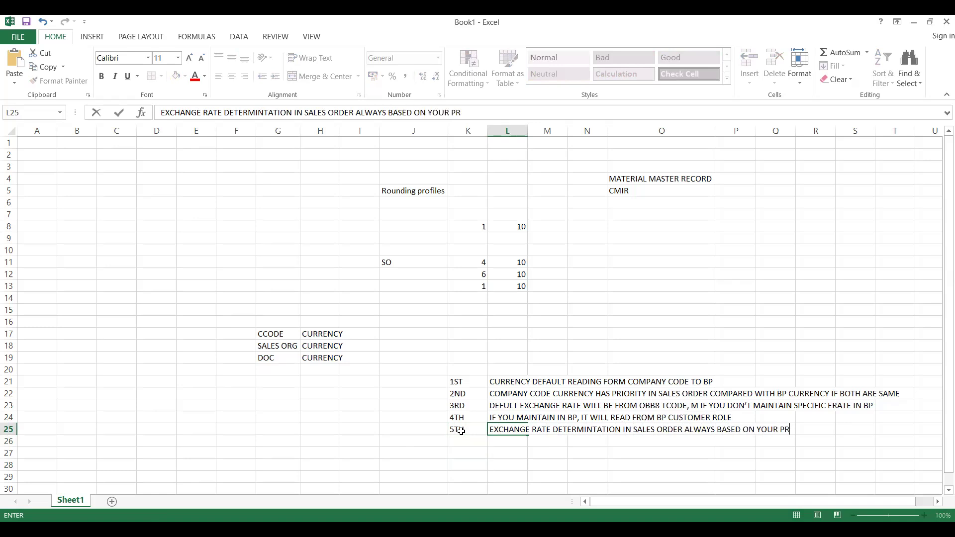
type("ICING DATE")
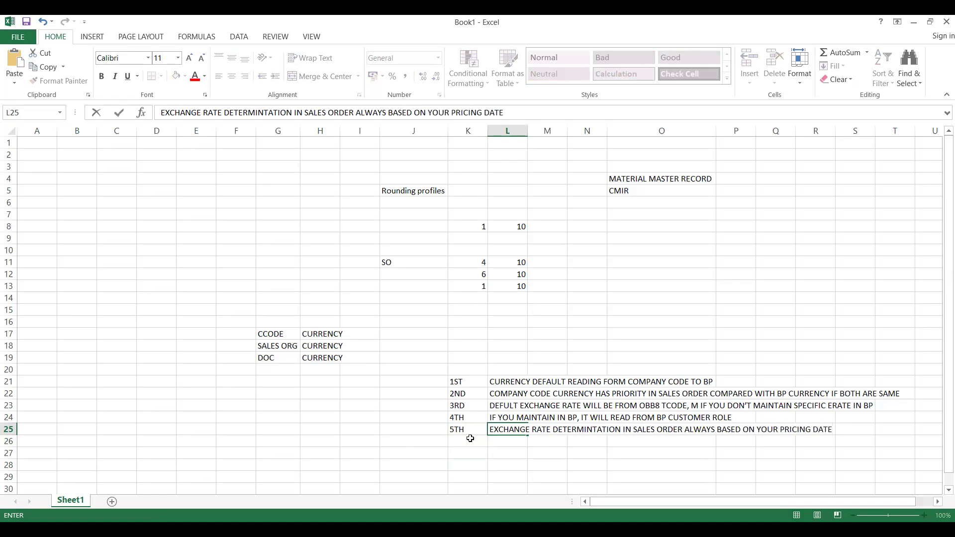
Enter 6TH in K26 and "EXCHANGE RATE WILL NOT COPY DIRECTLY FROM SO TO BILLING" in L26
left_click(470, 440)
type("6")
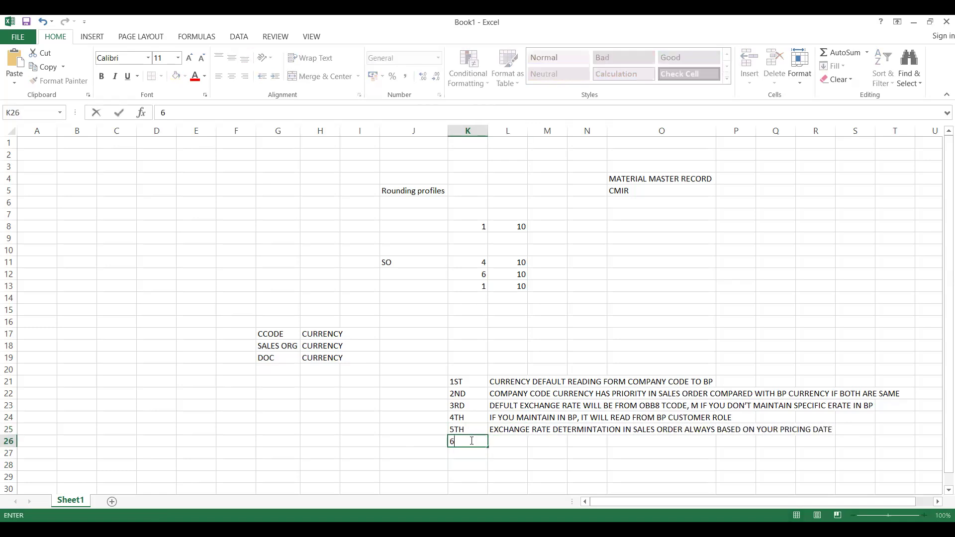
type("TH")
key("Tab")
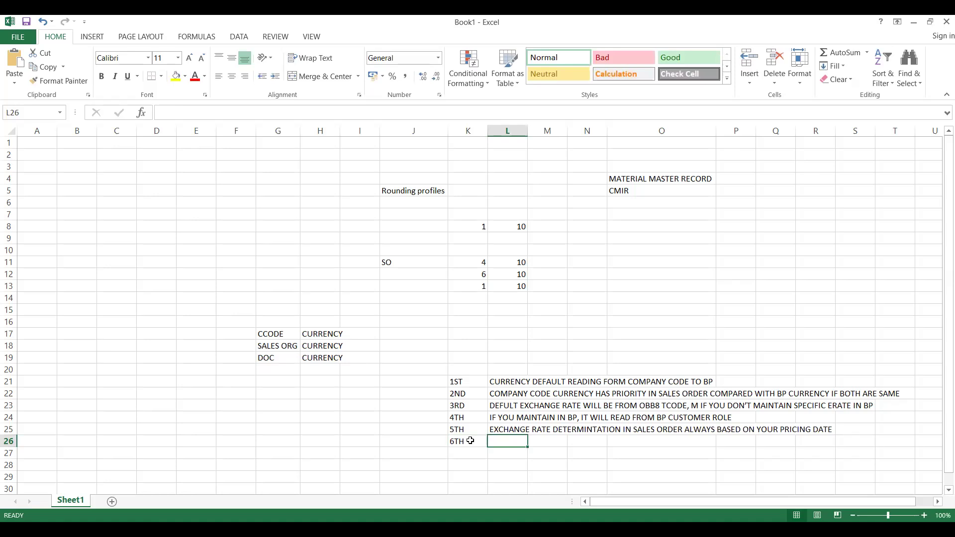
type("EXCHANGE RAGTE")
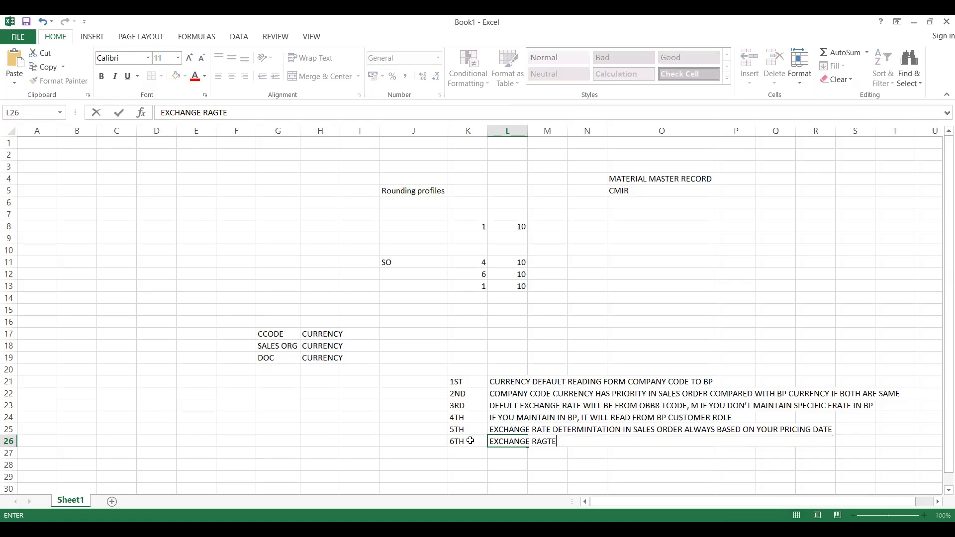
type(" I")
key("BackSpace")
key("BackSpace")
key("BackSpace")
key("BackSpace")
key("BackSpace")
type("TE WILL NOT COPY DIRECTLY TO")
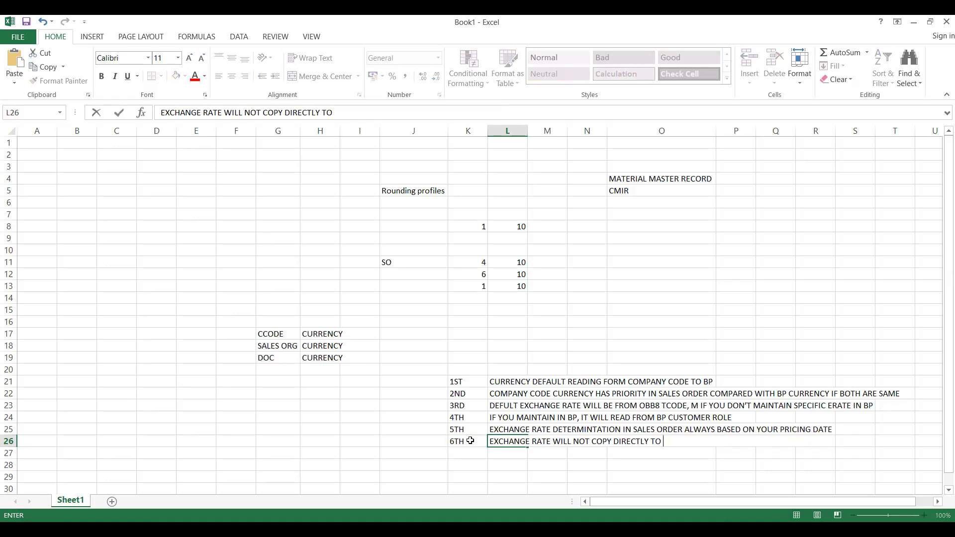
key("BackSpace")
key("BackSpace")
type("FROM SO TO BILLING")
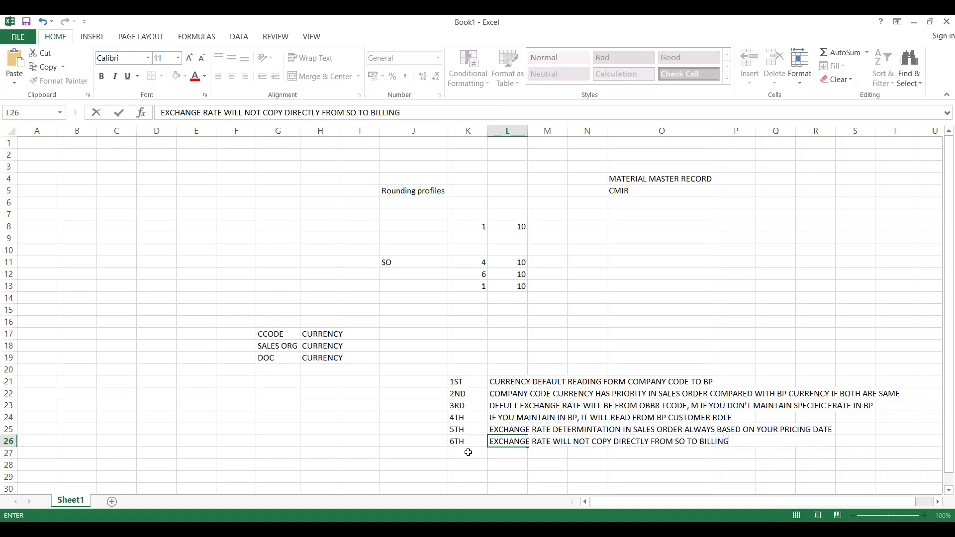
Enter 7TH in K27 and "BILLING OR ACCOUTING DATE WILL TRIGGER EXCHANGE RATE ON BILLING SAVE" in L27
left_click(467, 452)
type("7TH")
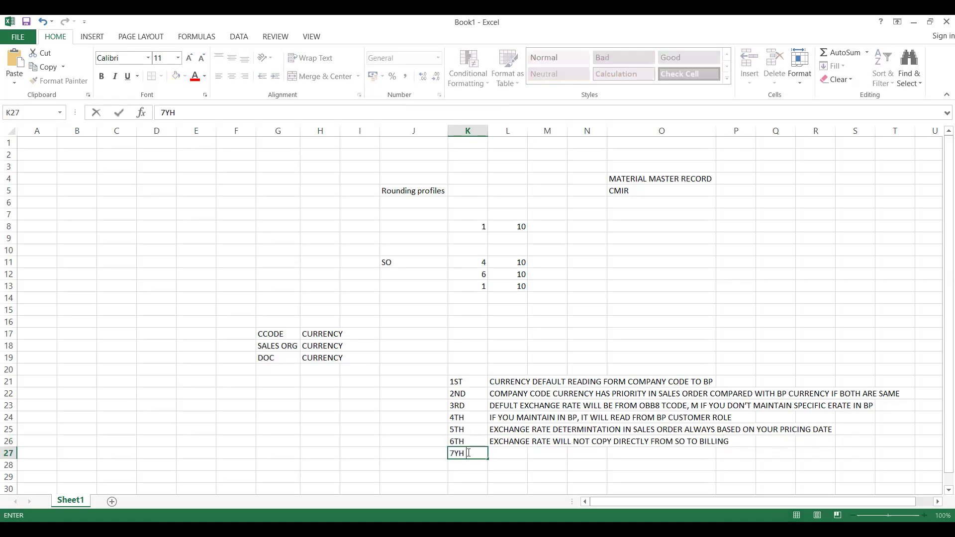
key("BackSpace")
key("BackSpace")
type("TH")
key("Tab")
type("BILLIN")
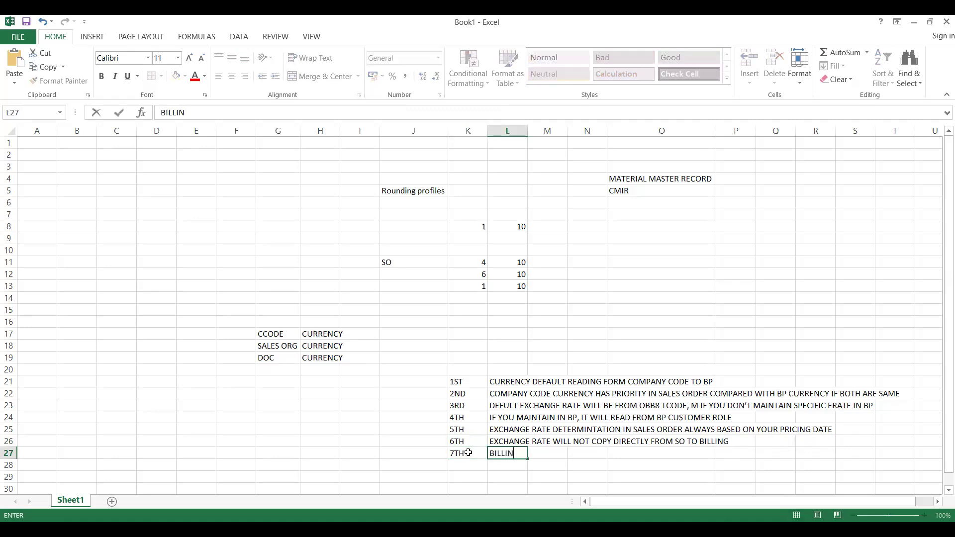
type("G OR ACCOUTING DATE A")
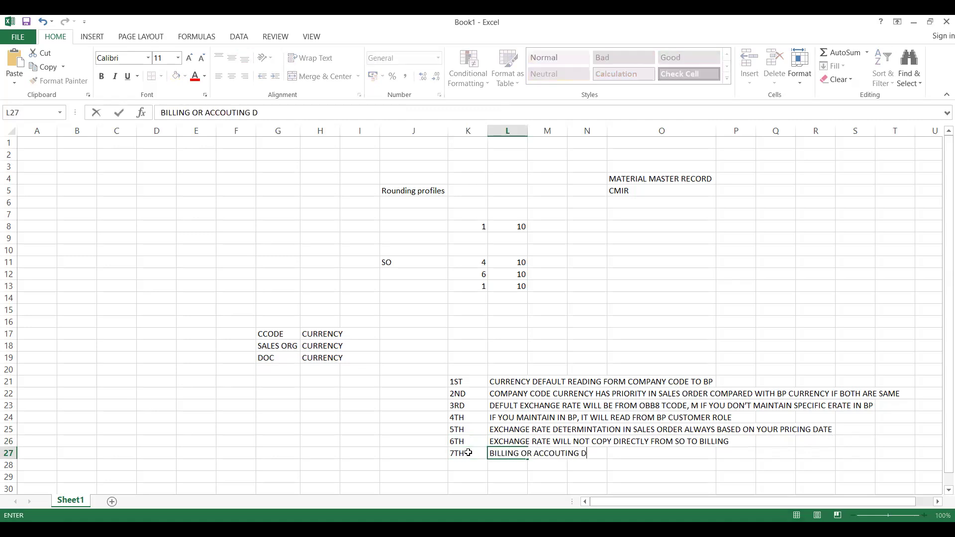
key("BackSpace")
type("WILL TRIGGER EX")
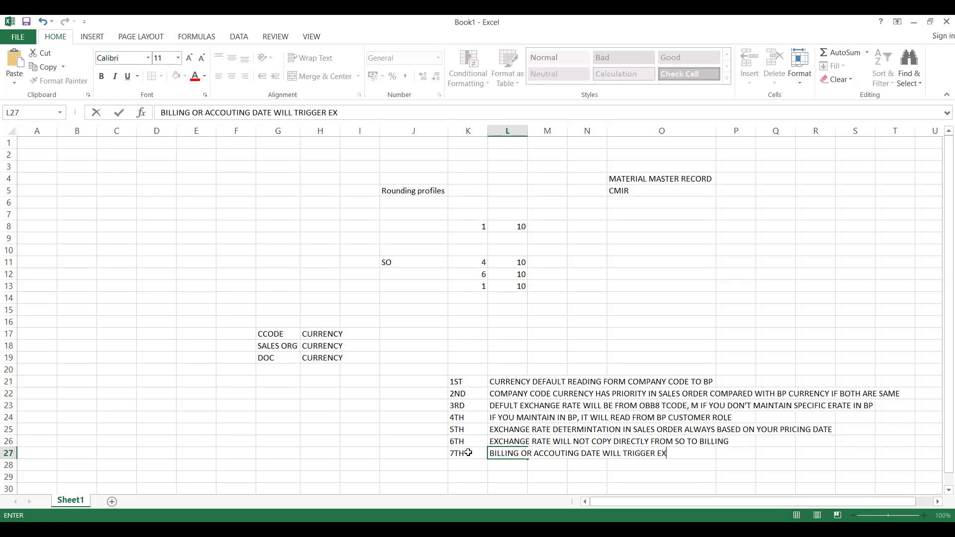
type("CHANGE RATE IN ")
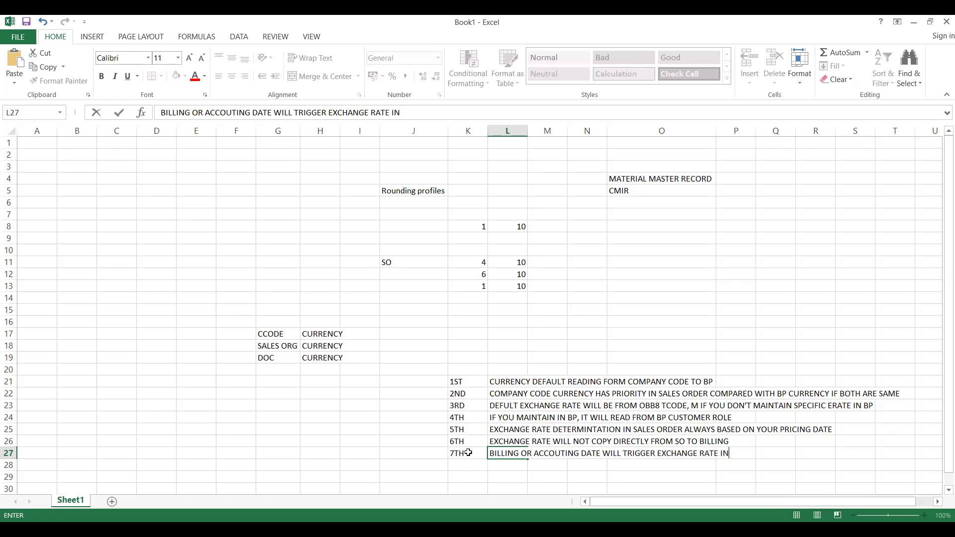
type("BIL")
key("BackSpace")
key("BackSpace")
key("BackSpace")
key("BackSpace")
key("BackSpace")
key("BackSpace")
type("ON BILLING SAVE")
Enter the rule number 8TH in K28
left_click(460, 466)
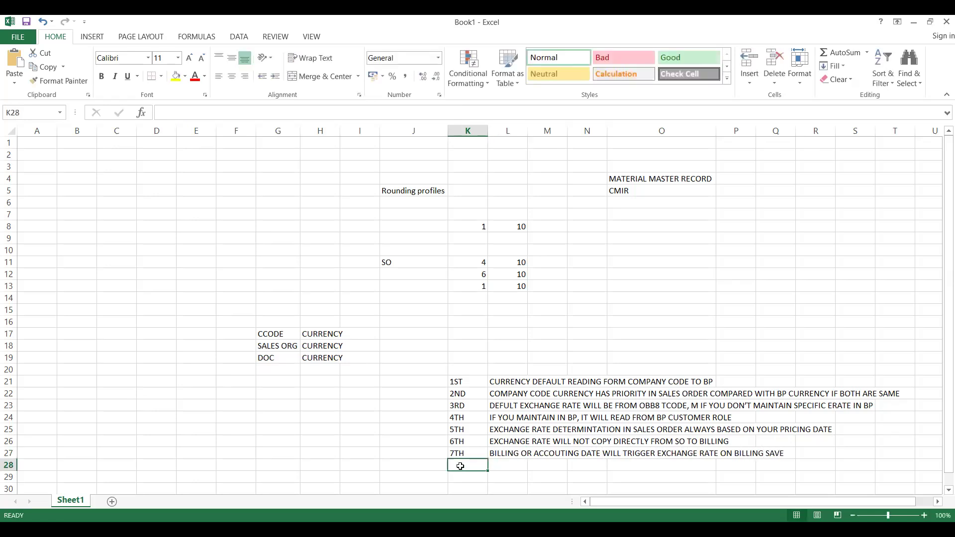
type("8")
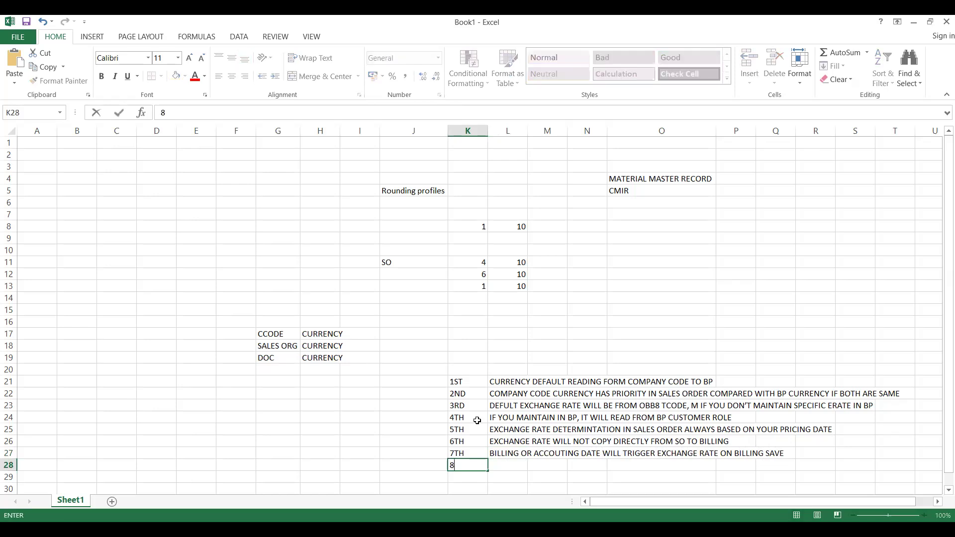
type("TH")
key("Return")
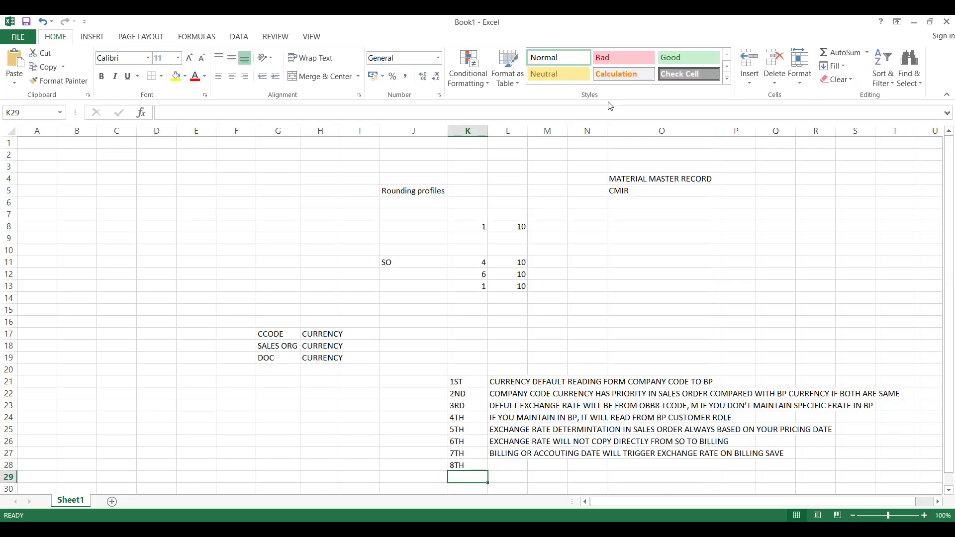
Switch to SAP and start a new sales order of type DOR1 with transaction /NVA01, keeping the proposed organizational data
key("alt+Tab")
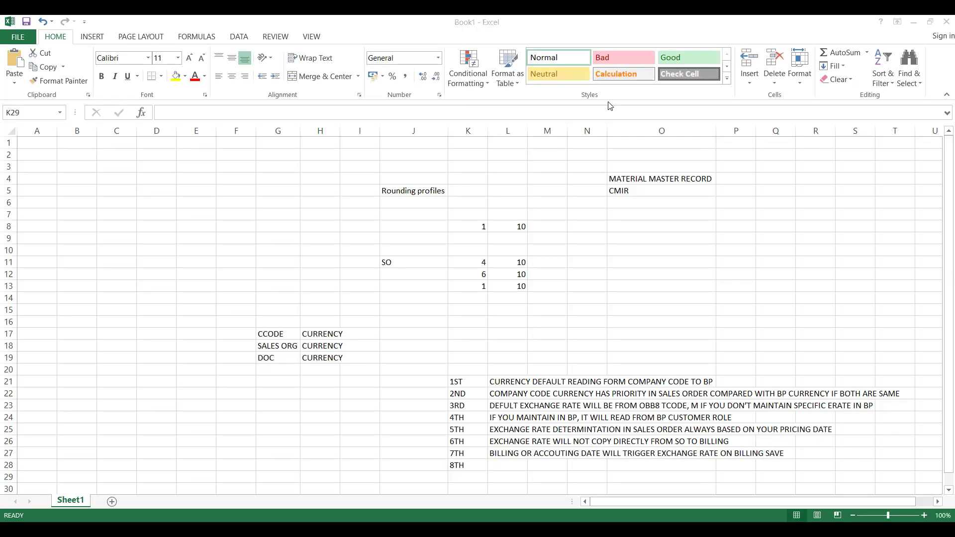
key("alt+Tab")
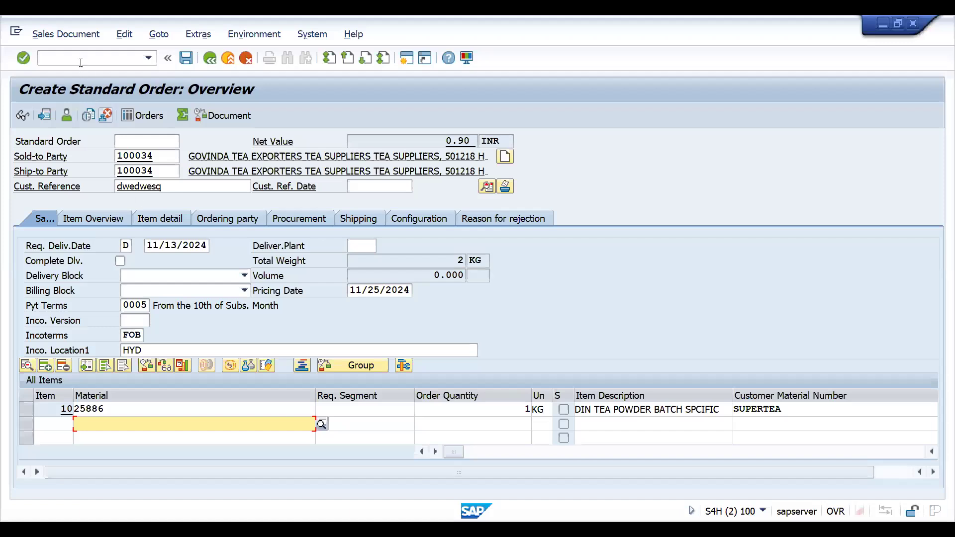
left_click(81, 58)
type("/NVA01")
key("Return")
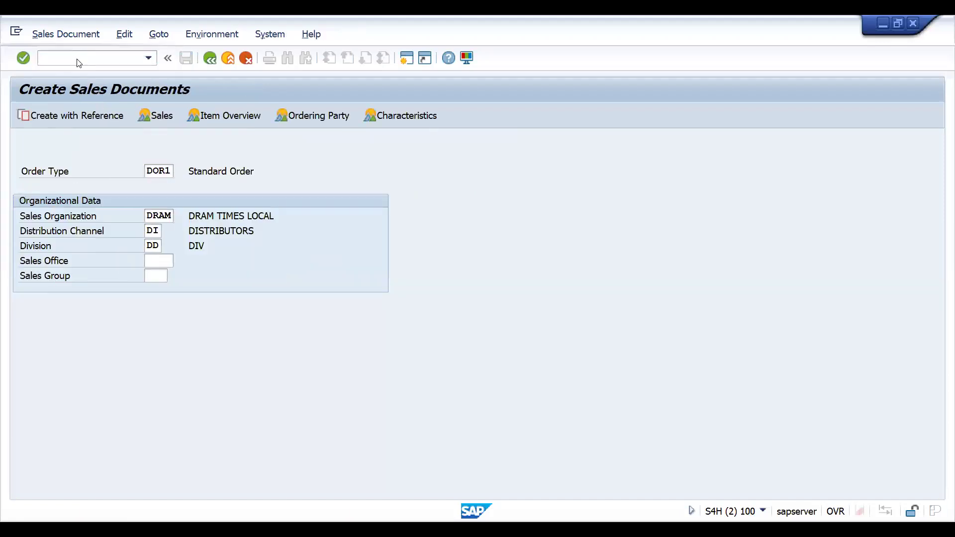
key("Return")
Fill in the sold-to party's customer number and the customer reference dwedwesq in the new order
key("space")
key("Down")
key("Return")
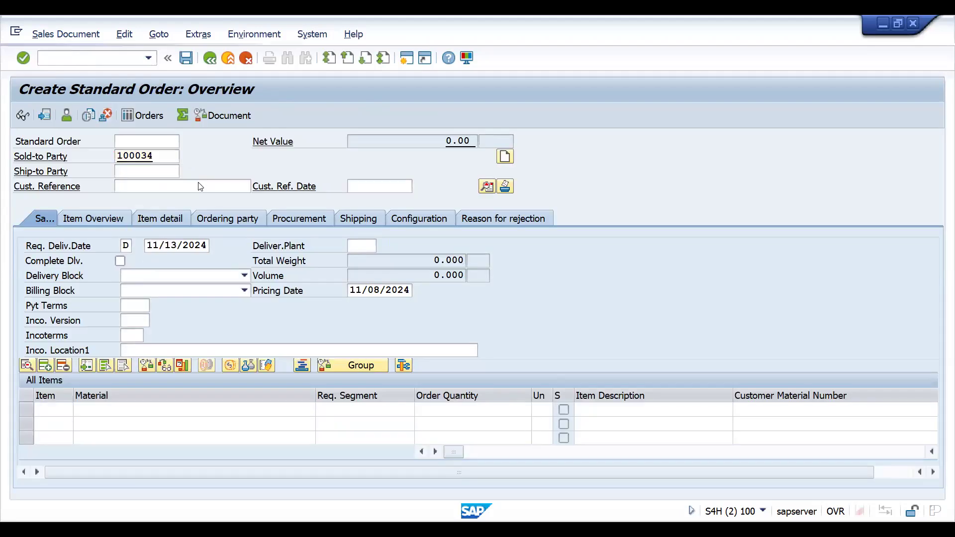
key("space")
key("Down")
key("Return")
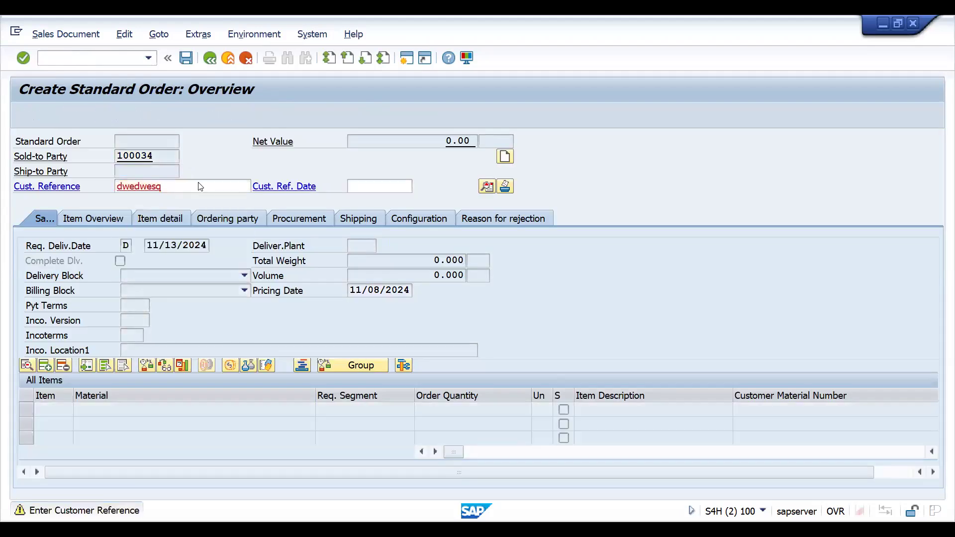
Add material 25886 with order quantity 1 as the first item and continue past the open quotations dialog
key("space")
key("Down")
key("Return")
key("Tab")
key("Tab")
type("1")
key("Return")
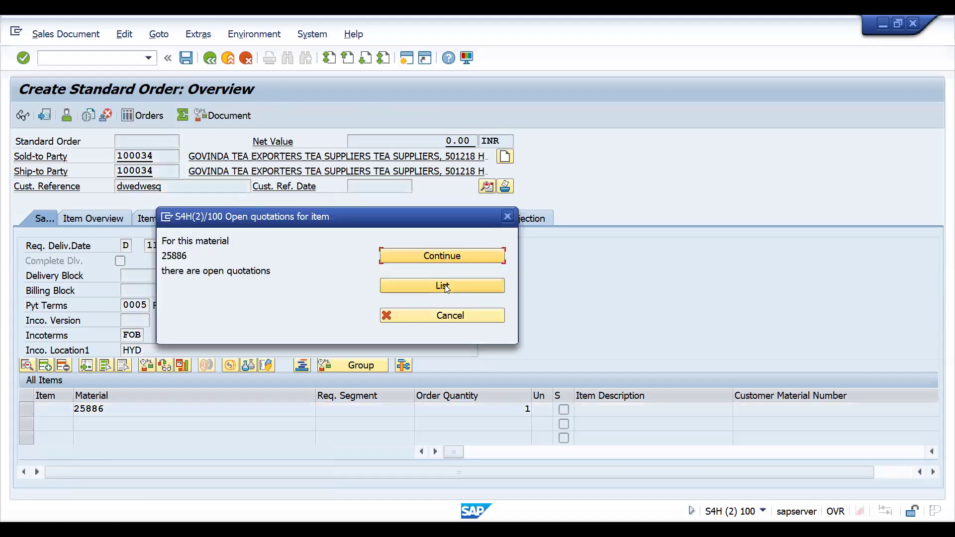
left_click(442, 286)
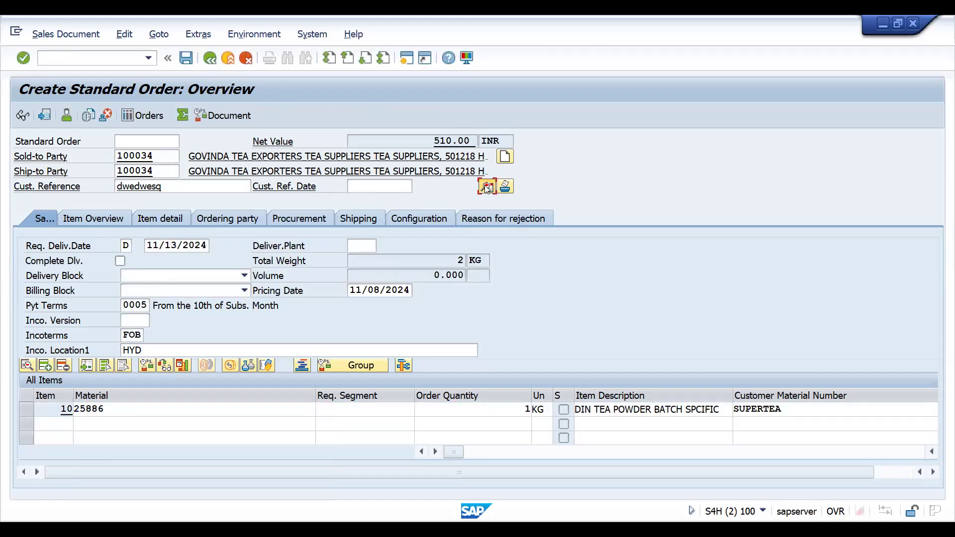
Open the order's header accounting data and try to set the accounting exchange rate to M
left_click(487, 187)
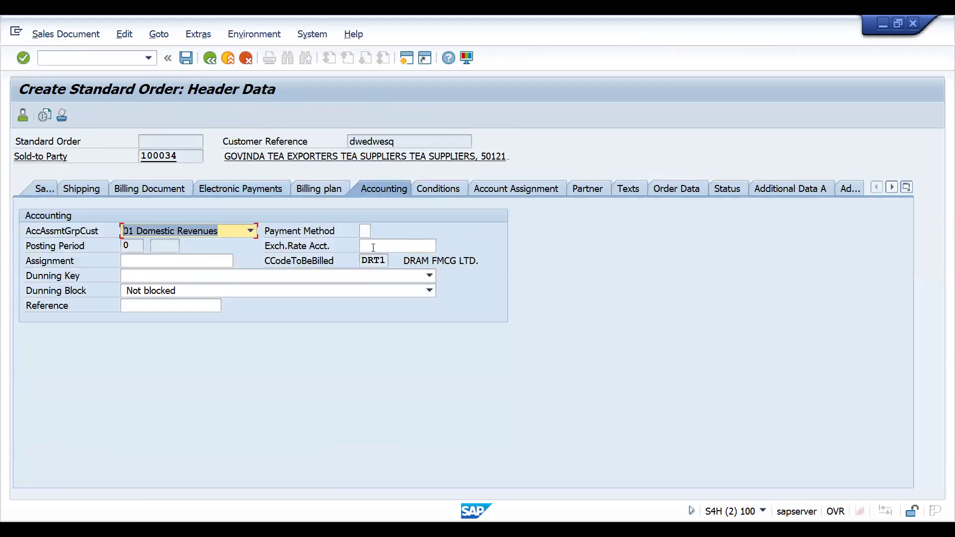
left_click(373, 246)
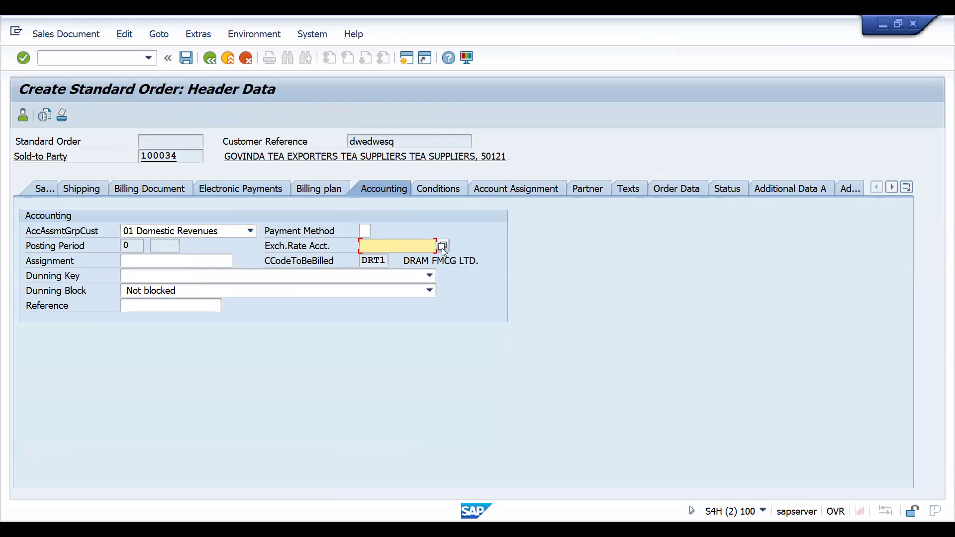
type("M")
key("Return")
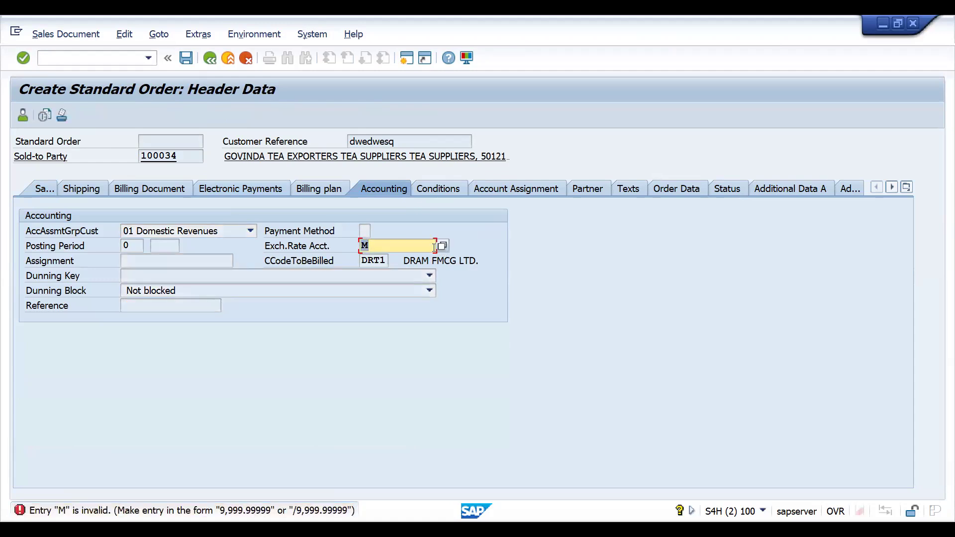
Clear the M entry from the accounting exchange rate and try to have the rate proposed
left_click(442, 248)
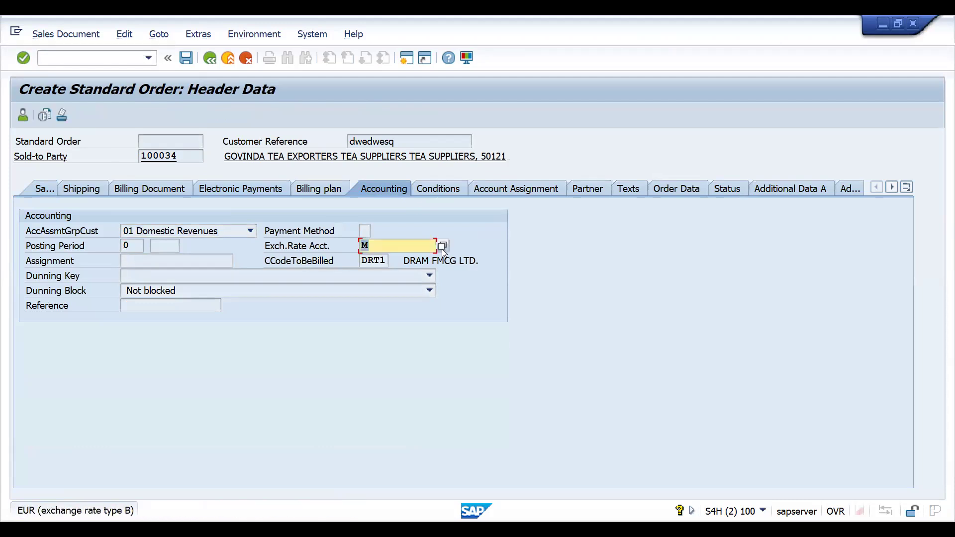
key("Delete")
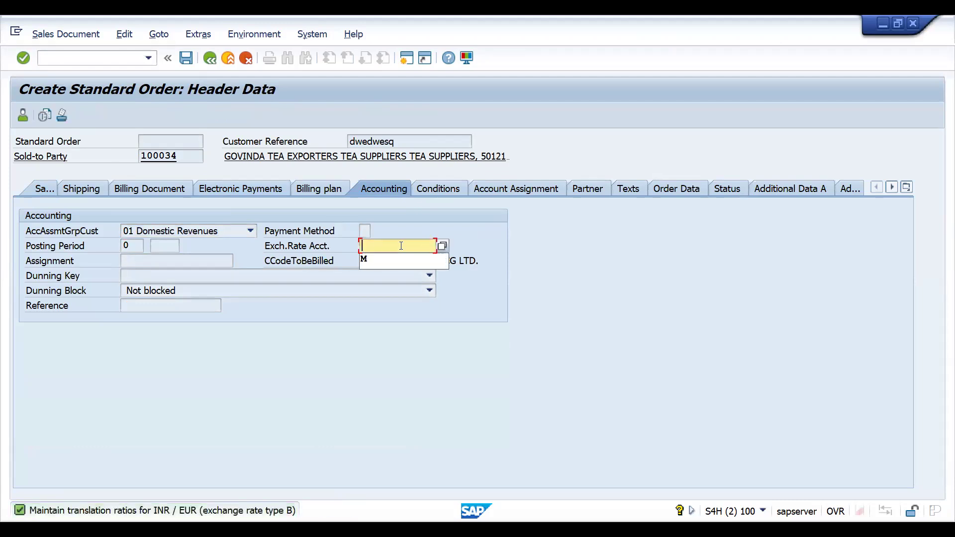
left_click(438, 247)
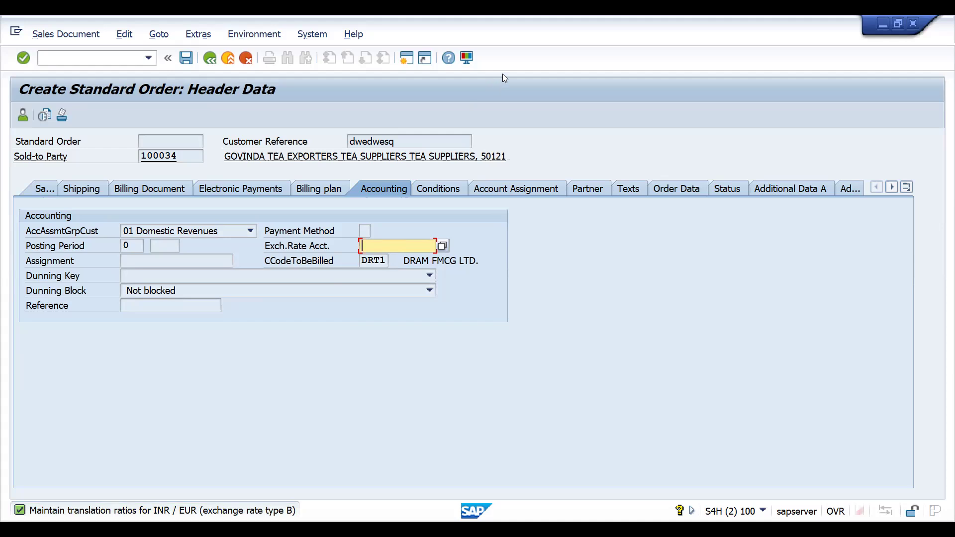
key("alt+Tab")
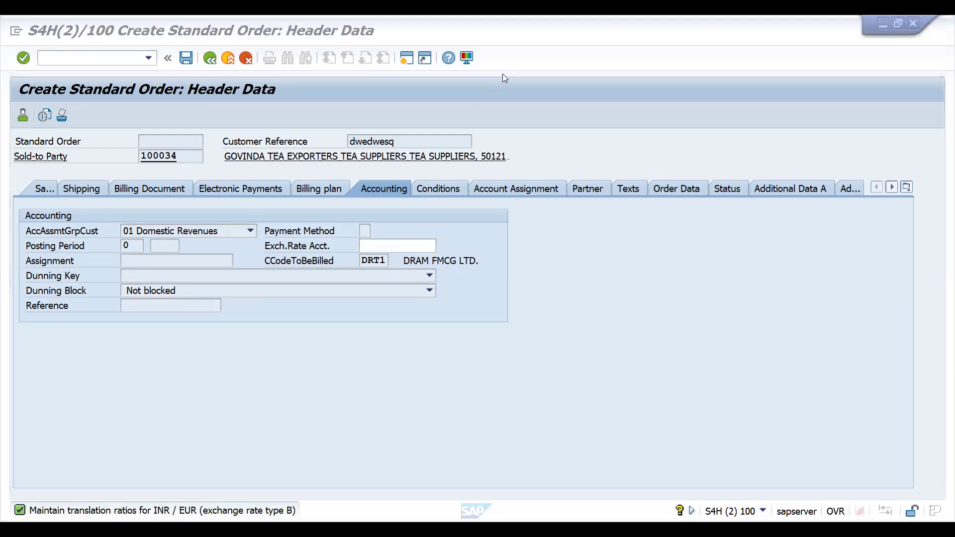